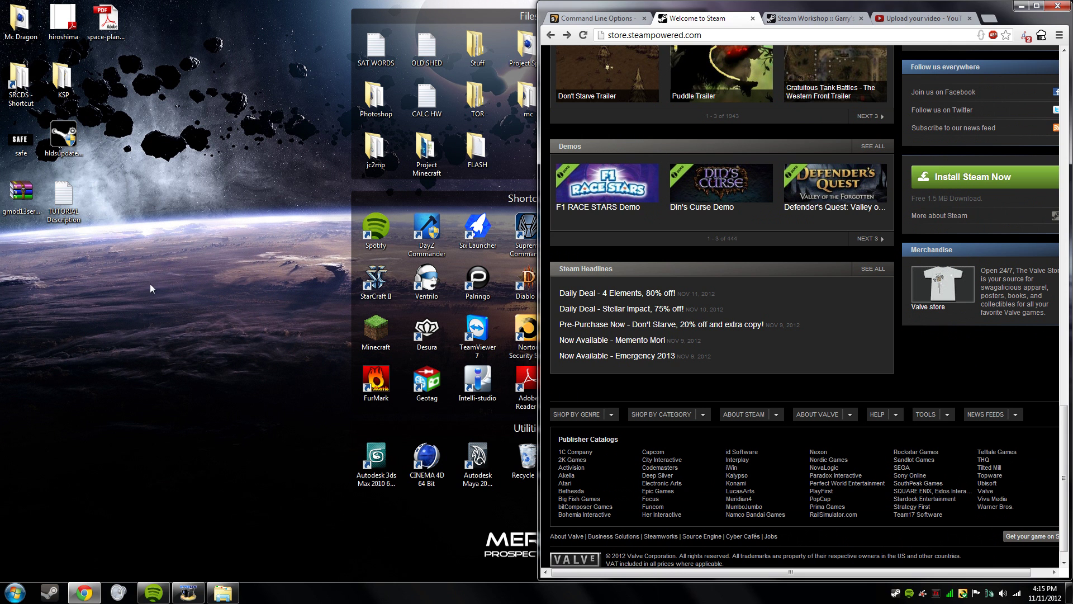
- Open the SRCDS folder on Local Disk (E:)
click(16, 592)
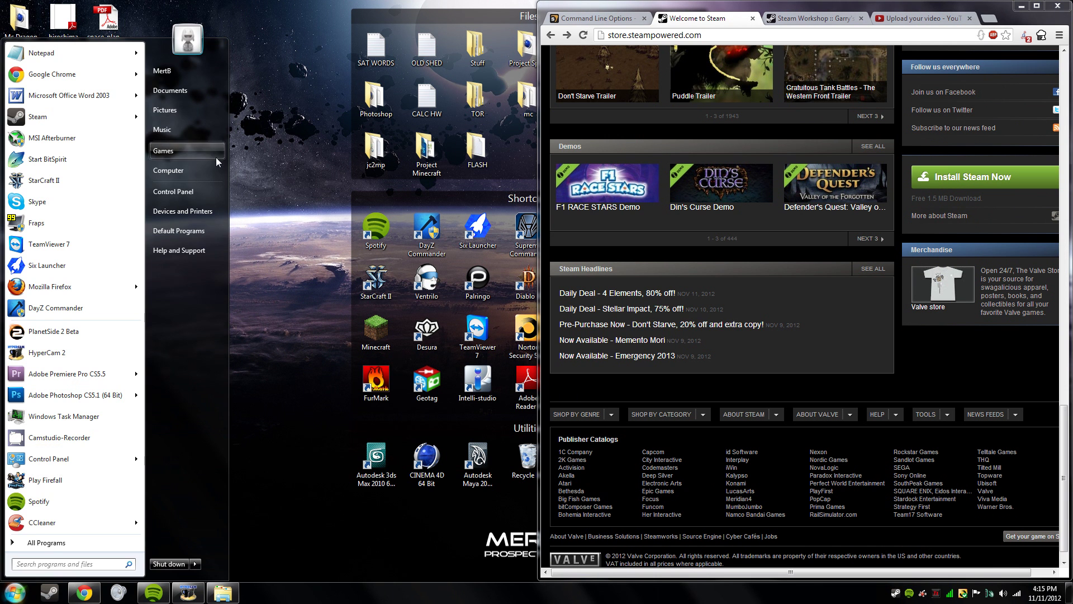
click(207, 169)
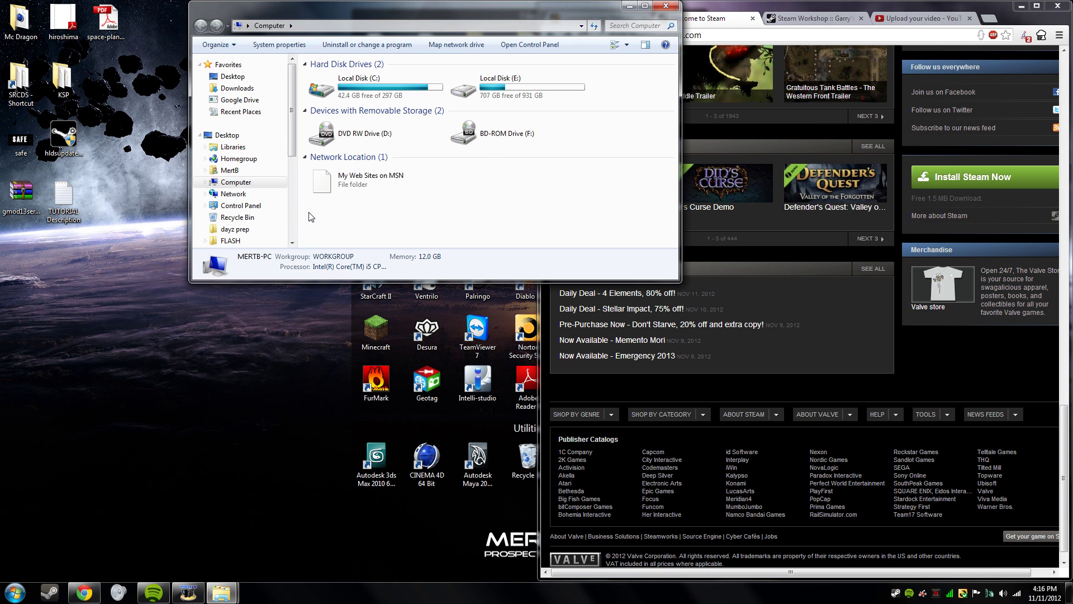
double_click(464, 86)
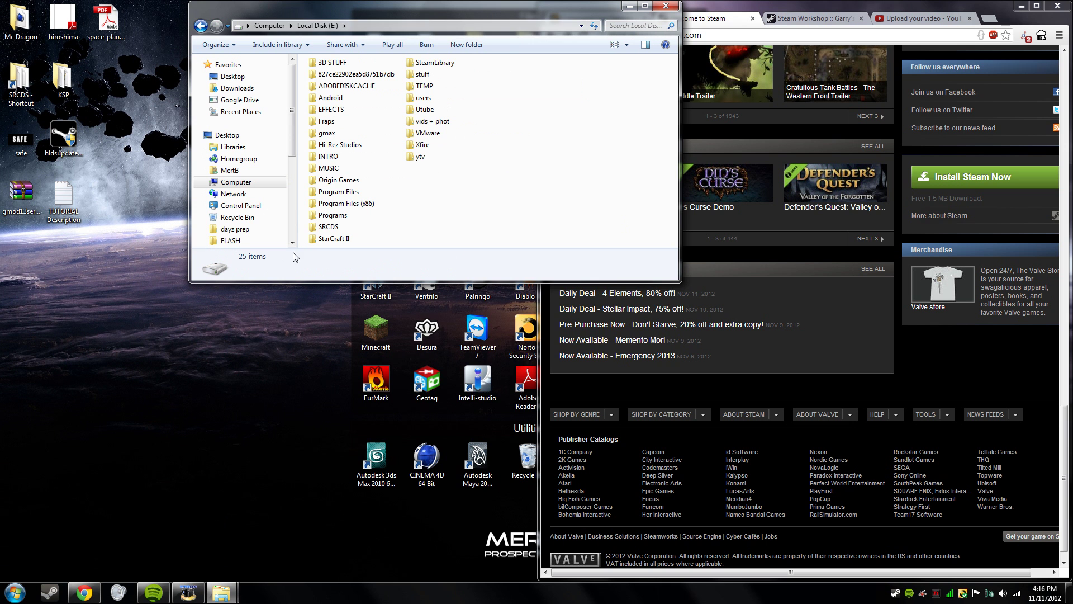
right_click(480, 198)
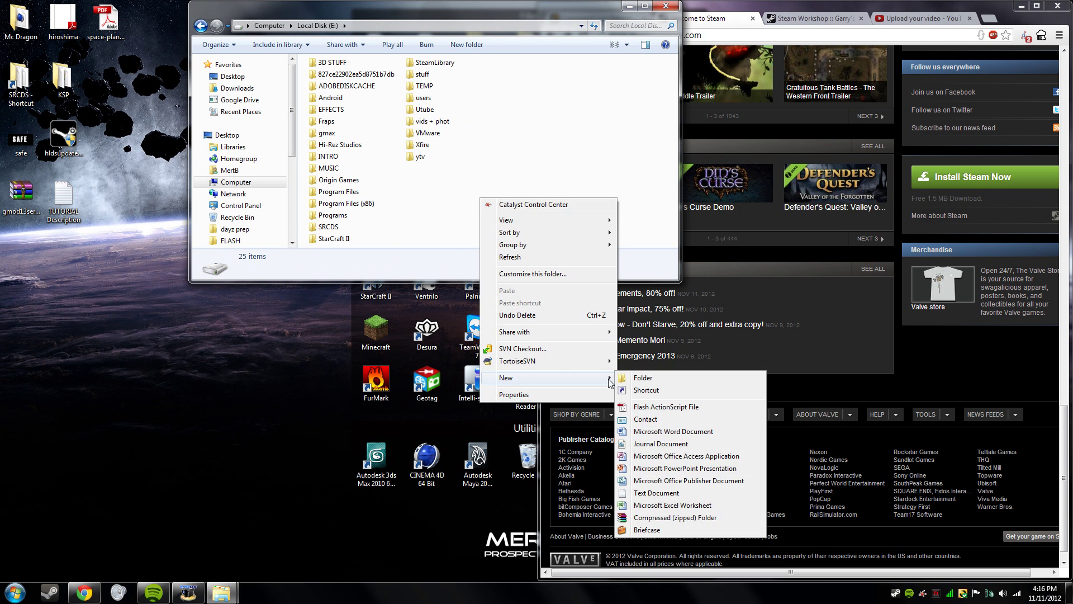
click(348, 238)
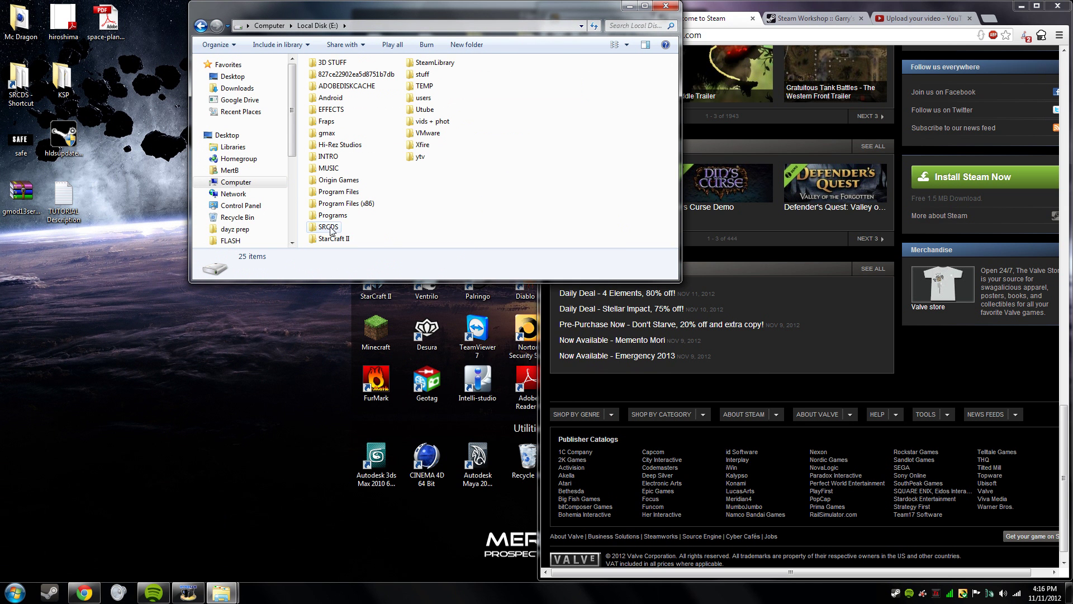
double_click(328, 227)
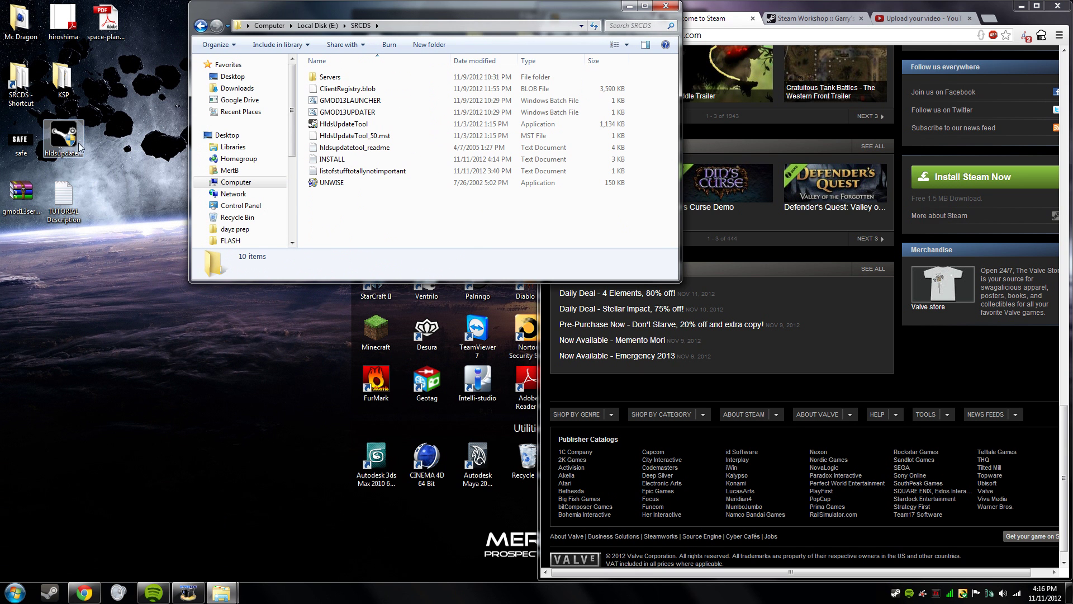
- Run the hldsupdatetool setup from the desktop, accept the subscriber agreement, check the E:\SRCDS destination folder, and exit the setup
mouse_move(68, 139)
mouse_down()
mouse_move(235, 204)
mouse_move(57, 135)
mouse_up()
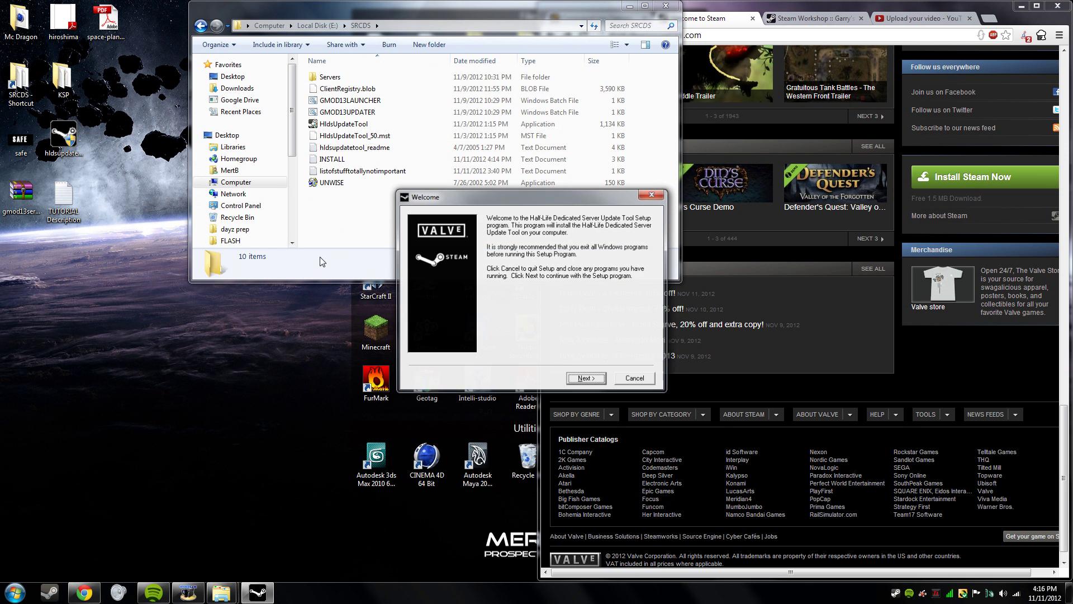
click(583, 380)
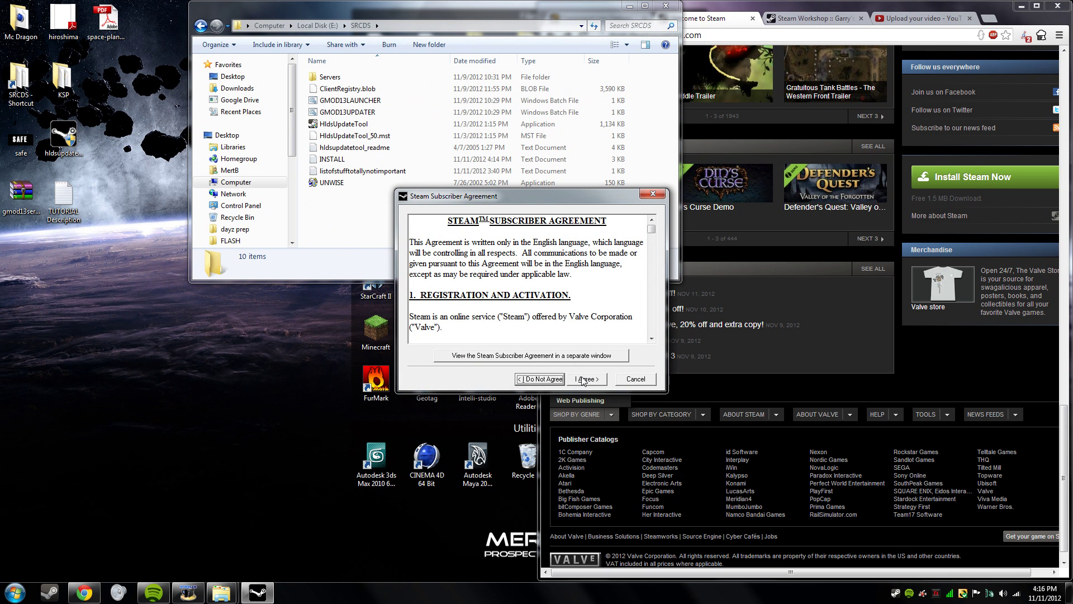
click(584, 381)
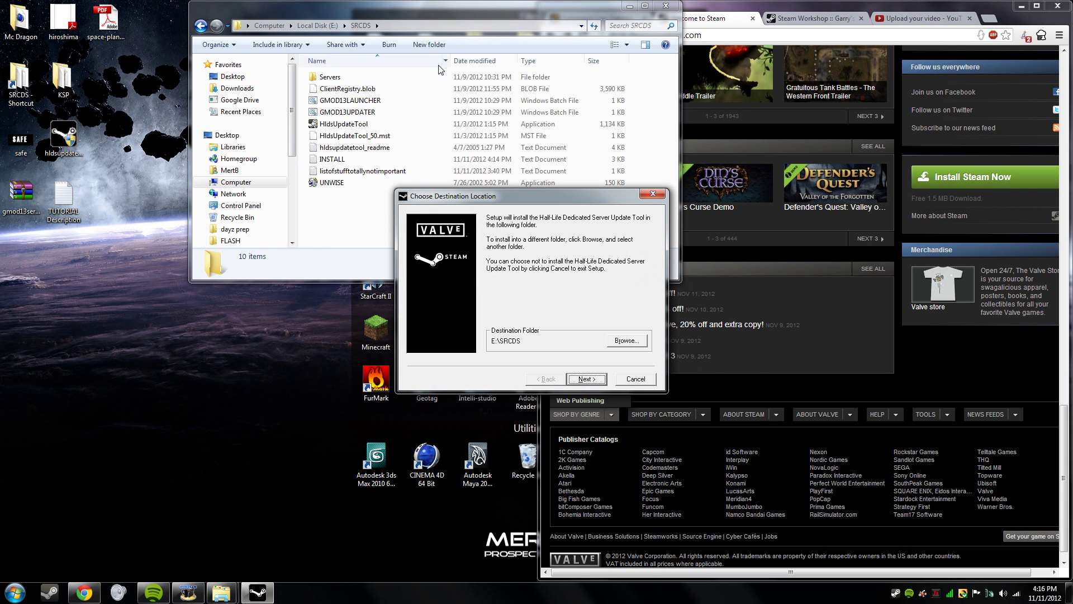
click(437, 24)
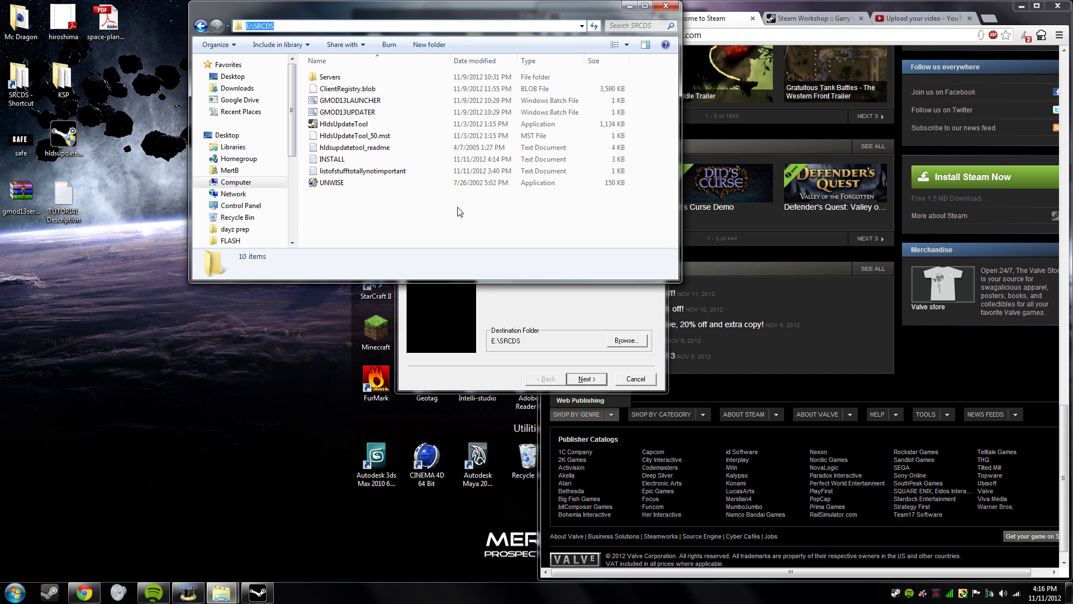
click(585, 383)
click(628, 379)
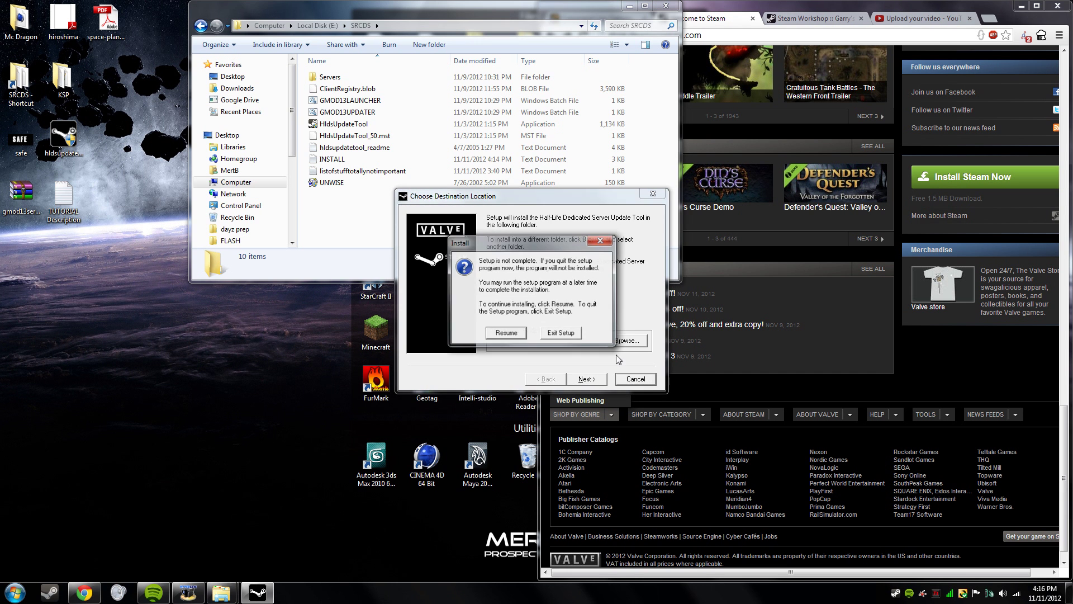
click(573, 338)
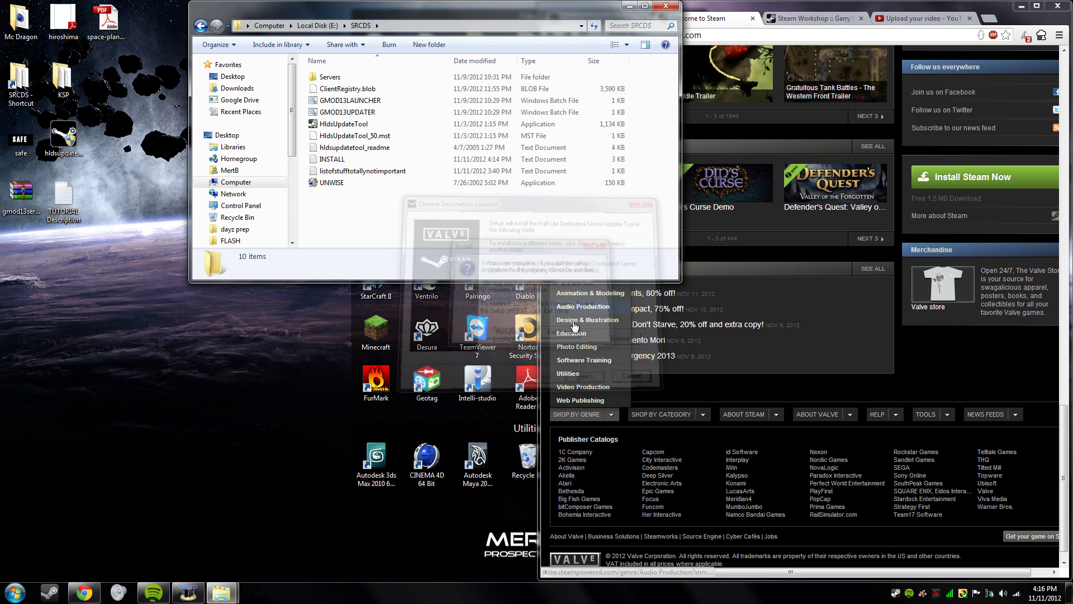
- Move the SRCDS folder window clear of the desktop files and open the gmod13server.zip archive beside it
click(328, 185)
drag(446, 10, 339, 203)
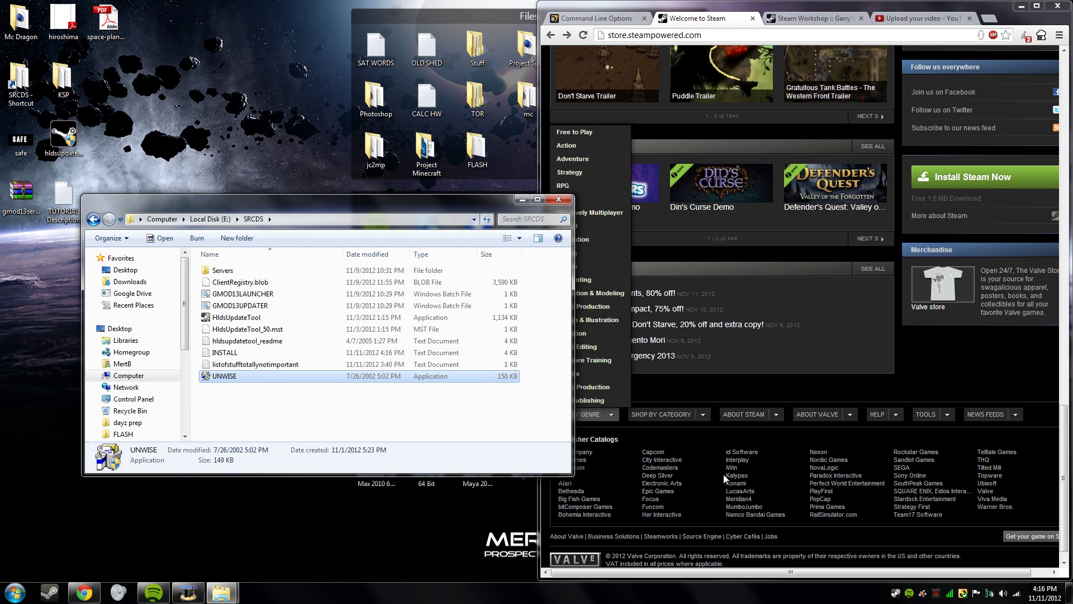
click(708, 386)
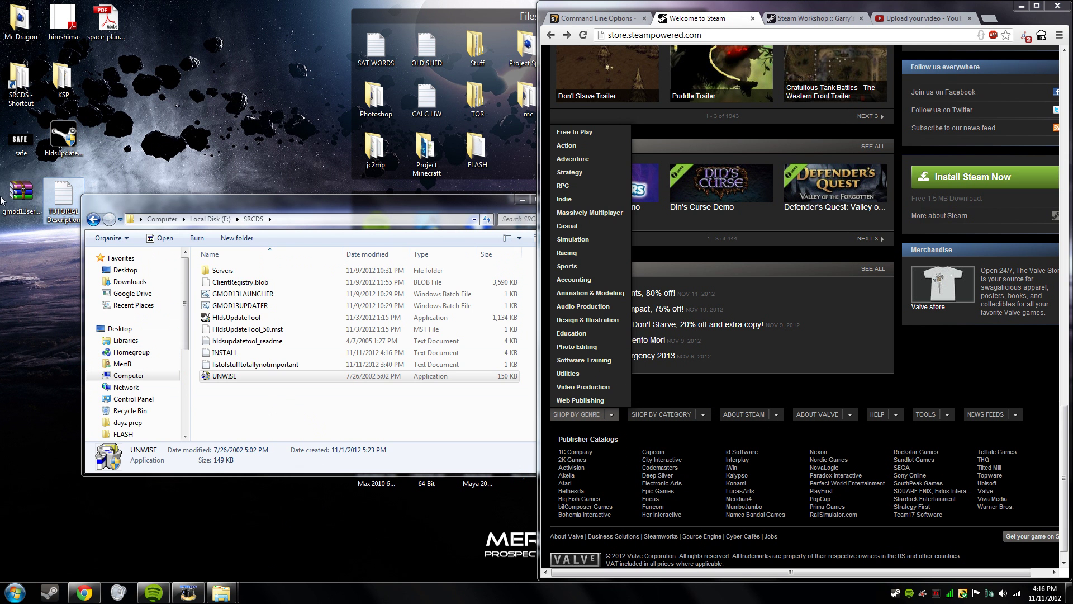
double_click(20, 195)
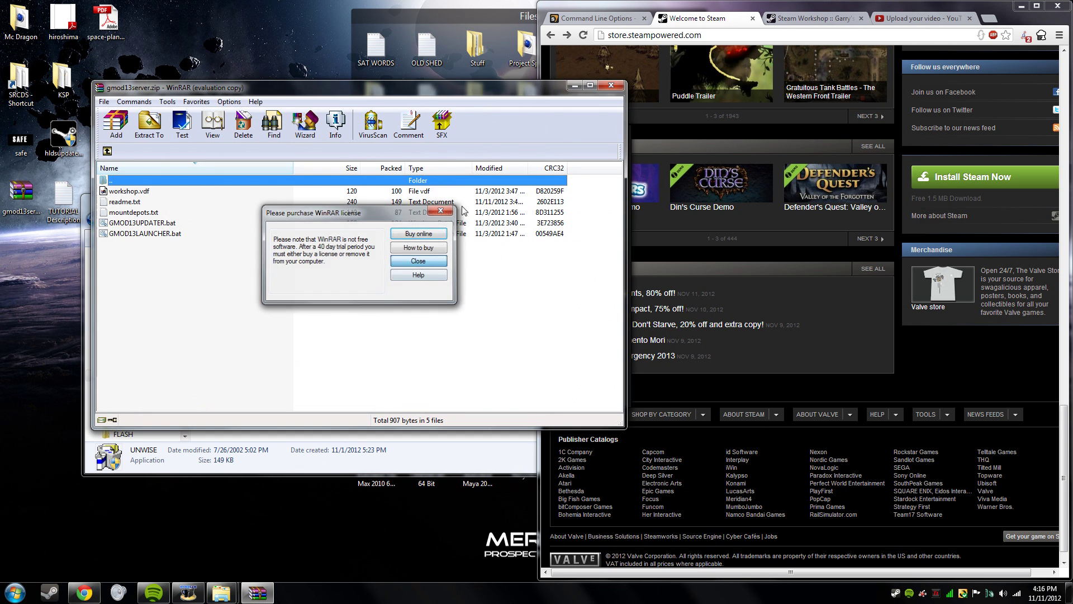
click(425, 261)
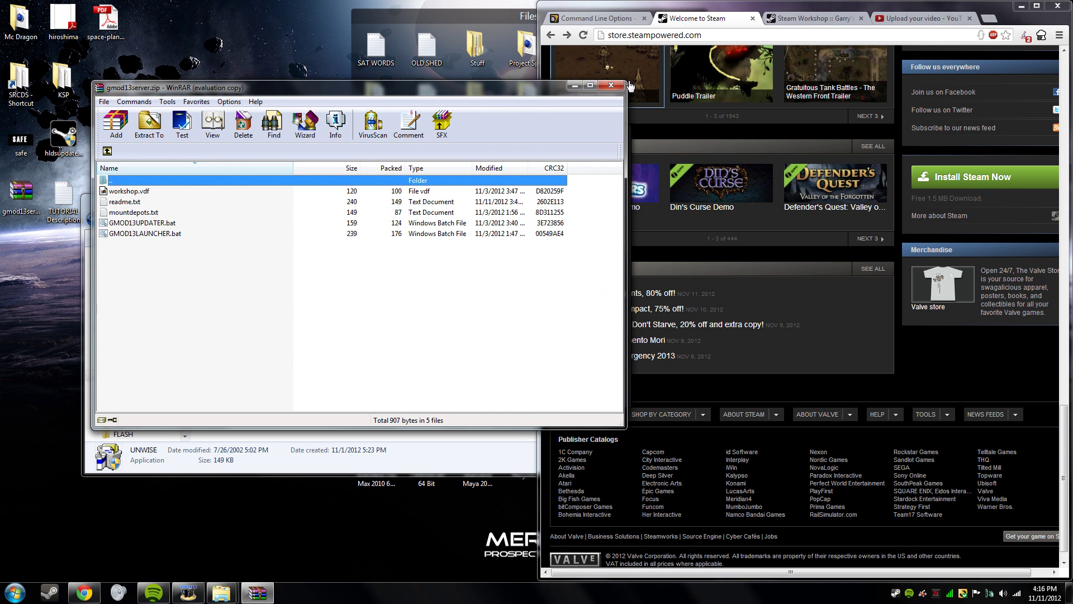
click(611, 85)
click(21, 192)
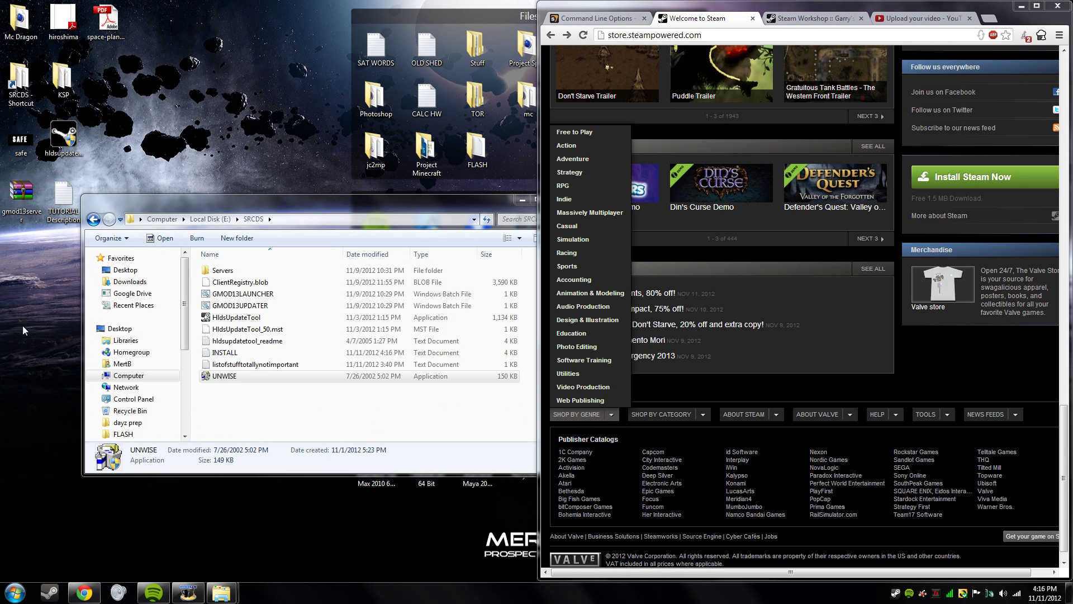
double_click(23, 221)
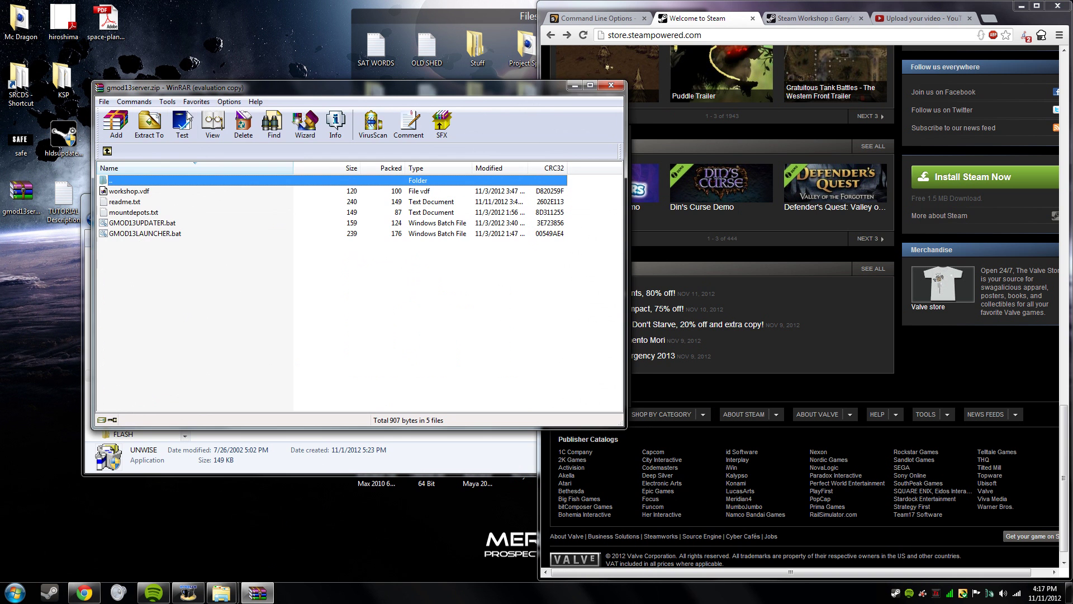
drag(211, 90, 580, 132)
click(422, 264)
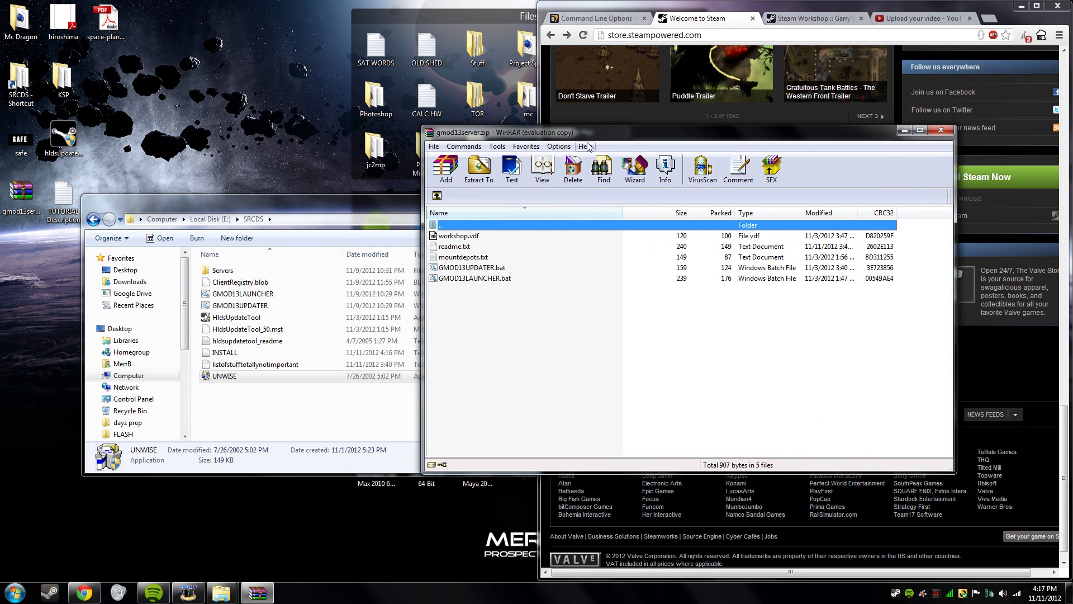
- Compare the GMOD13UPDATER.bat and GMOD13LAUNCHER.bat files in the archive with the SRCDS folder and close the archive
mouse_move(490, 342)
mouse_down()
mouse_move(481, 263)
mouse_move(486, 344)
mouse_up()
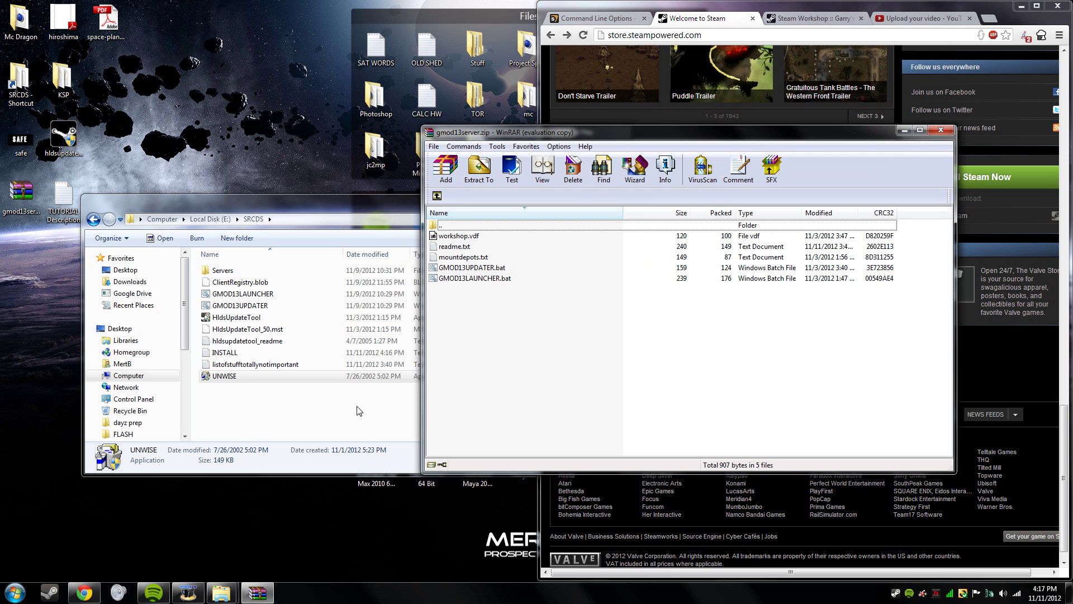
drag(491, 383, 470, 273)
click(269, 408)
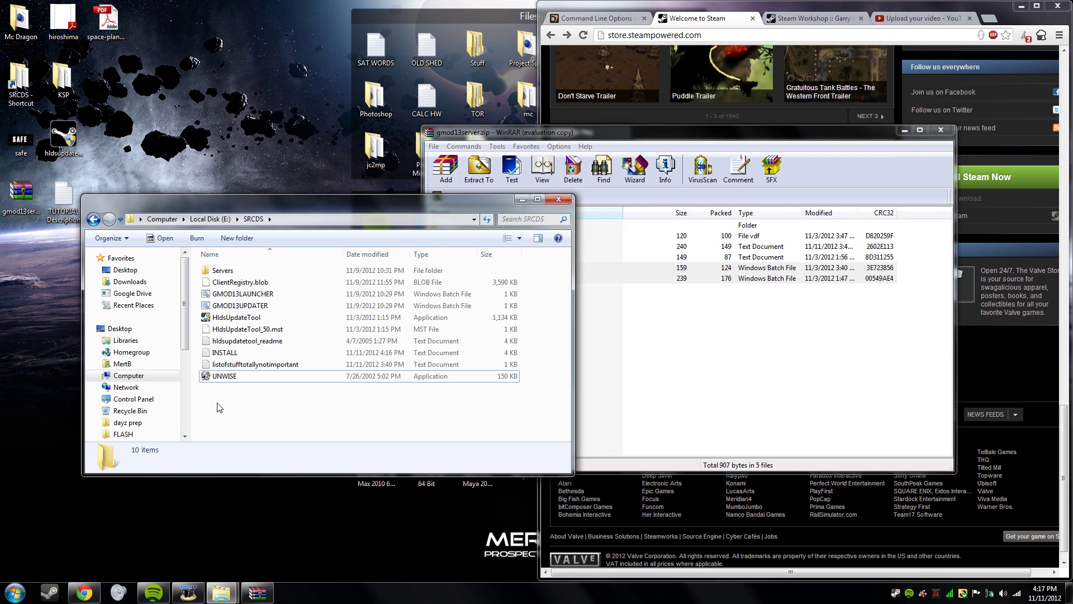
click(693, 392)
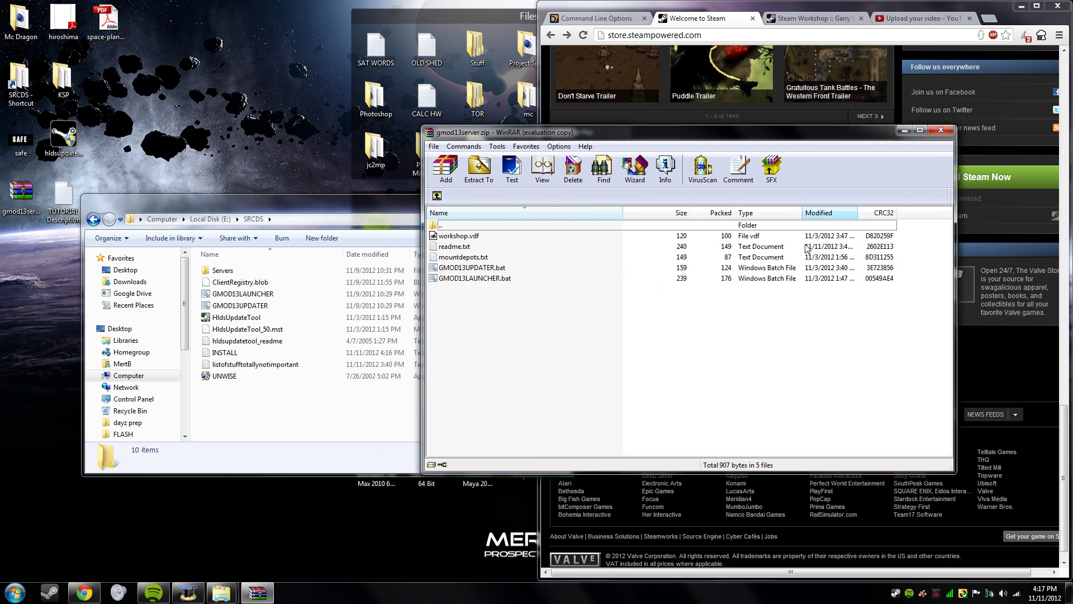
click(940, 130)
- Open the GMOD13UPDATER batch file for editing, select its -dir path, and place the editor beside the SRCDS folder window
click(270, 305)
right_click(270, 305)
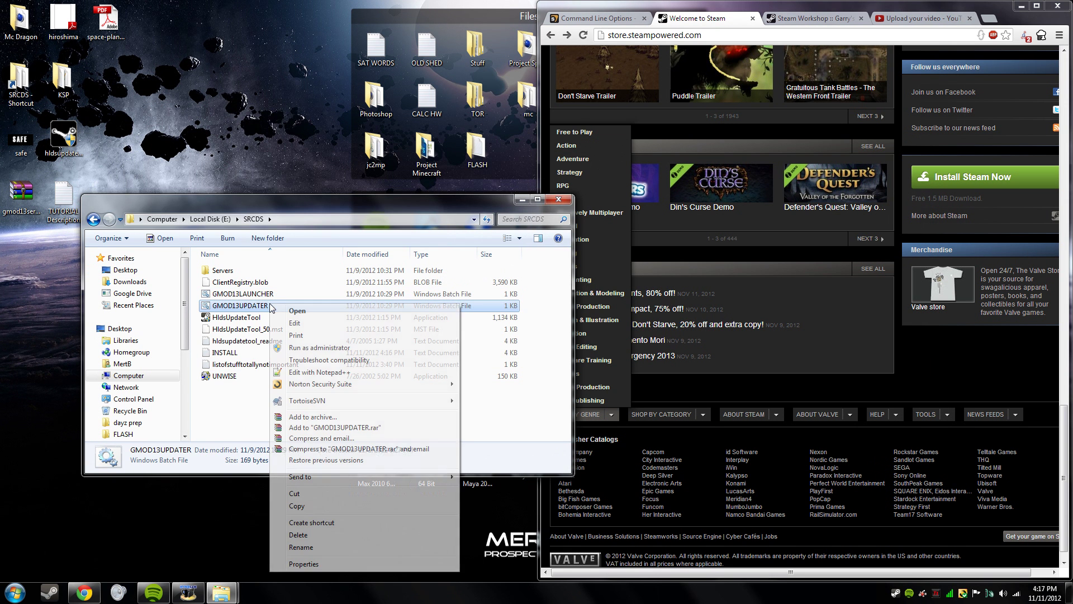
click(325, 327)
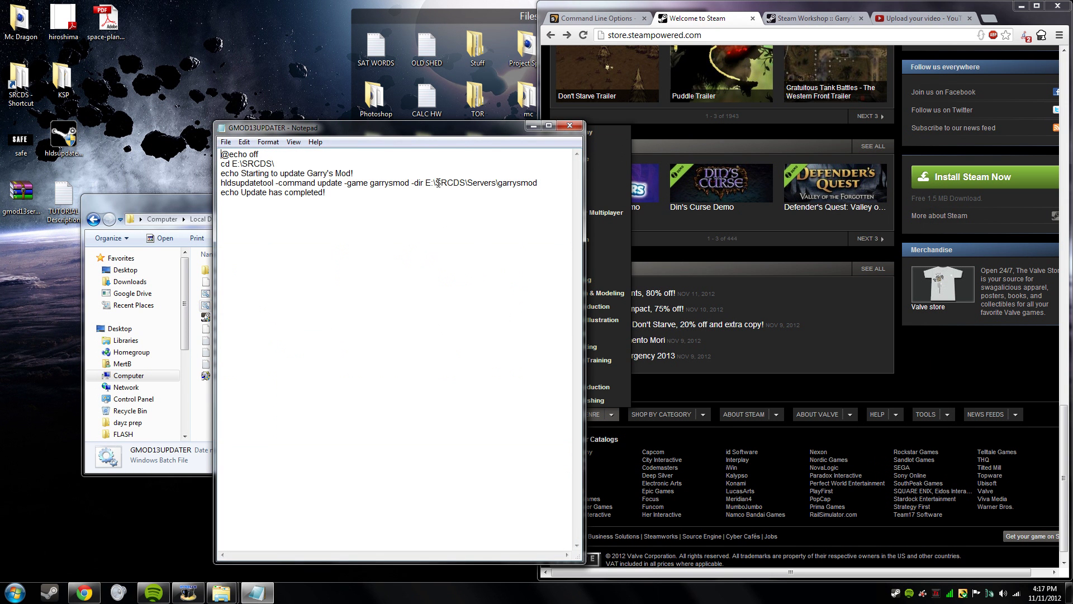
drag(542, 180, 424, 183)
drag(332, 125, 591, 106)
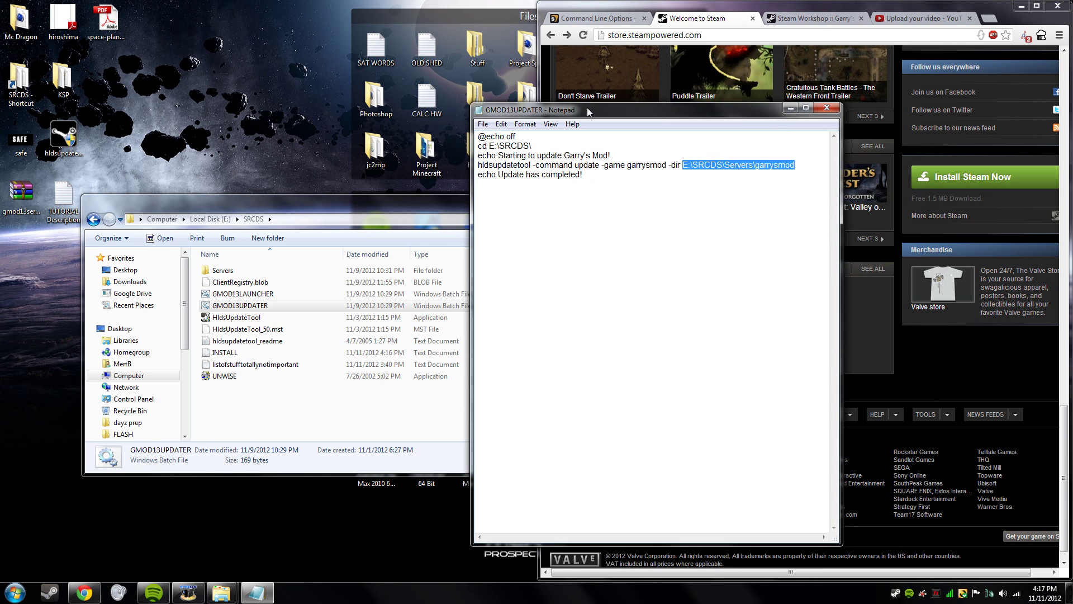
- Open the Servers\garrysmod folder inside SRCDS
click(299, 428)
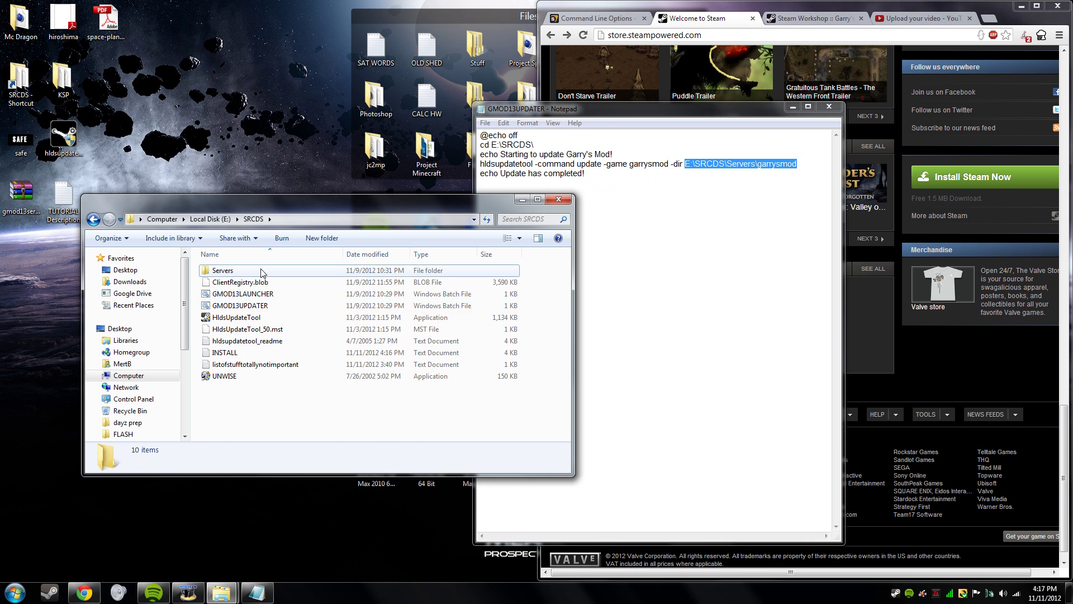
double_click(223, 270)
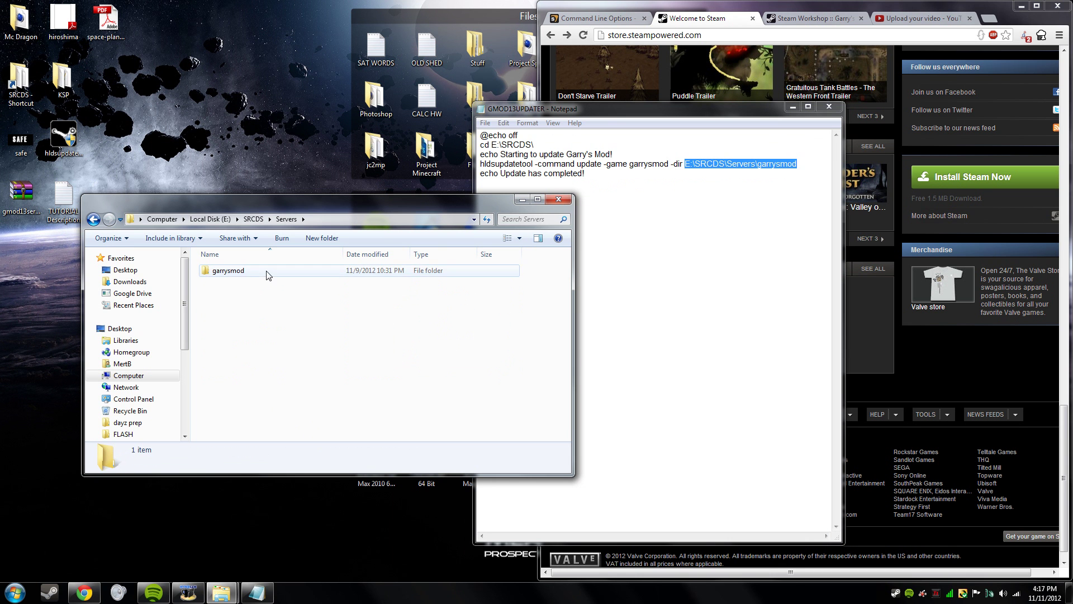
double_click(264, 273)
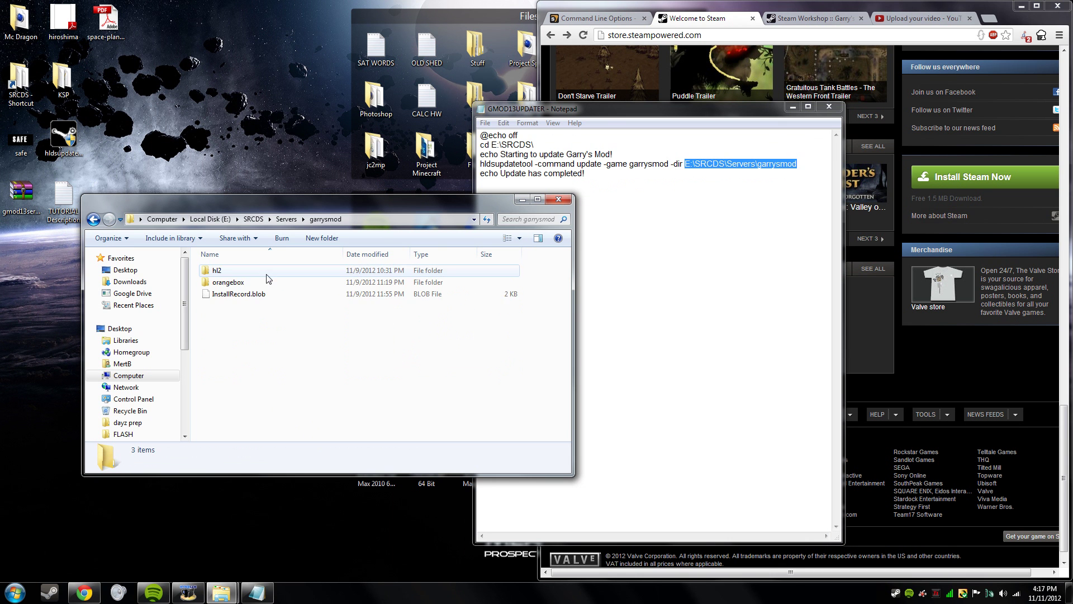
- Examine how the Servers\garrysmod part of the script's -dir path corresponds to the open server folder
click(735, 193)
drag(799, 164, 689, 190)
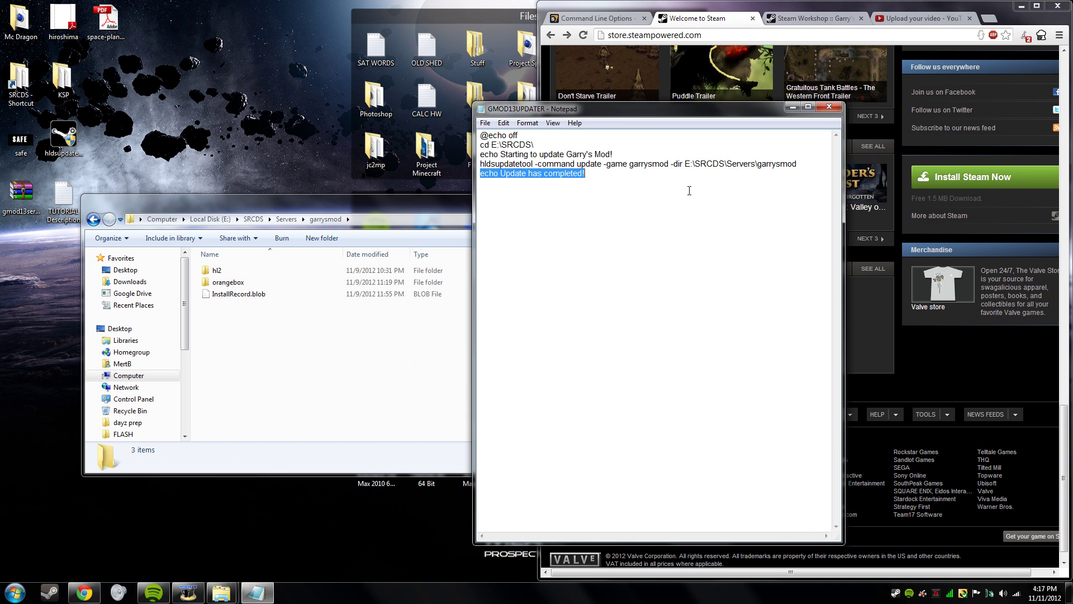
click(654, 291)
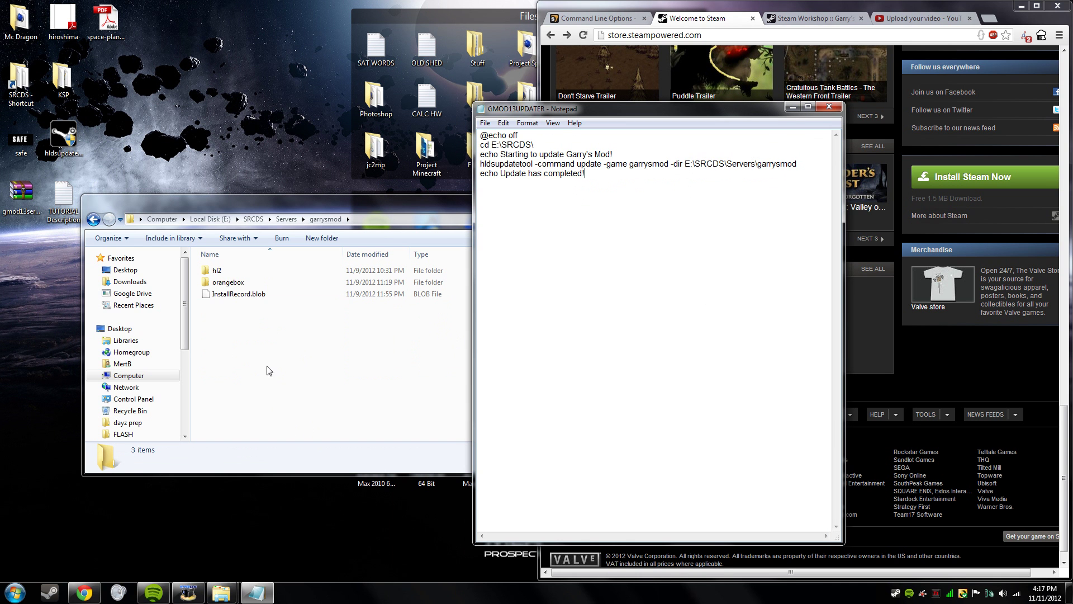
drag(794, 167, 723, 168)
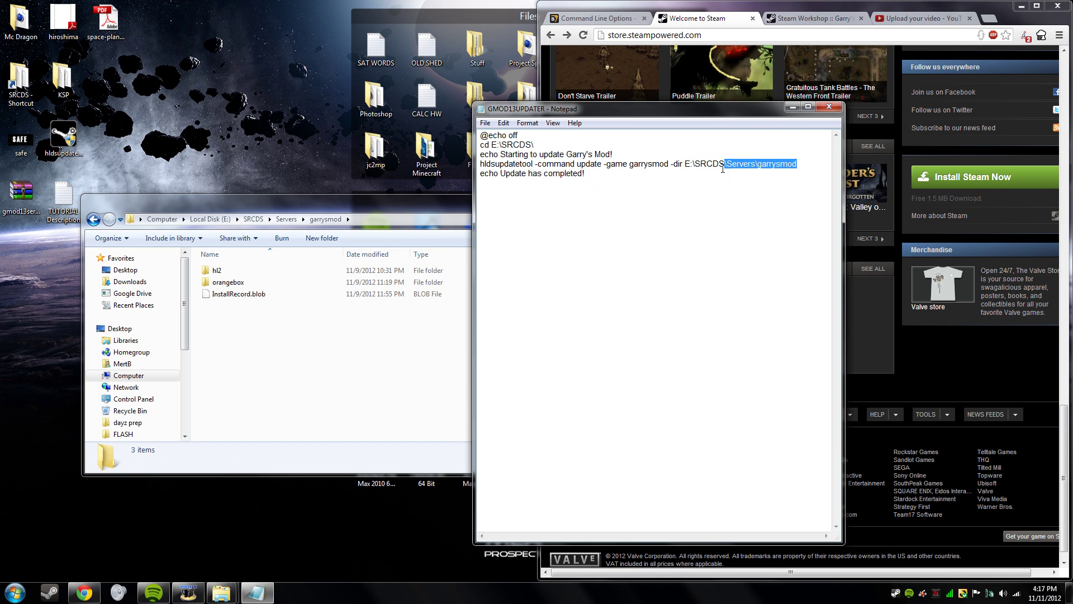
click(369, 361)
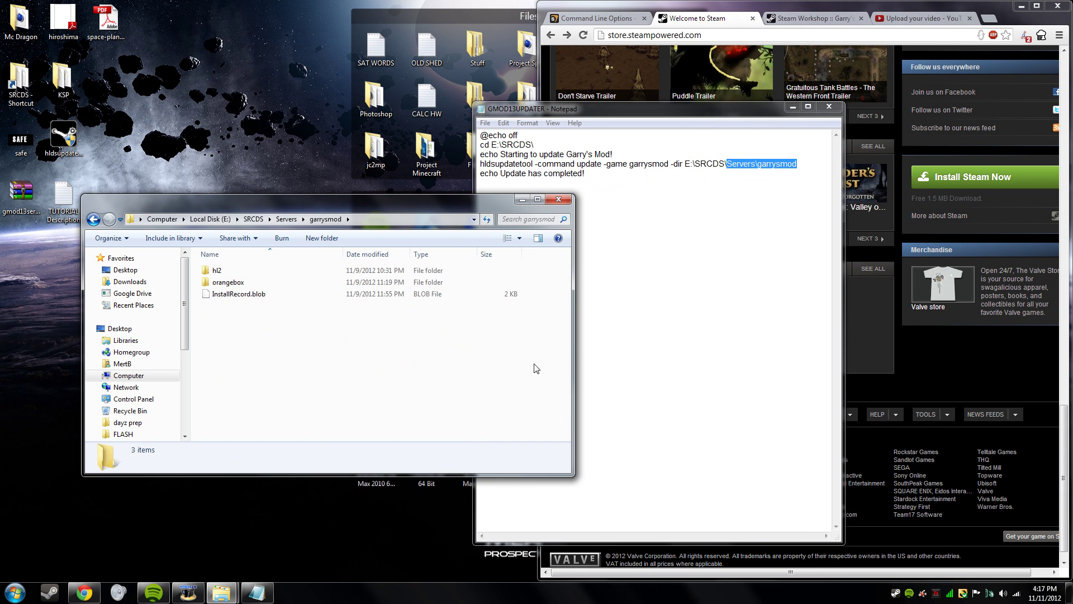
click(793, 208)
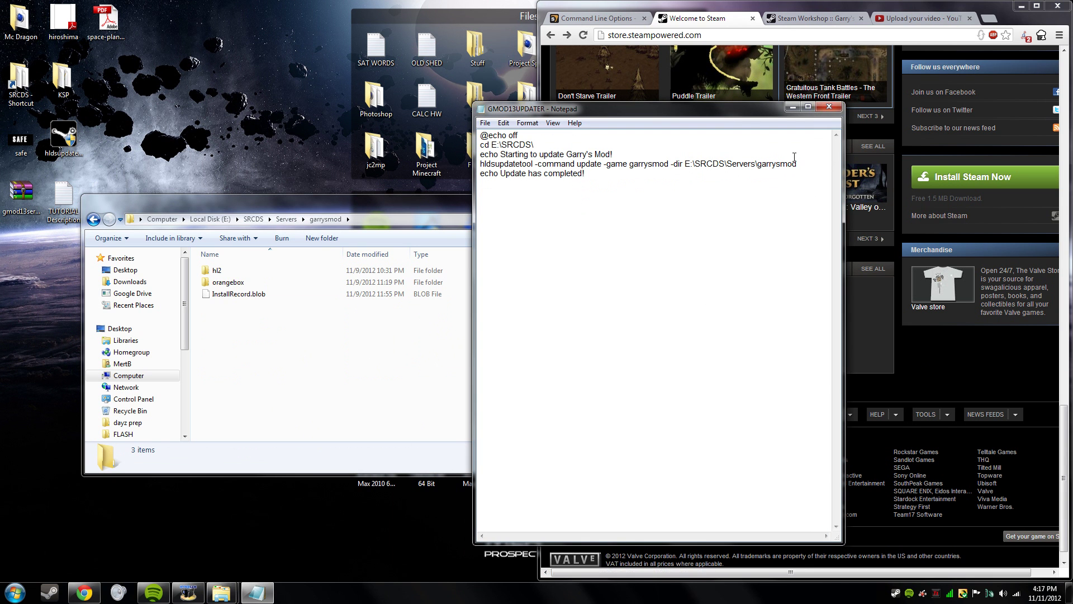
- Compare the garrysmod folder's full address with the -dir path in the GMOD13UPDATER script and close the script
click(254, 219)
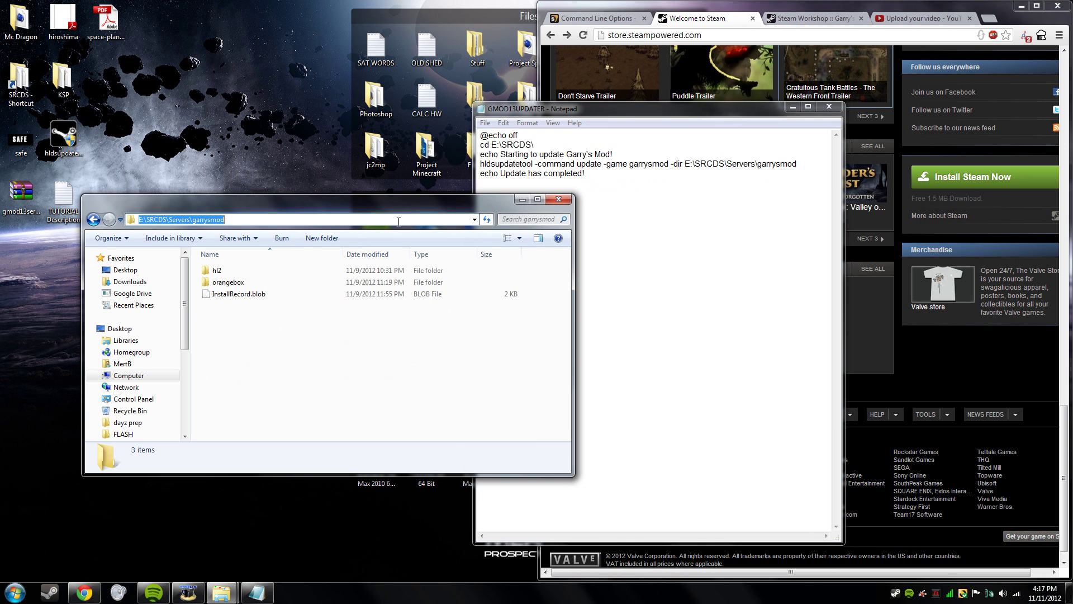
right_click(248, 219)
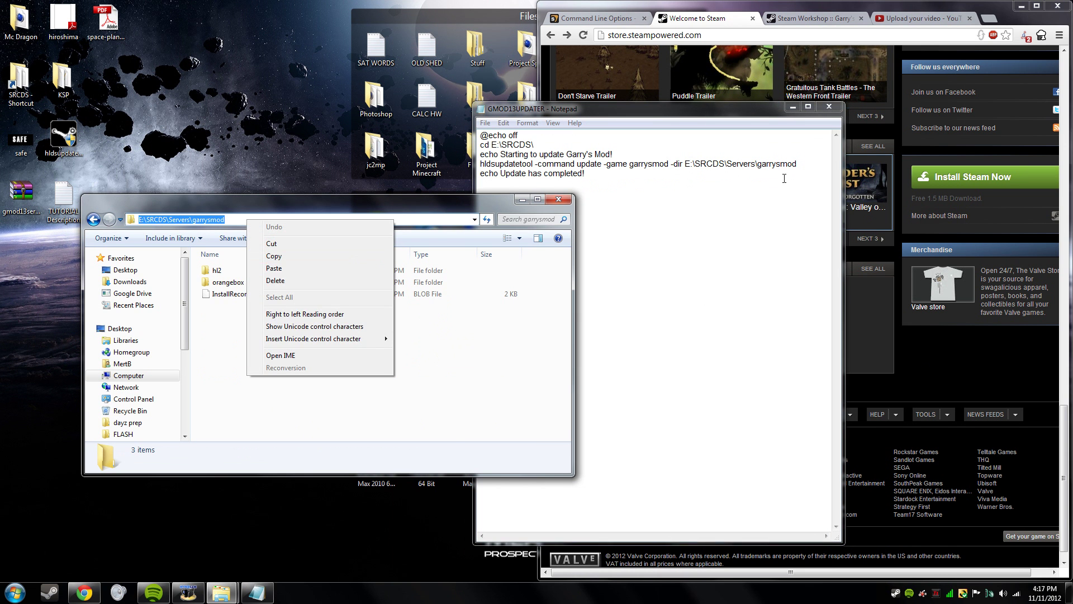
click(824, 165)
drag(823, 165, 682, 162)
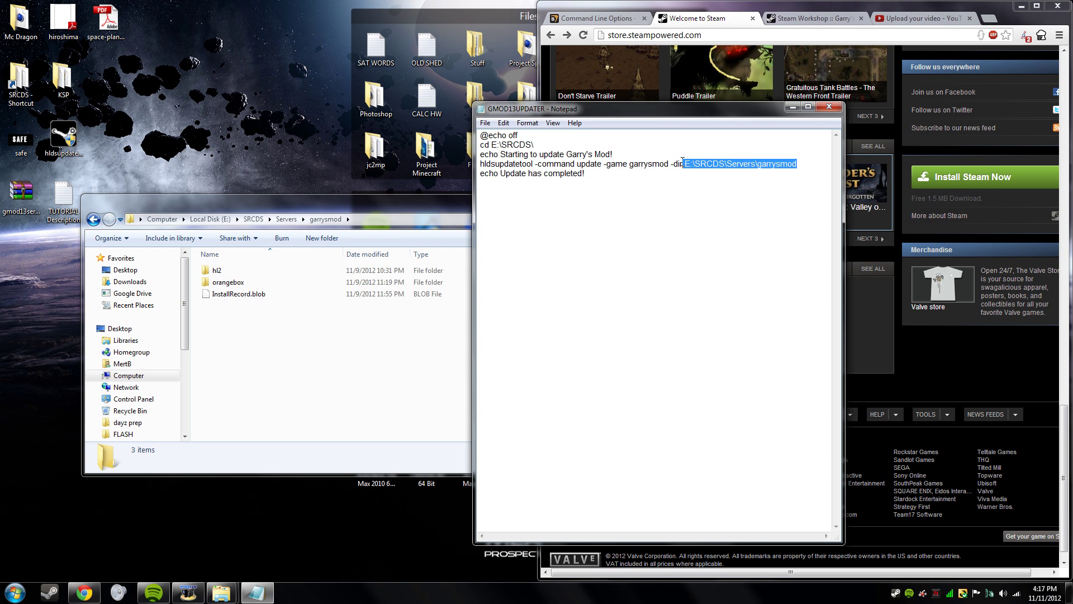
click(829, 106)
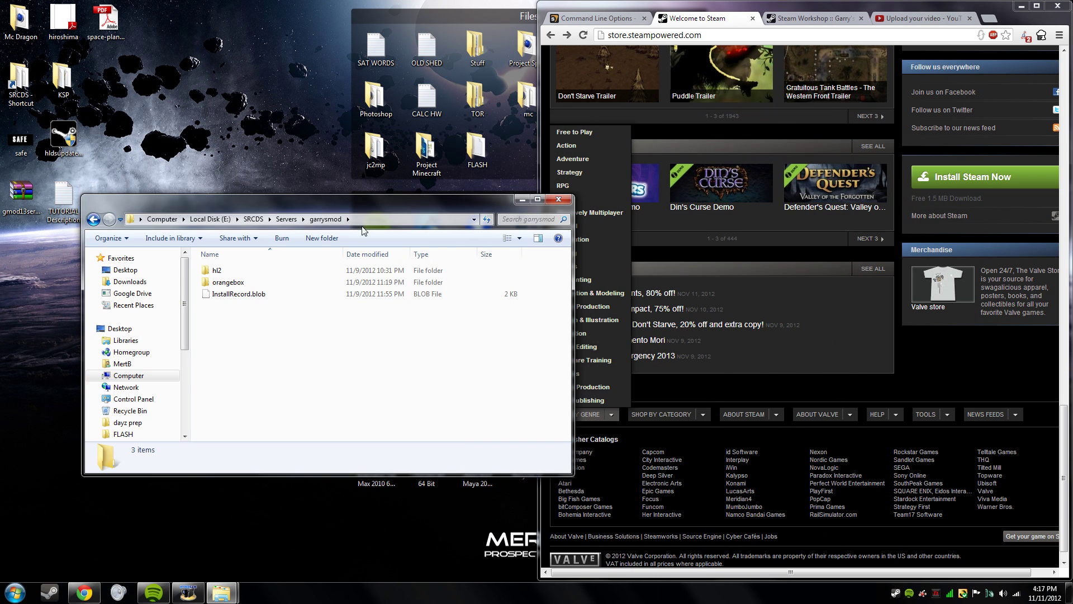
- Run the GMOD13UPDATER batch file from the SRCDS folder and move its console windows clear of the folder window
click(253, 218)
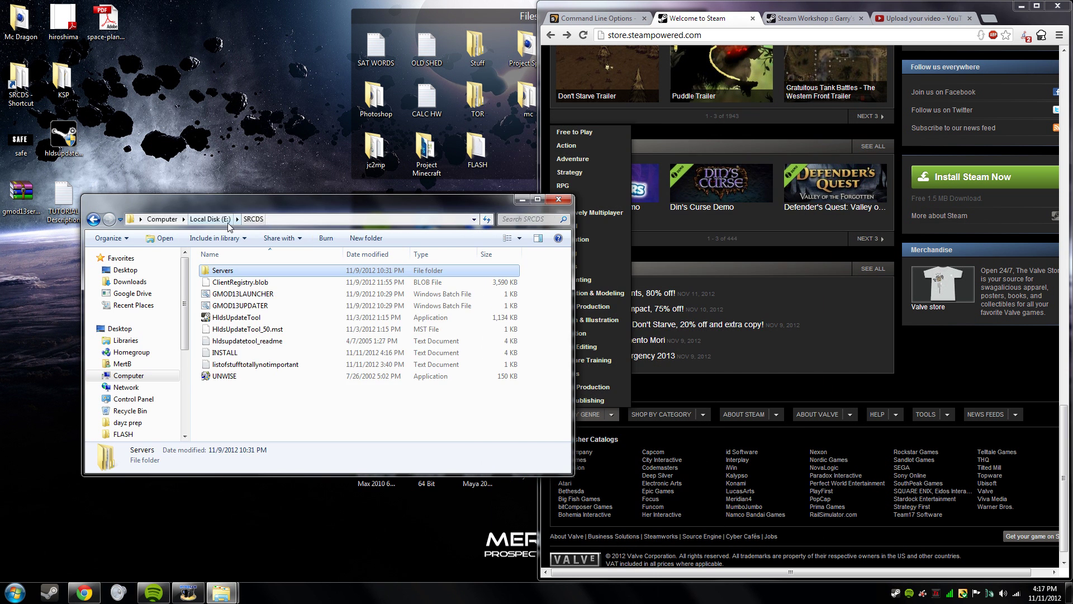
double_click(240, 305)
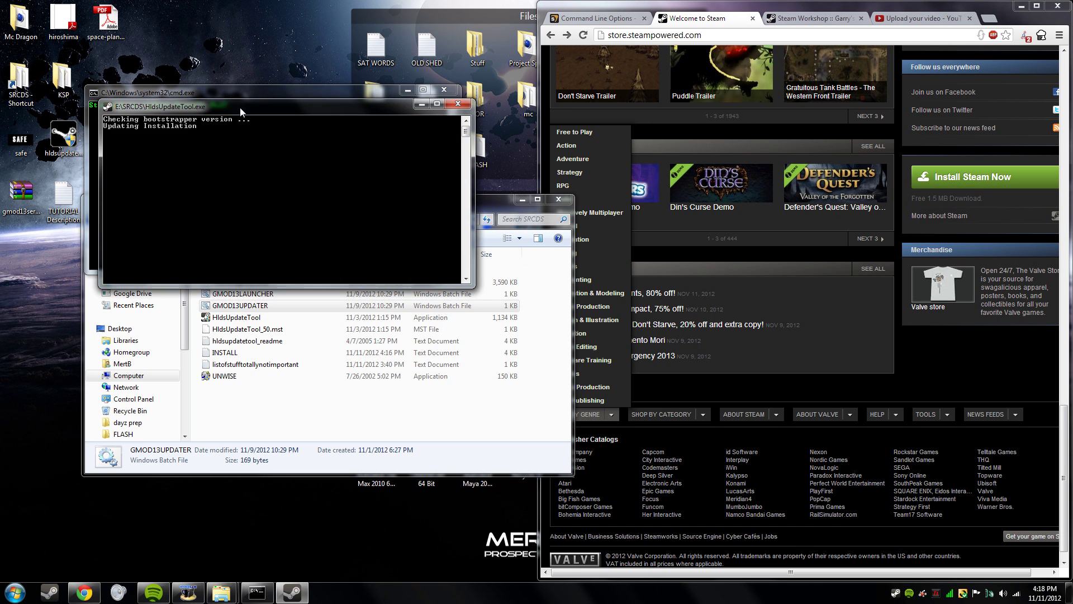
drag(236, 112, 144, 17)
drag(384, 91, 243, 191)
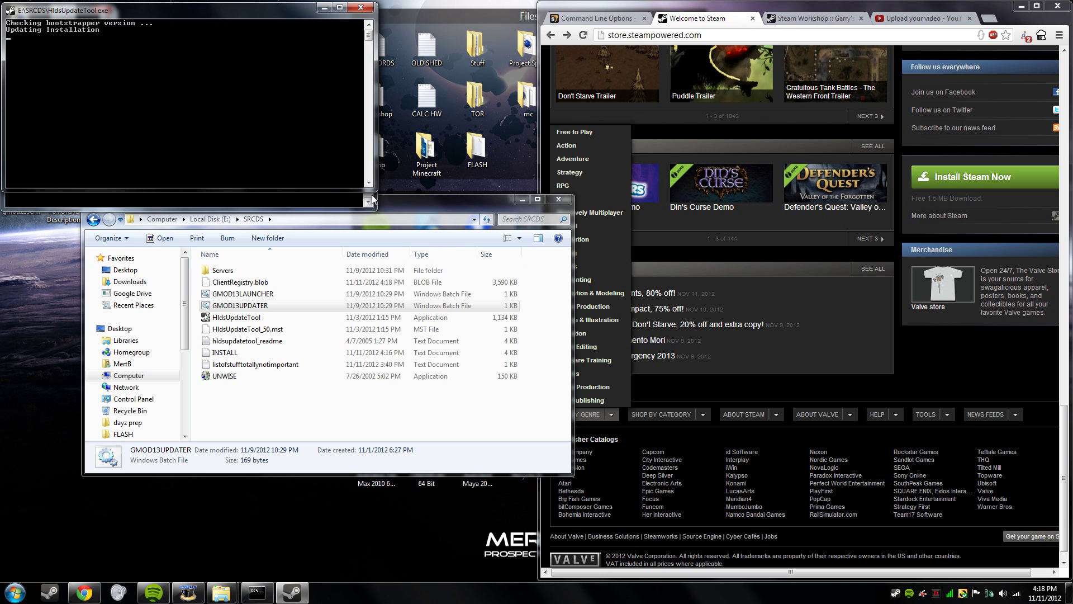
click(342, 204)
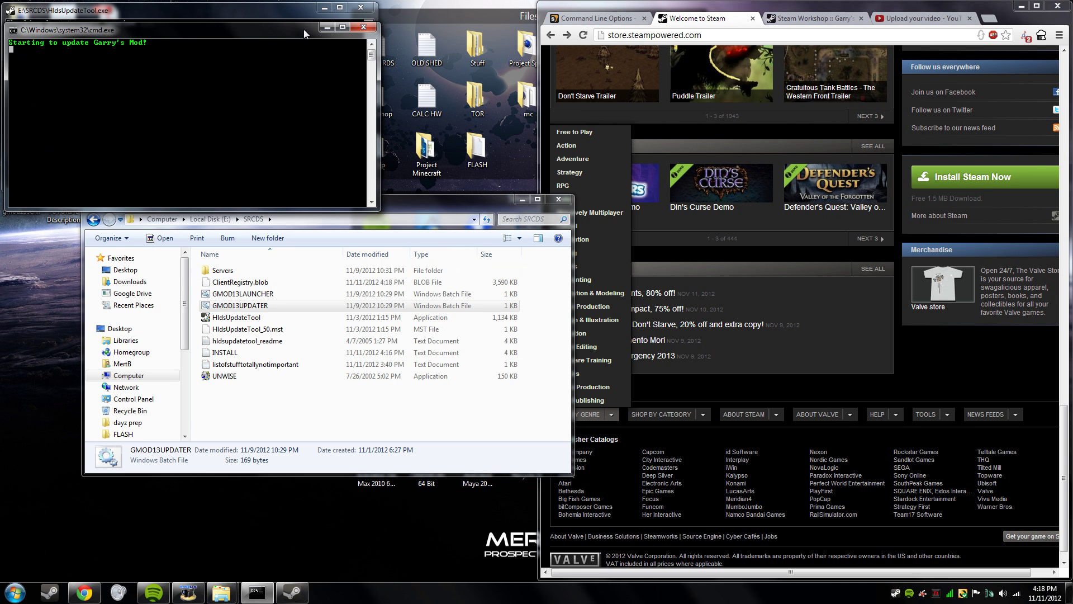
click(238, 21)
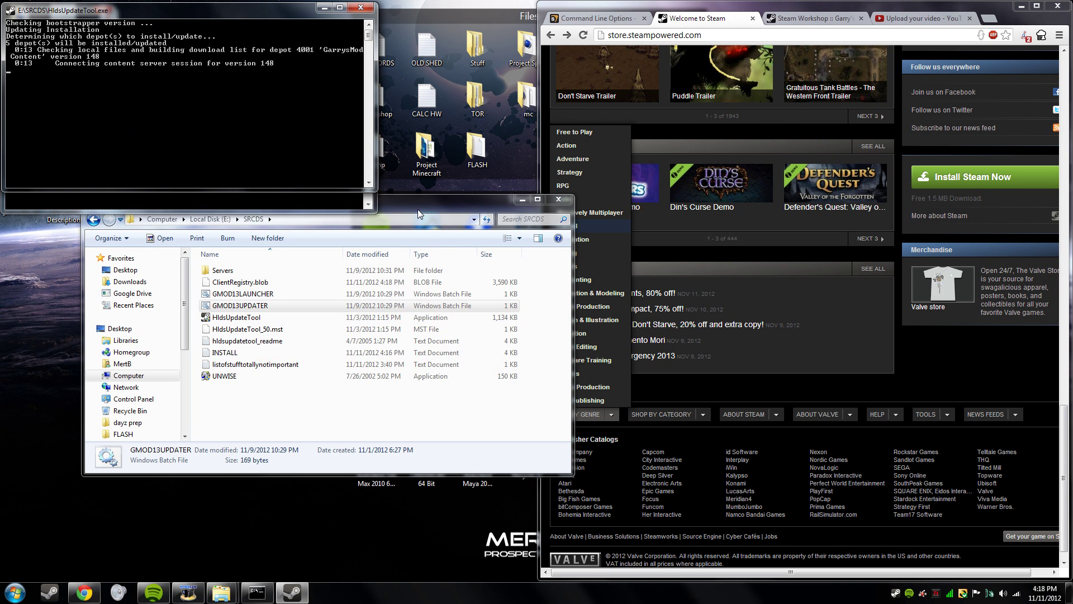
- Clear the desktop of icons and the browser window, and move the SRCDS folder window away from the updater consoles
drag(418, 207, 366, 266)
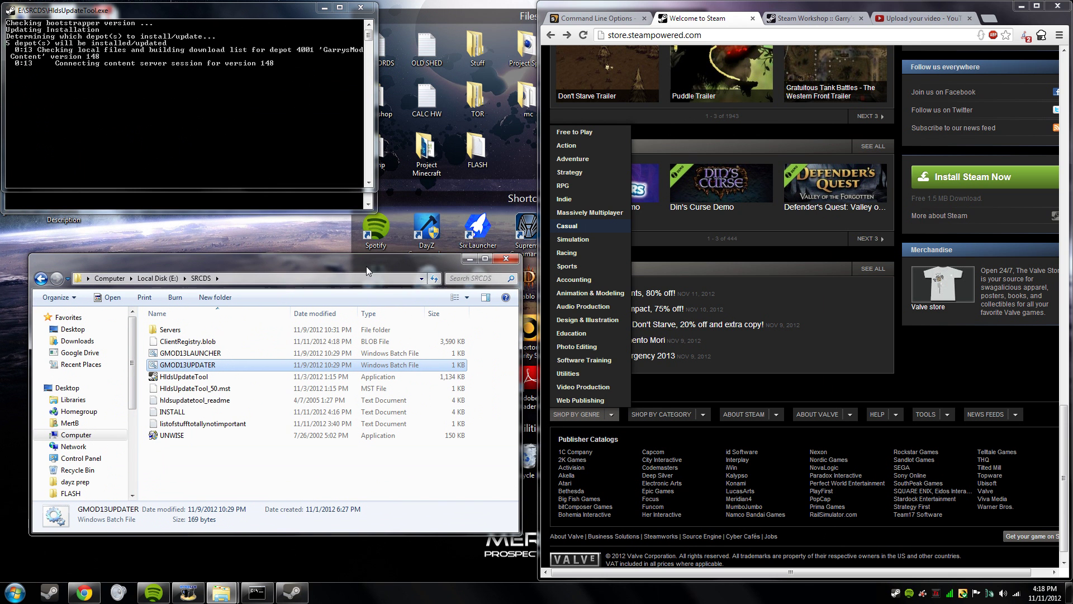
double_click(324, 240)
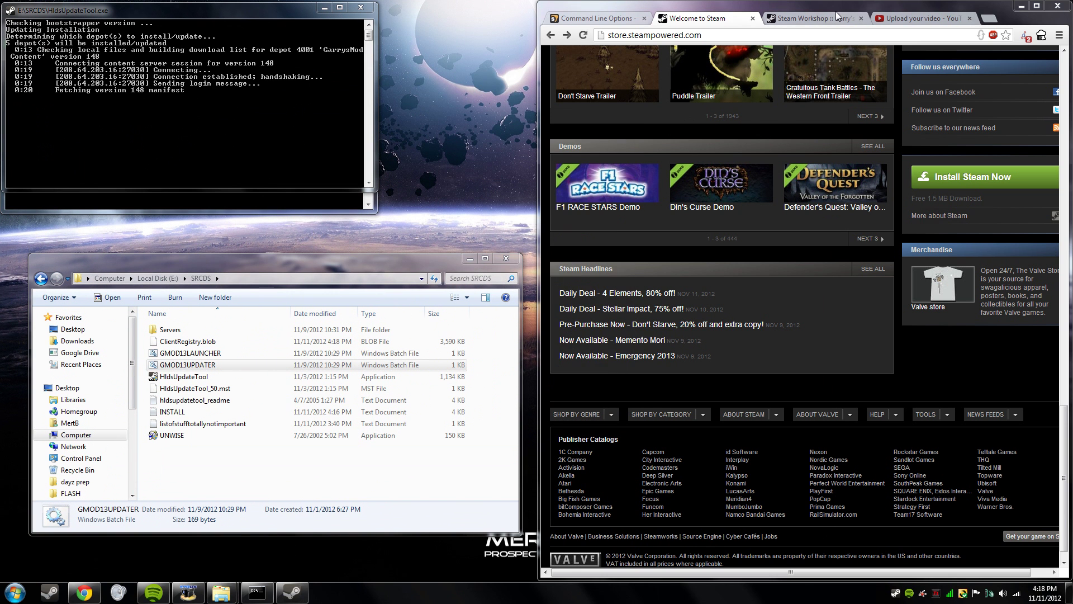
click(1020, 11)
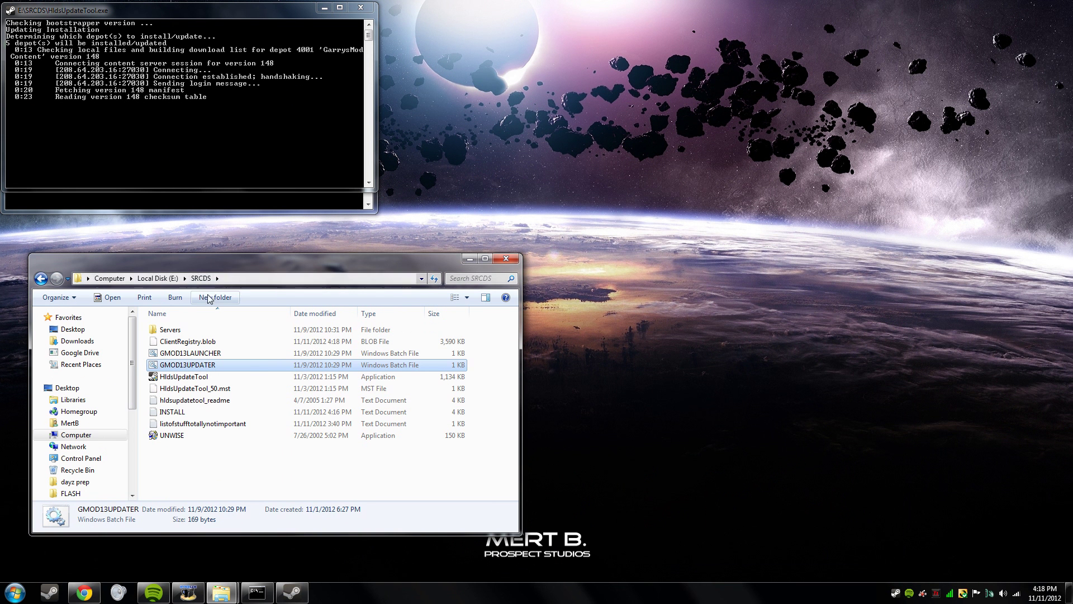
drag(227, 262, 609, 240)
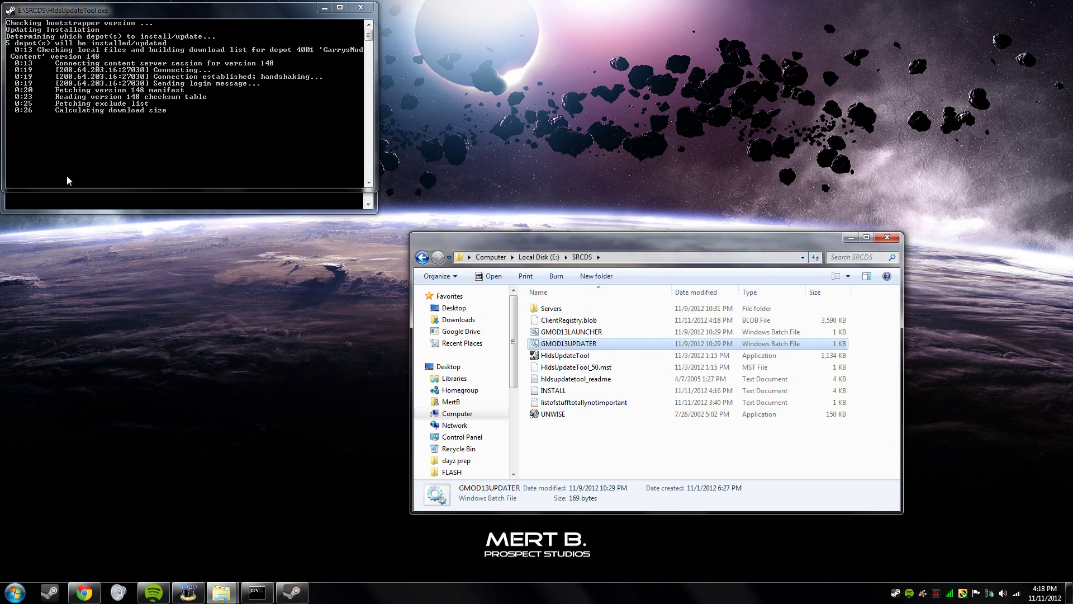
- Check the size on disk of the garrysmod folder inside Servers in its properties and close them without changes
double_click(643, 309)
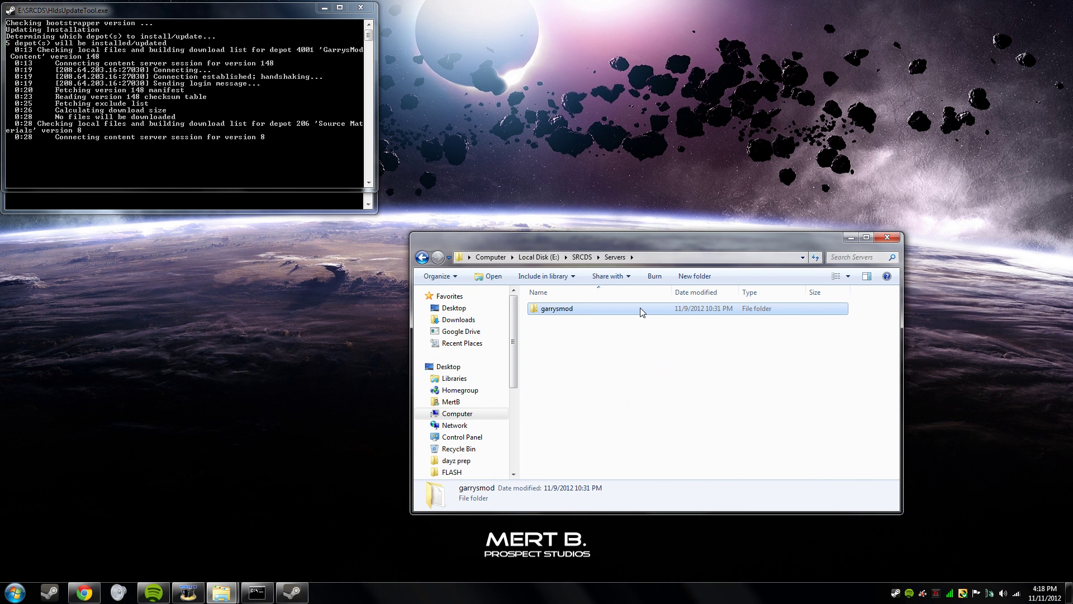
right_click(642, 310)
click(683, 299)
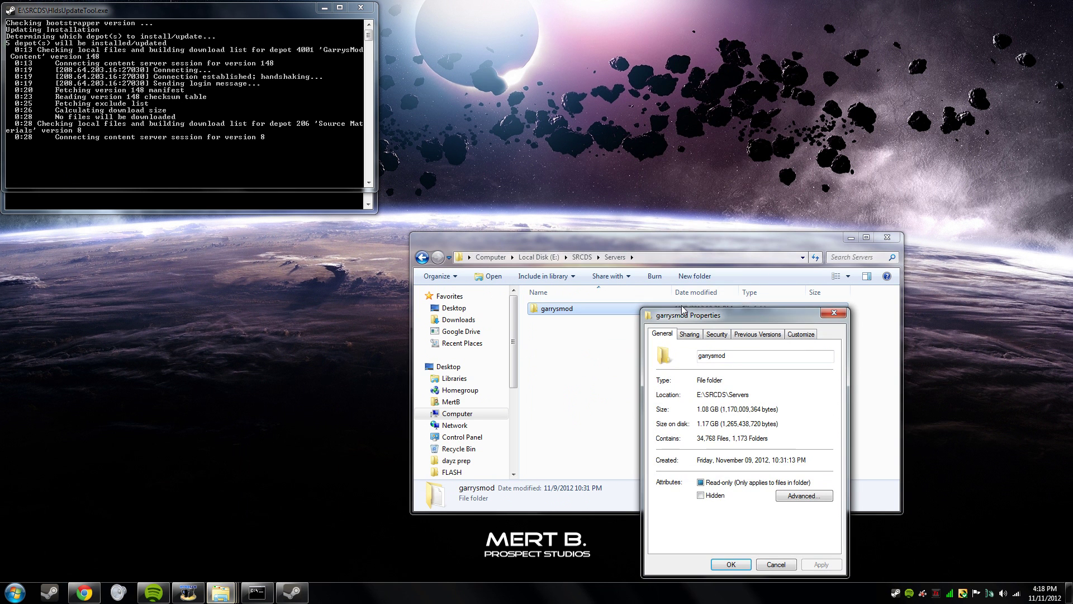
drag(716, 423, 702, 424)
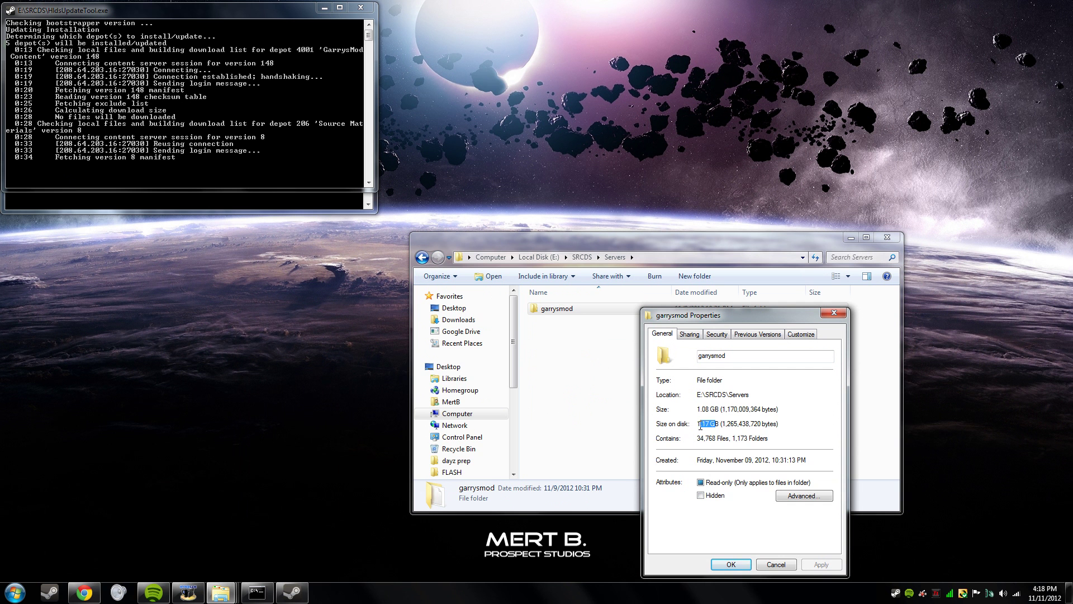
click(715, 424)
double_click(714, 425)
click(775, 565)
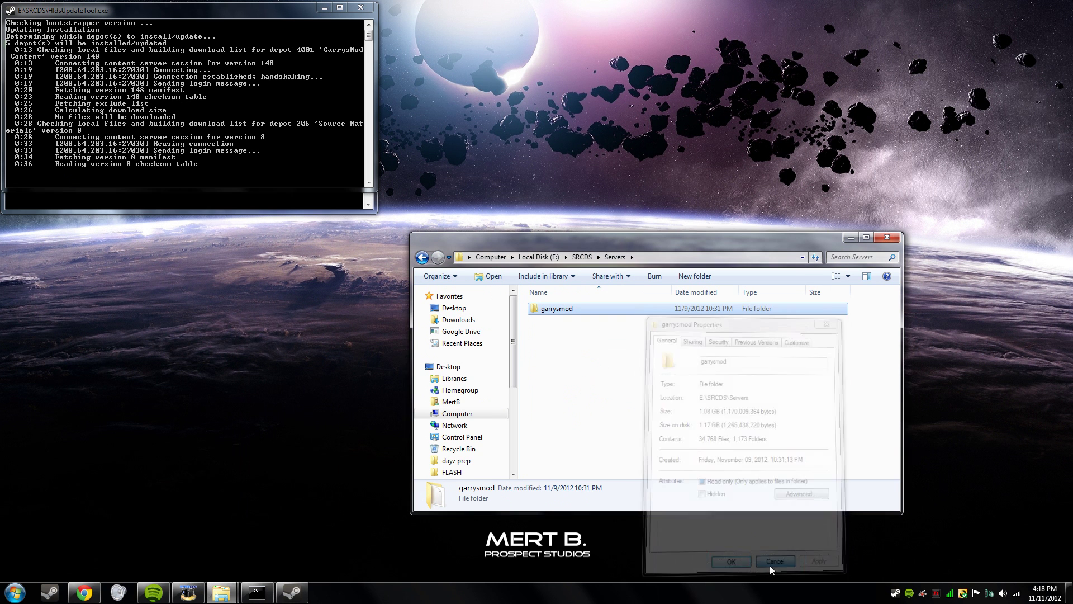
- Return to the SRCDS folder, select the GMOD13UPDATER batch file and show the desktop icons again
click(586, 349)
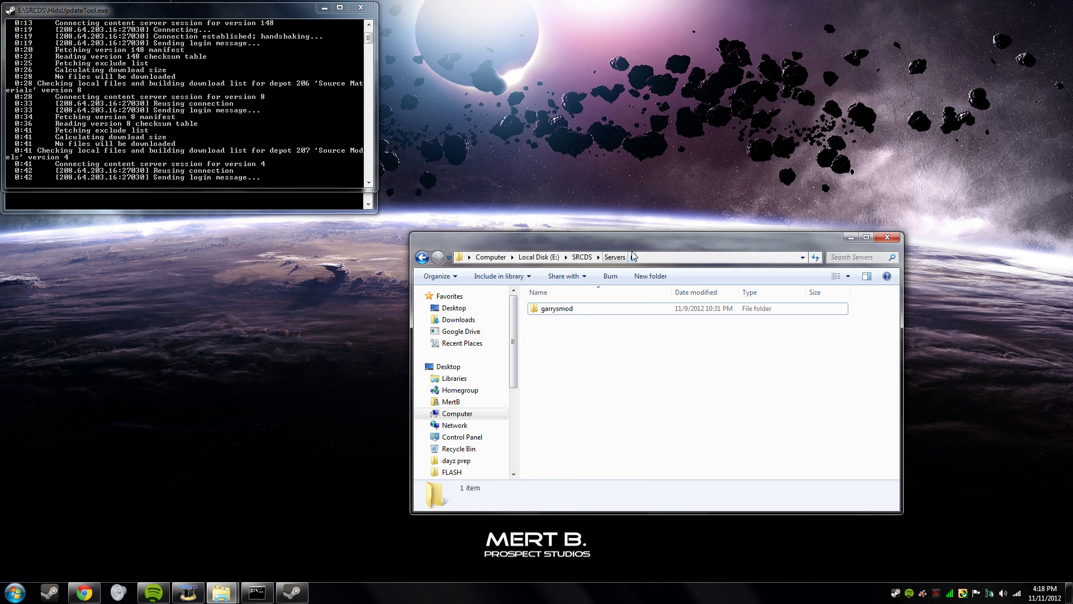
drag(620, 235, 393, 237)
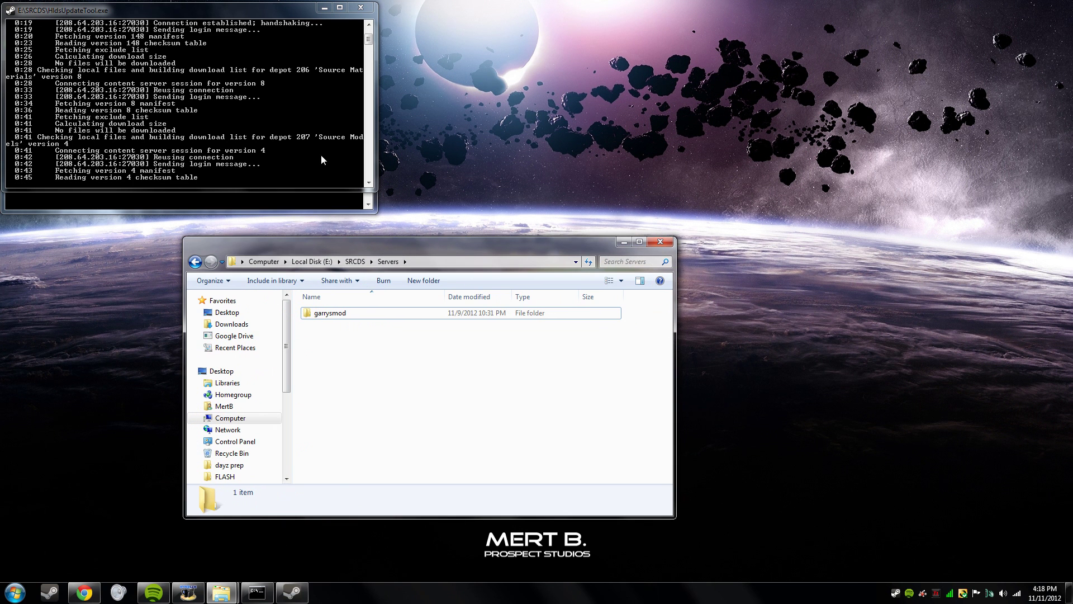
click(102, 48)
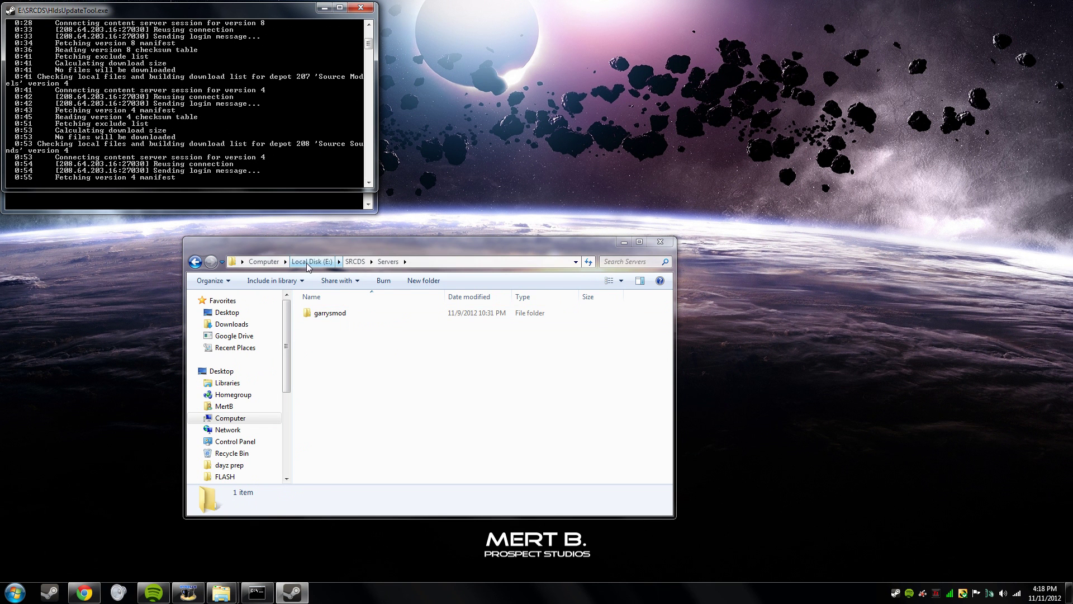
click(355, 262)
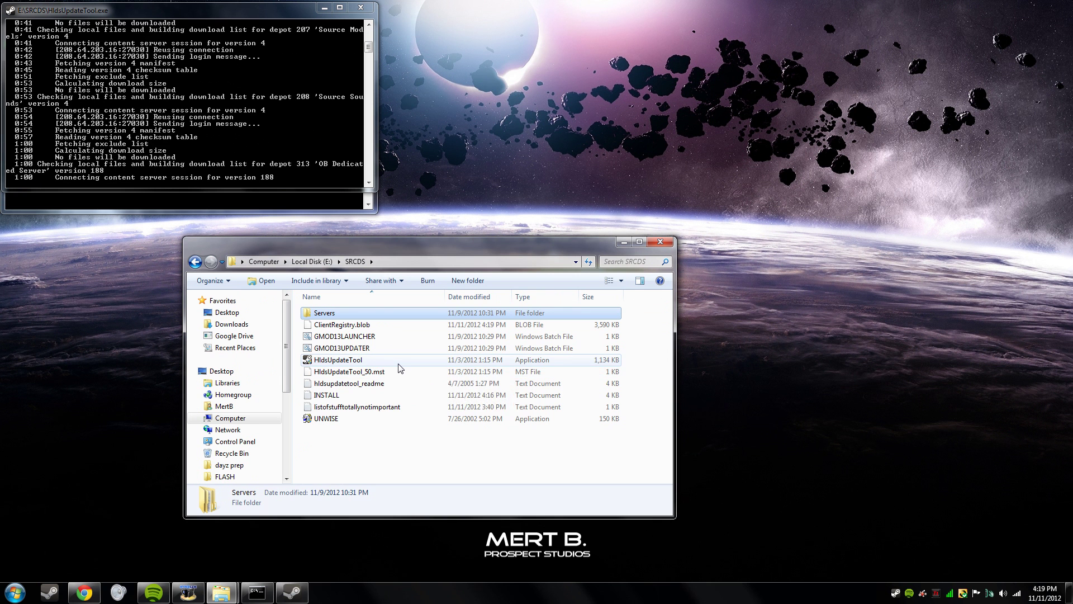
click(399, 368)
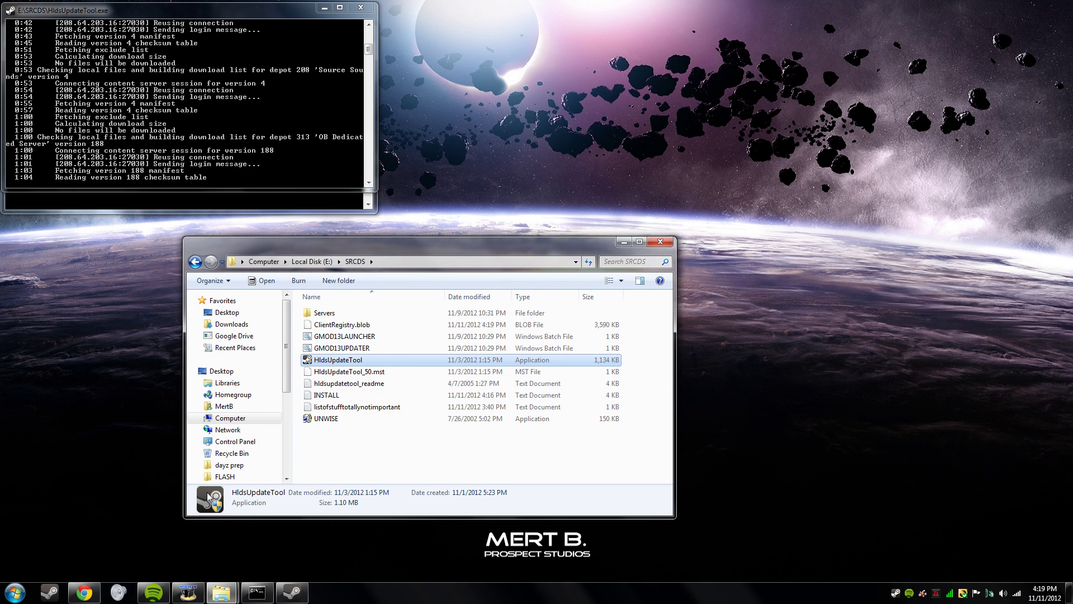
click(400, 349)
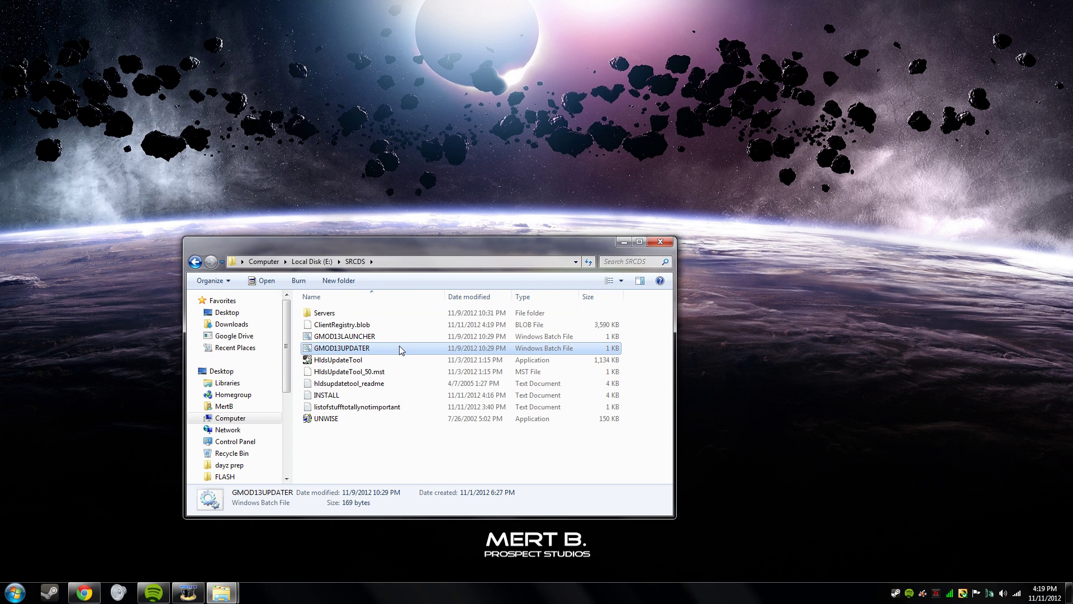
double_click(175, 171)
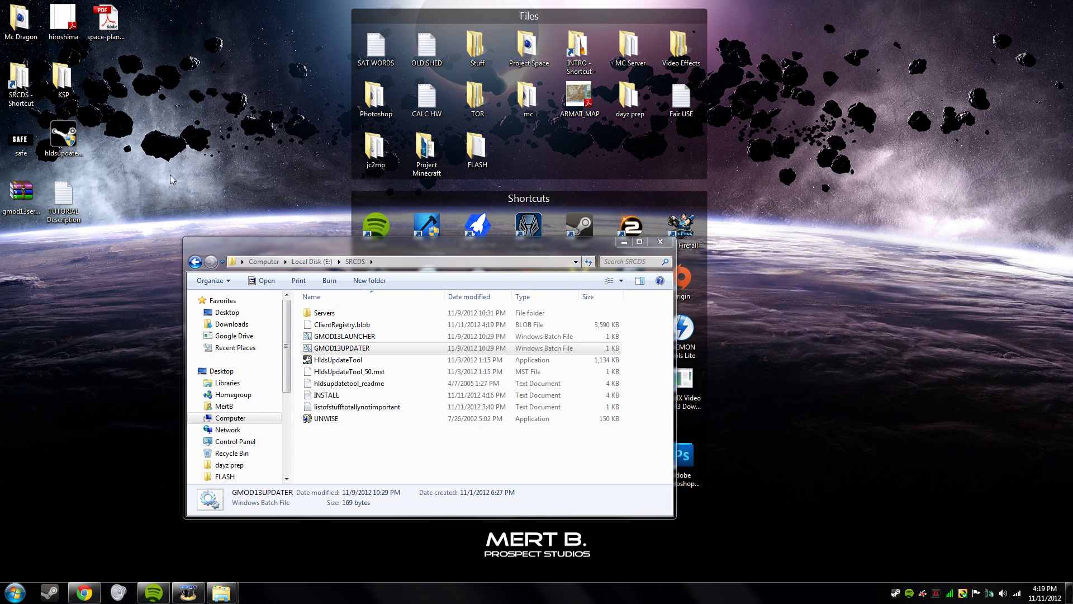
- Open a Command Prompt by running cmd from the Run dialog
click(5, 589)
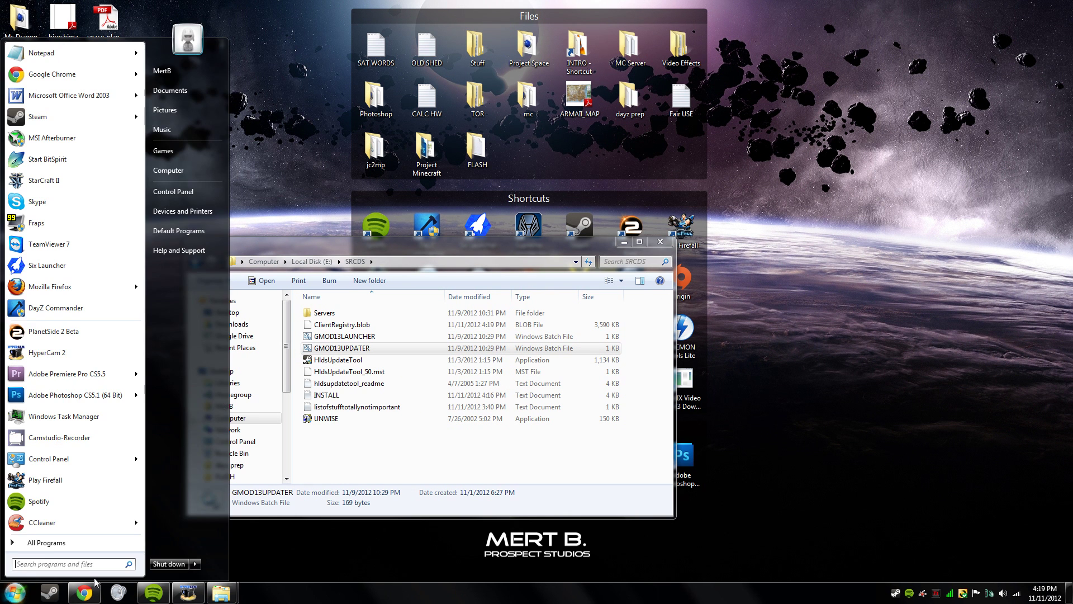
text(run)
key(Return)
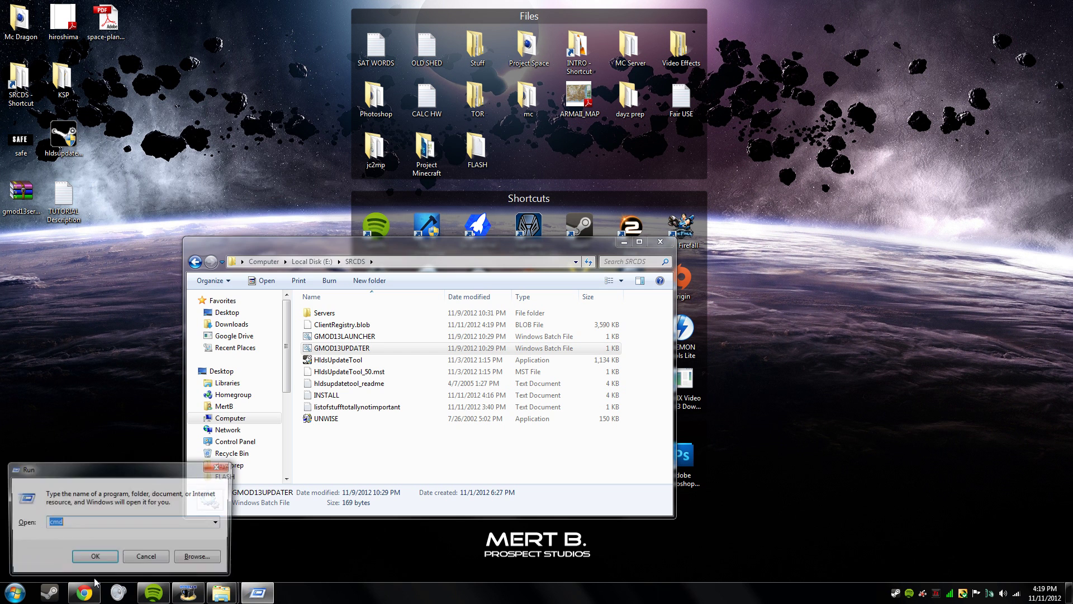
key(Return)
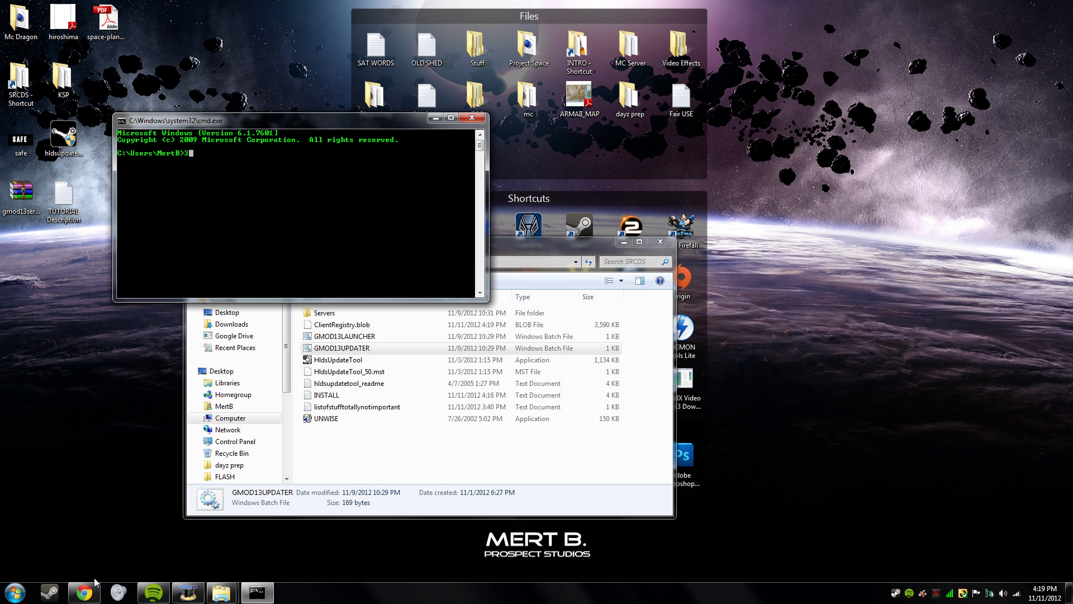
- Switch to the E: drive, change to the SRCDS directory, start entering a command with HLS and close the Command Prompt
key(Return)
text(\>cd)
key(Caps_Lock)
text(SRCDS)
key(Return)
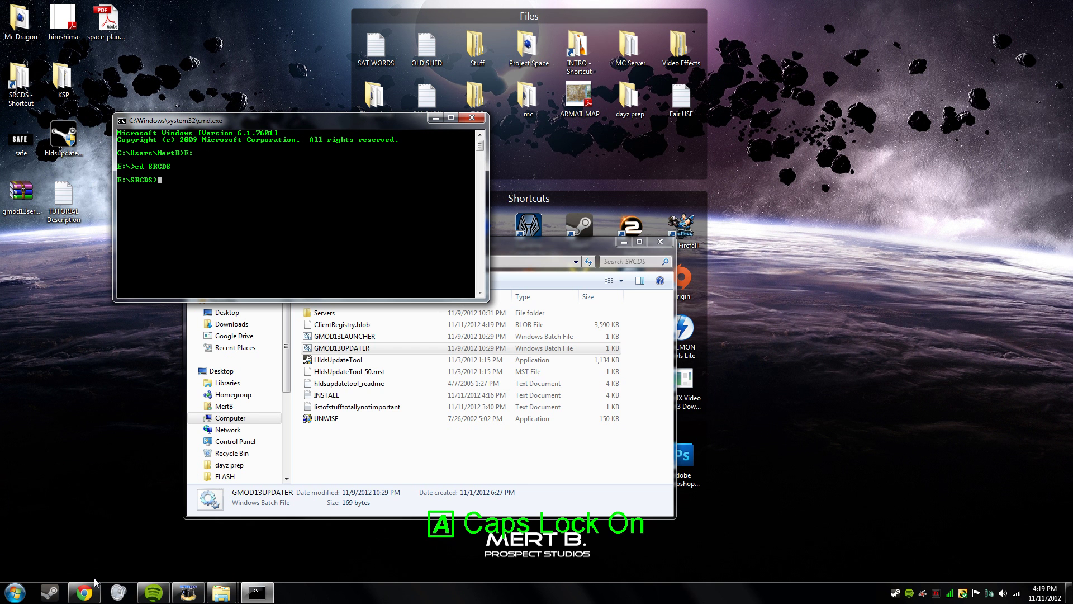
text(HLS)
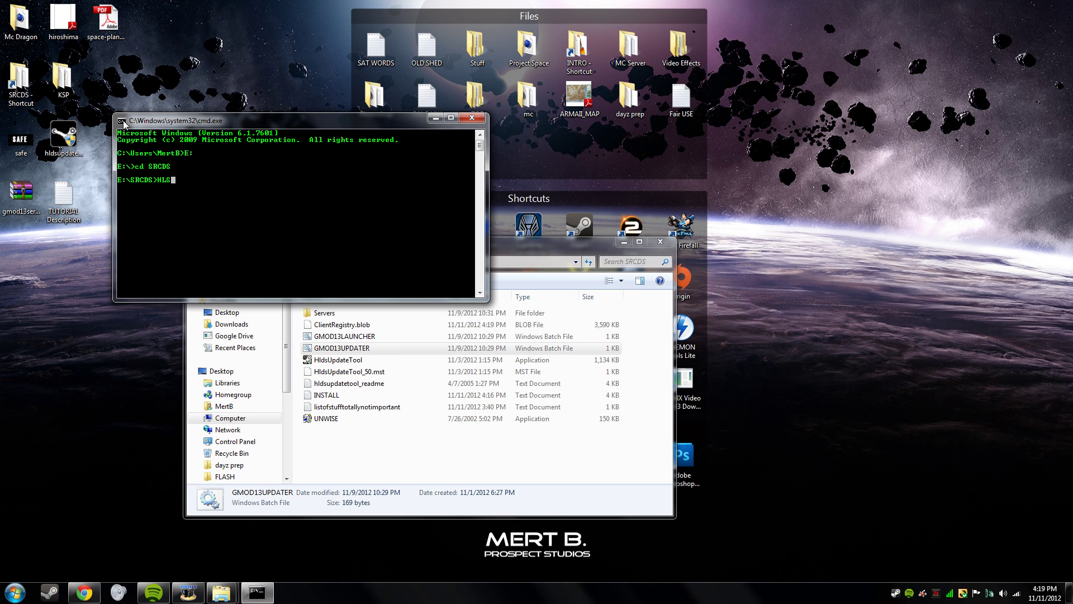
click(472, 119)
click(363, 468)
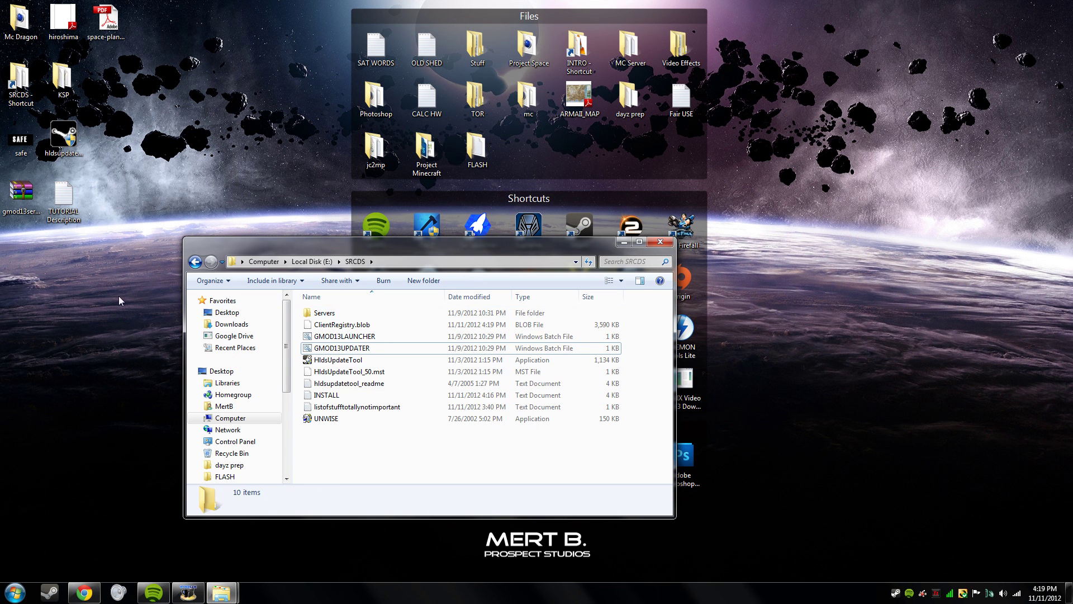
click(188, 592)
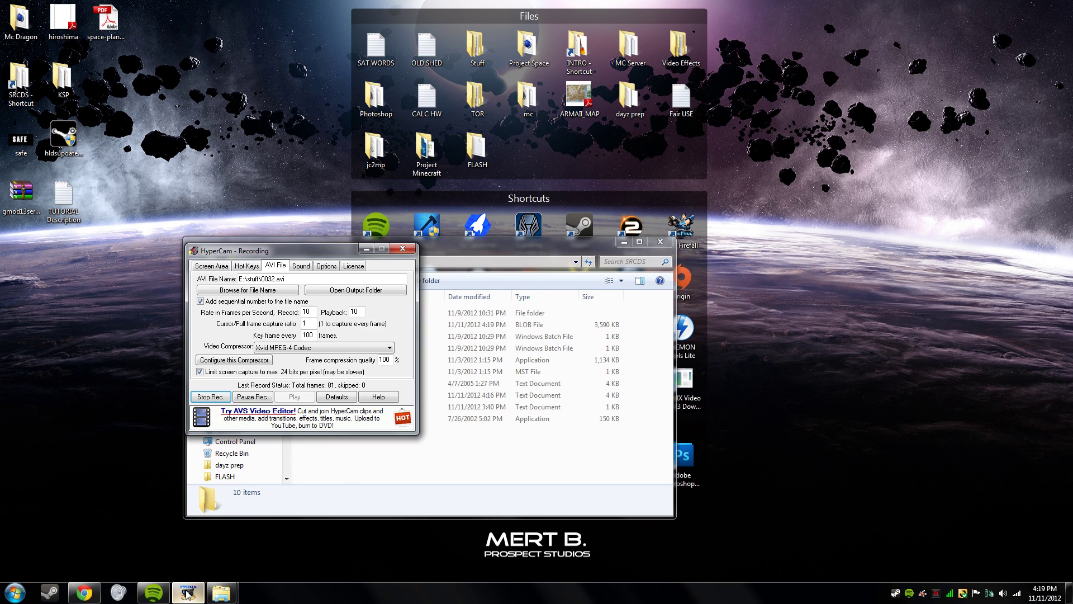
click(344, 513)
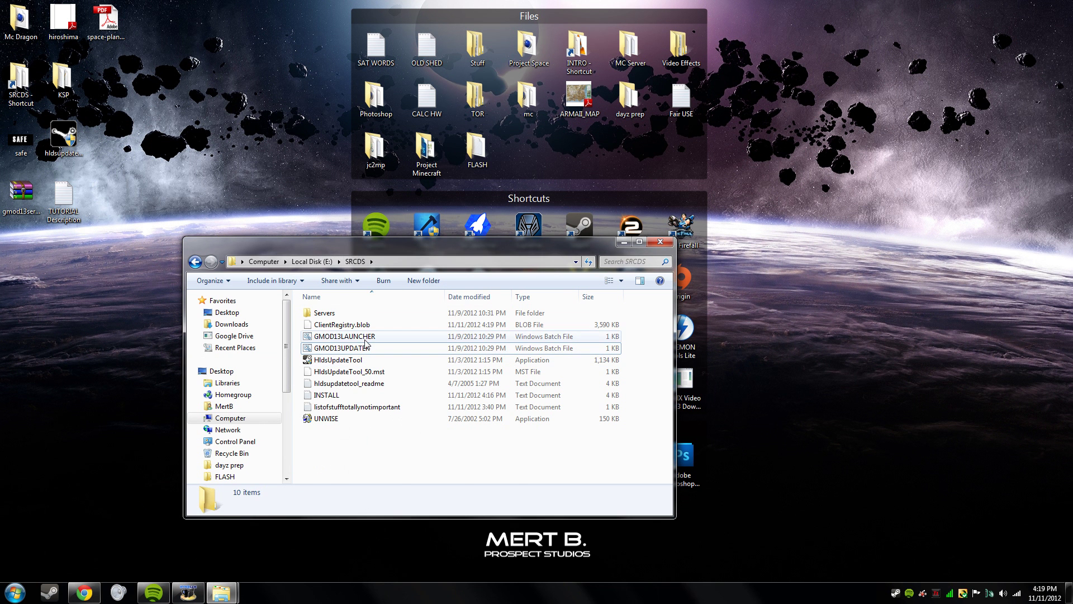
- Open the GMOD13LAUNCHER batch file for editing and move the SRCDS folder window beside the script
right_click(326, 336)
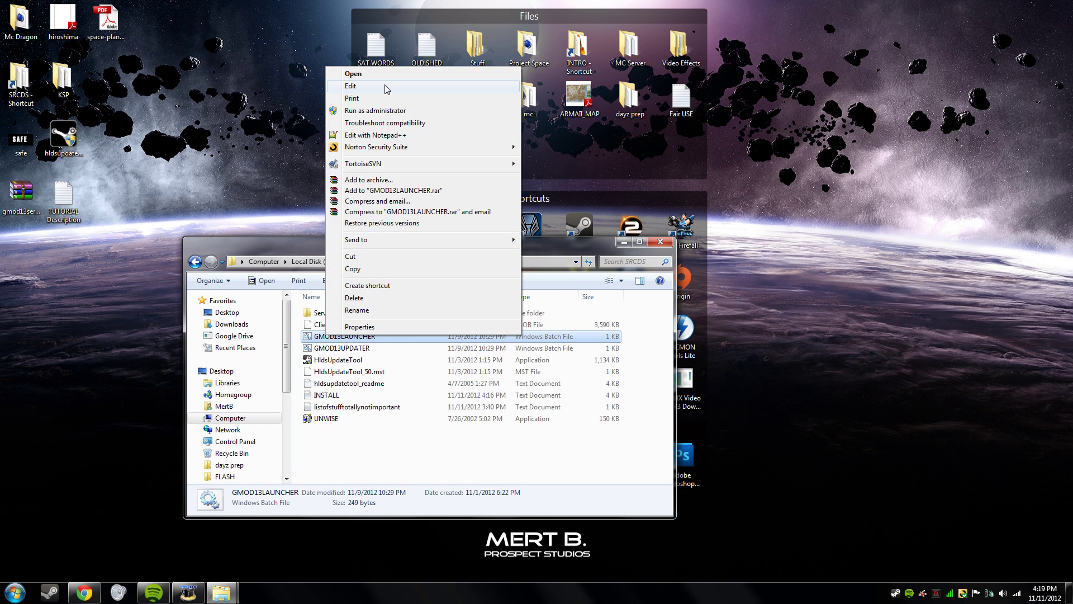
click(390, 88)
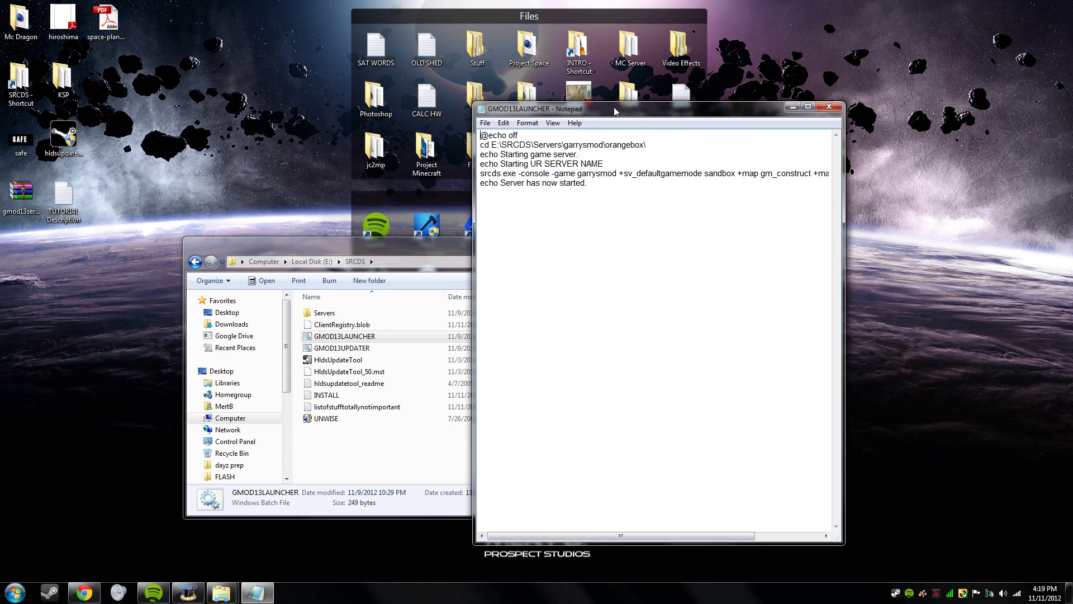
drag(385, 254, 287, 257)
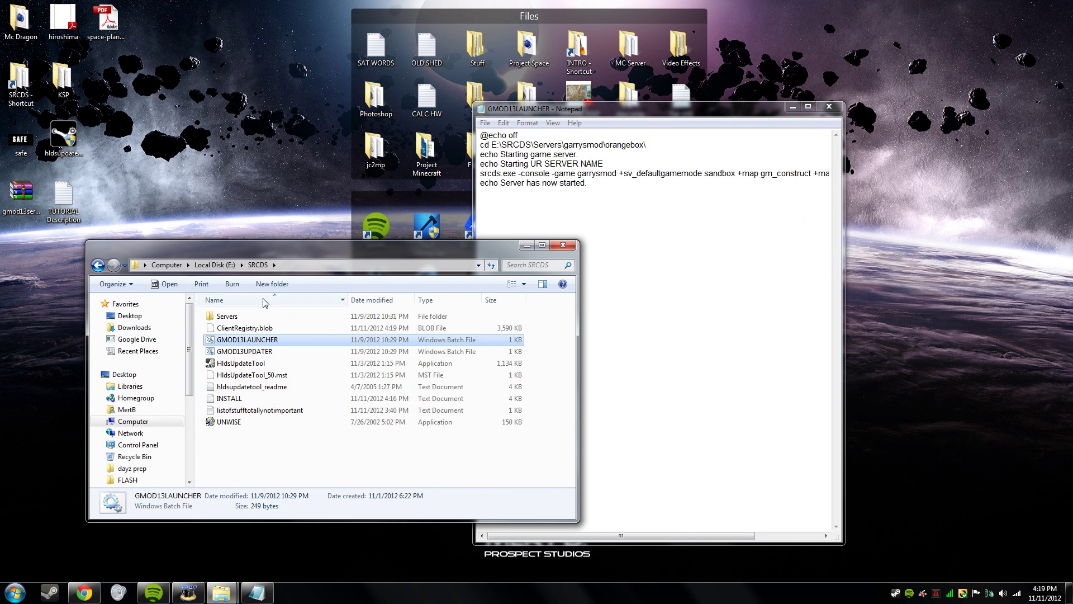
- Browse to the Servers\garrysmod\orangebox folder, show its full path and compare it with the cd path in the launcher script
double_click(262, 317)
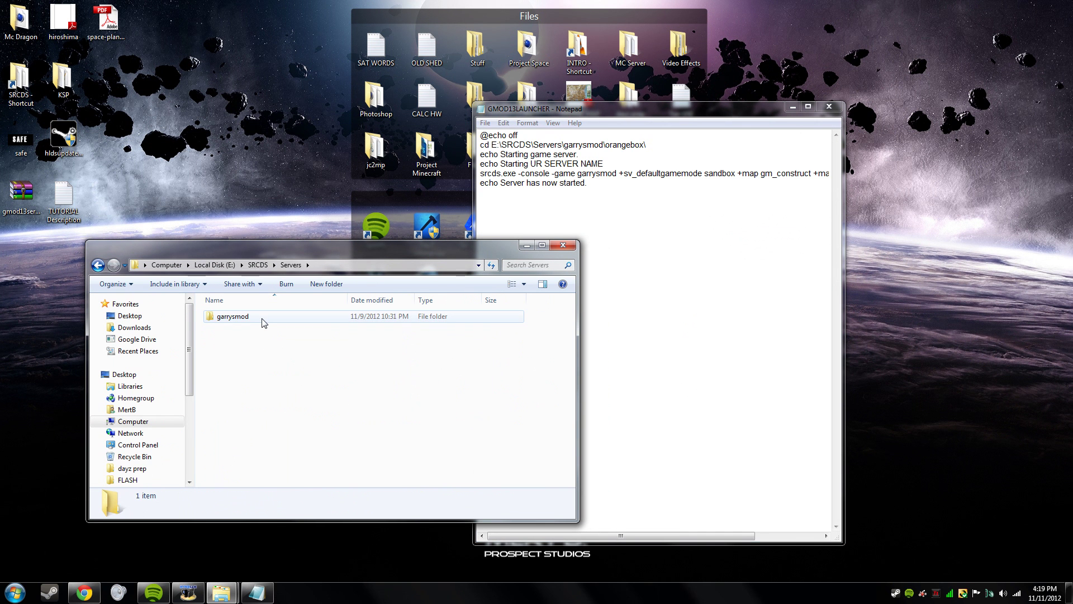
double_click(244, 318)
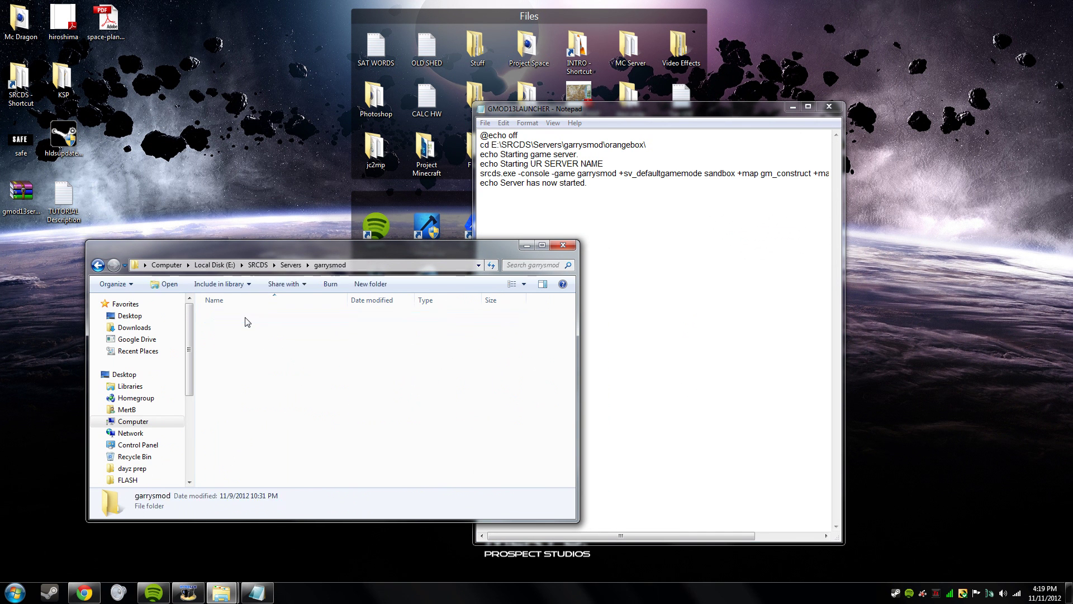
double_click(245, 328)
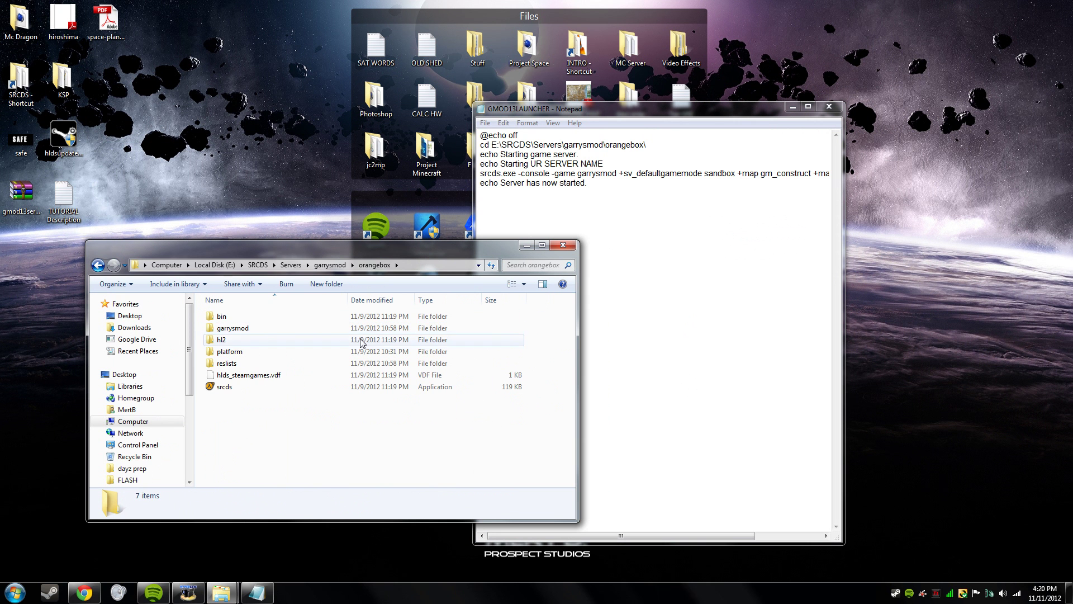
click(398, 262)
right_click(403, 268)
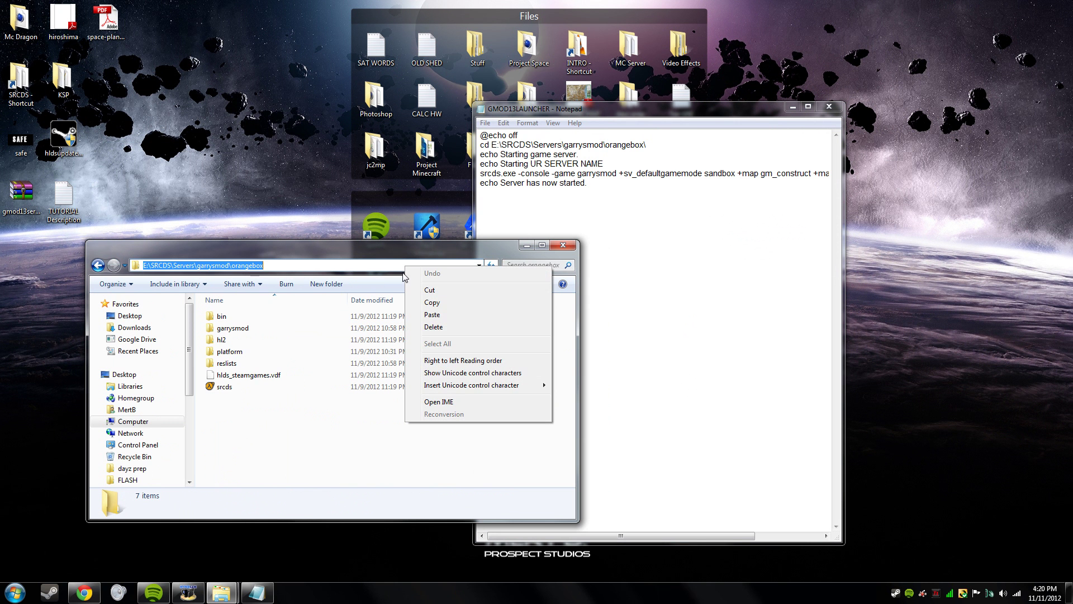
click(593, 190)
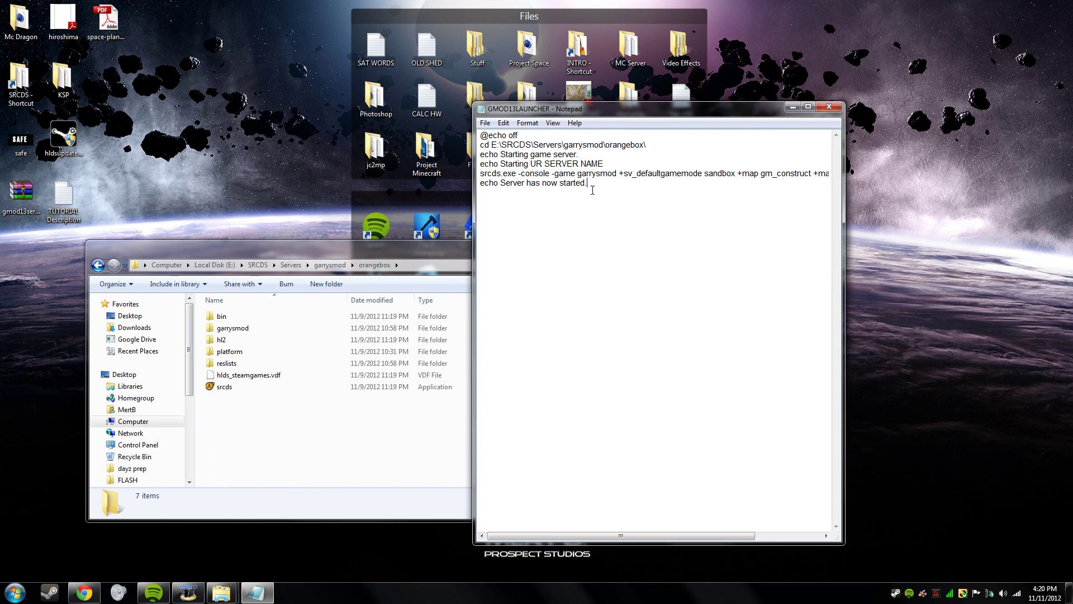
double_click(594, 111)
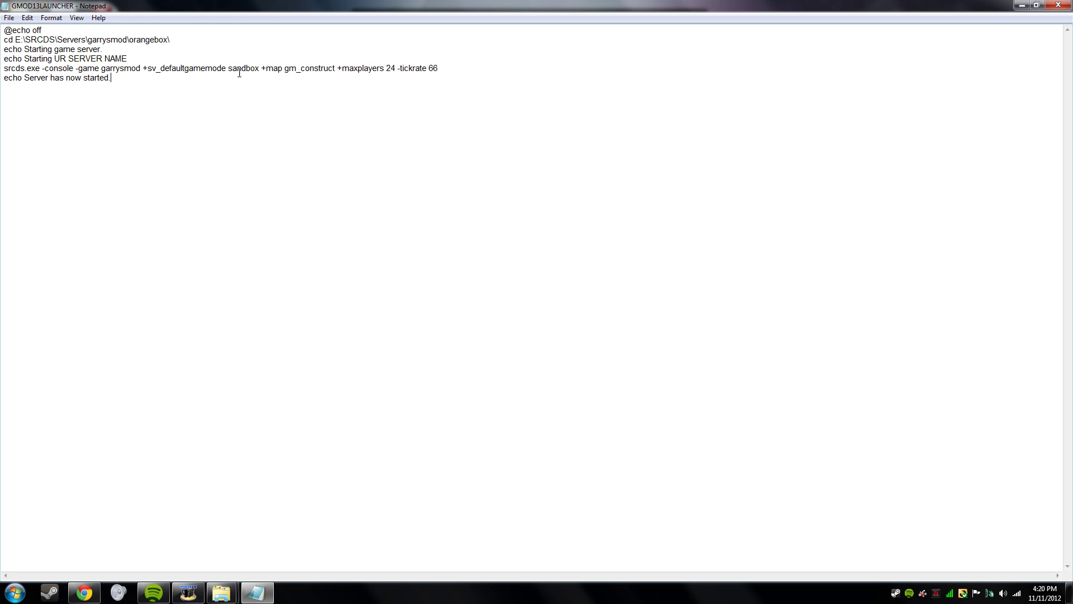
drag(171, 40, 24, 41)
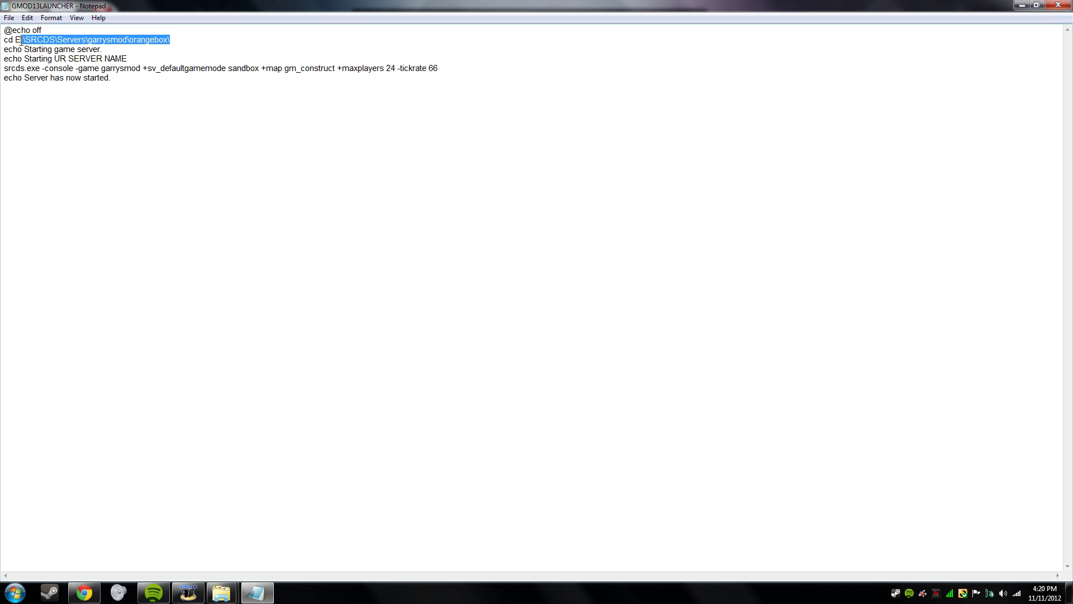
- Replace UR SERVER NAME in the script's second echo Starting line with the server's own name and save the file
drag(21, 40, 66, 58)
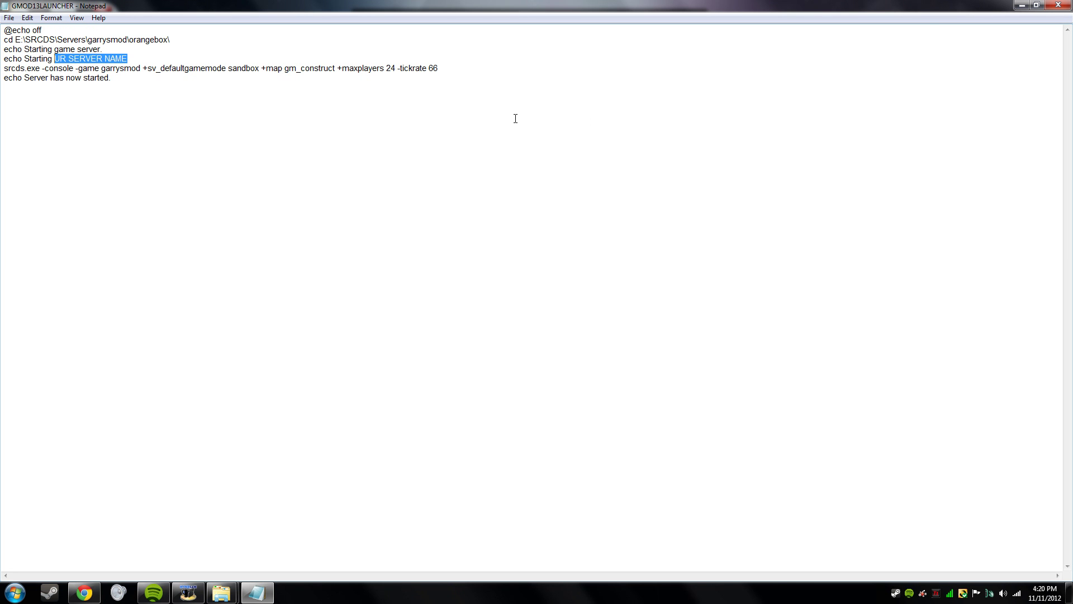
key(BackSpace)
key(Caps_Lock)
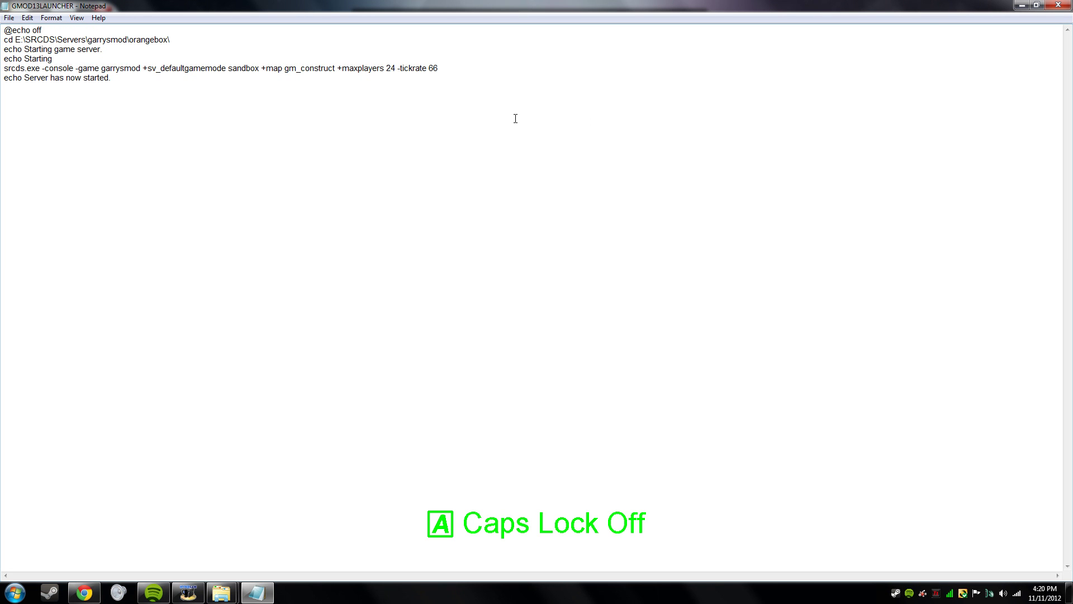
text(m)
key(Caps_Lock)
key(Caps_Lock)
text(ert's)
key(Caps_Lock)
text(S)
key(Caps_Lock)
text(erver)
click(9, 18)
click(23, 56)
click(135, 83)
- Dock the launcher script beside the folder window and highlight its srcds.exe startup line
drag(189, 6, 405, 98)
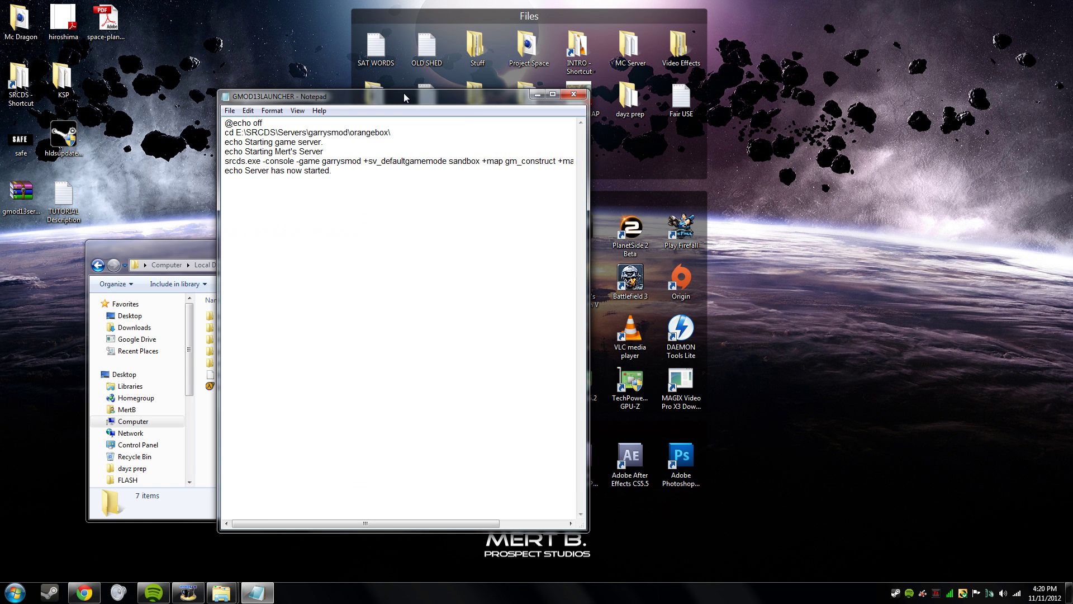
drag(336, 149, 271, 161)
click(340, 162)
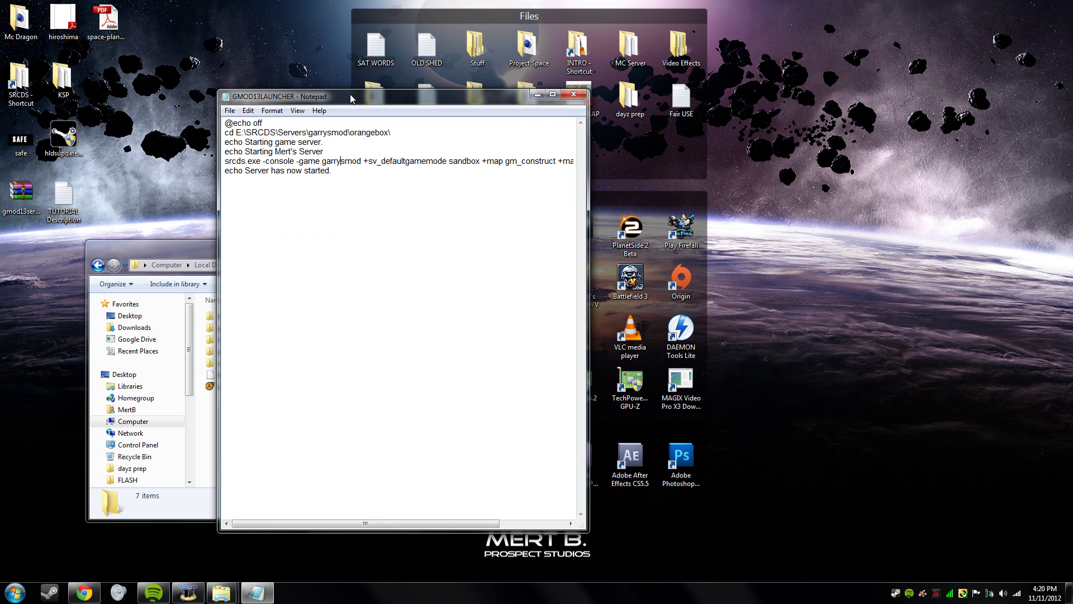
drag(364, 96, 1072, 103)
drag(561, 74, 830, 75)
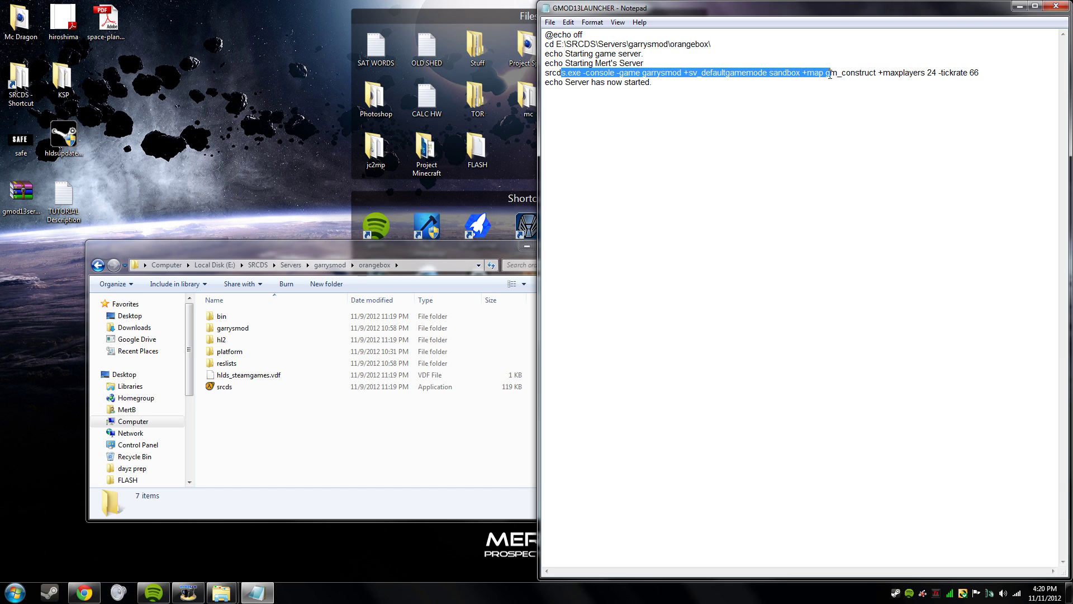
- Switch to Chrome, examine the command-line parameters on the Command Line Options wiki page, check the Steam page and minimize the browser
click(84, 592)
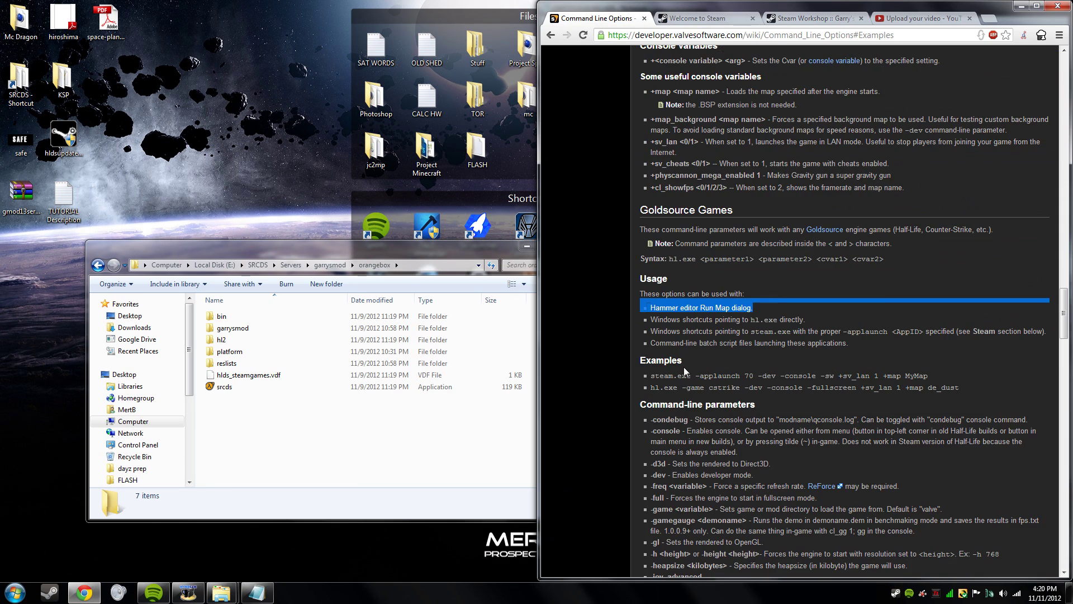
middle_click(784, 282)
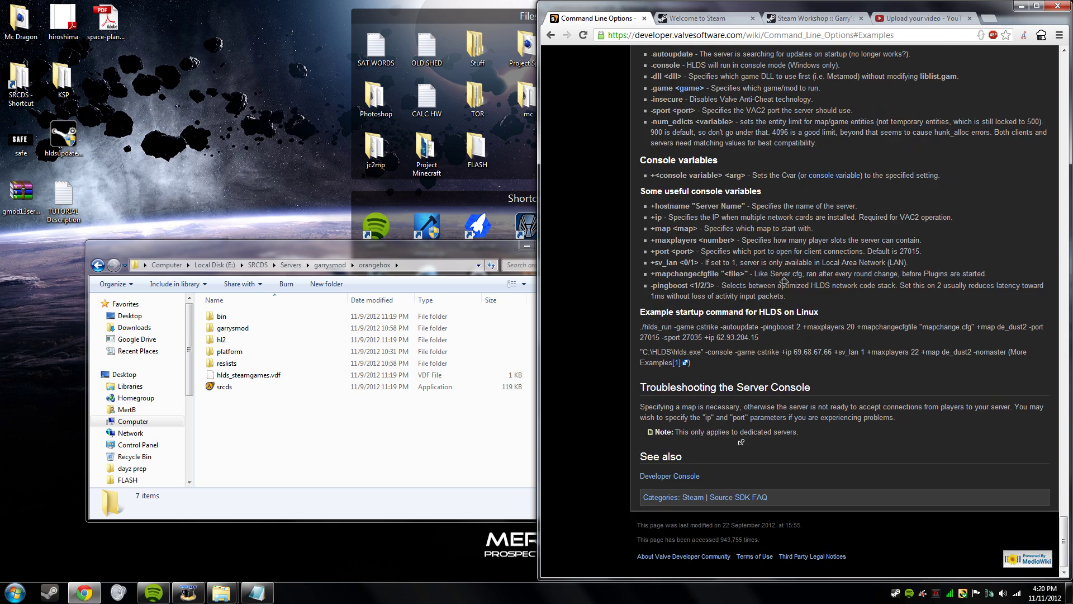
middle_click(764, 444)
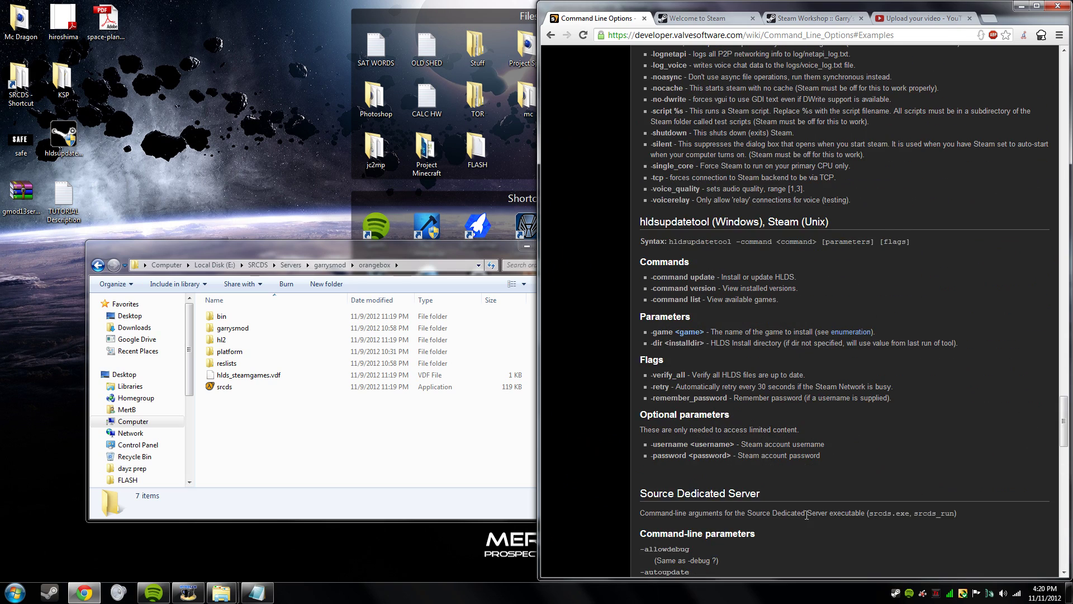
scroll(780, 421, up, 14)
scroll(758, 396, up, 15)
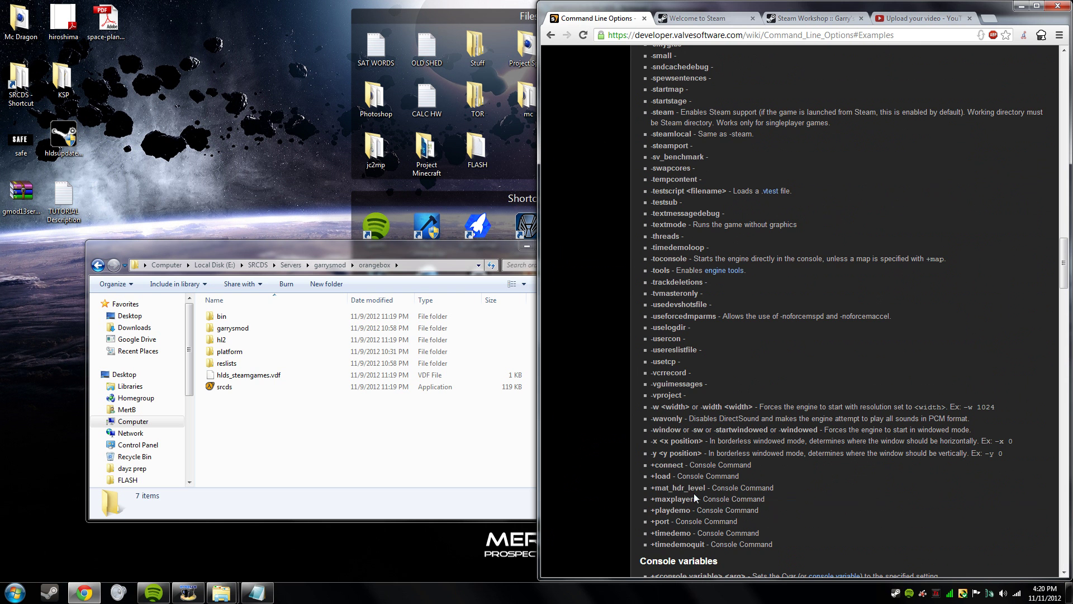
drag(697, 499, 676, 485)
drag(679, 545, 678, 525)
scroll(666, 360, up, 6)
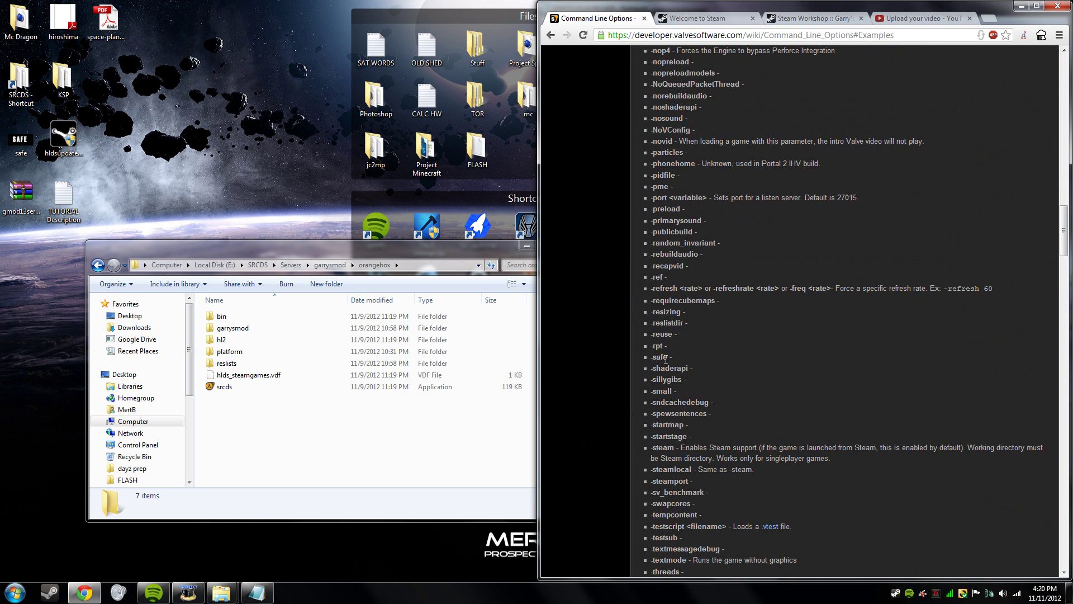
click(718, 18)
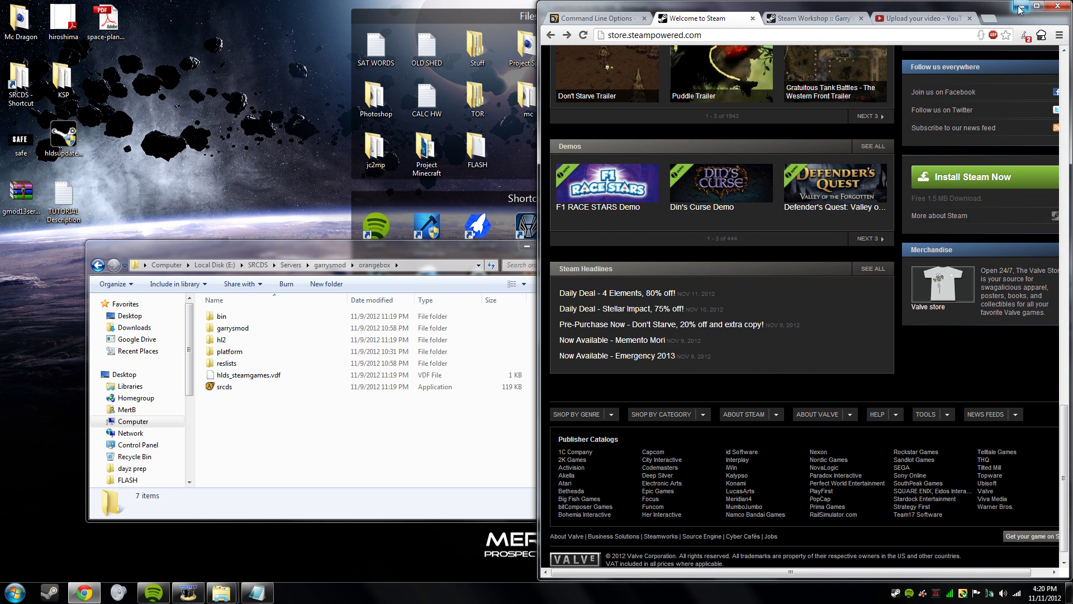
click(1020, 10)
- Highlight the script's E:\SRCDS\Servers\garrysmod\orangebox\ path and compare it with the orangebox folder's address
click(760, 101)
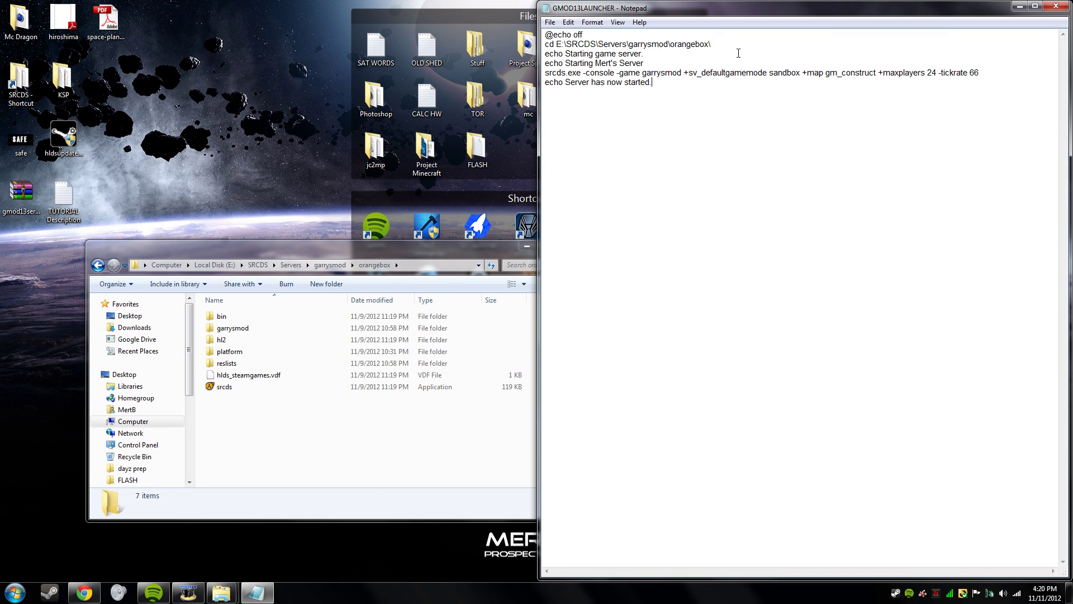
drag(739, 45, 557, 45)
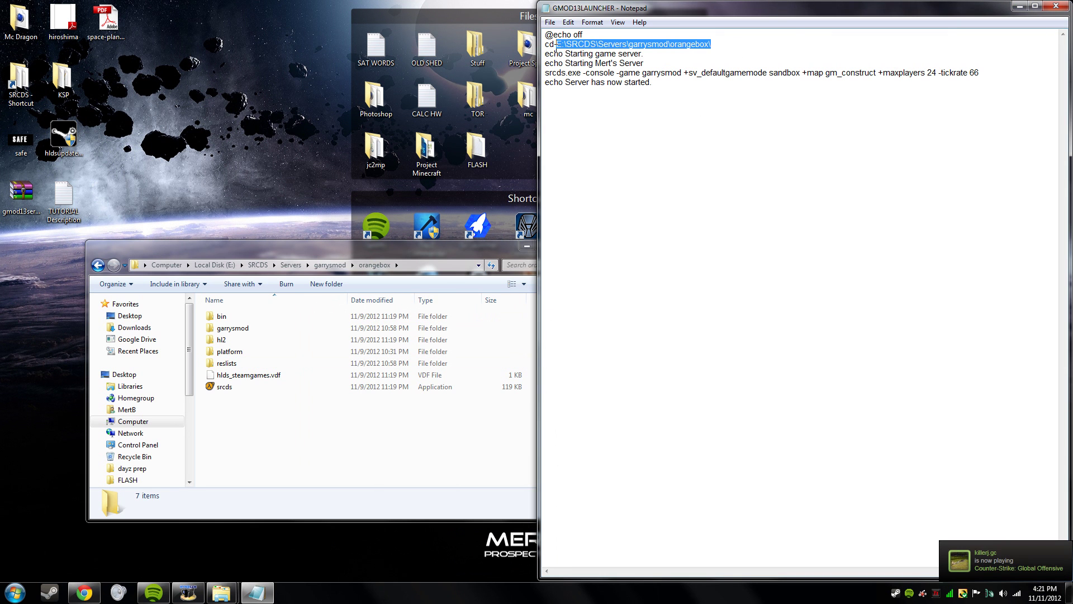
click(429, 271)
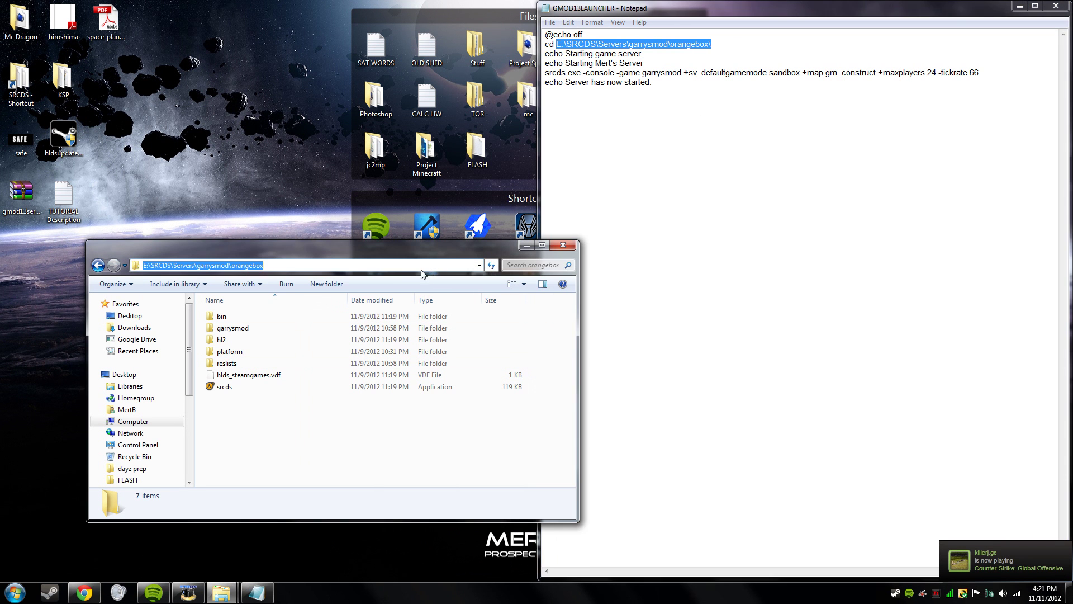
click(725, 86)
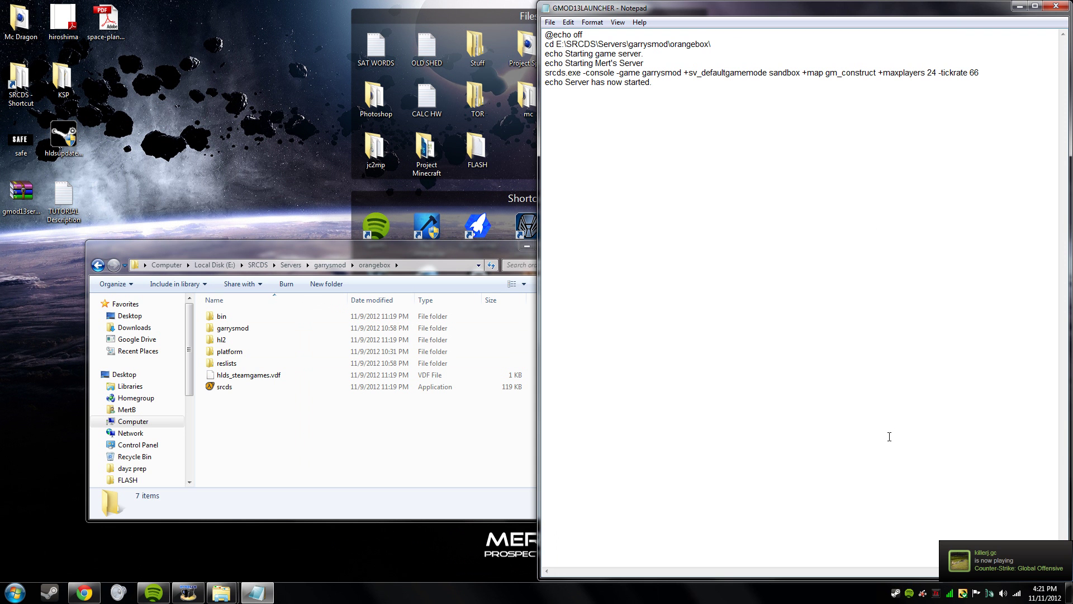
- Close the launcher script and run the GMOD13LAUNCHER batch file from the SRCDS folder
click(1067, 10)
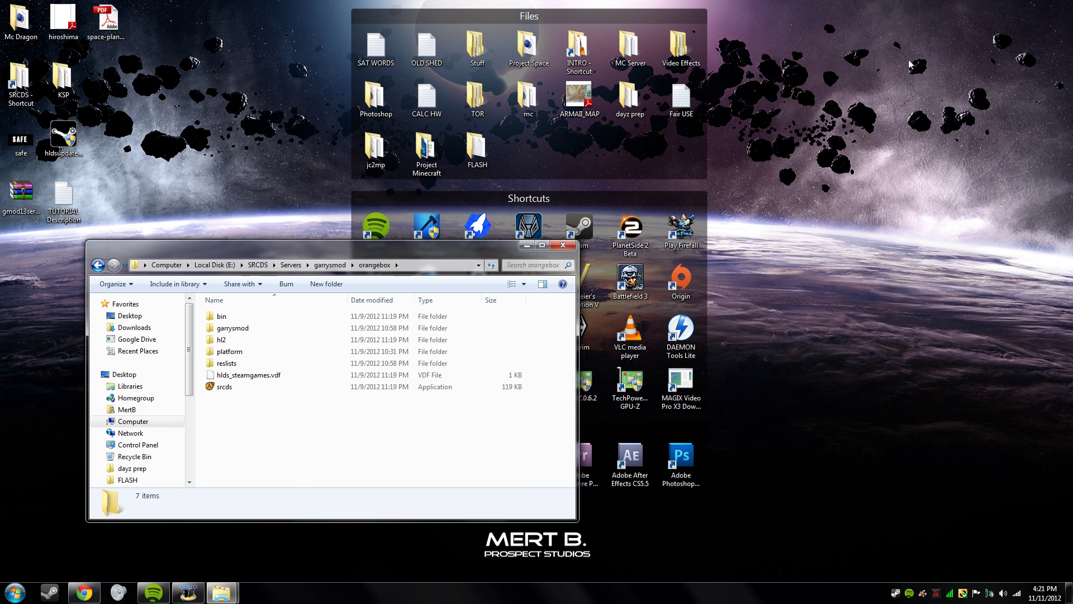
click(259, 265)
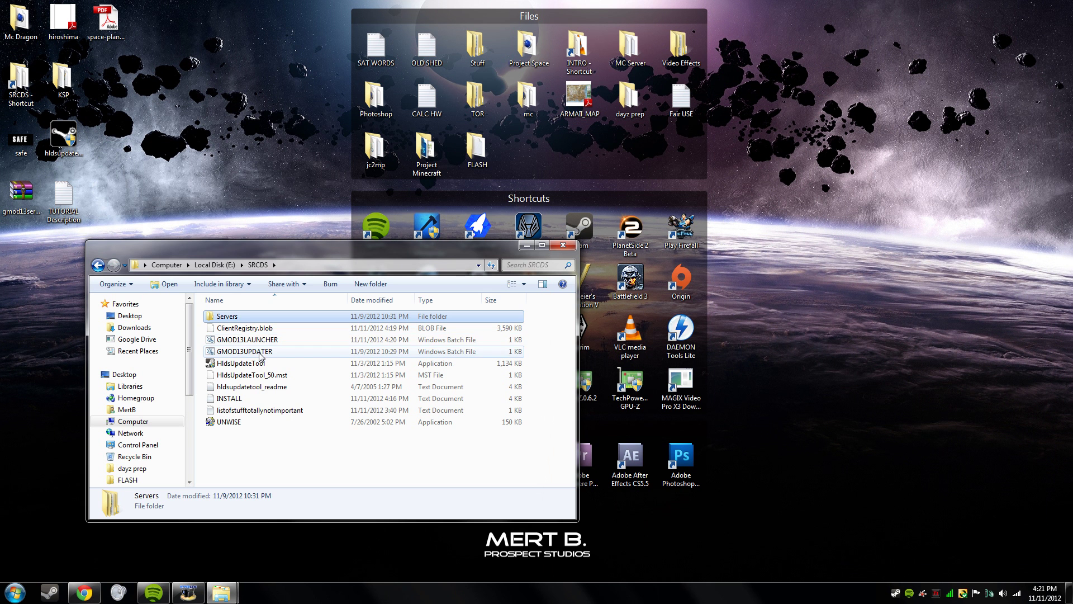
double_click(261, 340)
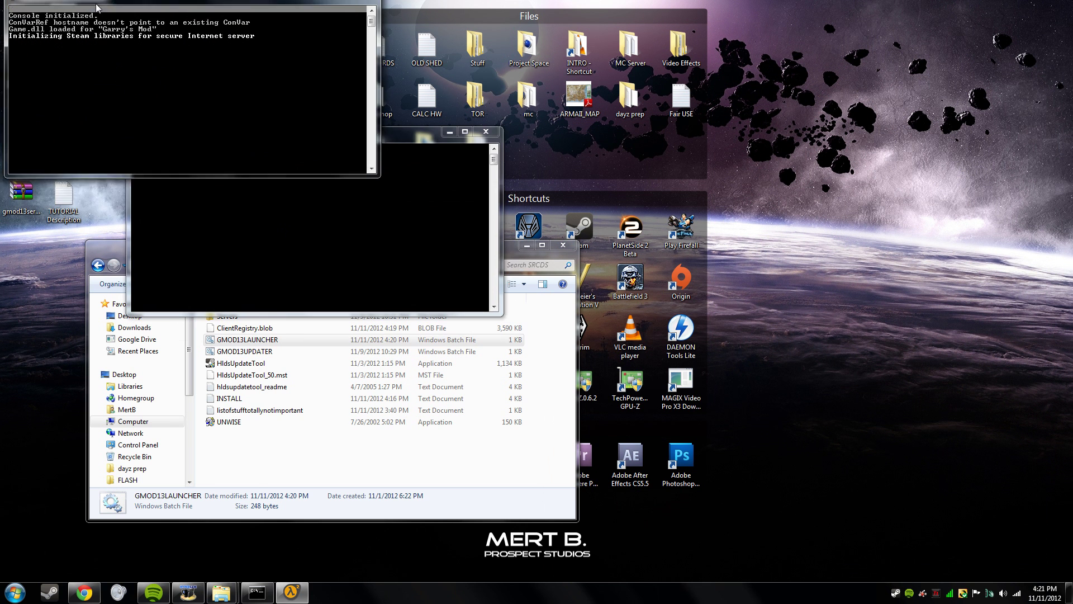
- Stack the launcher's command window behind the server console, hide the desktop icons and minimize the SRCDS folder window
click(372, 133)
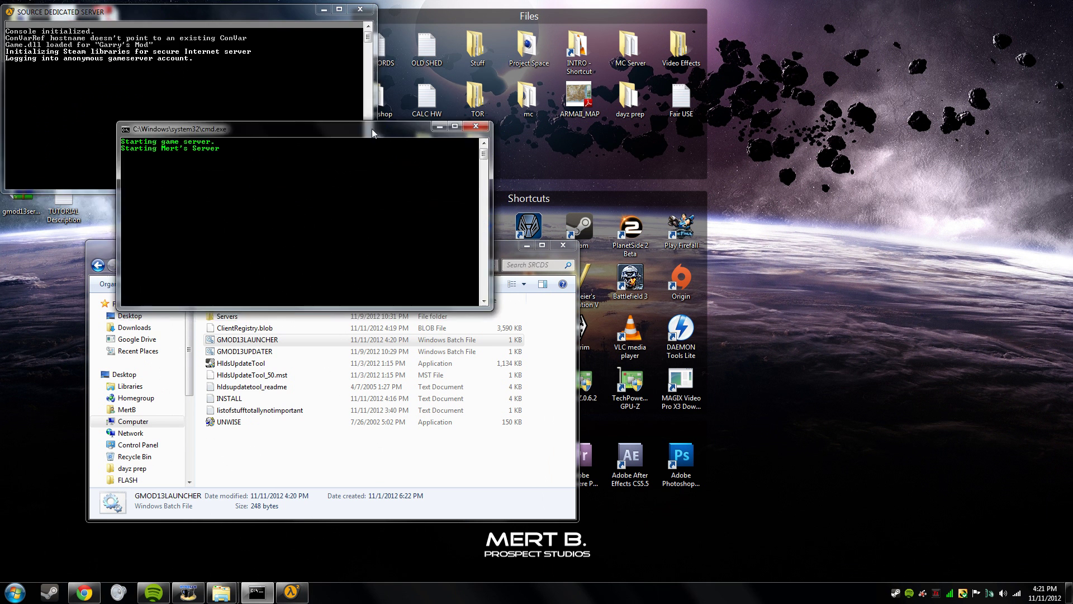
drag(373, 133, 260, 24)
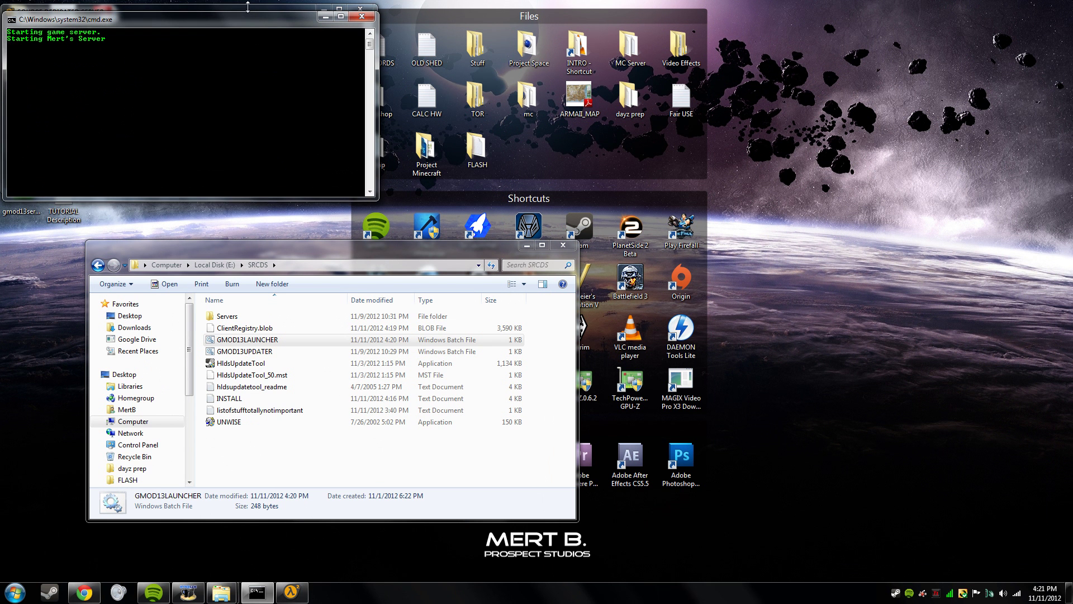
click(247, 6)
double_click(994, 444)
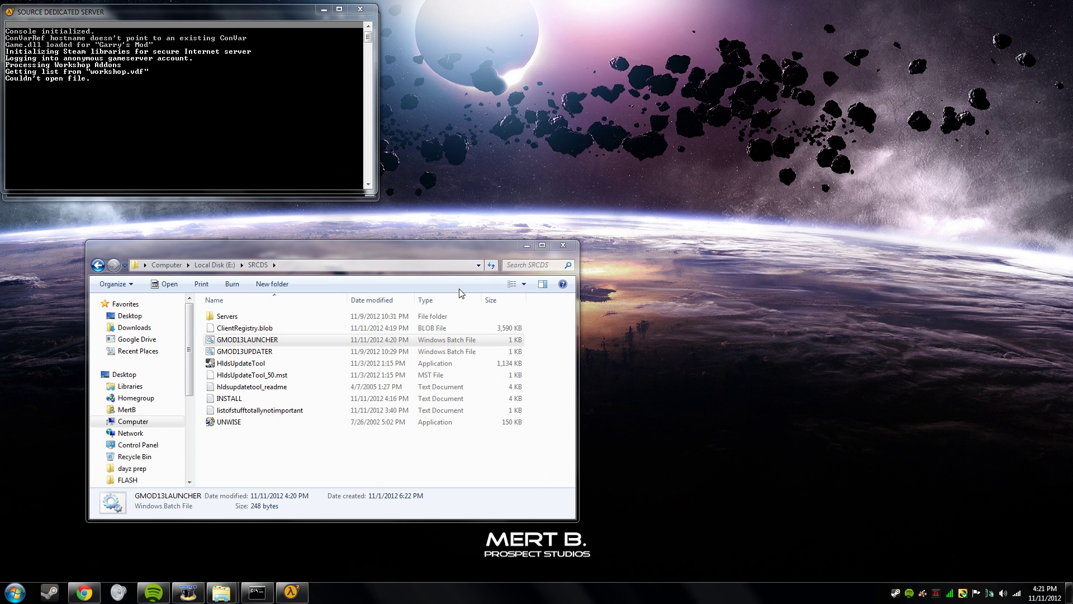
click(527, 245)
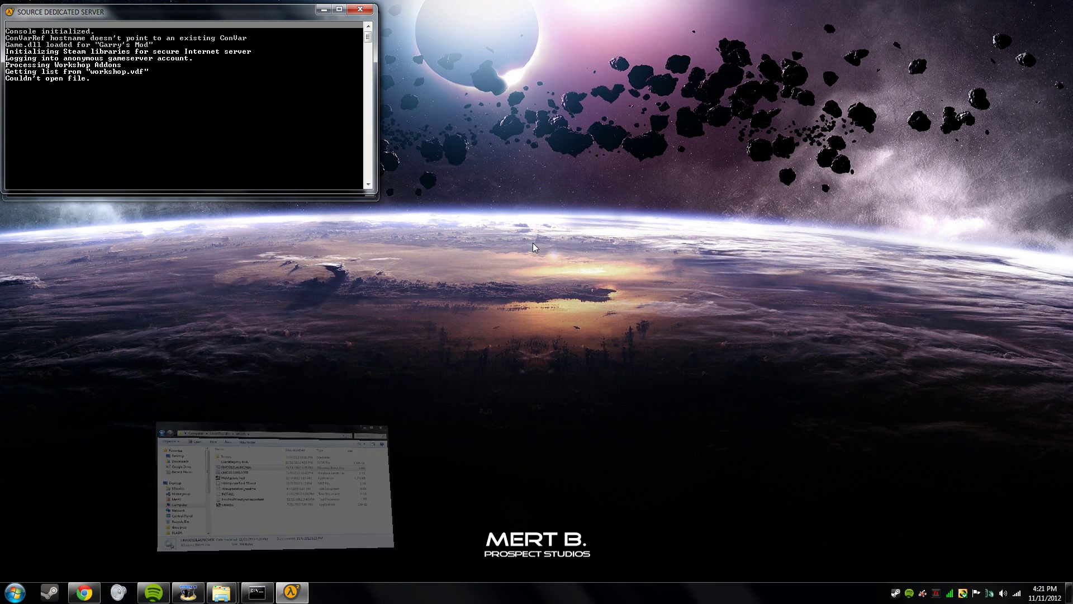
- Start Garry's Mod through Steam and move its window beside the Source Dedicated Server console
right_click(895, 594)
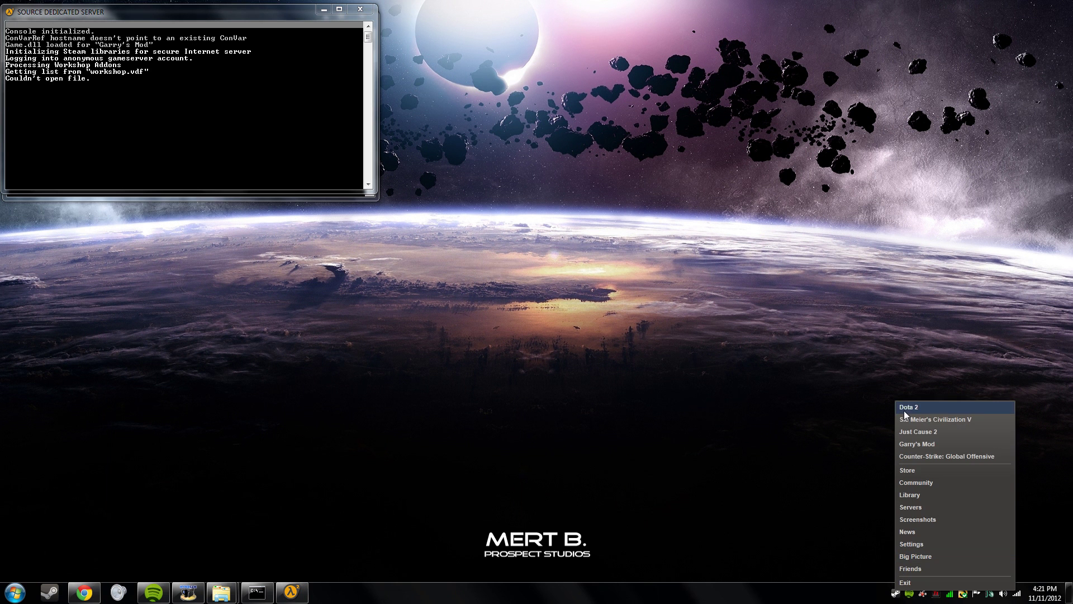
click(920, 447)
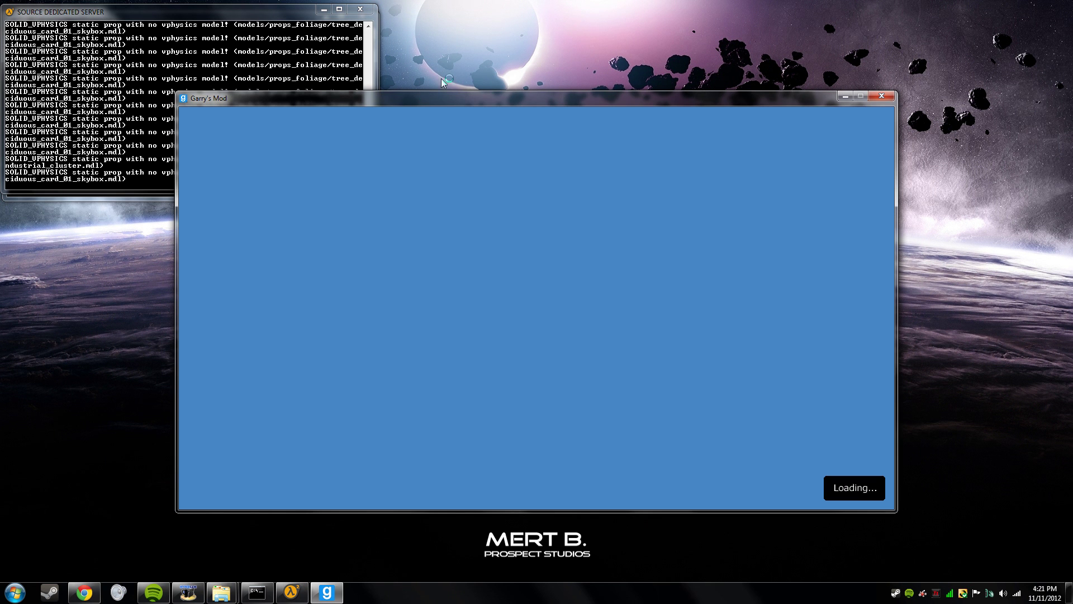
click(156, 97)
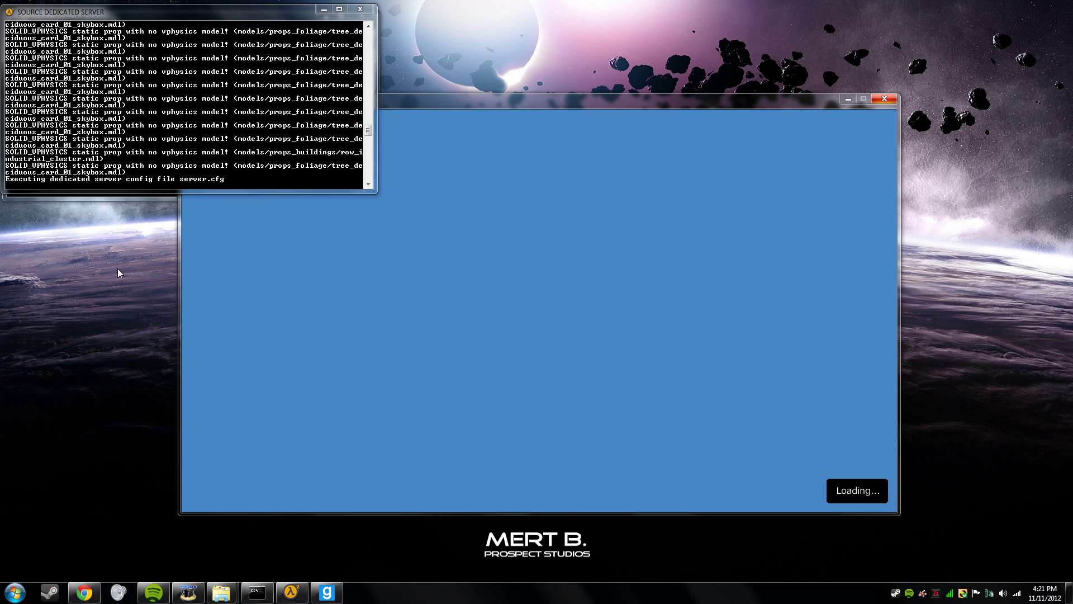
click(124, 173)
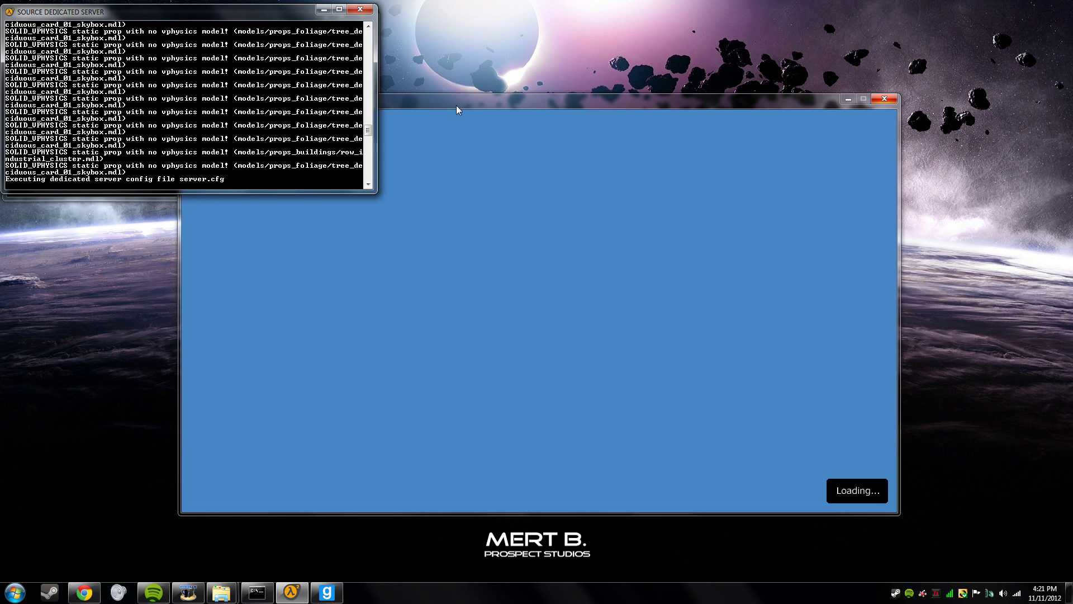
drag(512, 104, 682, 17)
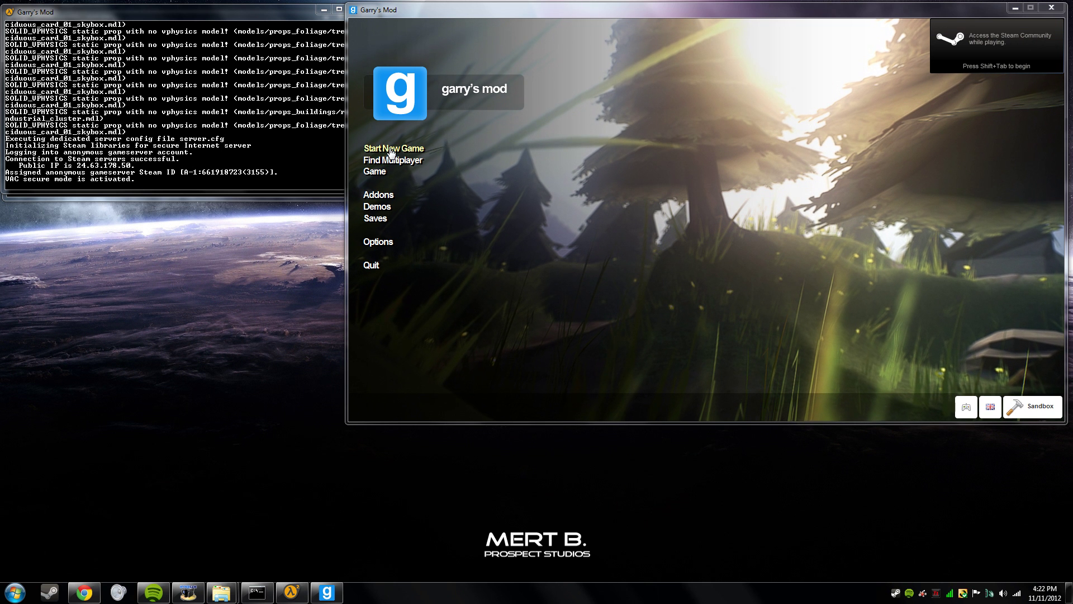
- Find the Garry's Mod server under Local Network in the Sandbox gamemode, join it and bring the server console forward
click(379, 163)
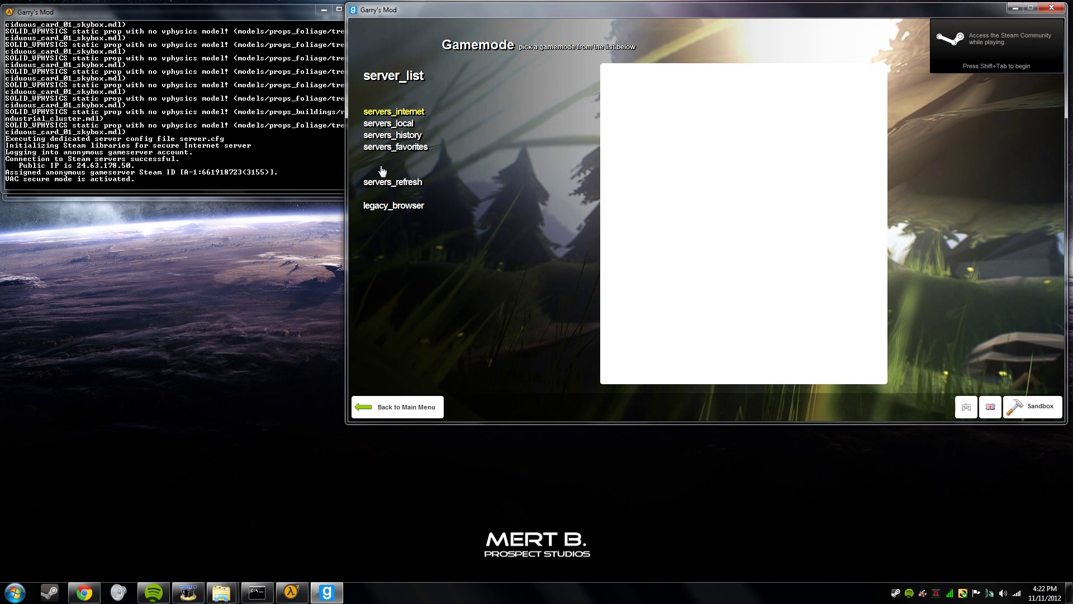
click(391, 124)
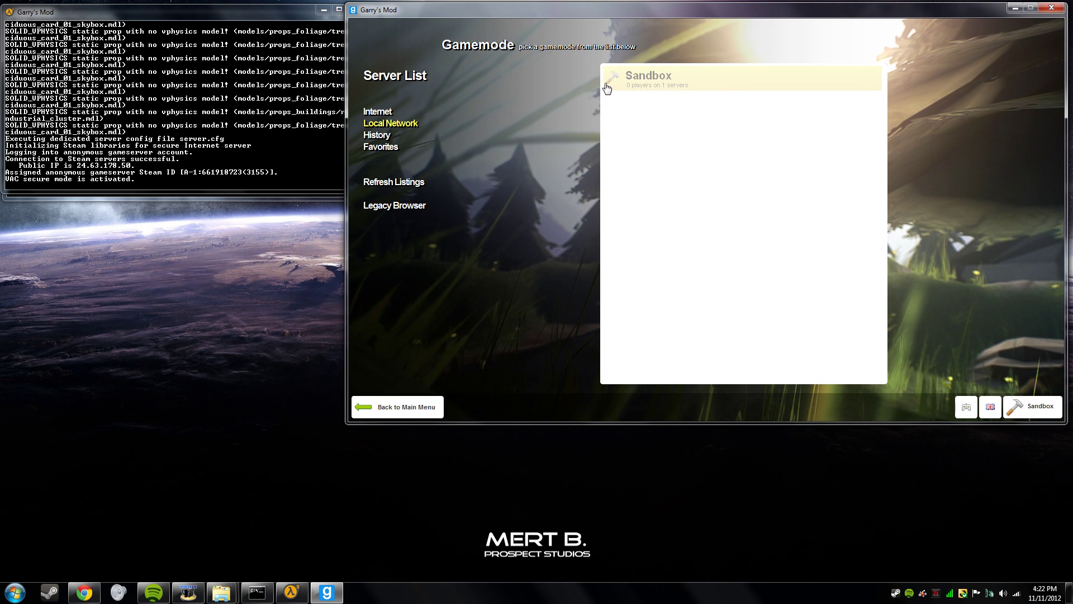
click(608, 88)
click(598, 113)
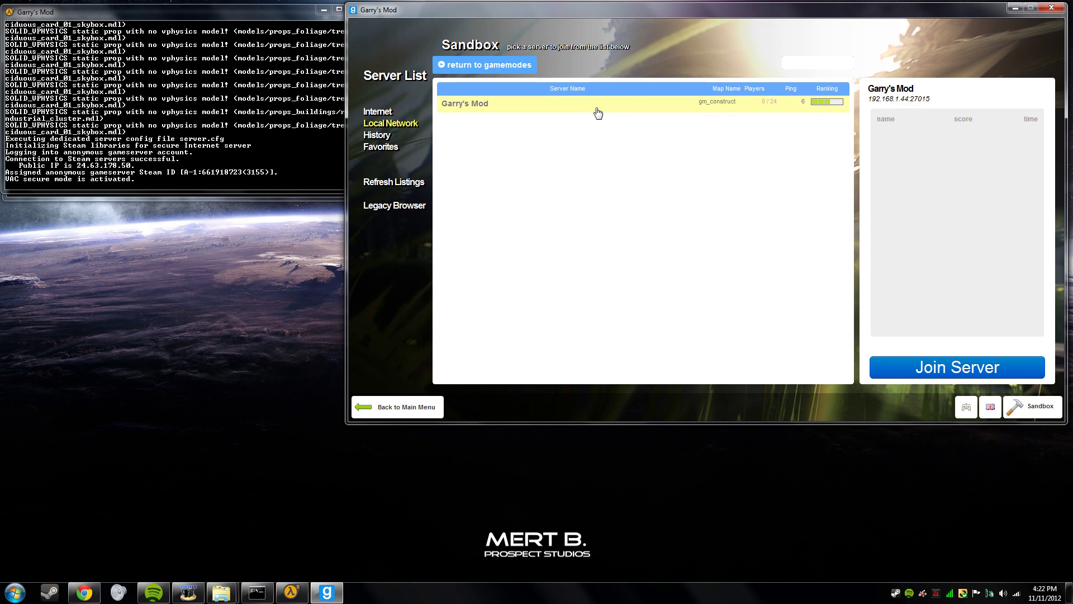
click(913, 365)
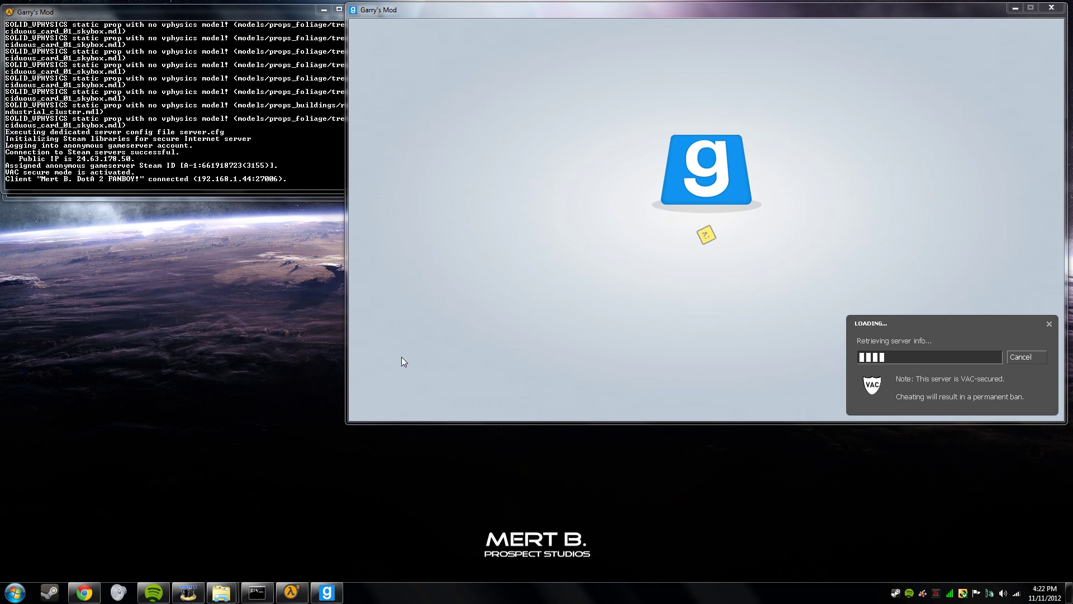
click(195, 182)
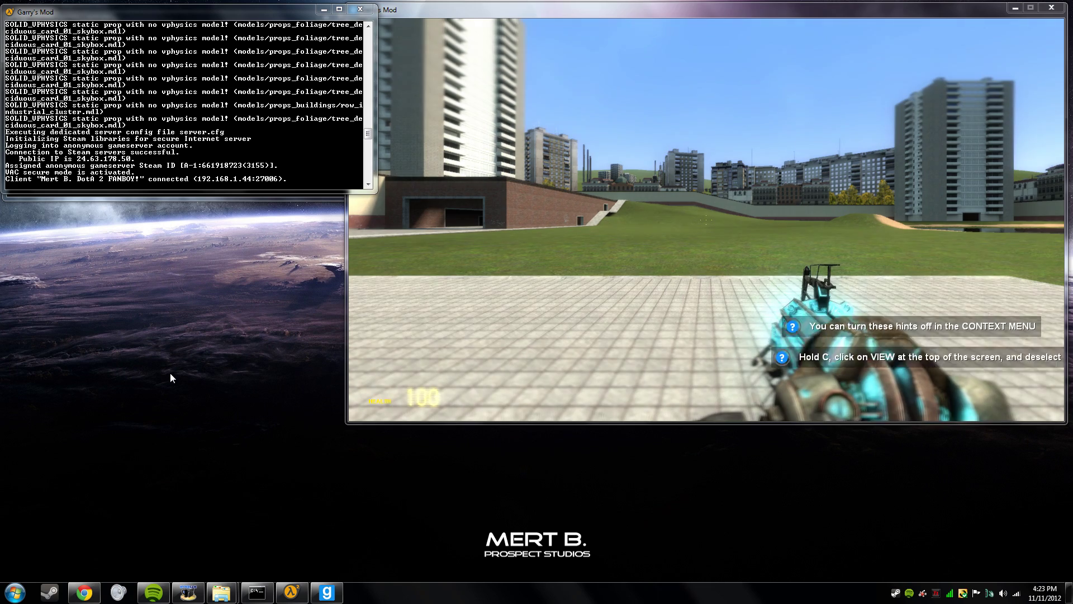
- Spawn a wooden cabinet prop on the gm_construct grass and move it around with the Physics Gun
click(503, 251)
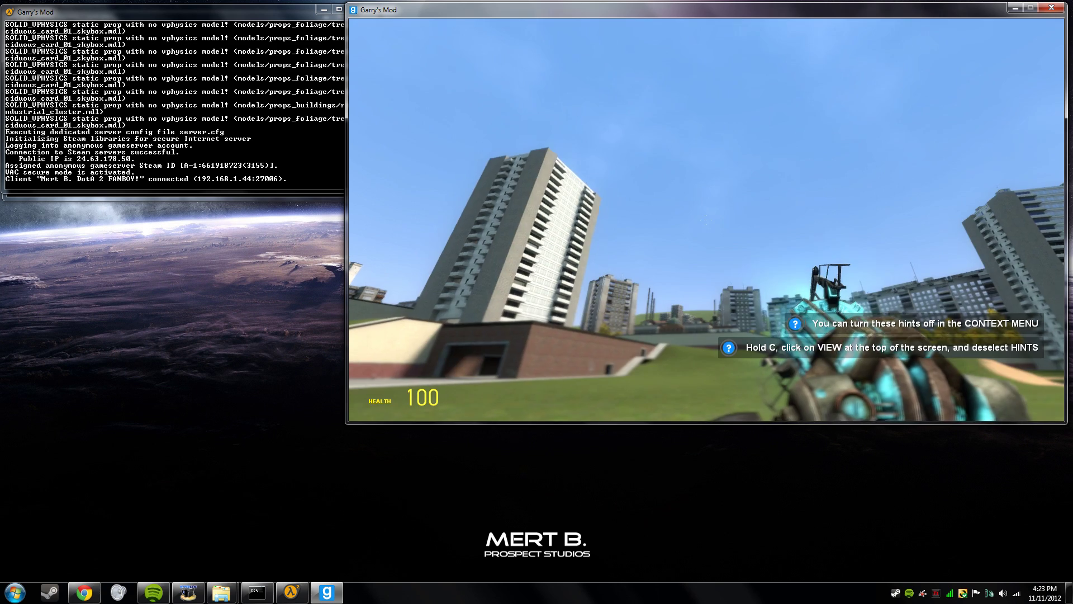
click(707, 220)
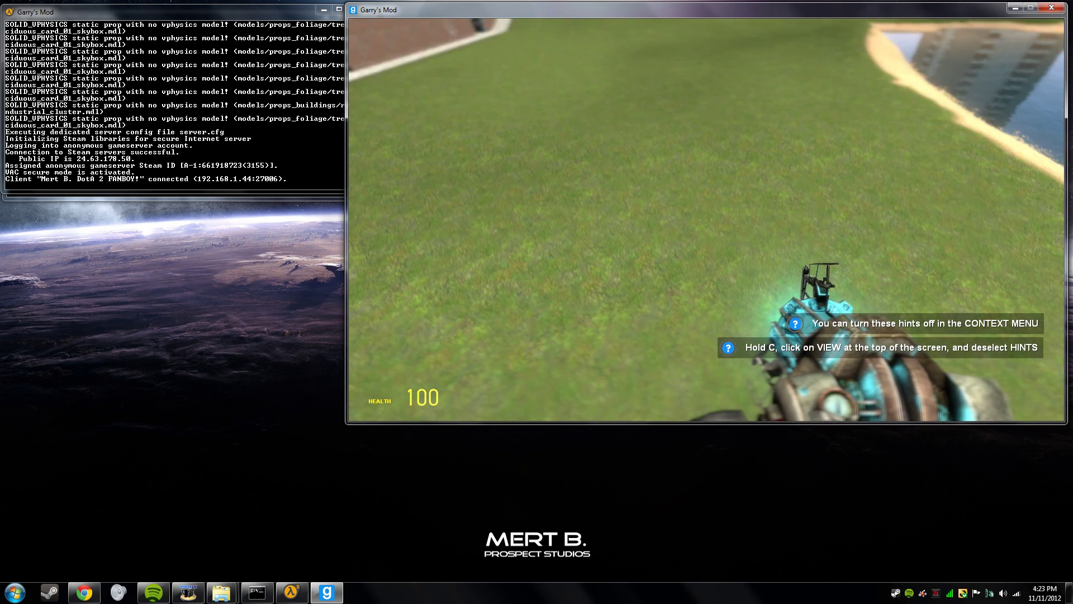
key(q)
click(565, 190)
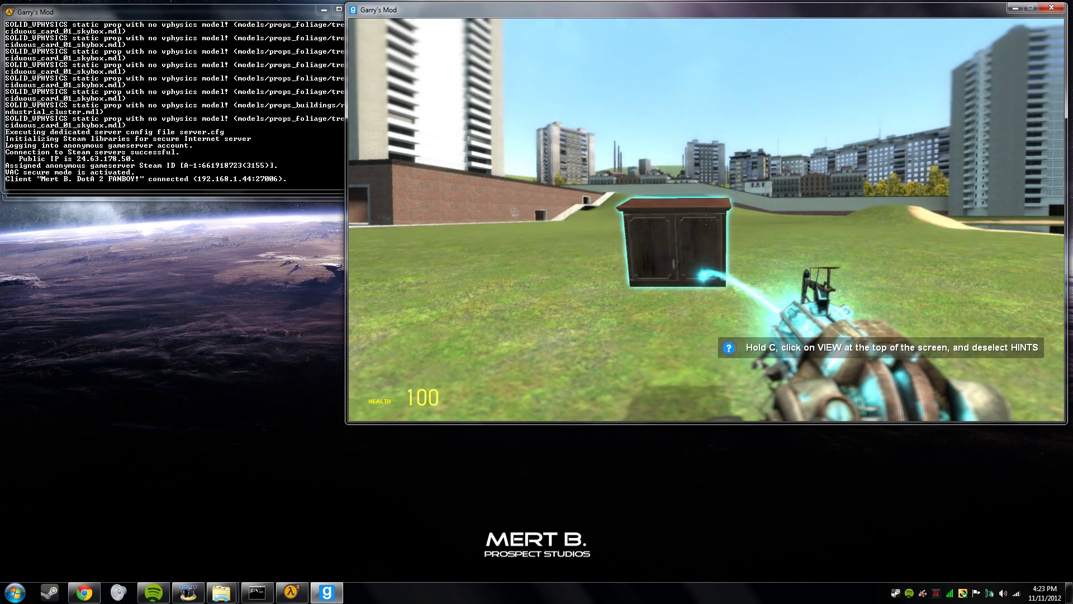
drag(706, 220, 706, 220)
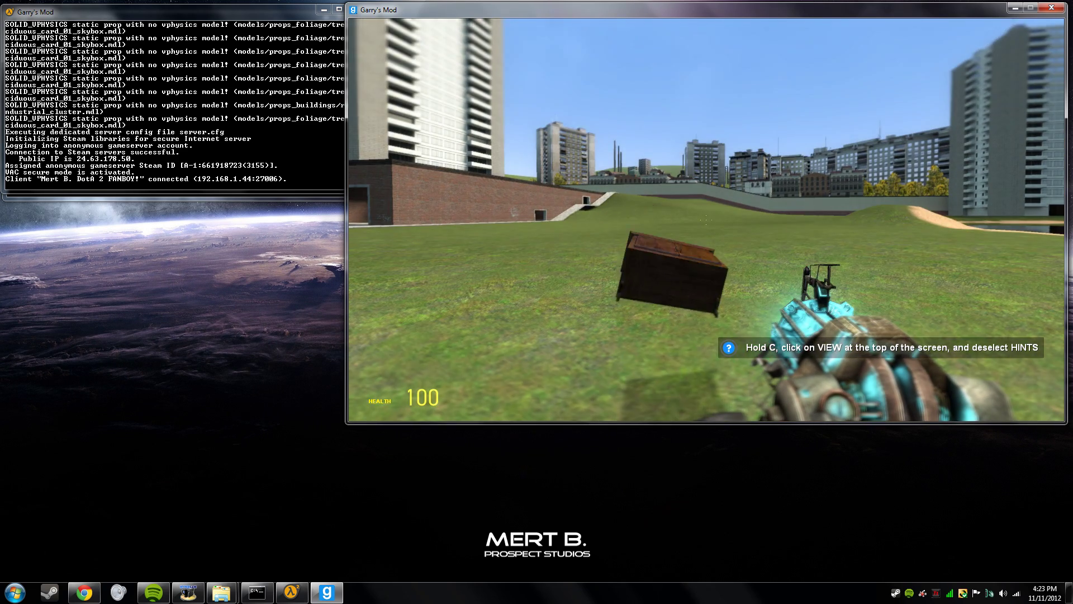
key(s)
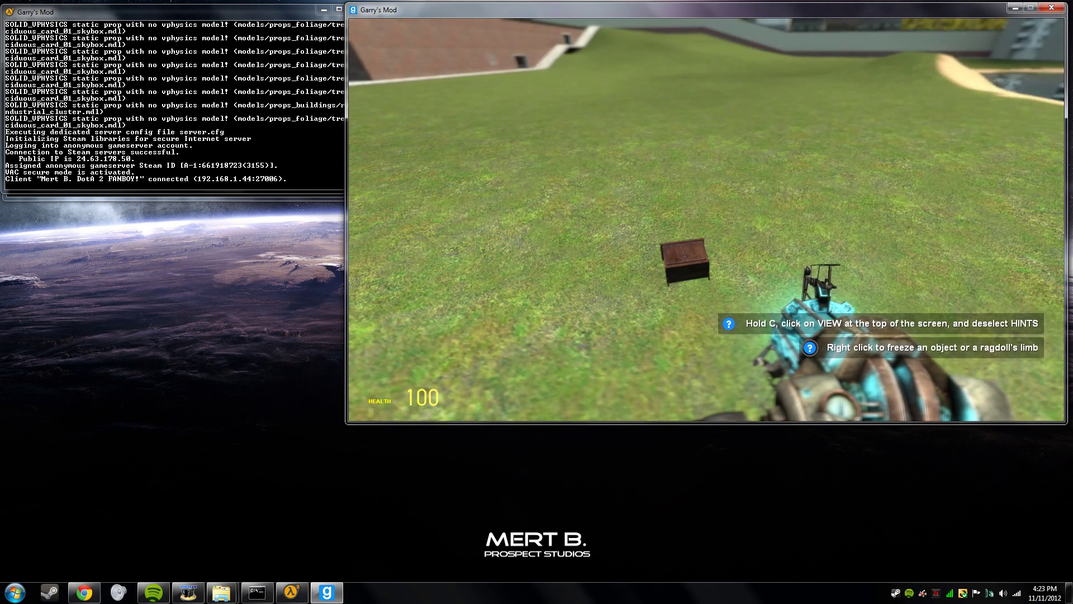
key(w)
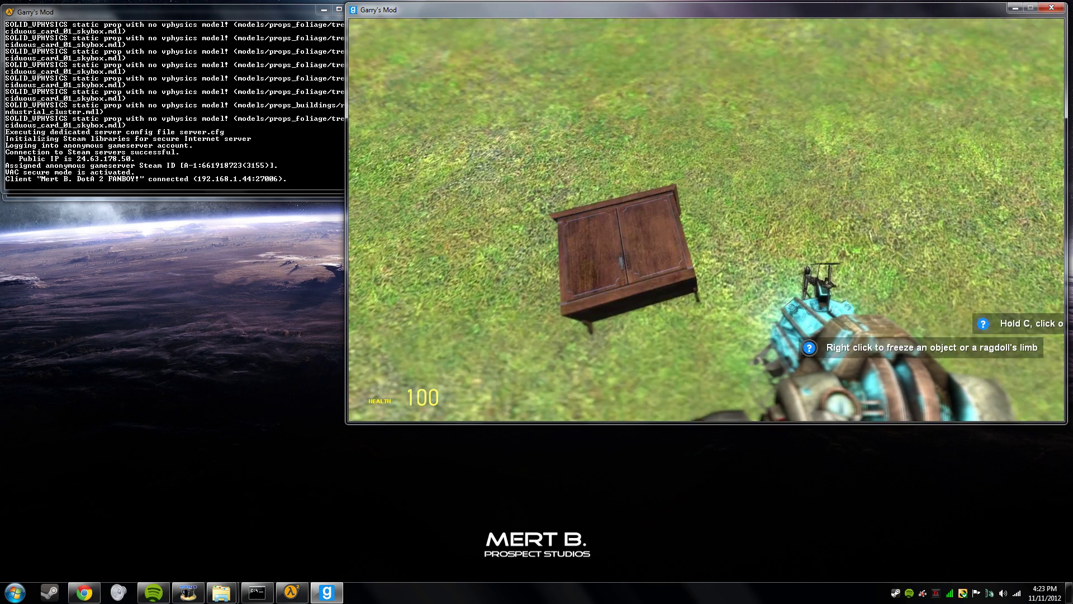
drag(706, 219, 706, 220)
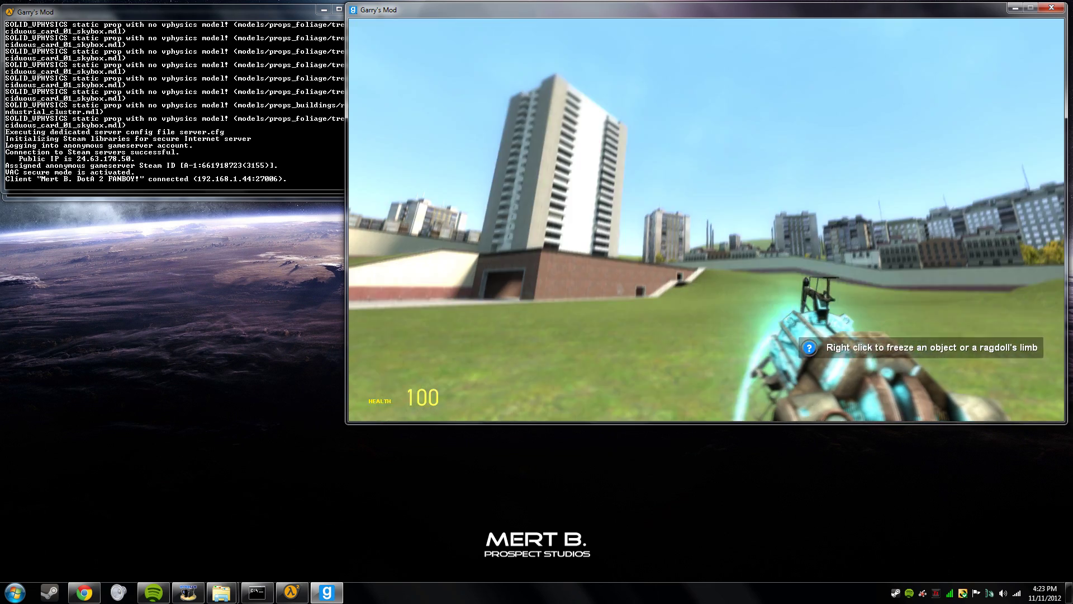
- Leave the game session, return to the main menu and disconnect from the server
key(Escape)
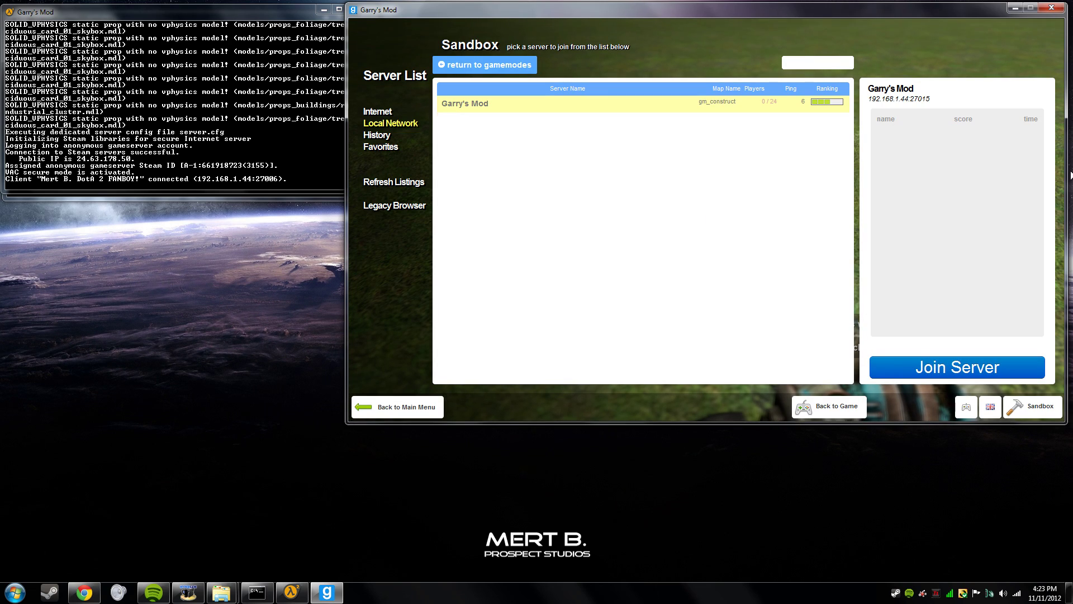
click(463, 69)
click(409, 406)
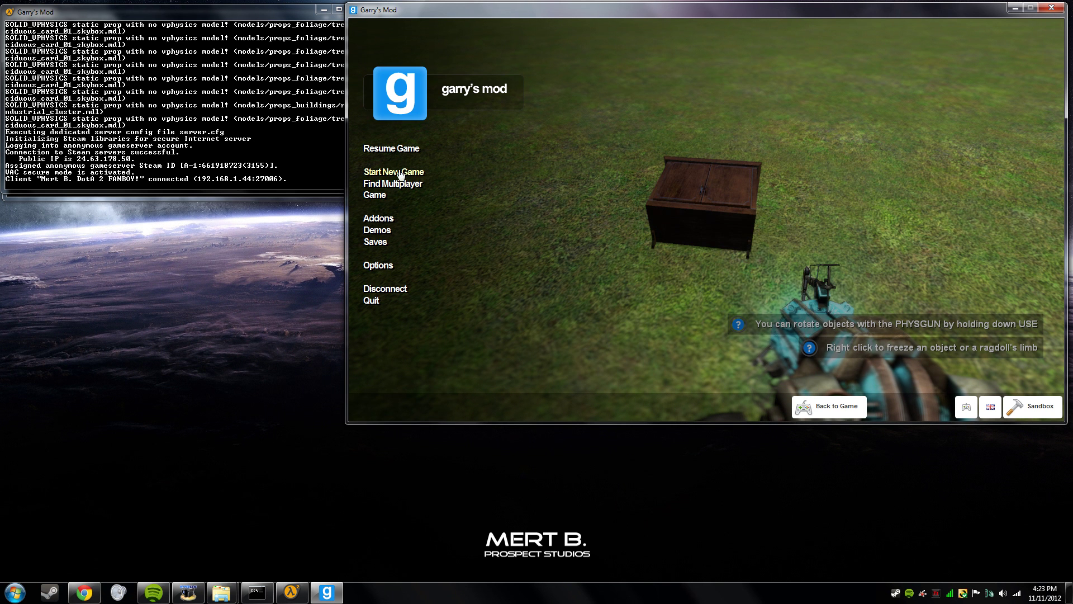
click(381, 289)
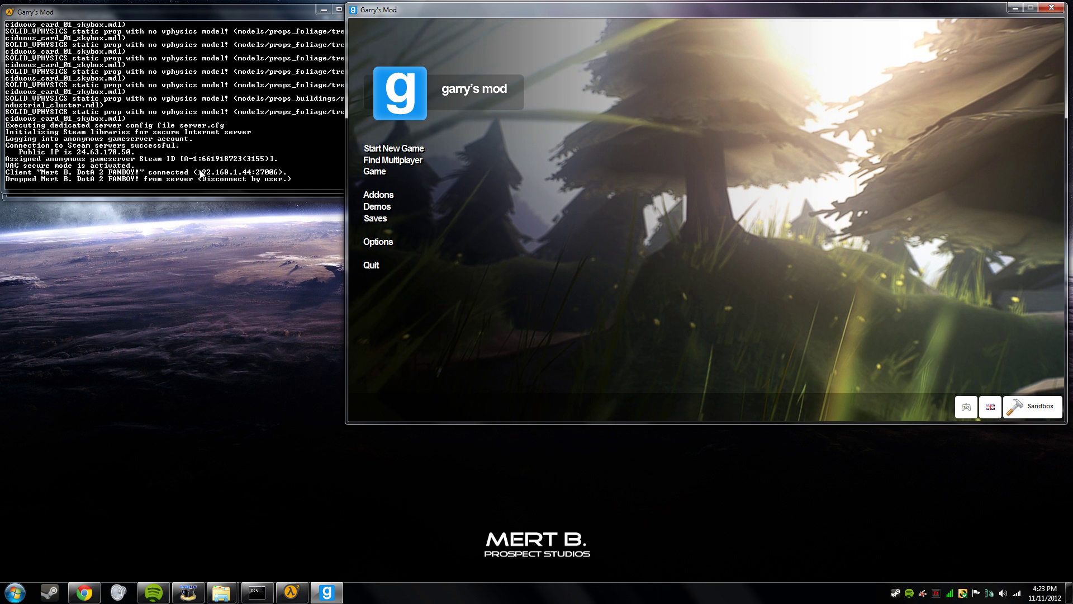
- Shut down the dedicated server console and terminate the launcher's batch job
click(322, 56)
click(360, 9)
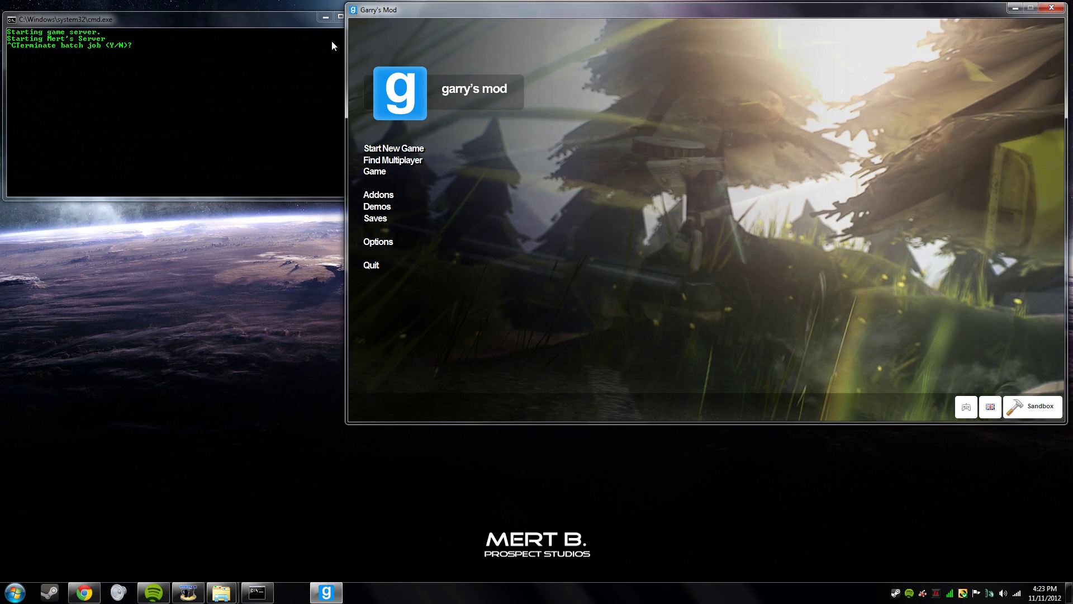
text(y)
key(Return)
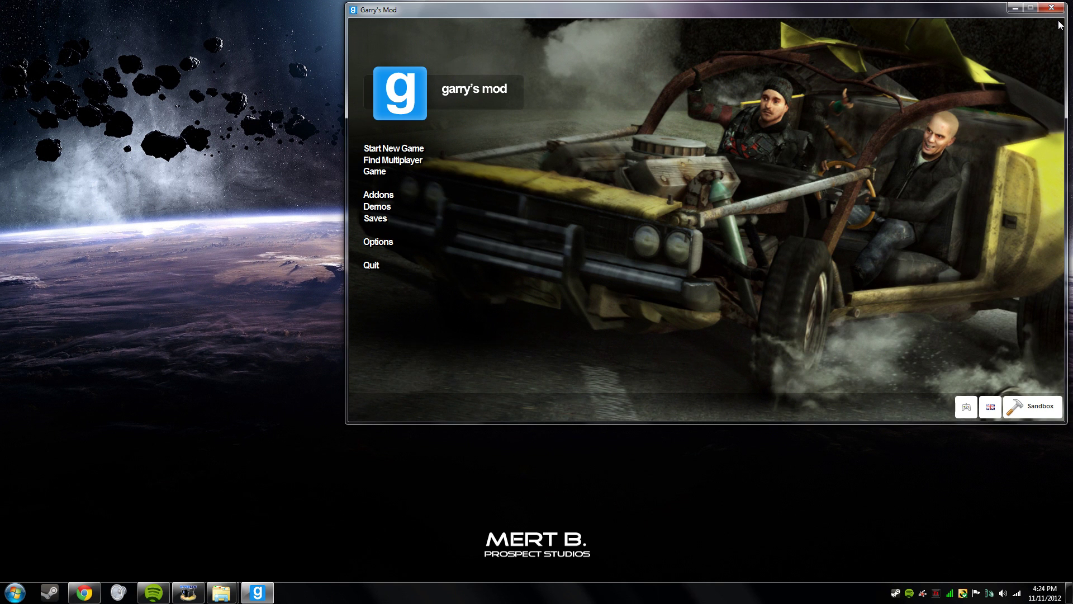
- Minimize Garry's Mod, show the desktop icons, restore the SRCDS folder and open gmod13server.zip beside it
click(1015, 8)
double_click(568, 410)
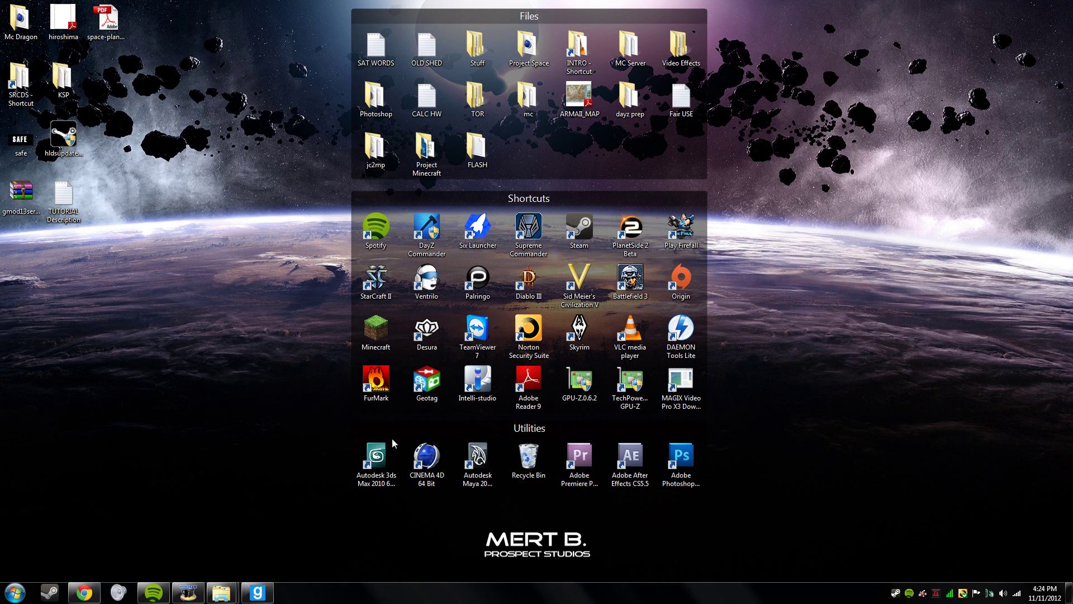
mouse_move(221, 592)
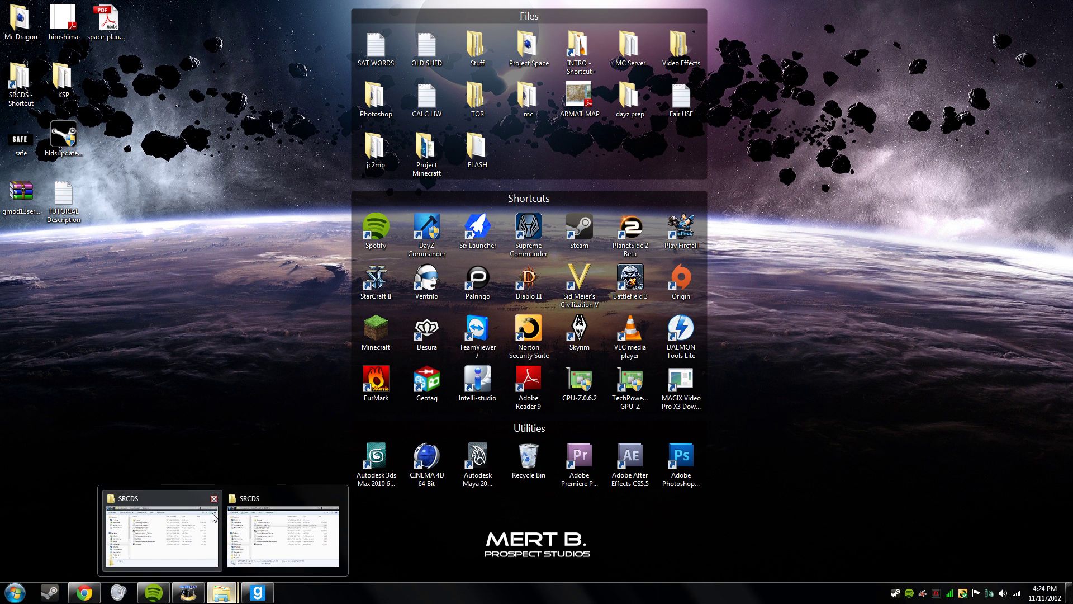
mouse_move(213, 517)
double_click(21, 193)
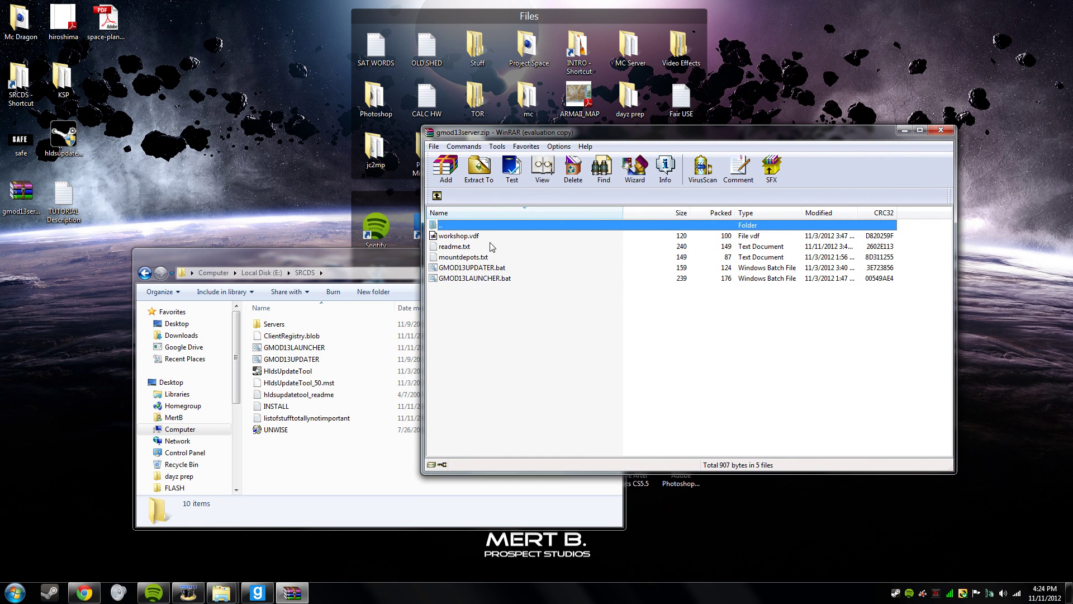
click(769, 306)
- Copy workshop.vdf from the gmod13server.zip archive into the Servers\garrysmod\orangebox\garrysmod folder
double_click(274, 323)
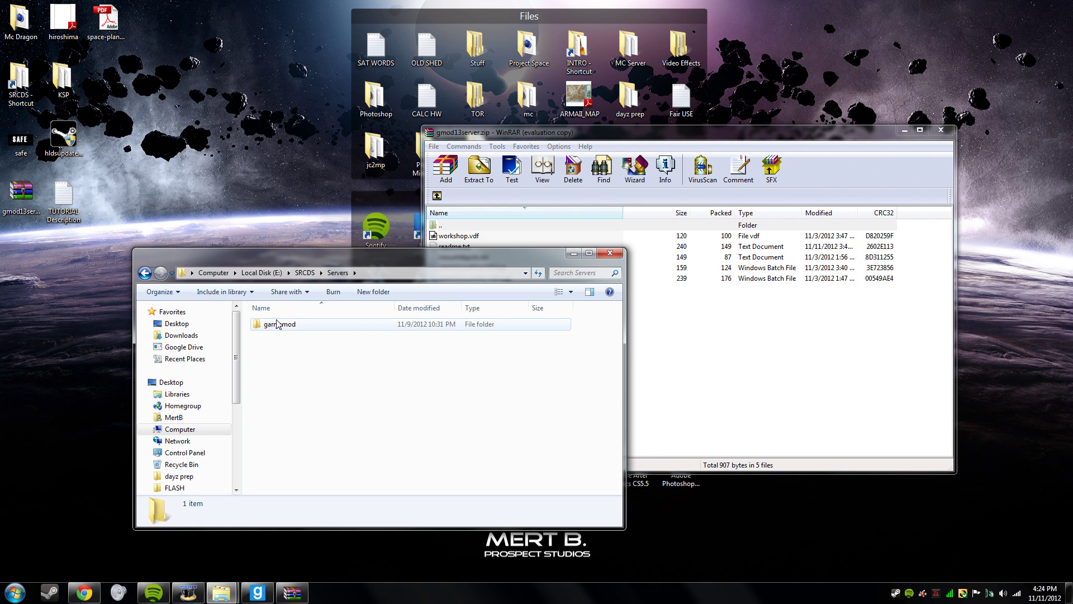
double_click(274, 324)
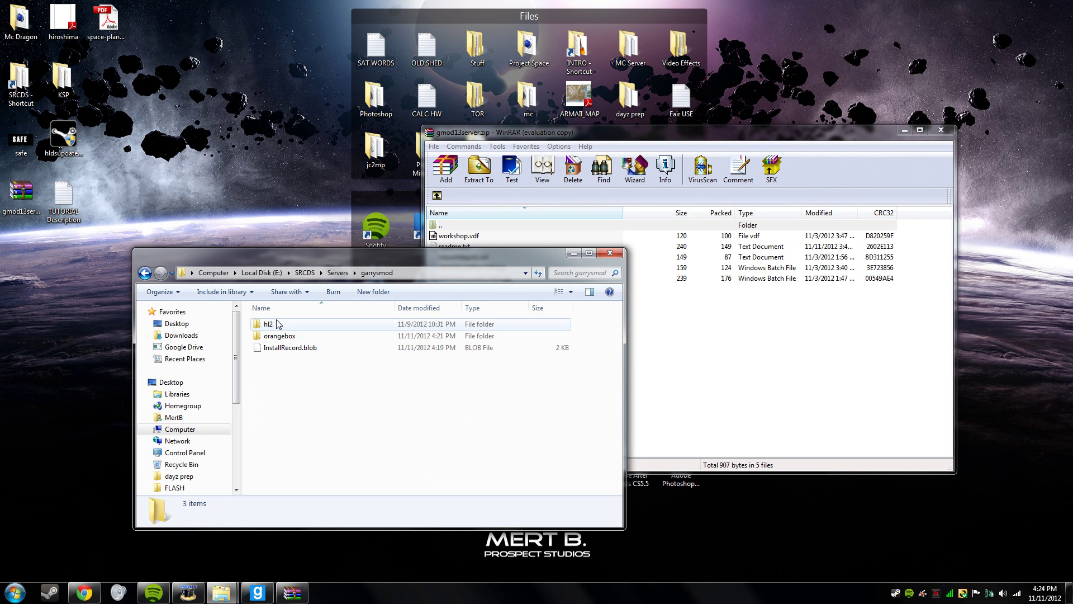
double_click(359, 337)
double_click(353, 342)
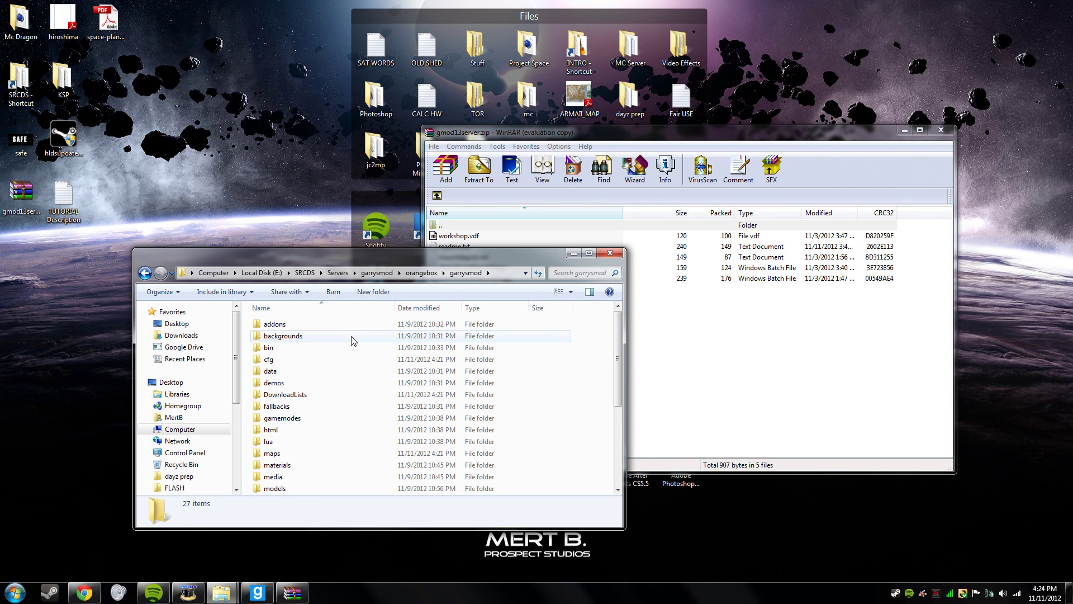
scroll(599, 358, down, 4)
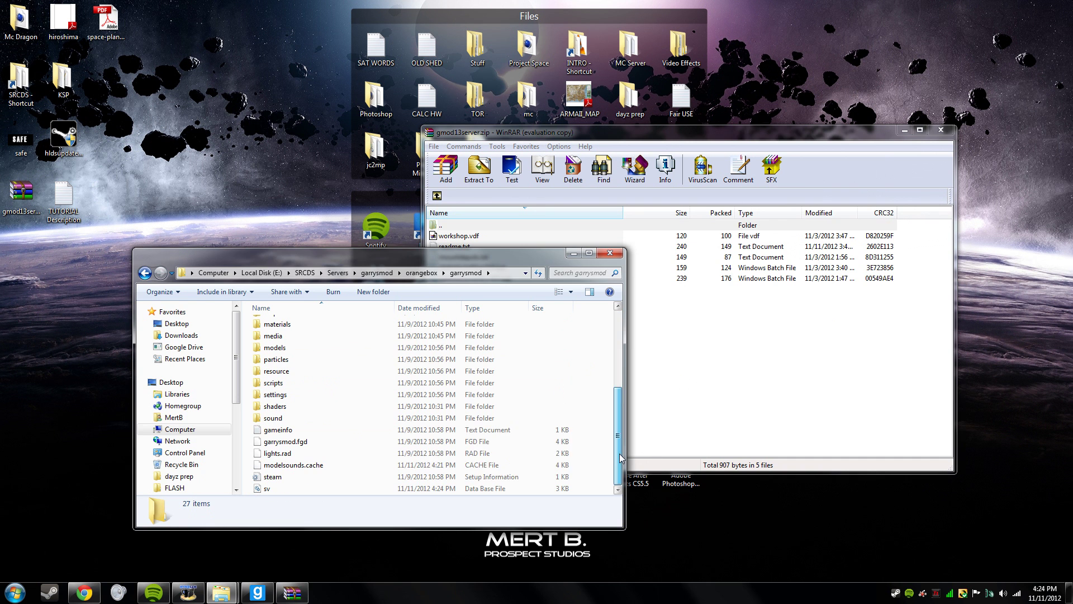
click(776, 418)
drag(458, 237, 382, 506)
- Open the copied workshop.vdf in Notepad++ and place the cursor after its closing brace
right_click(343, 493)
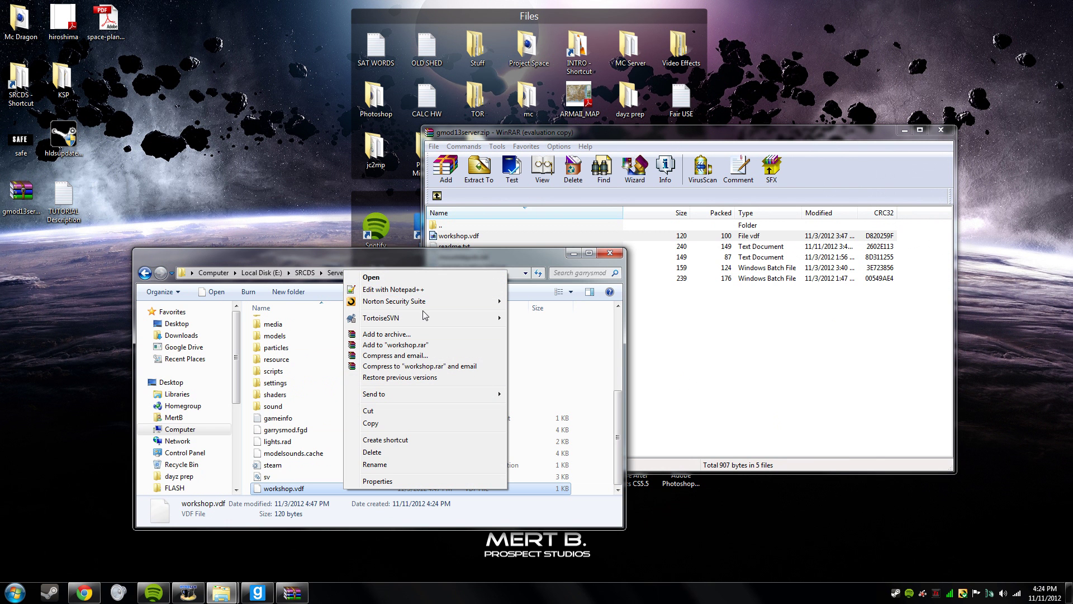
click(435, 290)
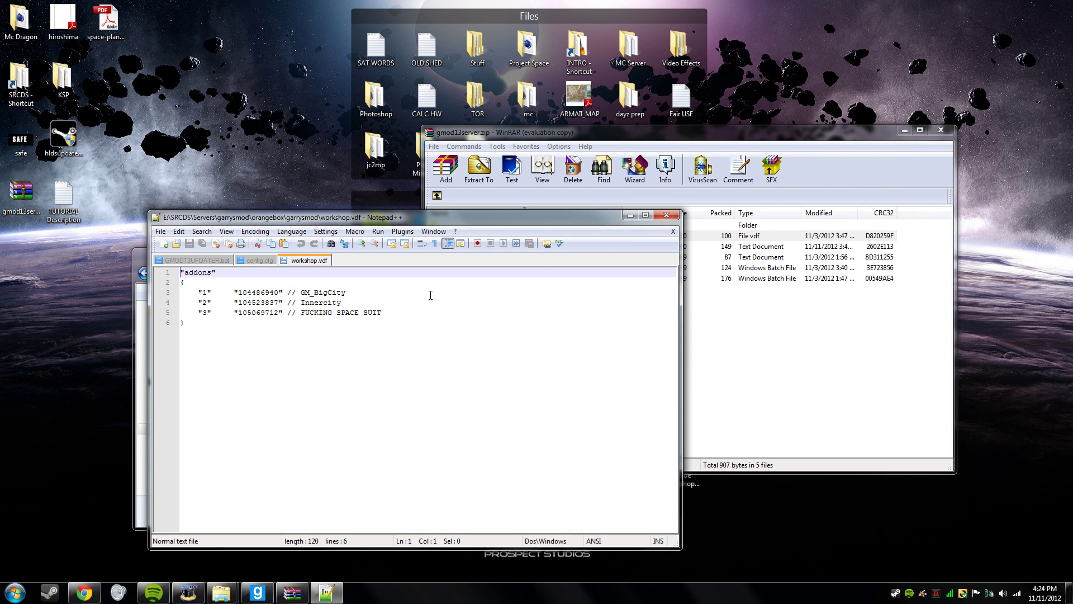
key(ctrl+a)
click(422, 405)
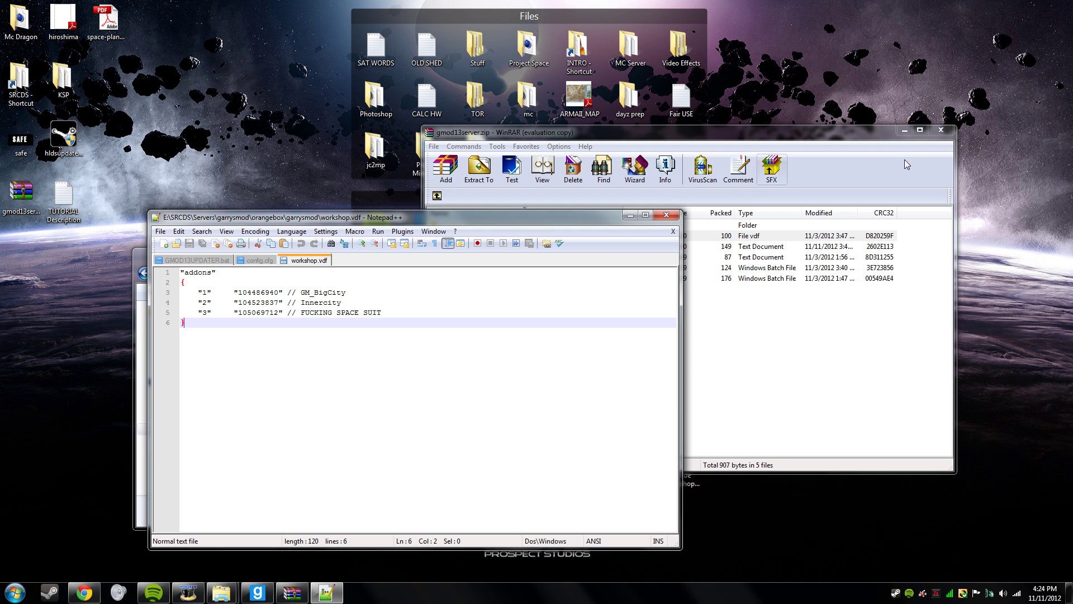
- Close the archive, snap Notepad++ to half the screen, hide the desktop icons and minimize the garrysmod folder window
click(940, 129)
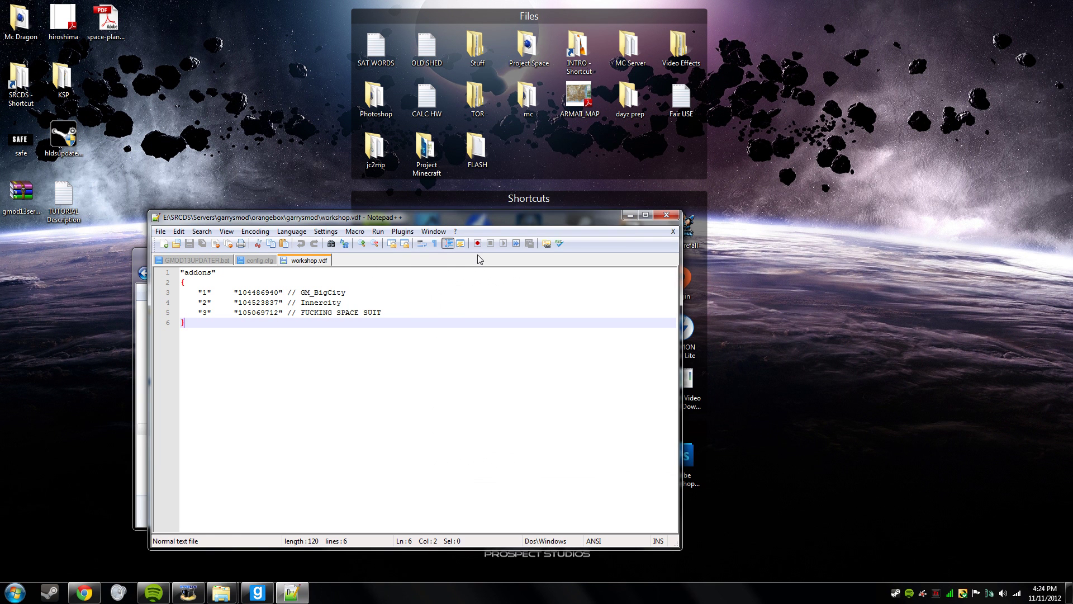
drag(472, 218, 0, 221)
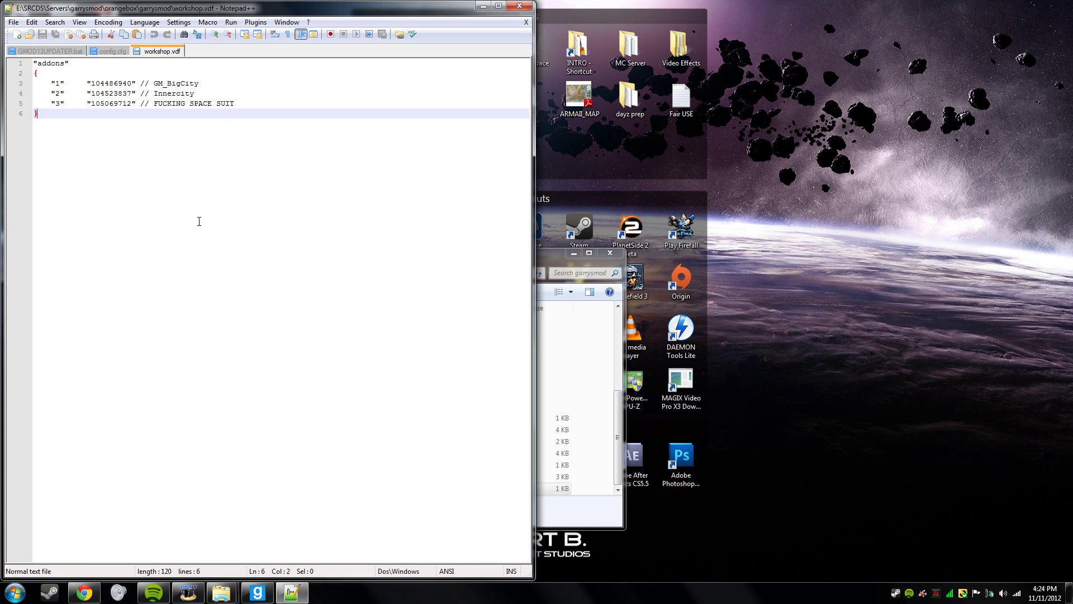
double_click(812, 270)
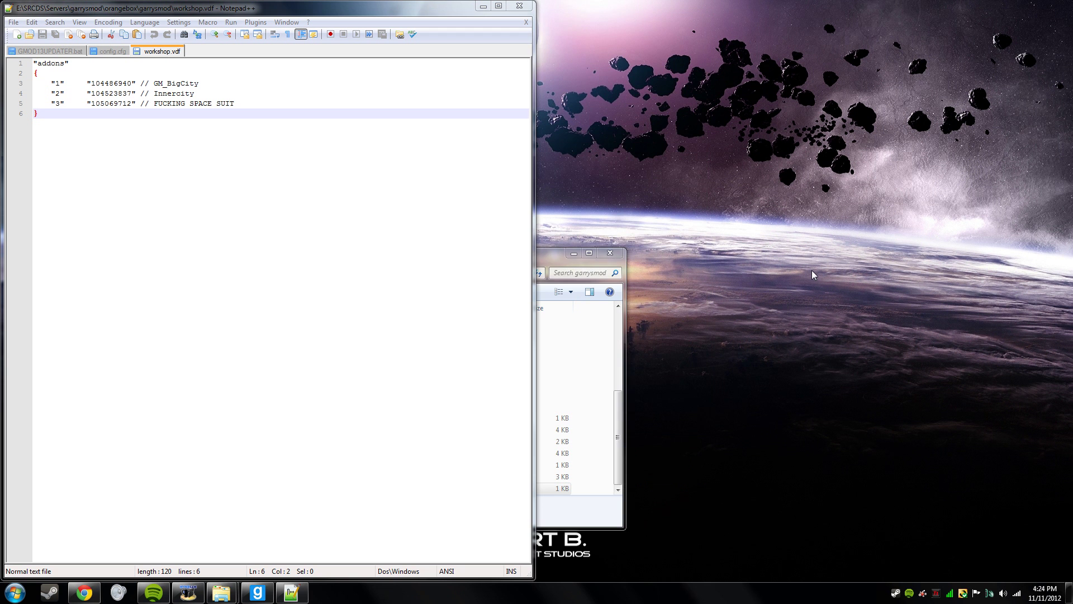
click(556, 262)
click(571, 254)
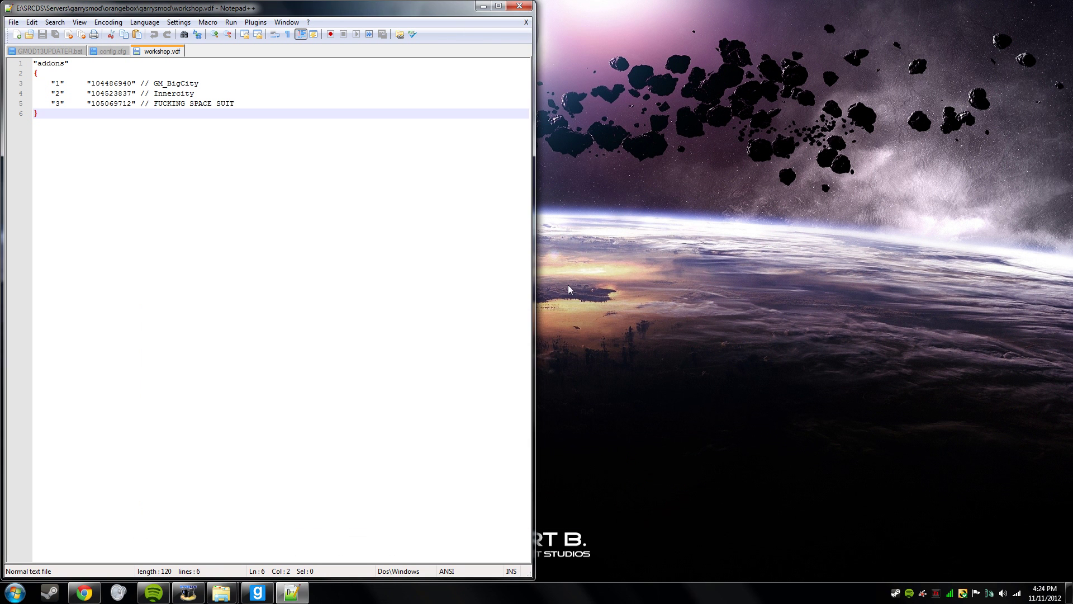
click(118, 591)
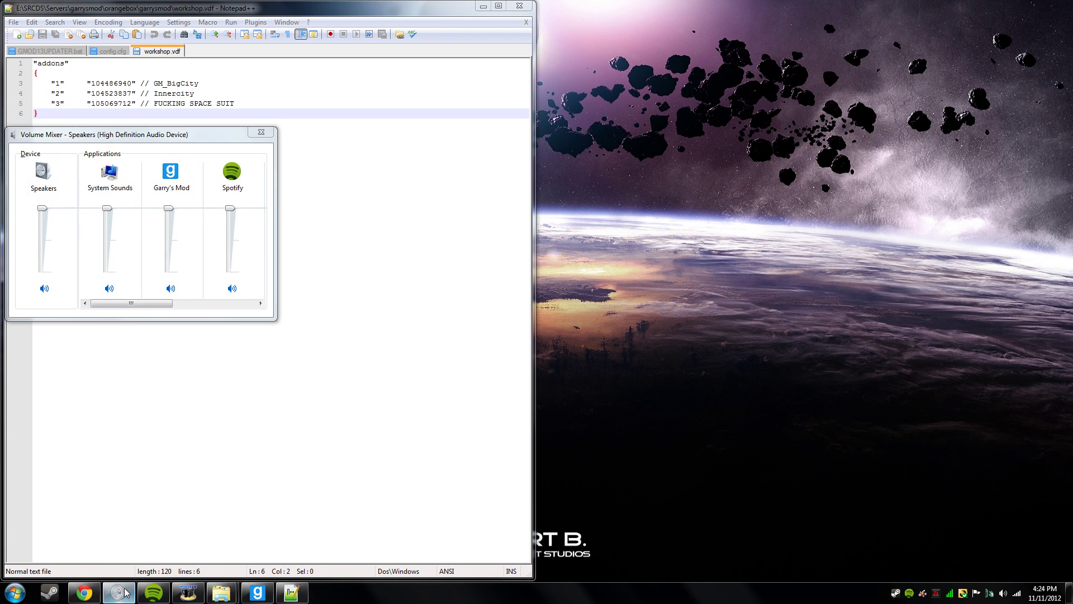
right_click(118, 591)
click(120, 564)
- Switch to Chrome and look through the most popular items on the Garry's Mod Steam Workshop page
click(84, 592)
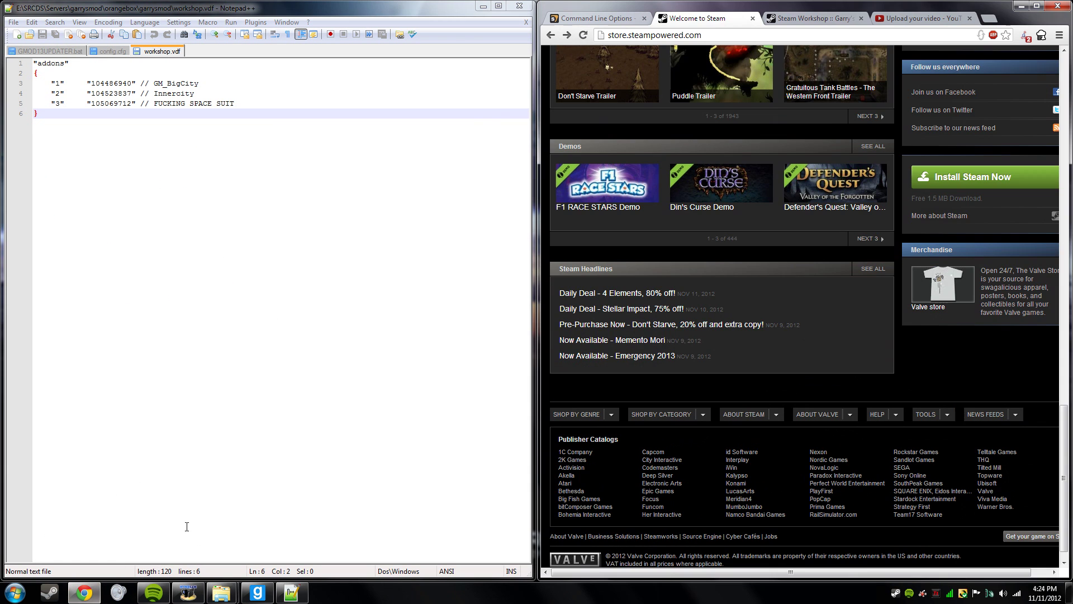
click(802, 19)
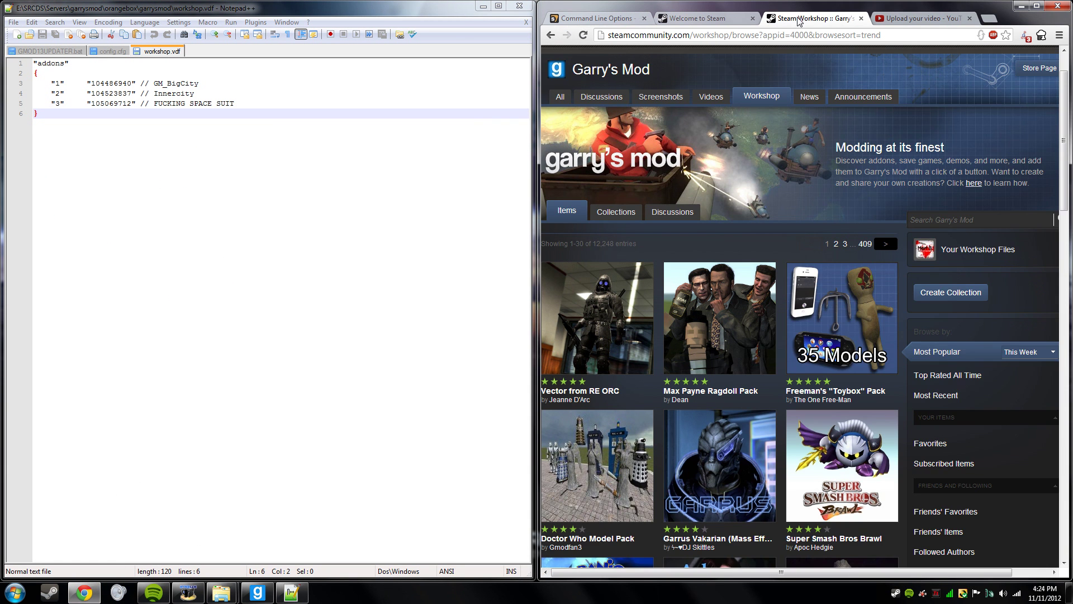
scroll(750, 330, down, 4)
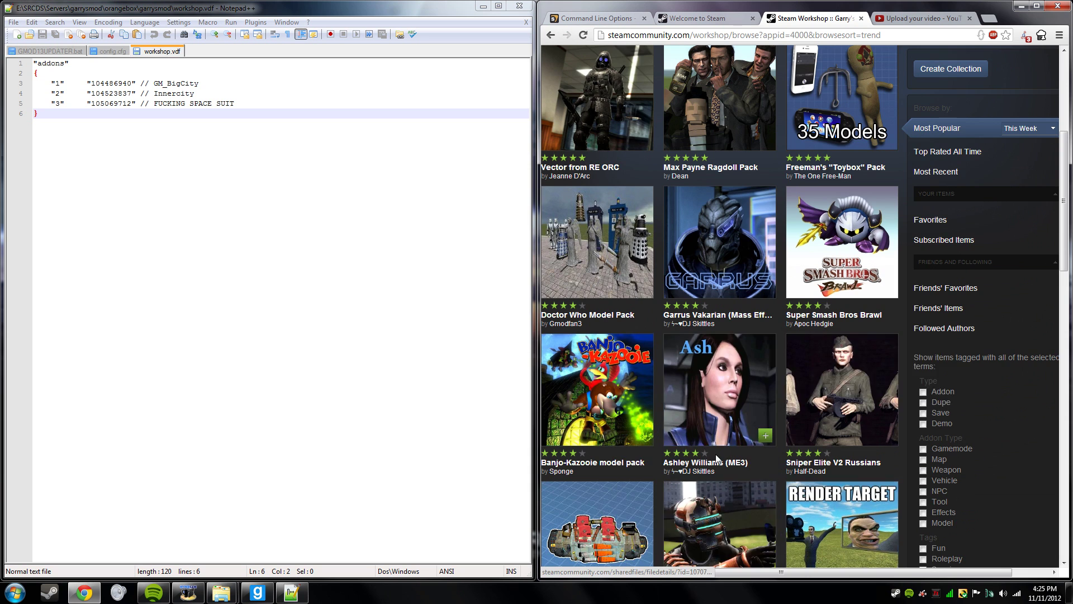
scroll(726, 559, down, 1)
scroll(731, 559, down, 2)
scroll(727, 531, down, 6)
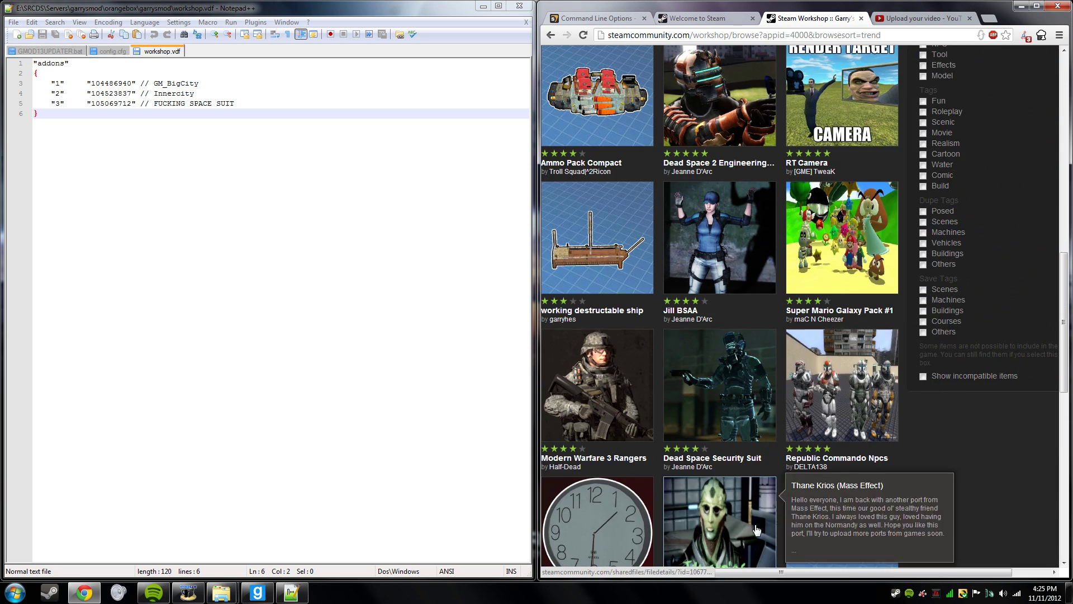
scroll(984, 453, up, 6)
scroll(983, 448, up, 6)
scroll(812, 295, down, 2)
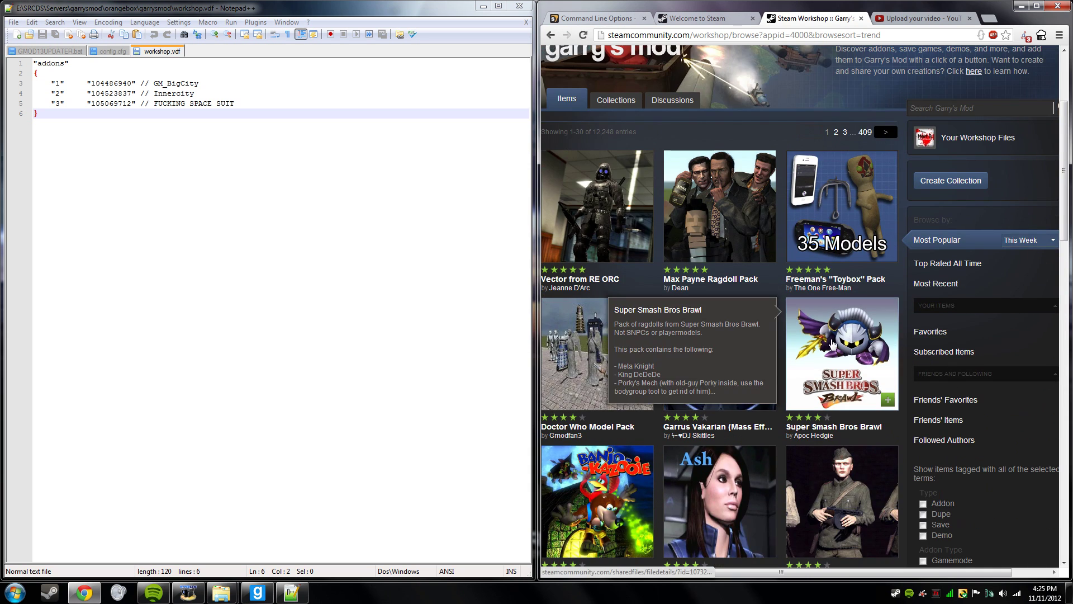
scroll(991, 474, down, 13)
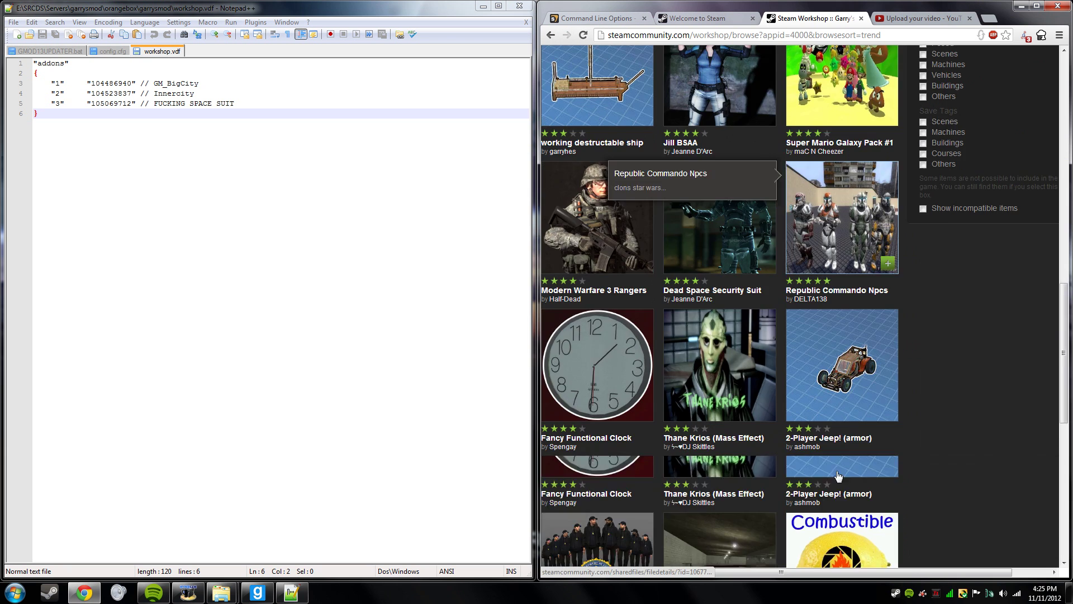
scroll(1009, 475, down, 5)
scroll(1008, 475, down, 3)
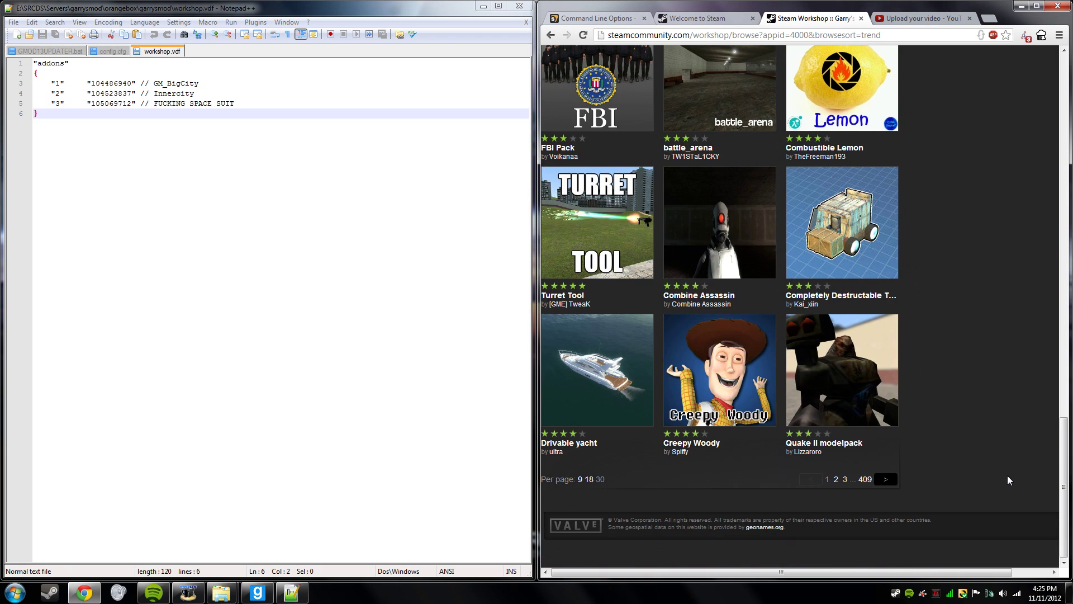
scroll(1003, 464, up, 10)
scroll(1000, 456, up, 7)
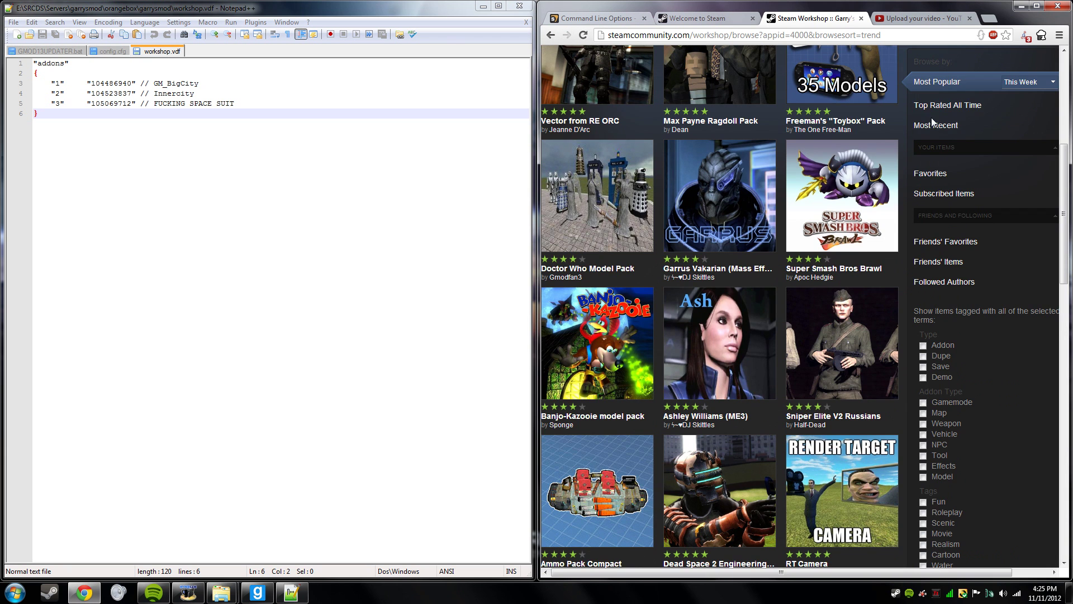
- Open the Workshop's subscribed items, find the Spacesuit addon and compare it with the comment on entry "3" in workshop.vdf
click(944, 261)
scroll(740, 217, down, 5)
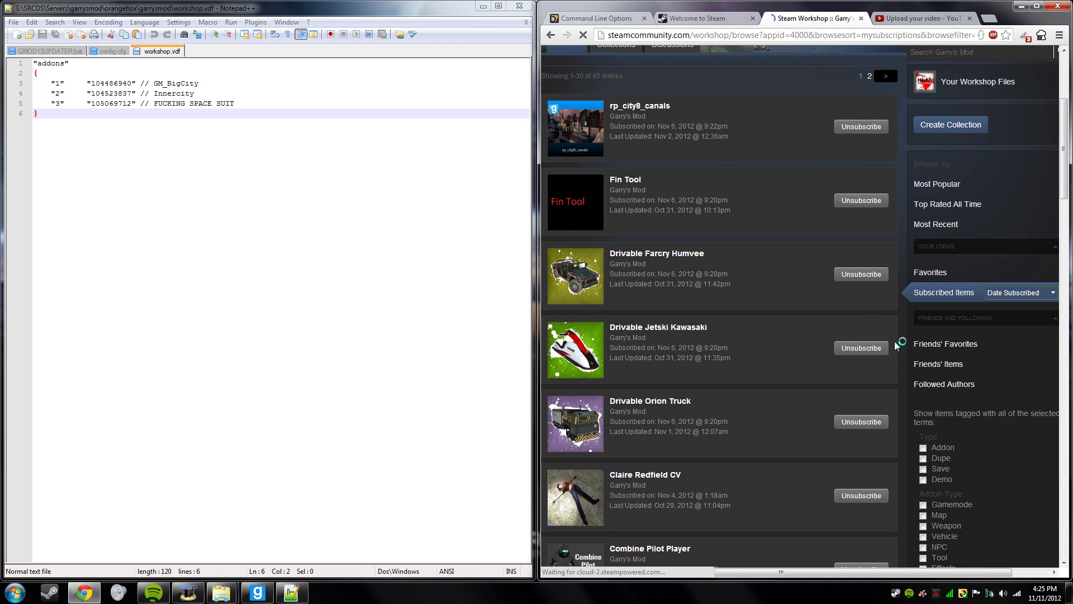
scroll(733, 245, down, 5)
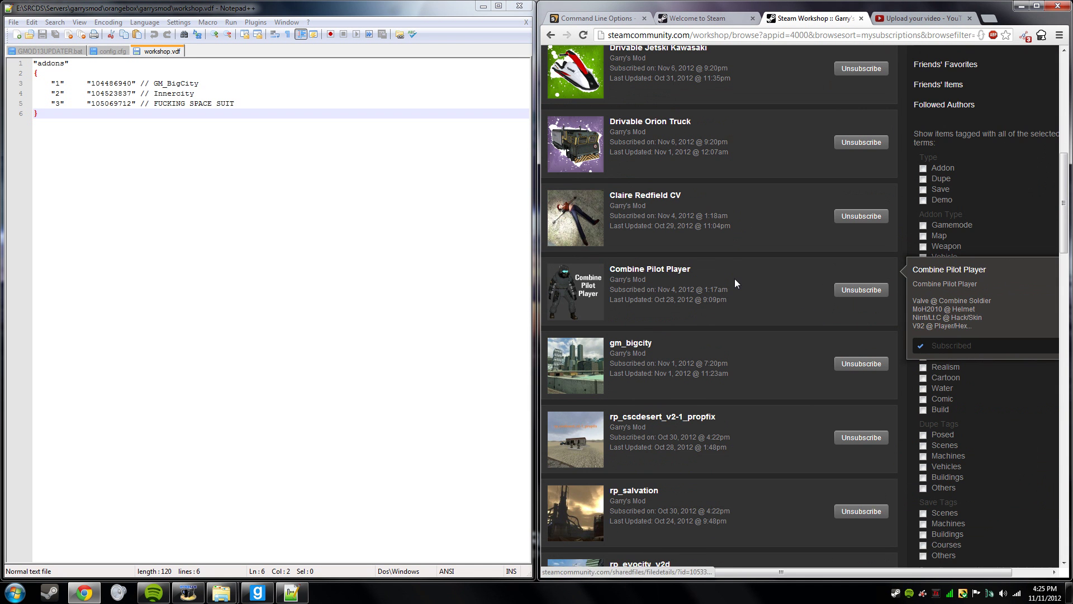
scroll(736, 287, down, 7)
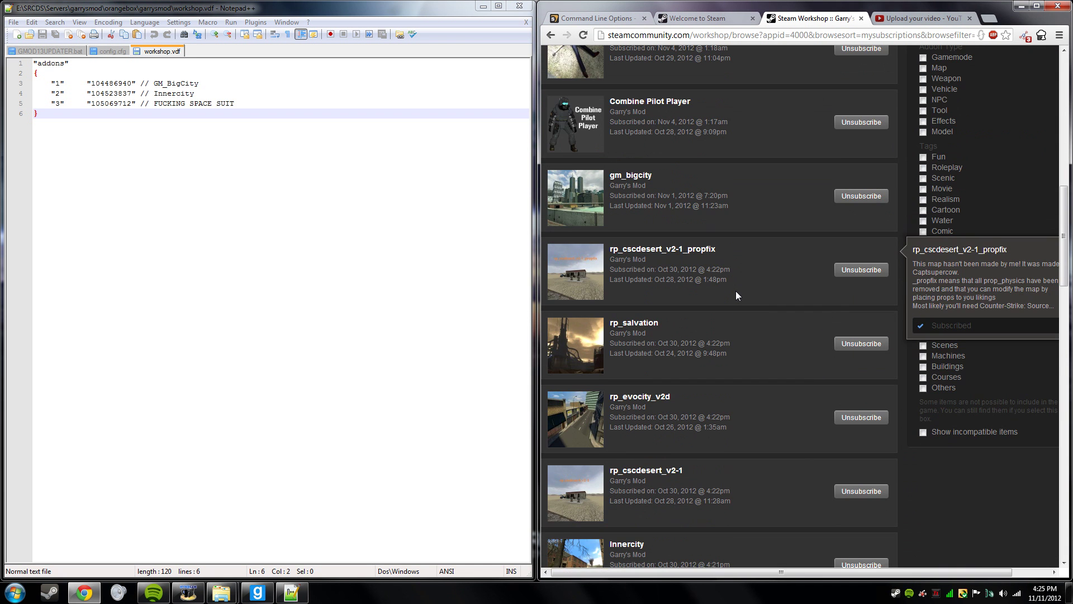
scroll(738, 307, down, 5)
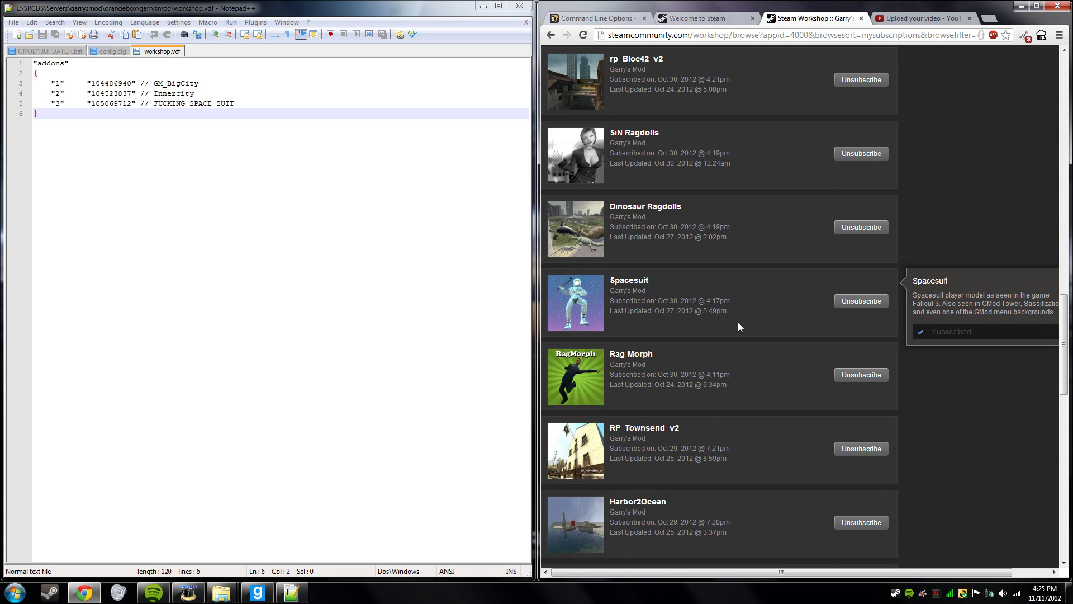
scroll(738, 322, down, 2)
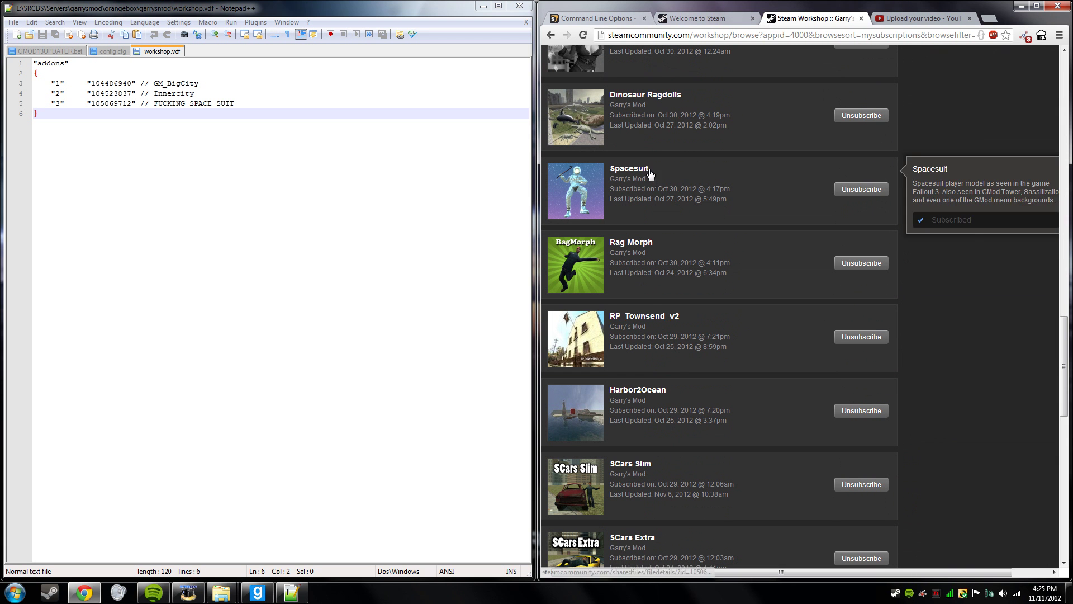
drag(235, 103, 150, 104)
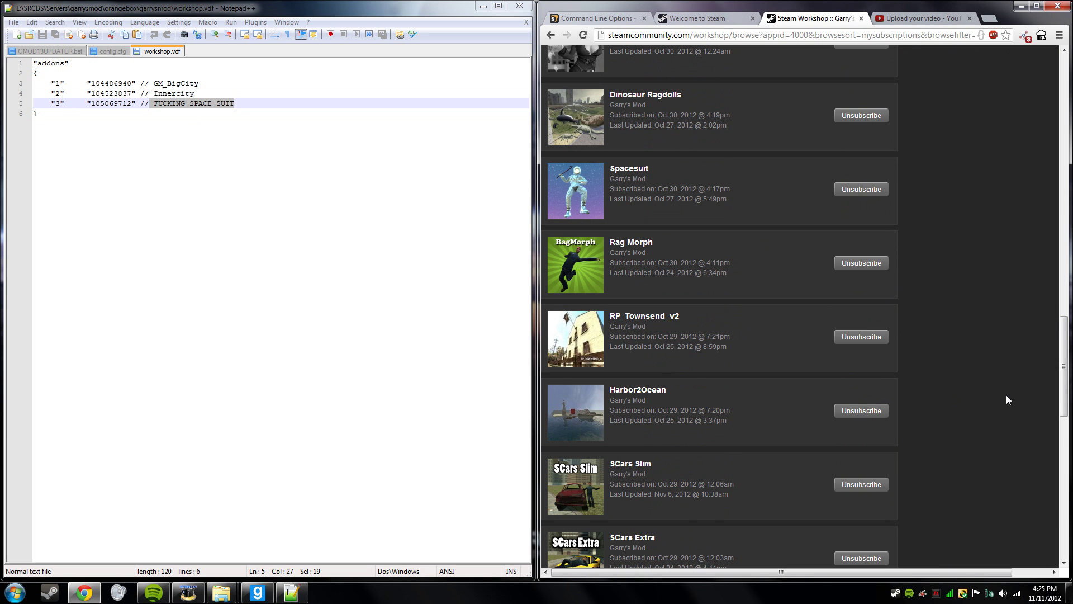
- Open the Drivable Bf2 Buggy addon's Workshop page and copy the ID 104710231 from its address
scroll(1006, 395, down, 8)
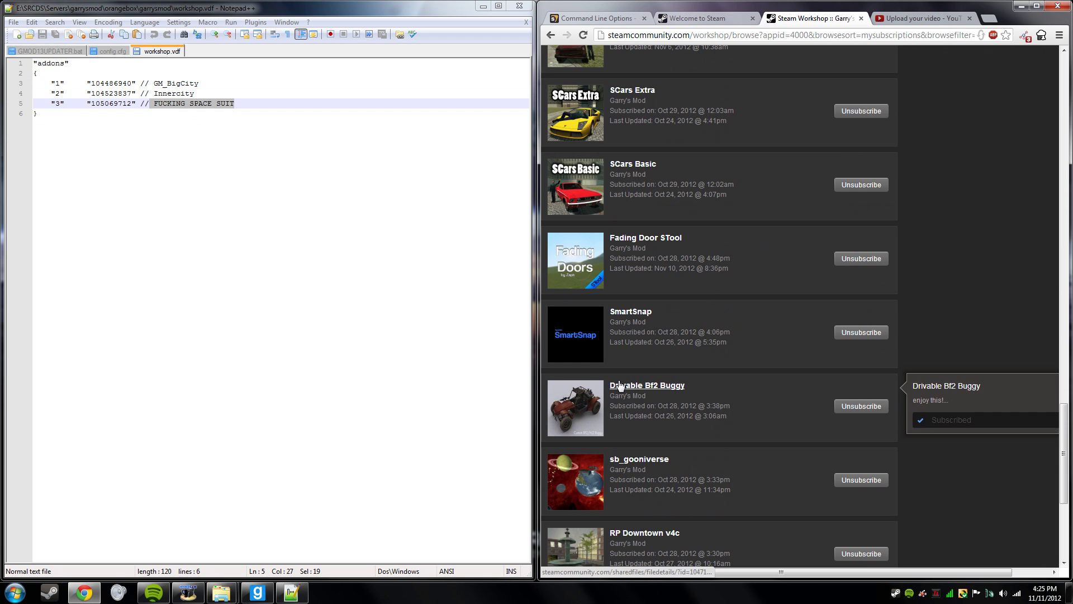
click(619, 385)
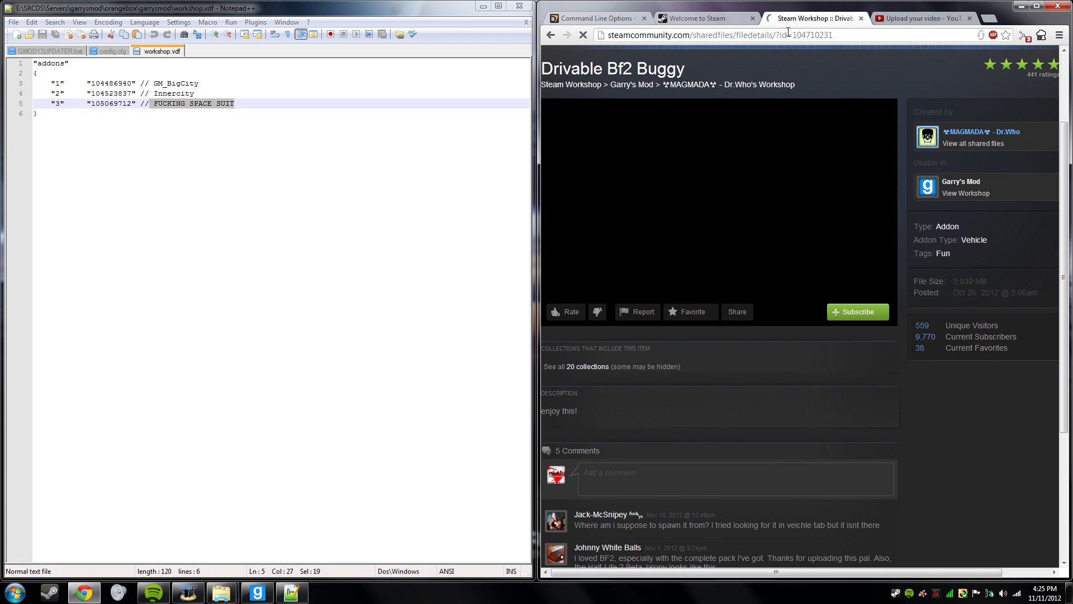
double_click(793, 35)
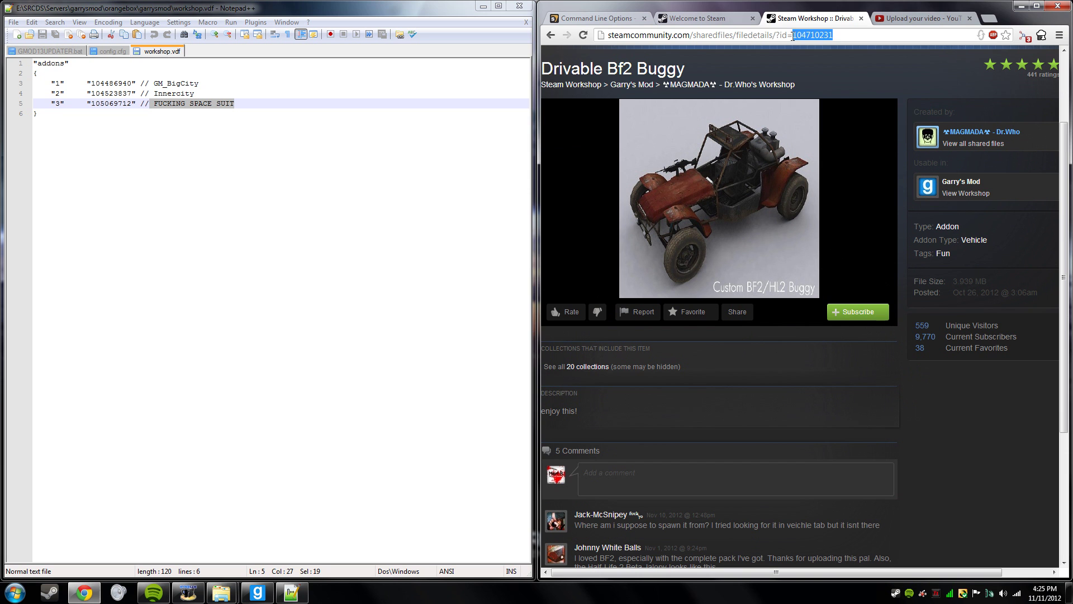
right_click(793, 35)
click(816, 69)
- Add entry "4" with ID "104710231" and the comment // BF 2 BUGGY below entry "3" in workshop.vdf, and save the file
click(323, 117)
click(330, 103)
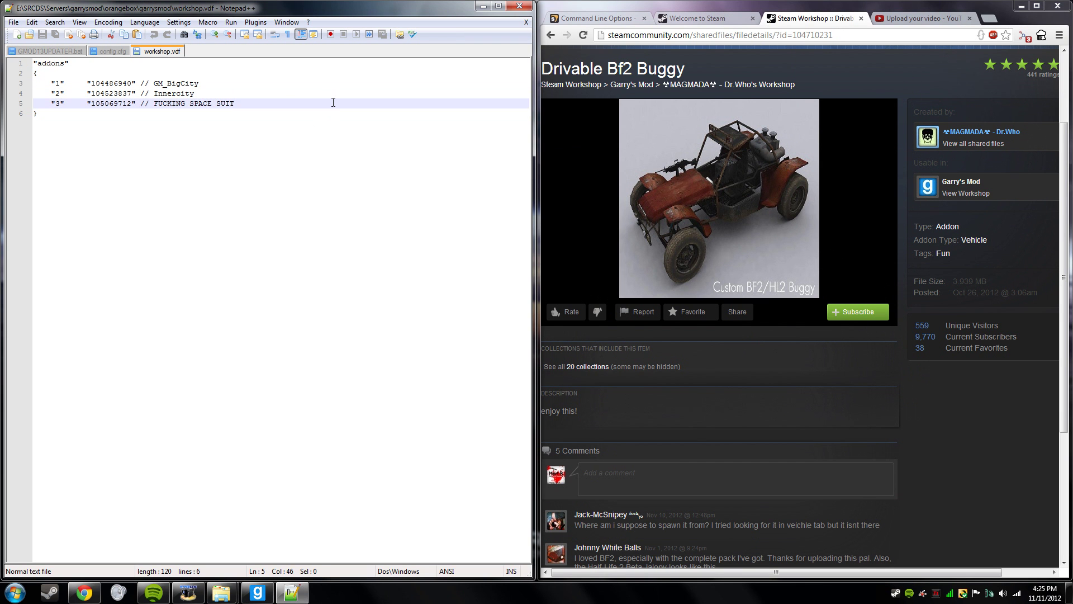
key(Return)
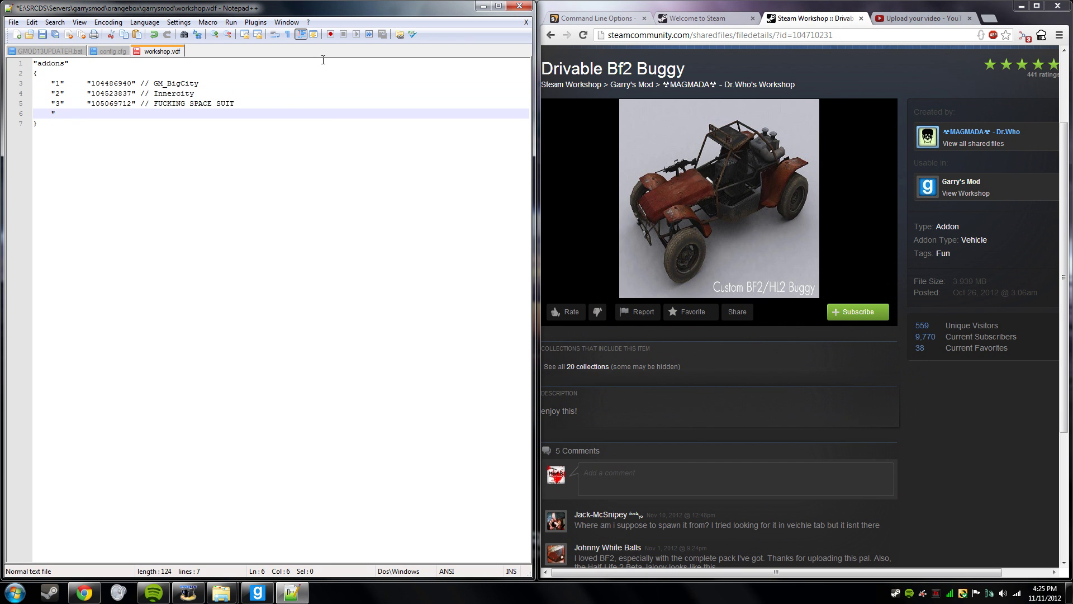
key(ctrl+v)
key(ctrl+z)
key(Tab)
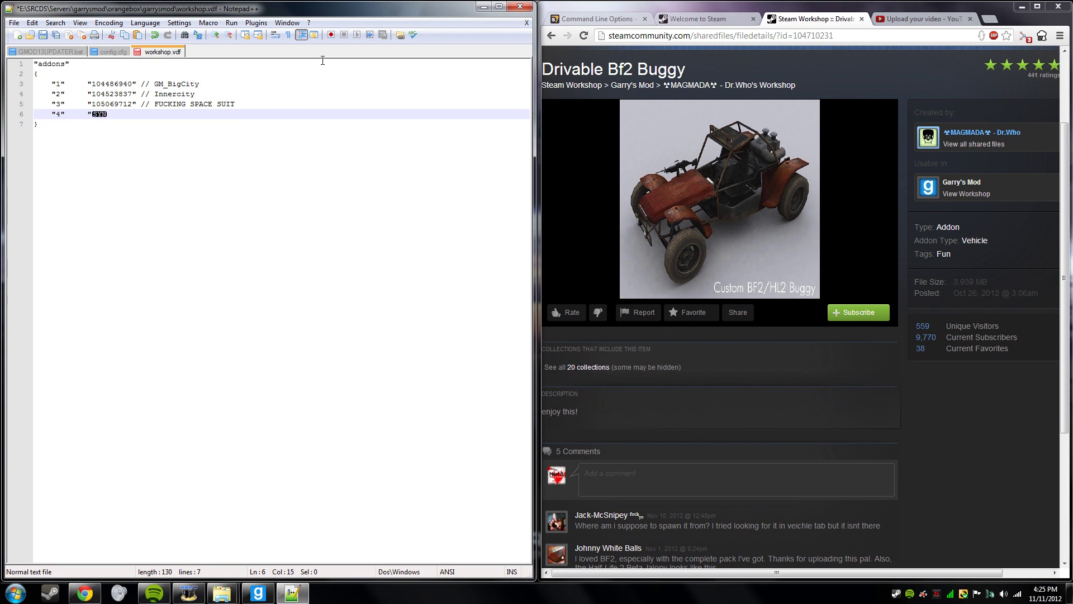
key(ctrl+v)
text(" //)
key(Caps_Lock)
text(Y)
key(Caps_Lock)
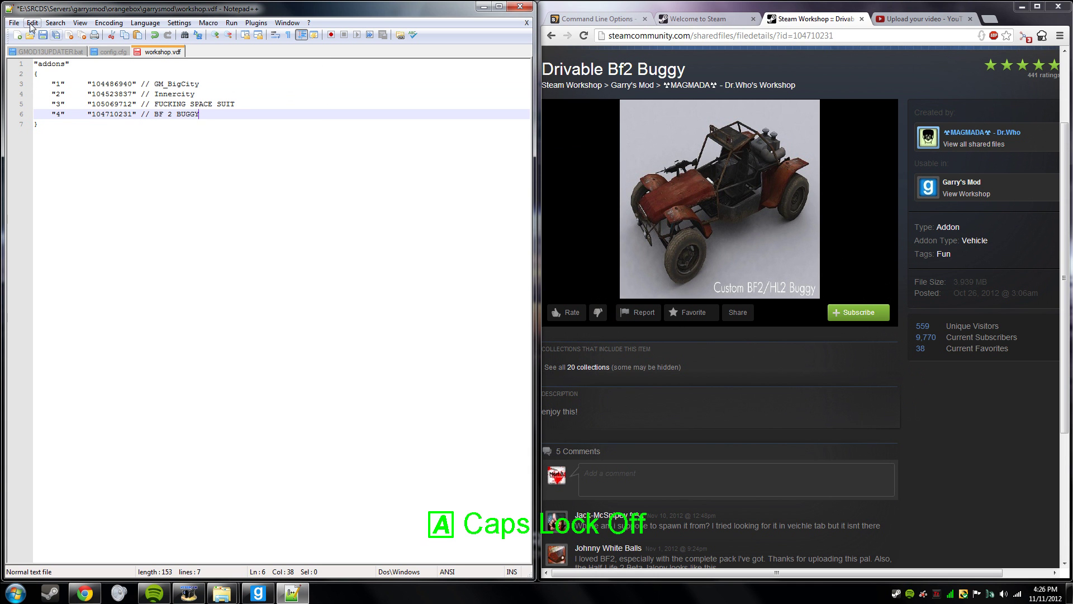
click(42, 34)
- Delete the GM_BigCity and Innercity entries from the addons list in workshop.vdf
key(Up)
key(Up)
key(Up)
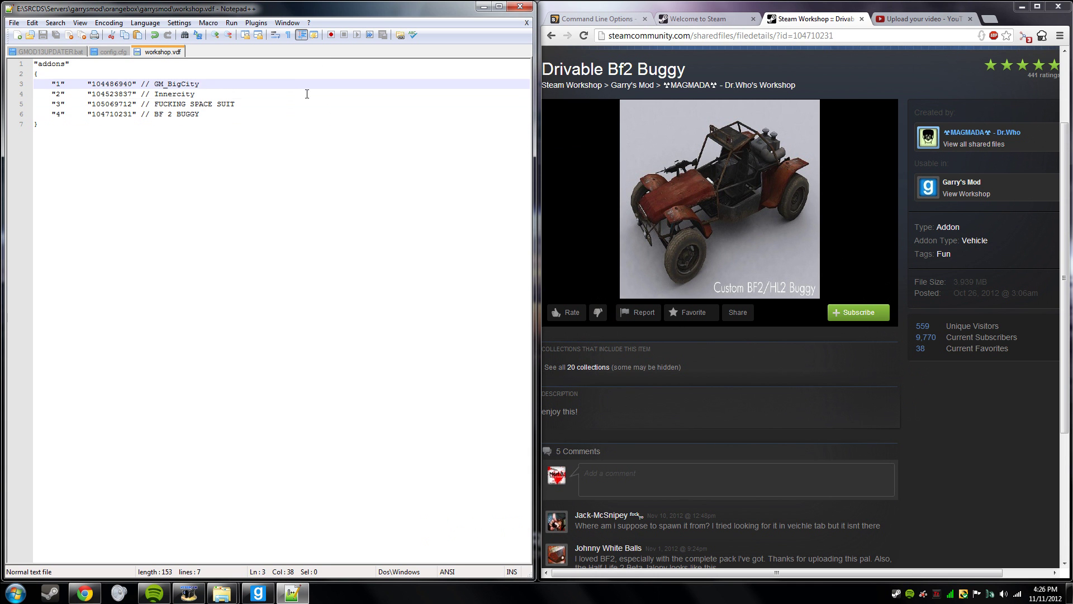
key(Down)
key(shift+Up)
key(shift+Up)
key(Delete)
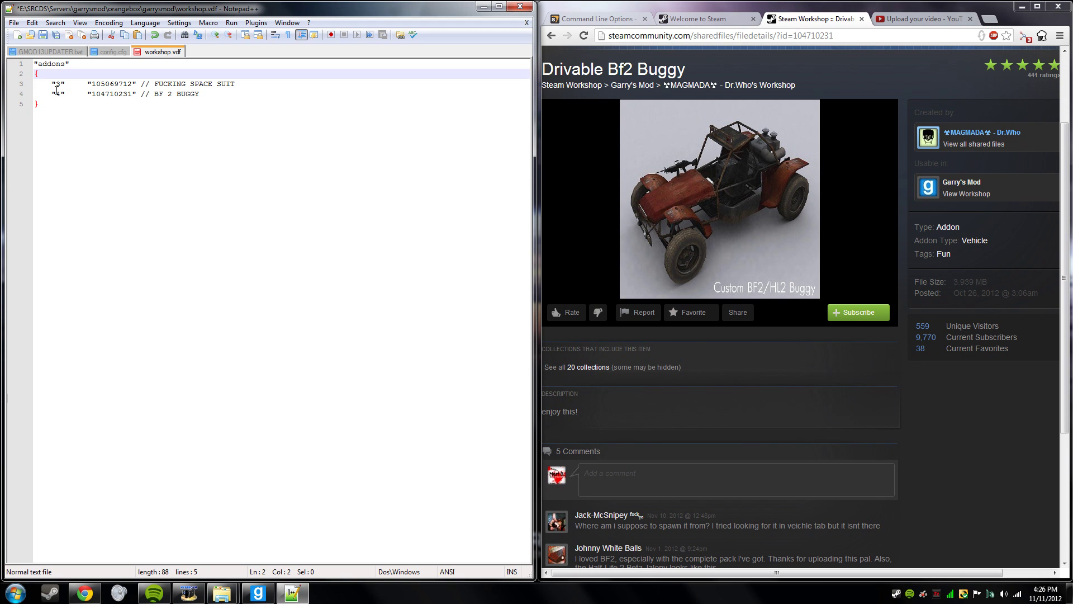
- Renumber the space suit entry as "1" and the BF 2 BUGGY entry as "2", save workshop.vdf and close Notepad++
click(62, 87)
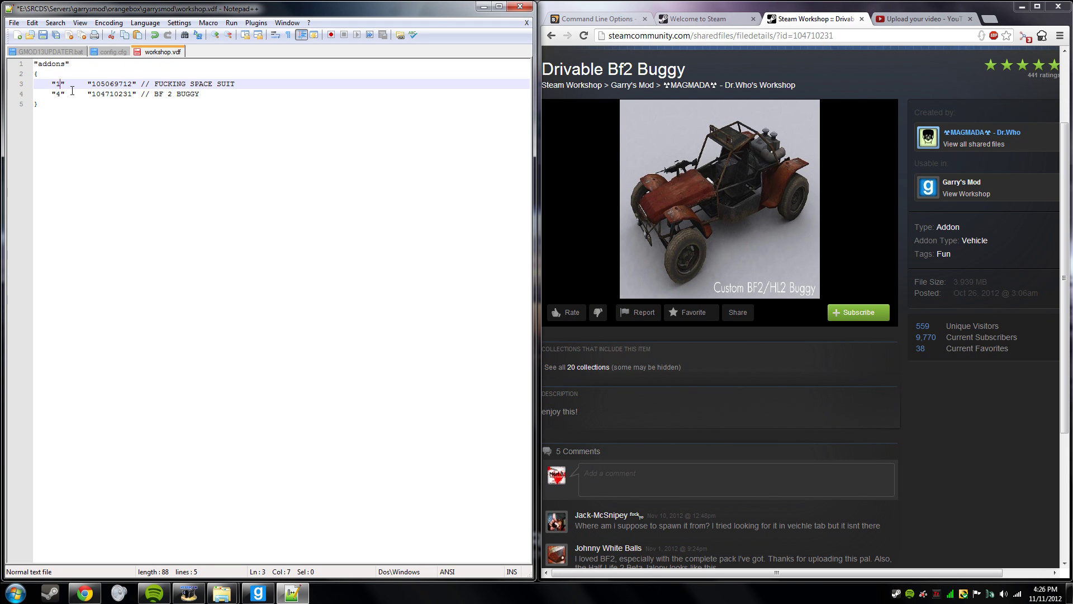
key(Down)
key(BackSpace)
text(2)
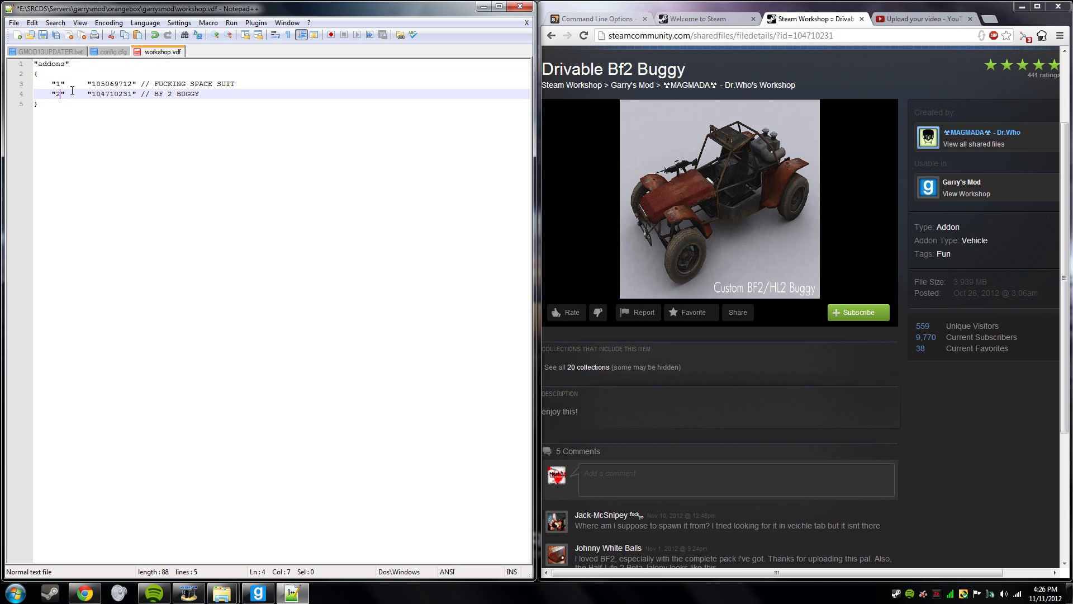
click(42, 34)
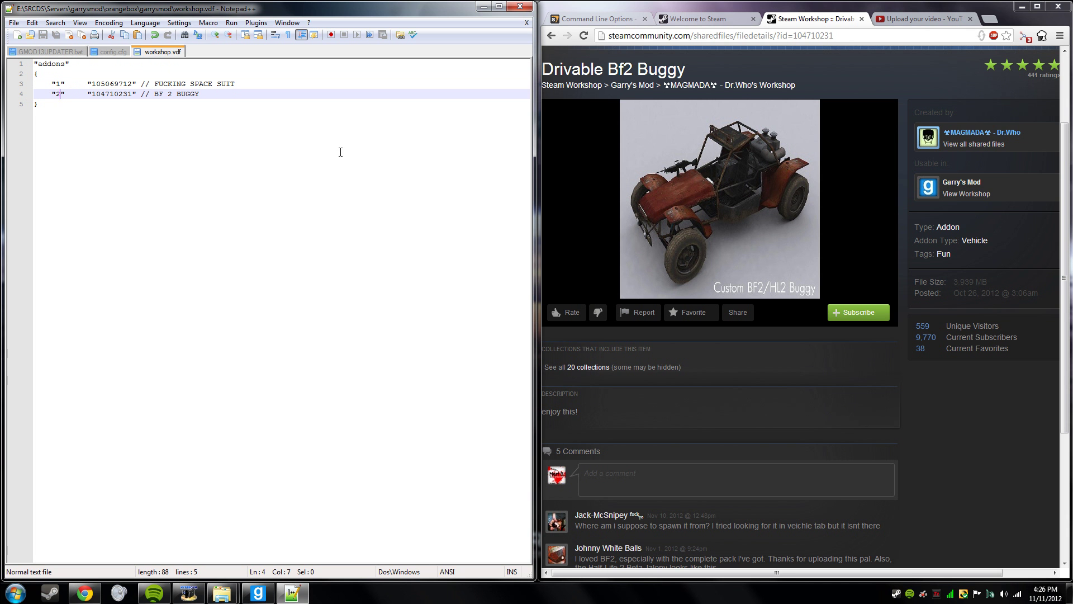
click(527, 10)
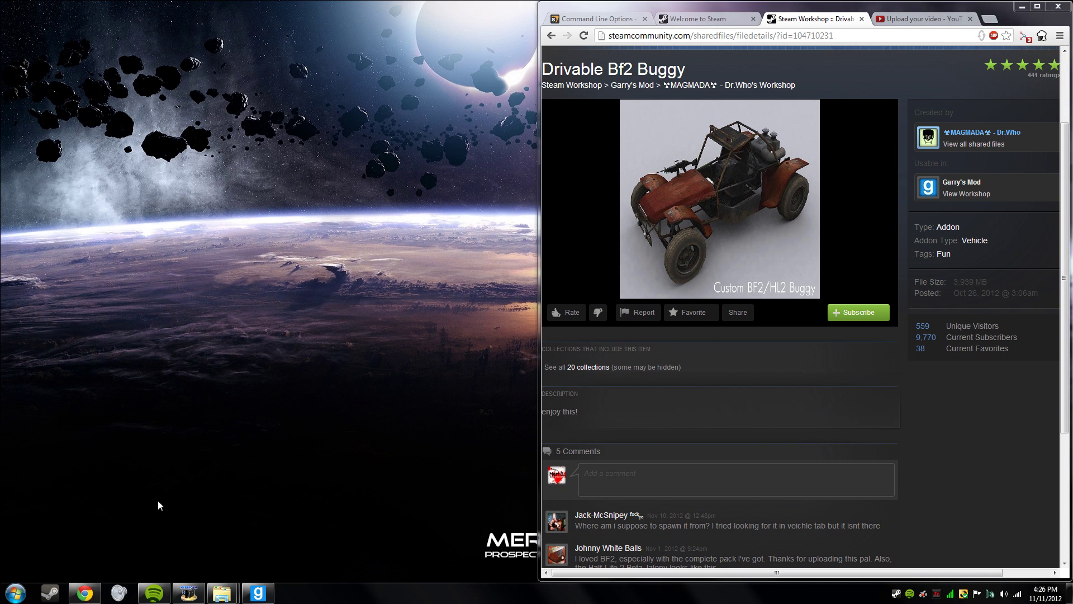
- Restore the garrysmod folder window and check the file name workshop.vdf in rename mode, keeping it as is
mouse_move(222, 593)
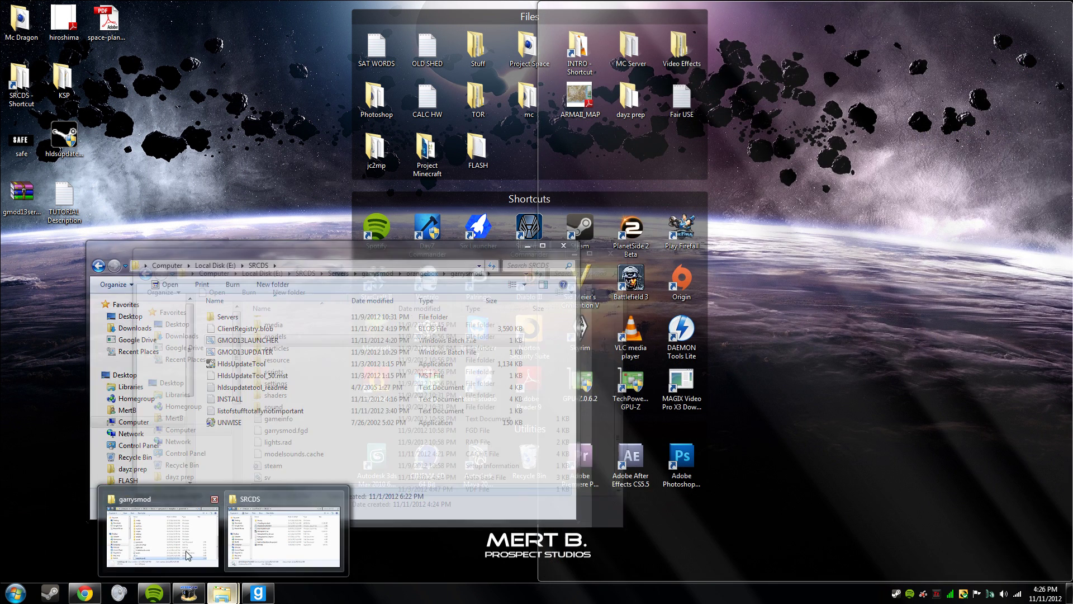
click(175, 549)
key(F2)
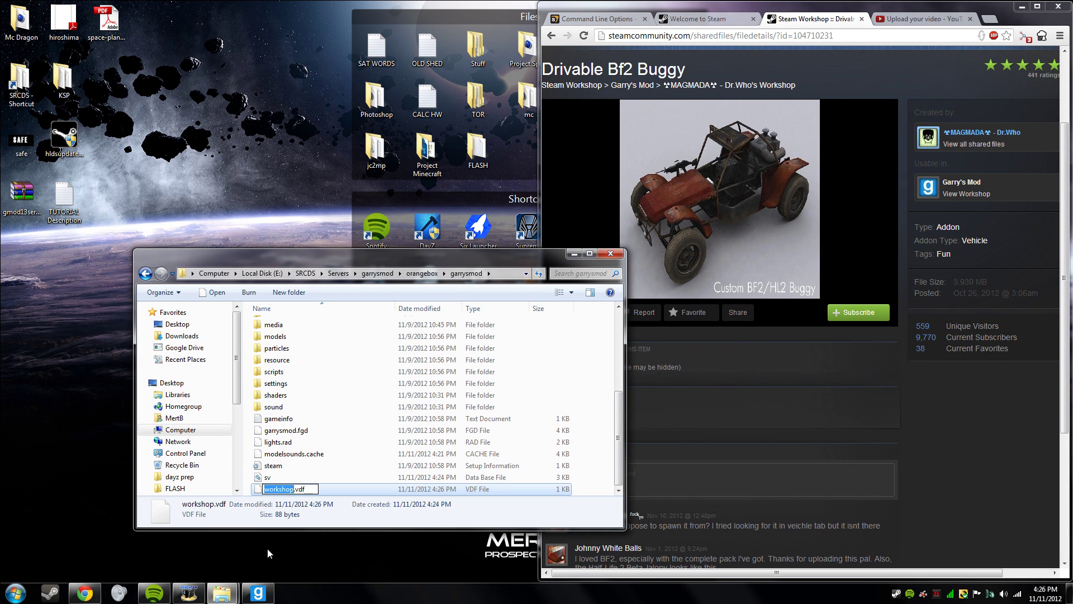
click(317, 488)
key(Return)
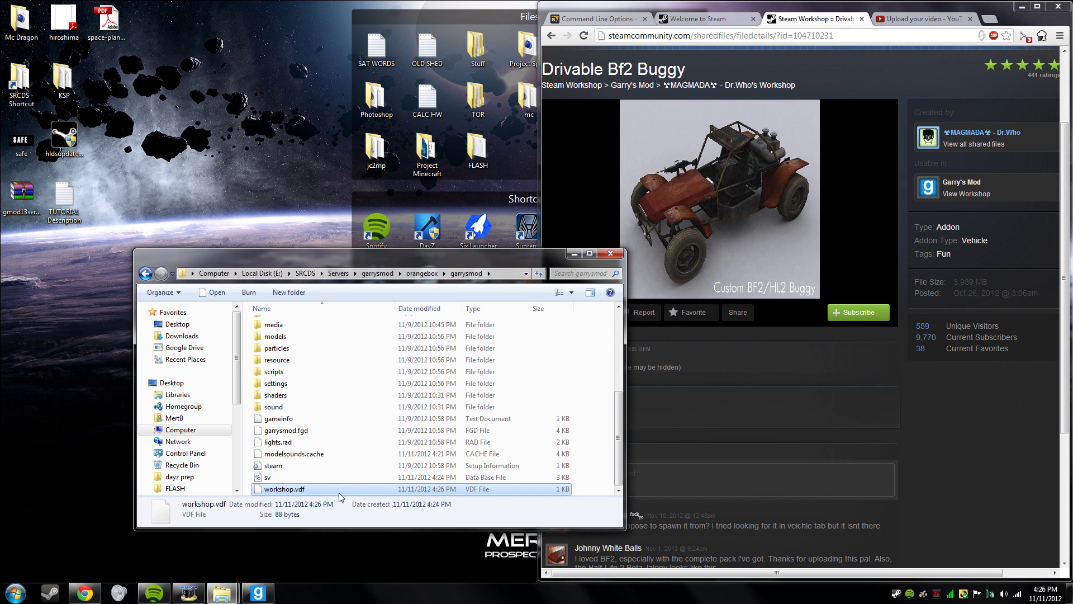
- Reopen workshop.vdf in Notepad++ to review its addon entries, and close the editor
right_click(340, 497)
click(383, 296)
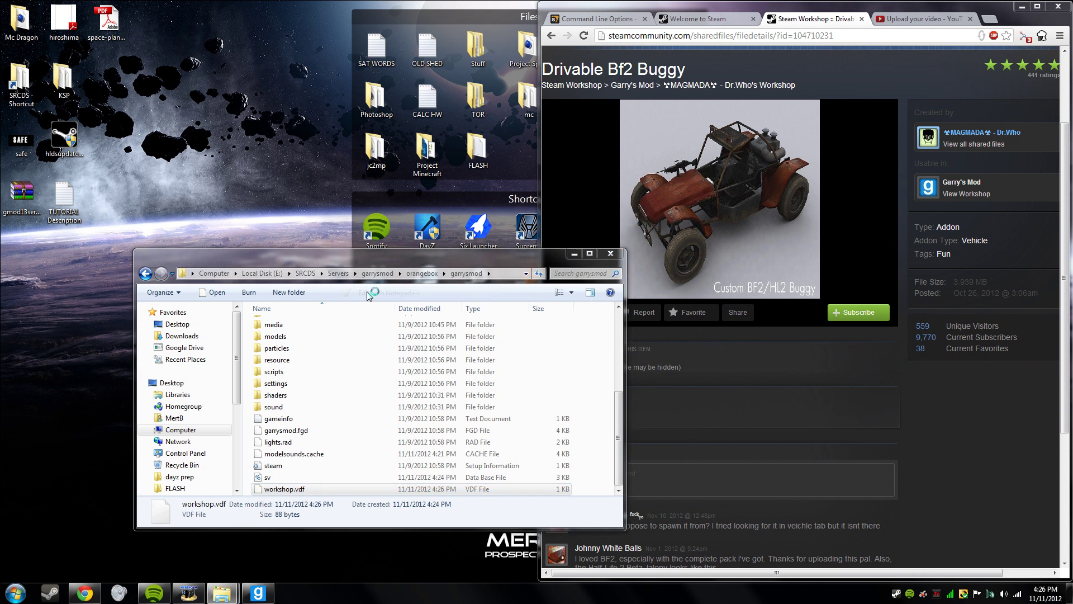
drag(187, 314, 196, 277)
click(640, 314)
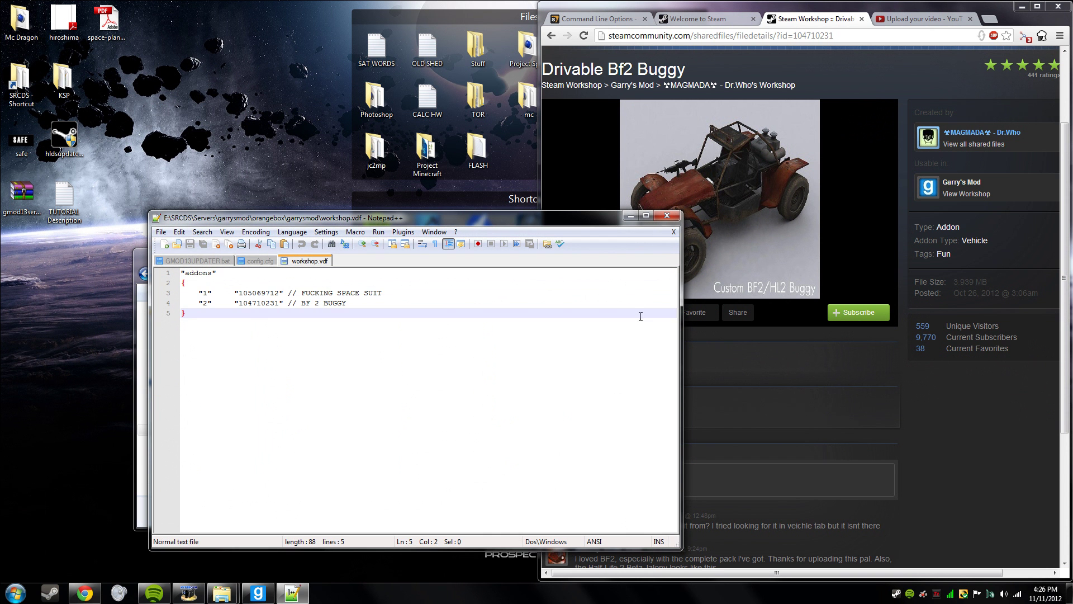
click(667, 216)
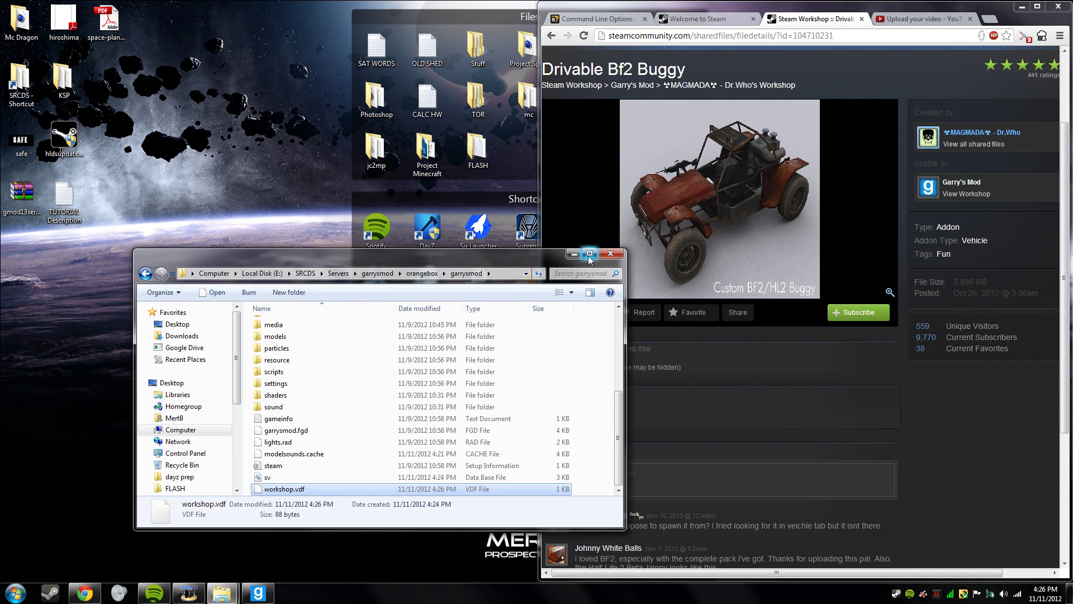
- Put away the garrysmod folder window and start the dedicated server by running GMOD13LAUNCHER from the SRCDS folder
click(608, 253)
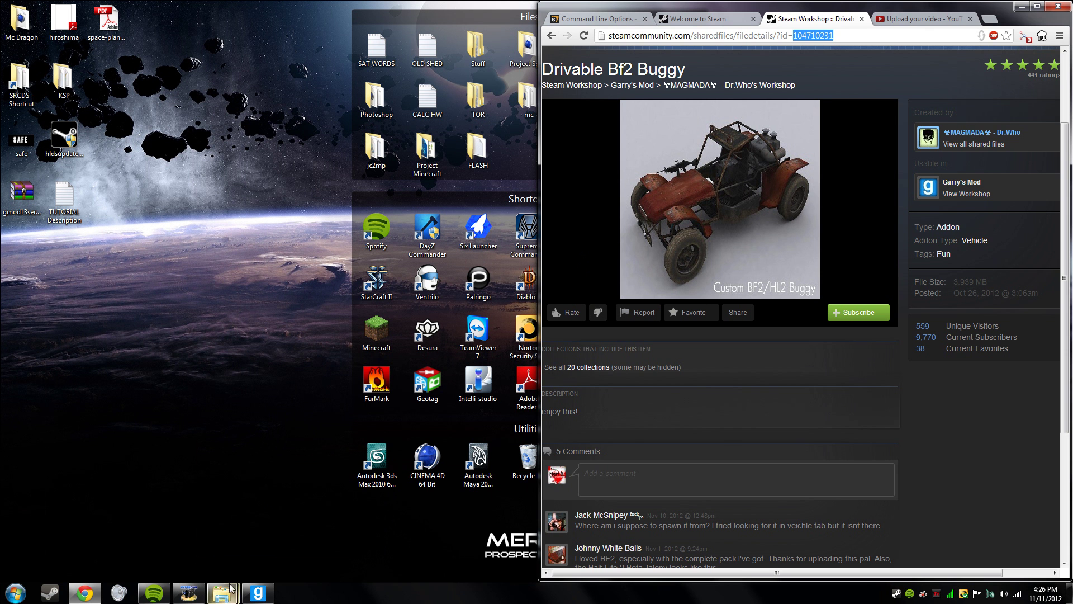
mouse_move(224, 594)
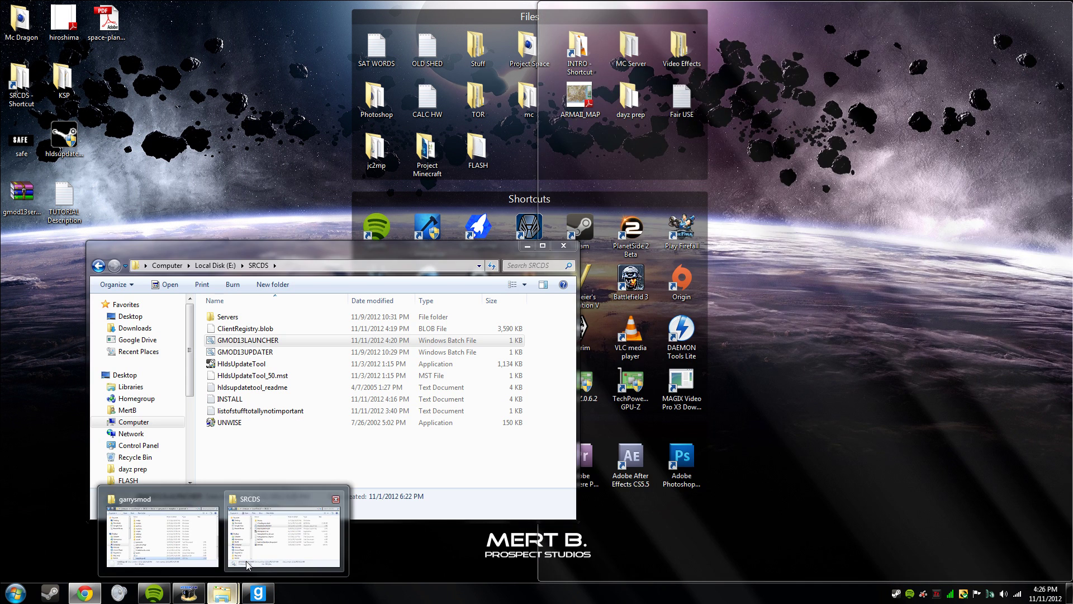
click(247, 565)
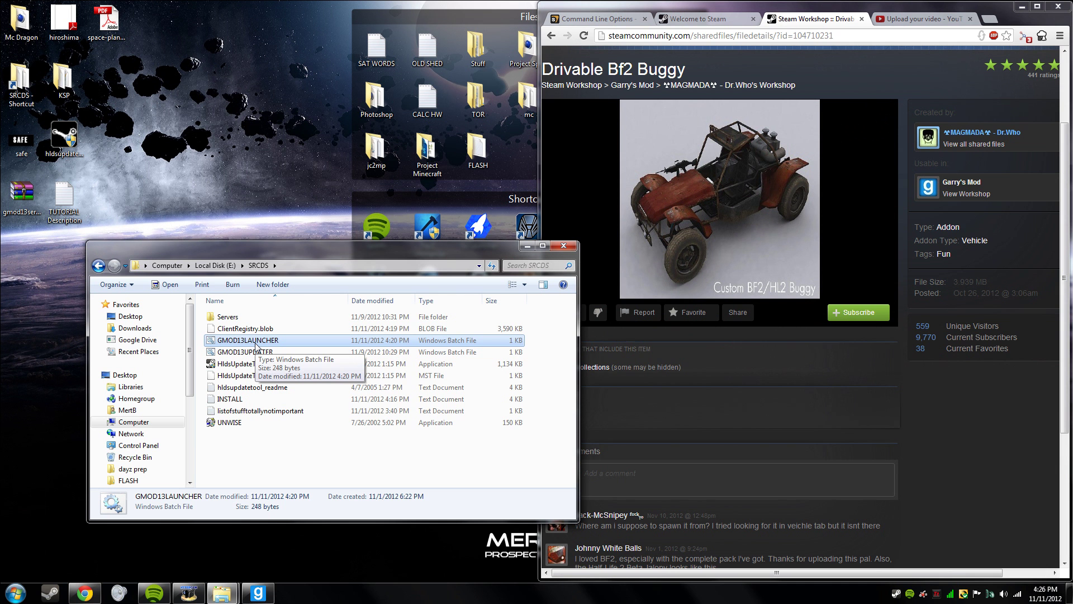
double_click(256, 342)
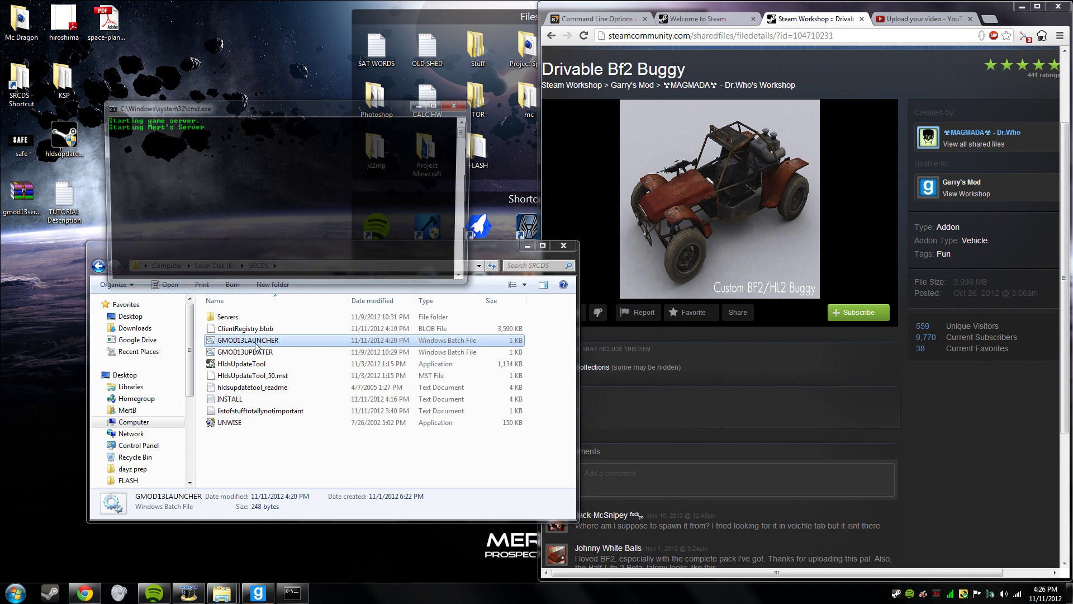
- Stack the server's console windows in the desktop corner, and clear the SRCDS folder window and desktop icons out of the way
drag(245, 118, 136, 11)
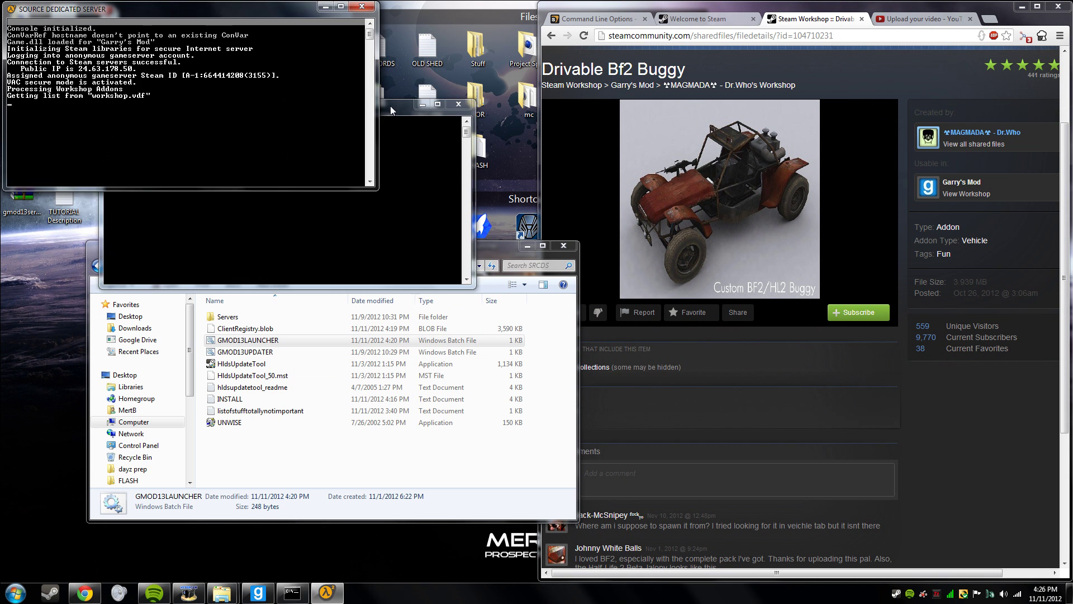
drag(390, 105, 299, 29)
click(256, 12)
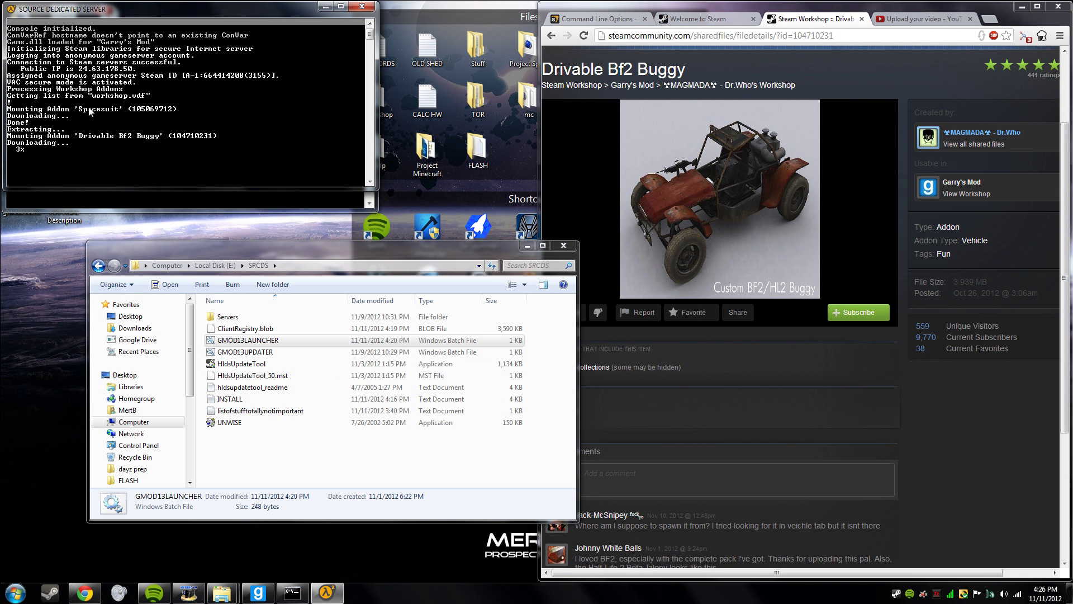
click(563, 246)
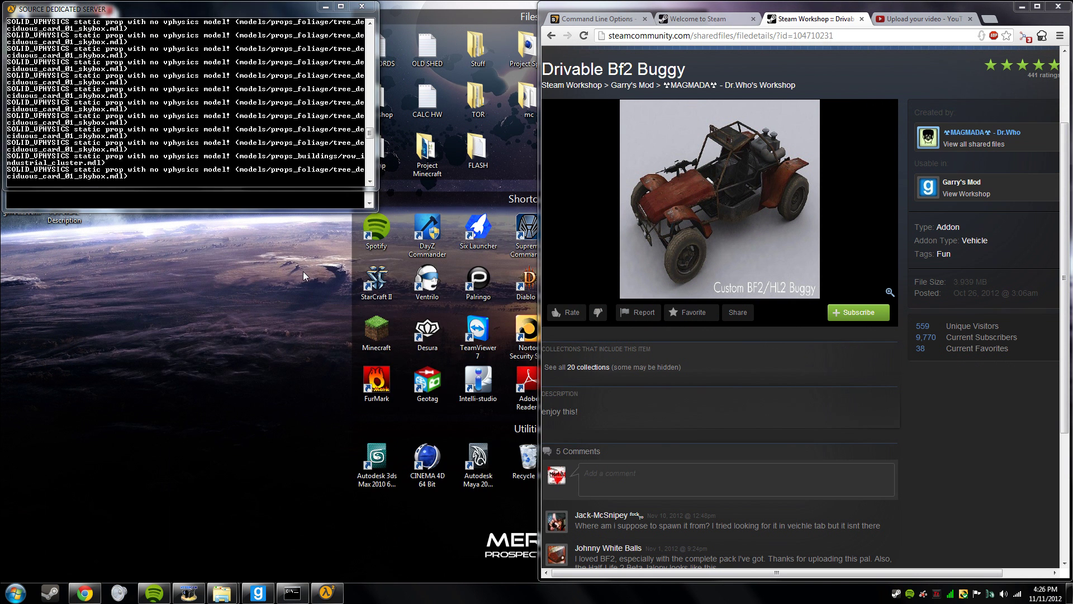
double_click(303, 273)
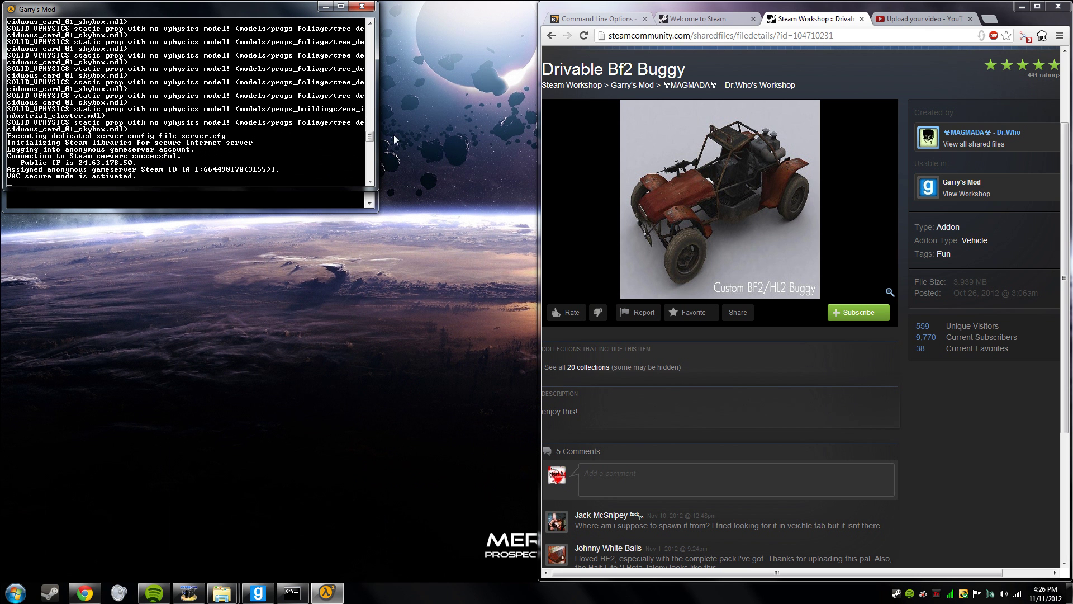
- Review the server console output from the workshop.vdf addon mounting lines through to the latest startup messages
scroll(369, 26, up, 3)
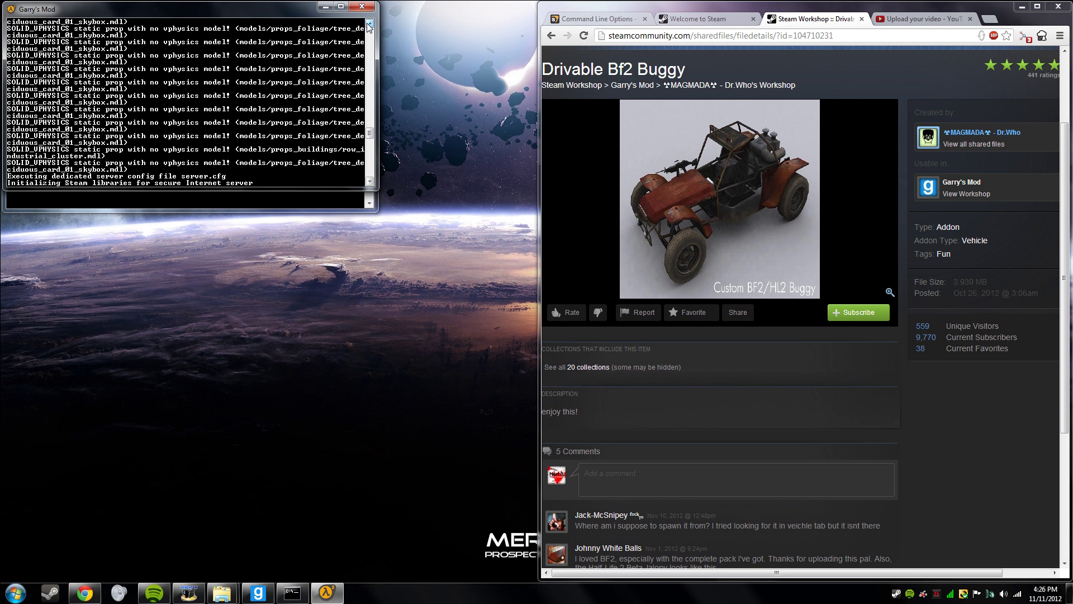
scroll(369, 26, up, 3)
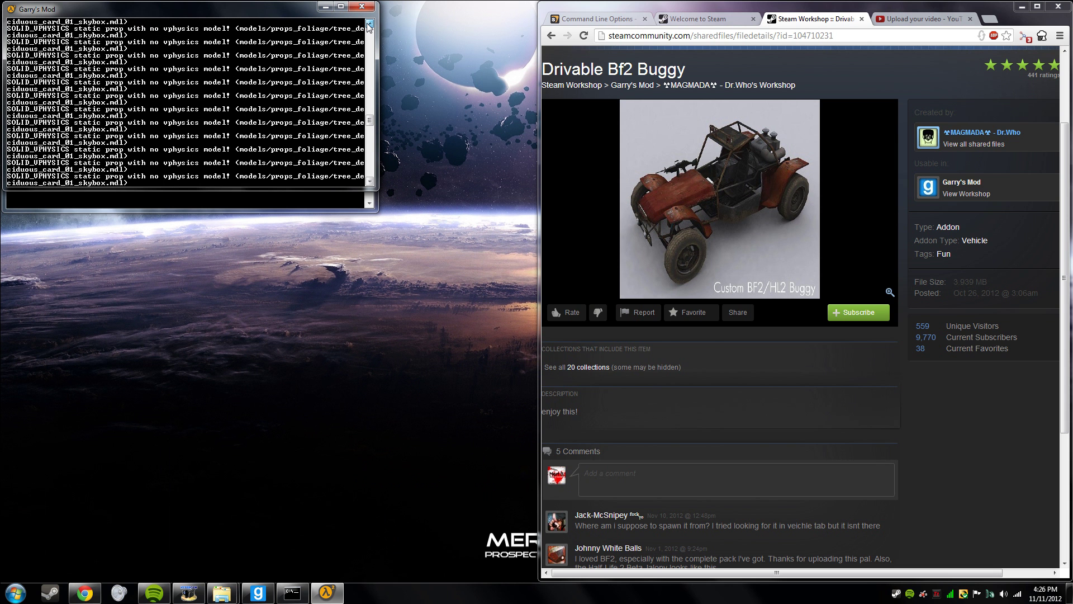
scroll(369, 27, up, 2)
drag(370, 104, 373, 41)
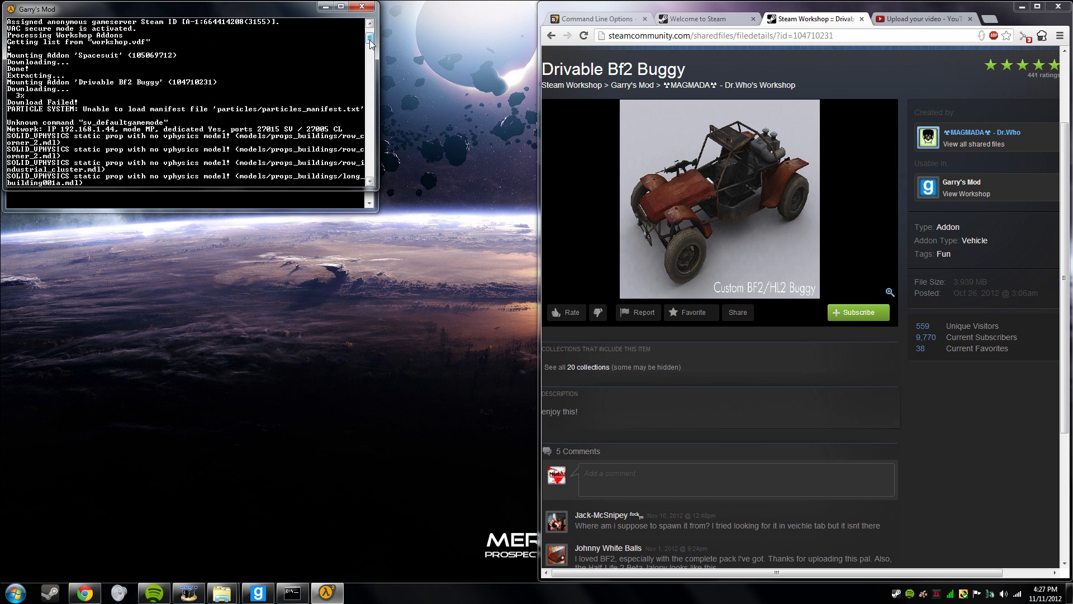
drag(370, 44, 368, 143)
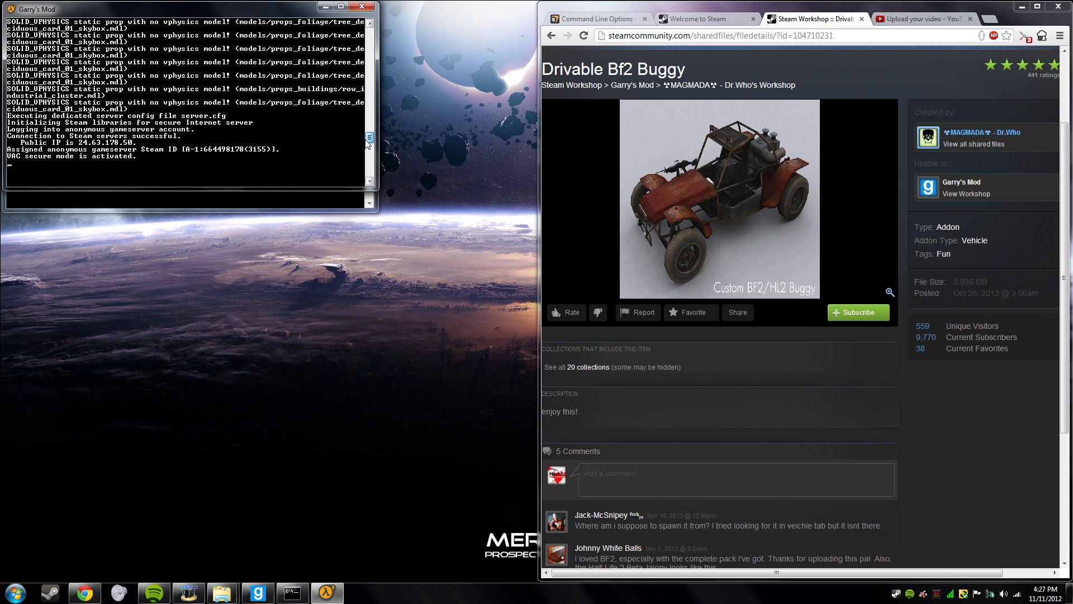
click(315, 356)
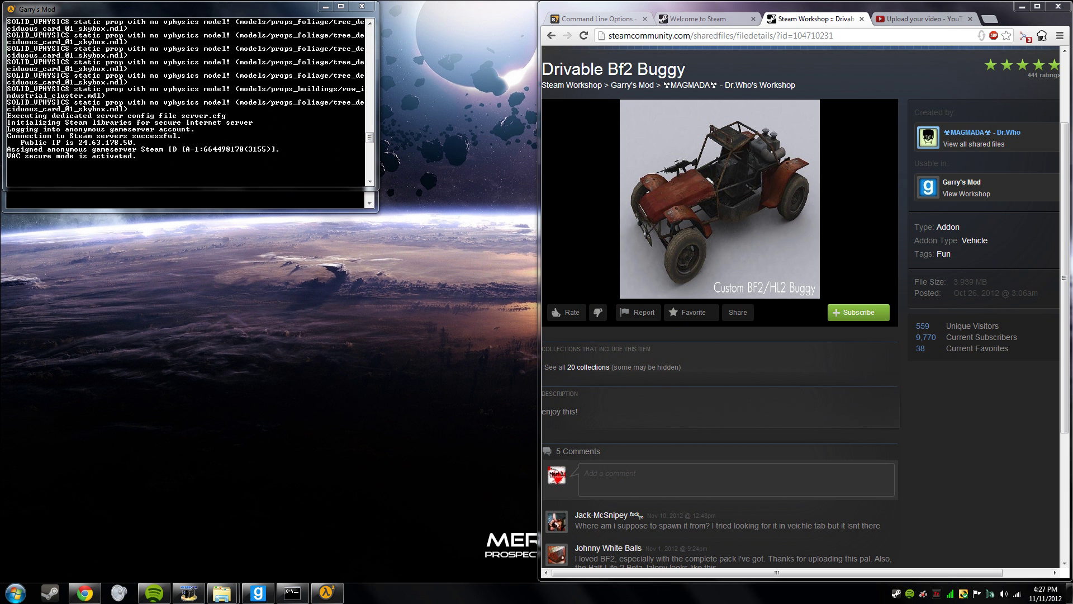
- Switch to the Garry's Mod game and join the local network server running gm_construct
click(257, 593)
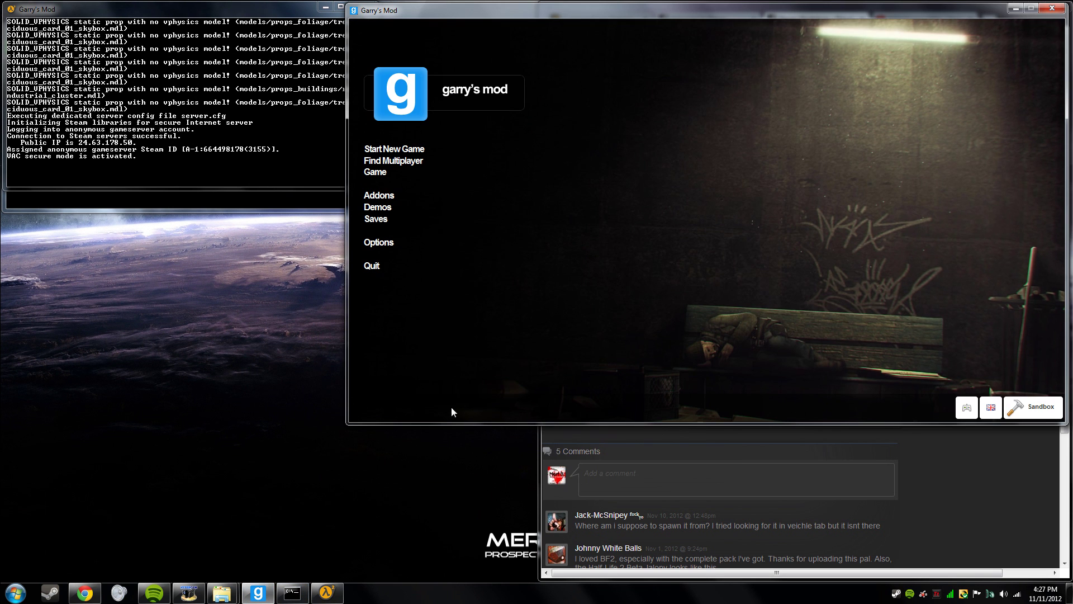
click(397, 161)
click(725, 85)
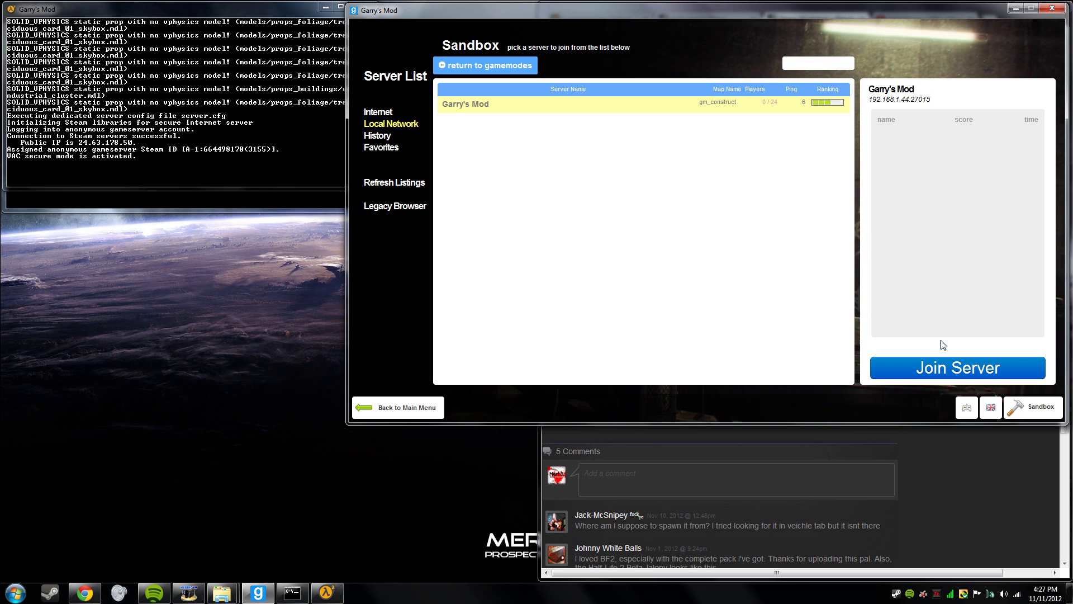
click(945, 366)
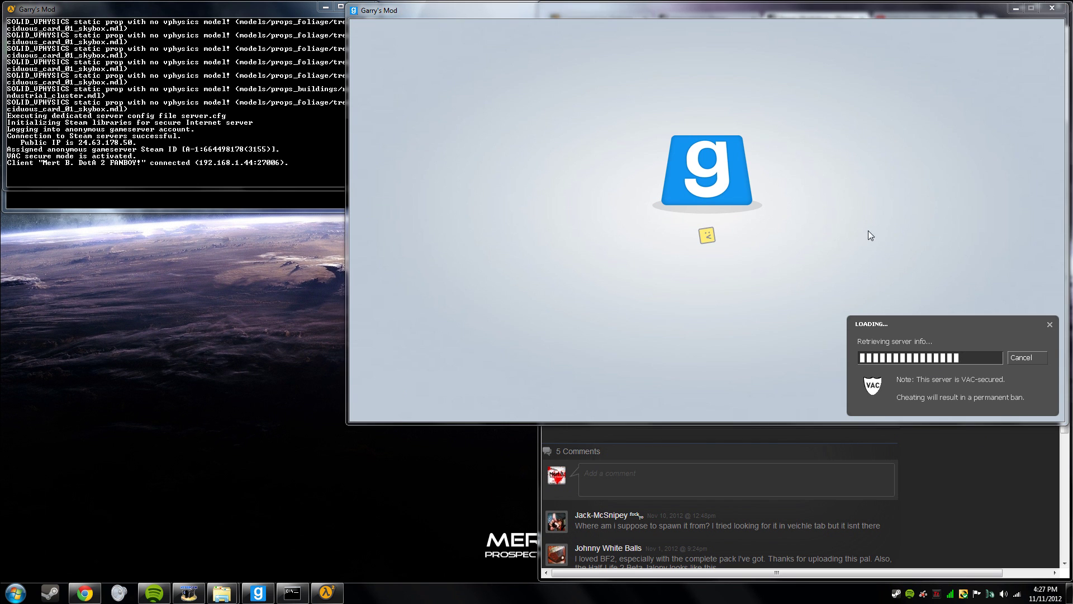
- Return to the subscribed Garry's Mod items list on Steam Workshop in the browser and look through its addons
click(927, 494)
scroll(930, 447, up, 1)
scroll(916, 428, down, 1)
scroll(907, 431, up, 1)
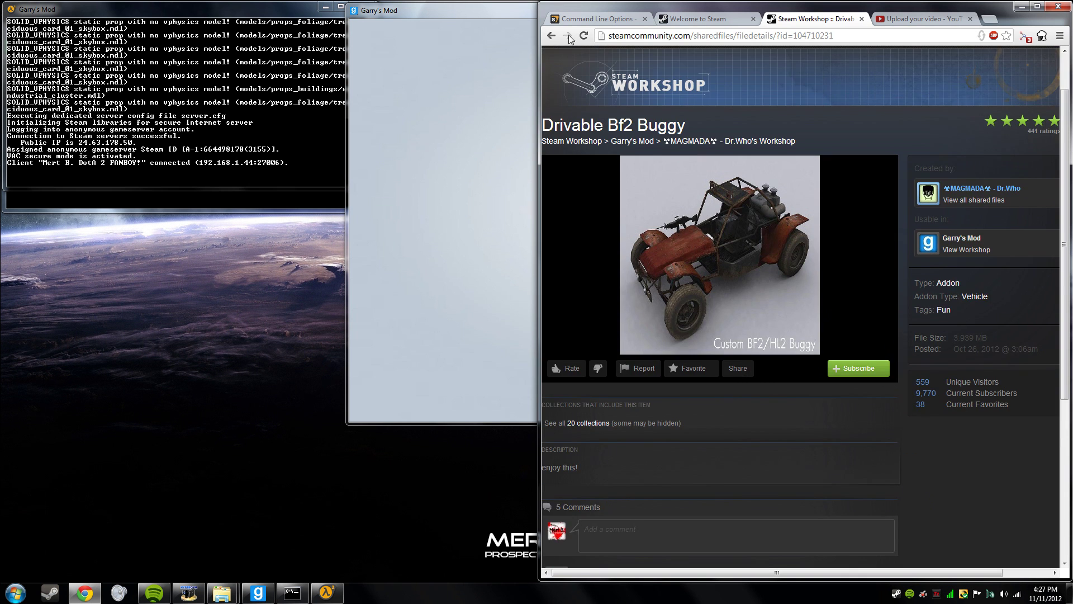
click(552, 36)
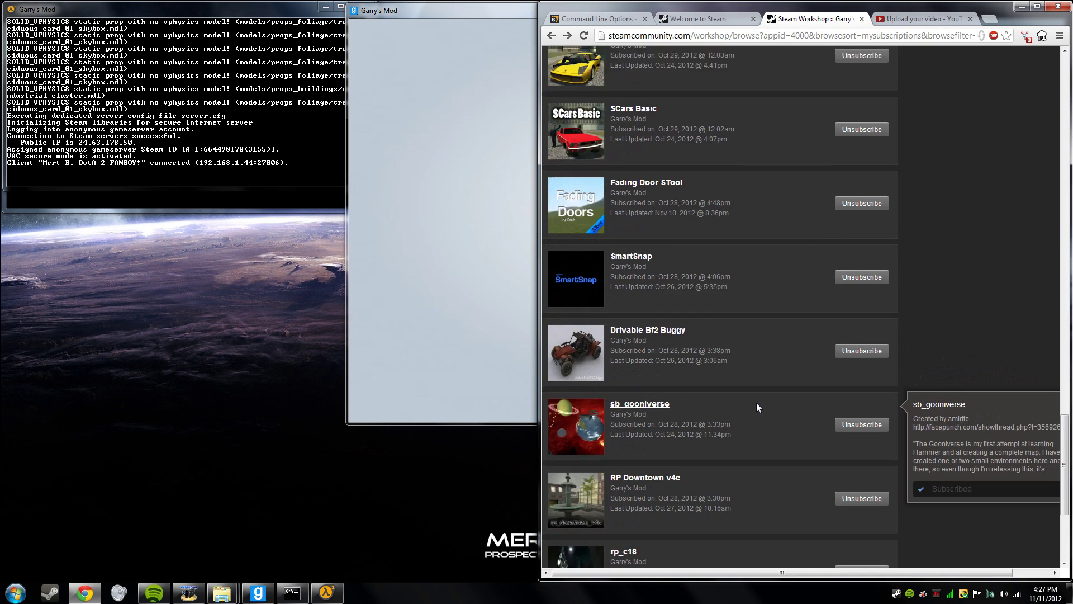
scroll(756, 403, down, 4)
scroll(756, 403, up, 13)
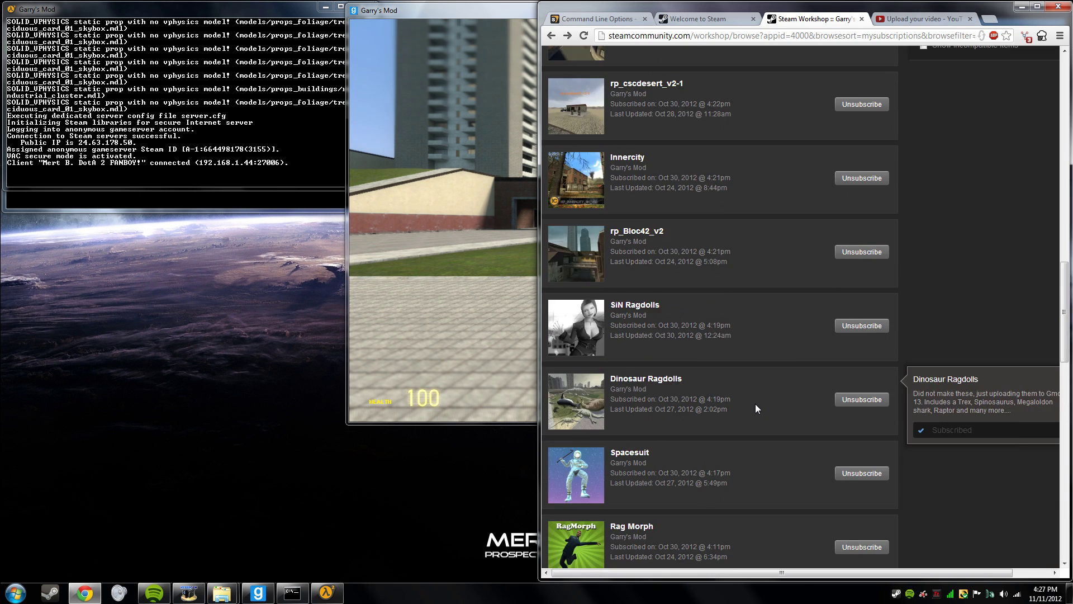
scroll(755, 404, up, 12)
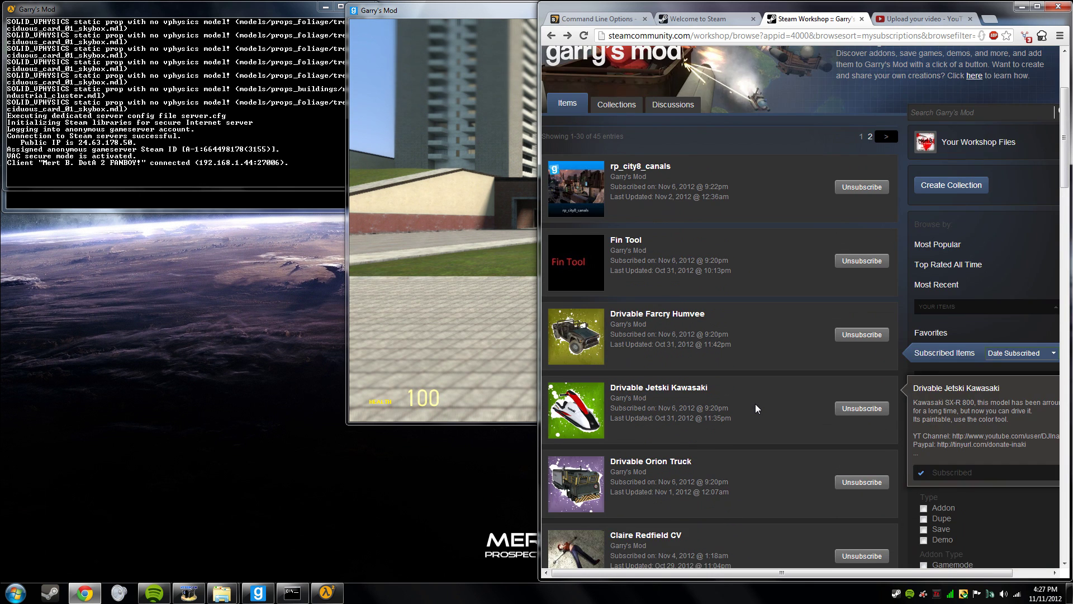
scroll(755, 404, down, 12)
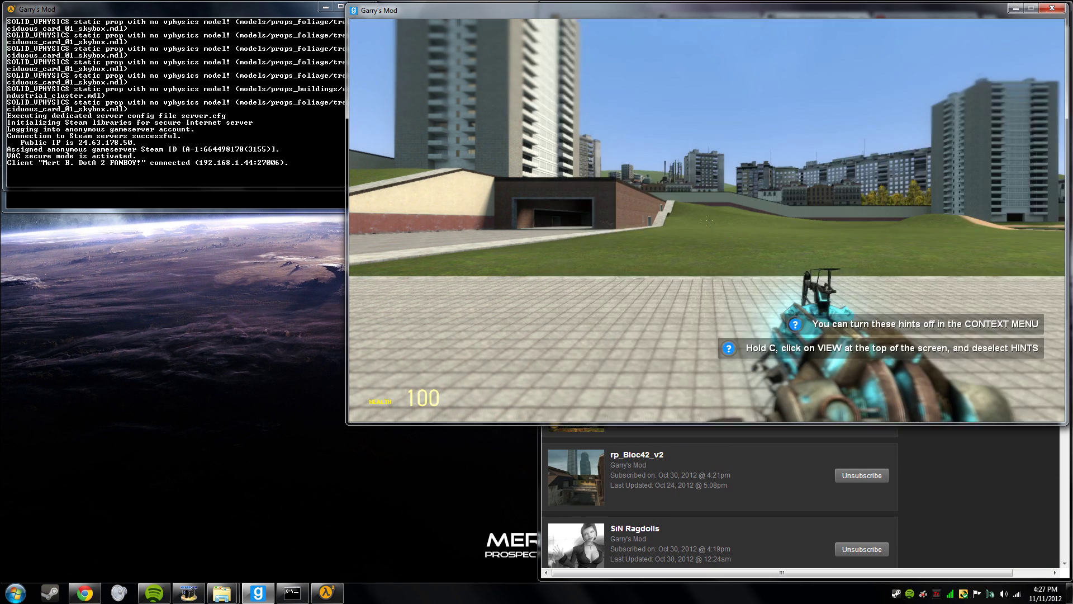
- Back in the game, expand the Addons group in the spawn menu and show the contents of the Spacesuit addon
key(q)
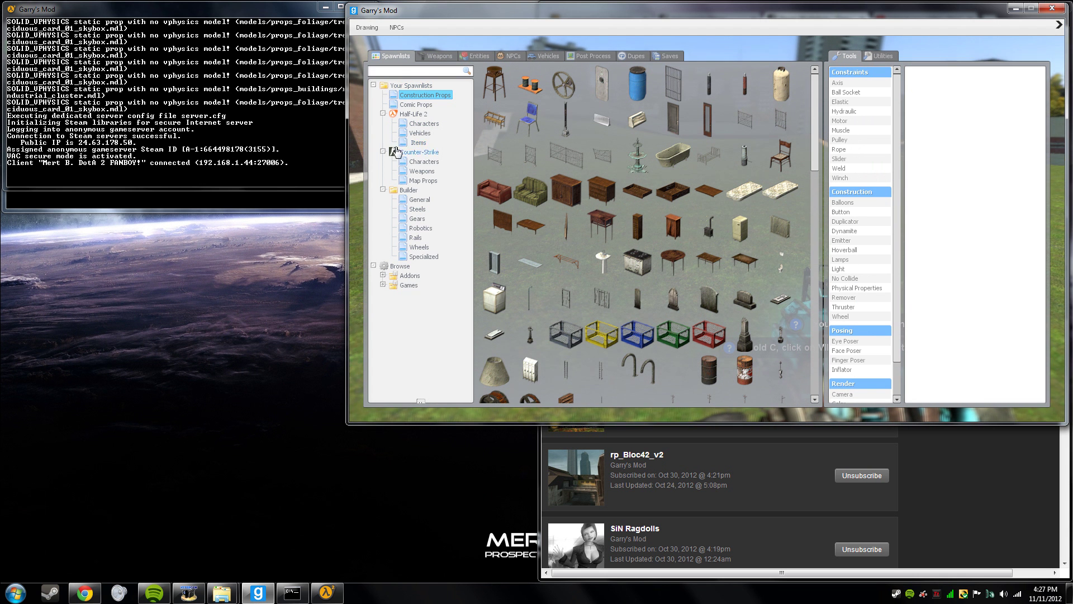
click(411, 276)
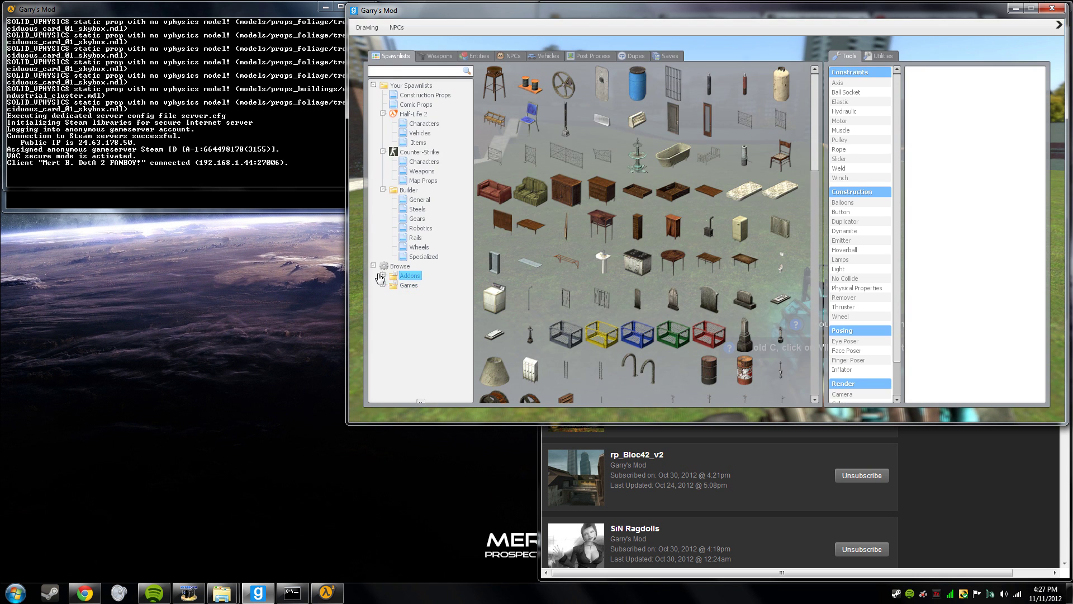
click(383, 276)
scroll(386, 294, down, 2)
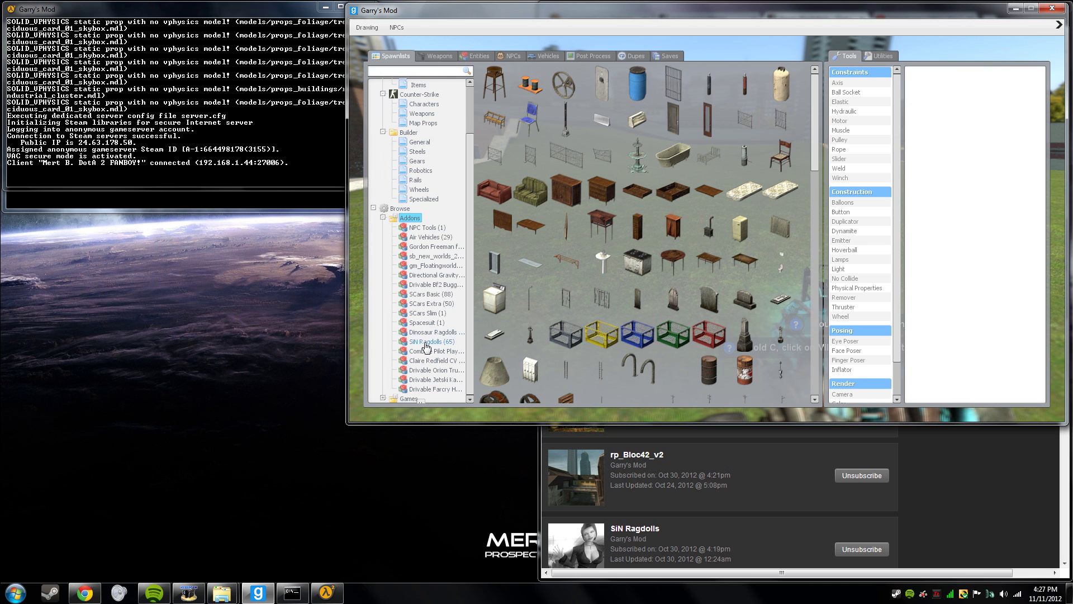
click(426, 324)
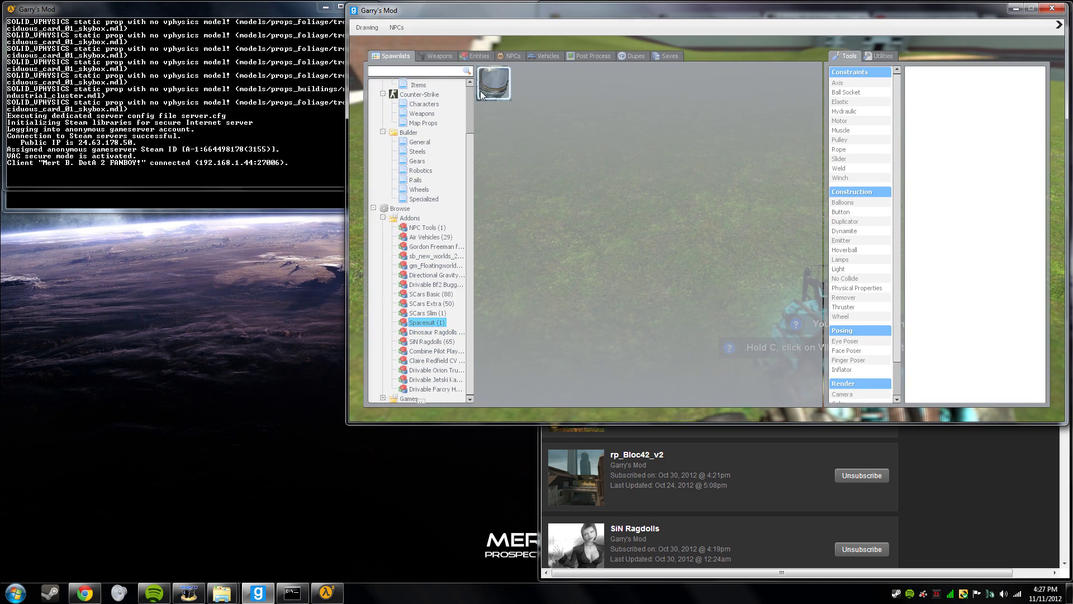
- Spawn the Spacesuit ragdoll on the grass, try moving it with the physics gun, and undo the spawn
click(493, 83)
key(w)
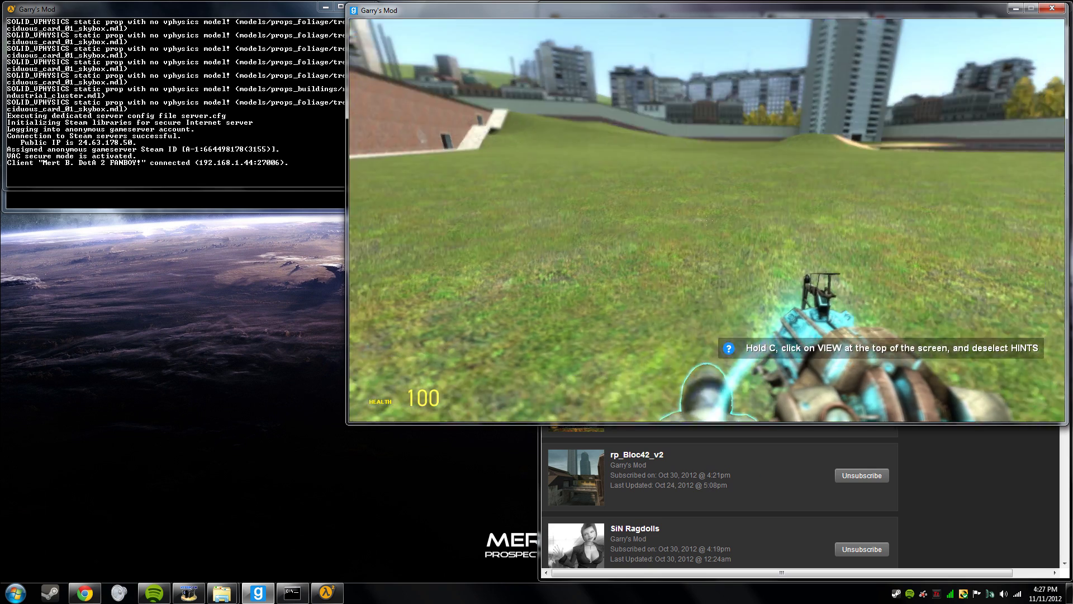
drag(707, 220, 707, 220)
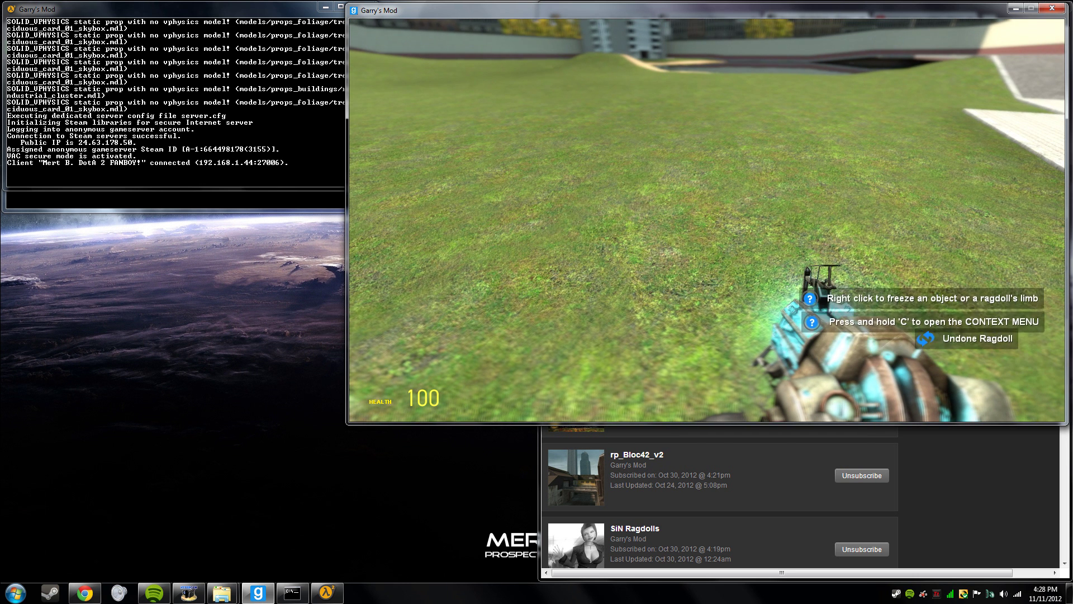
- Leave the game world and disconnect from the server
key(Escape)
click(392, 412)
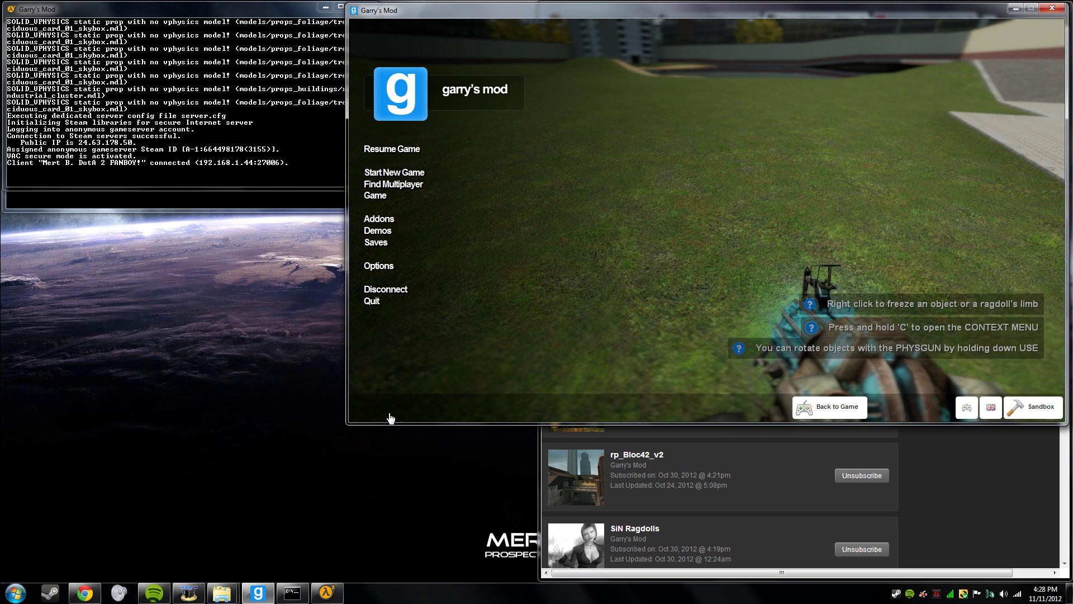
click(402, 297)
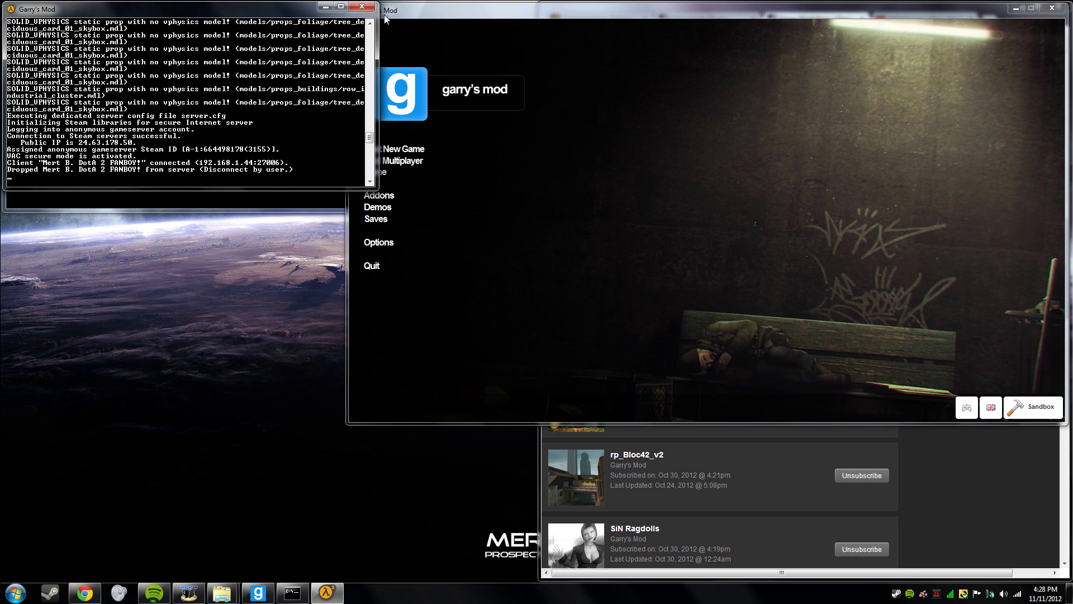
- Shut down the dedicated server console and terminate its batch job by answering y
click(372, 14)
click(361, 9)
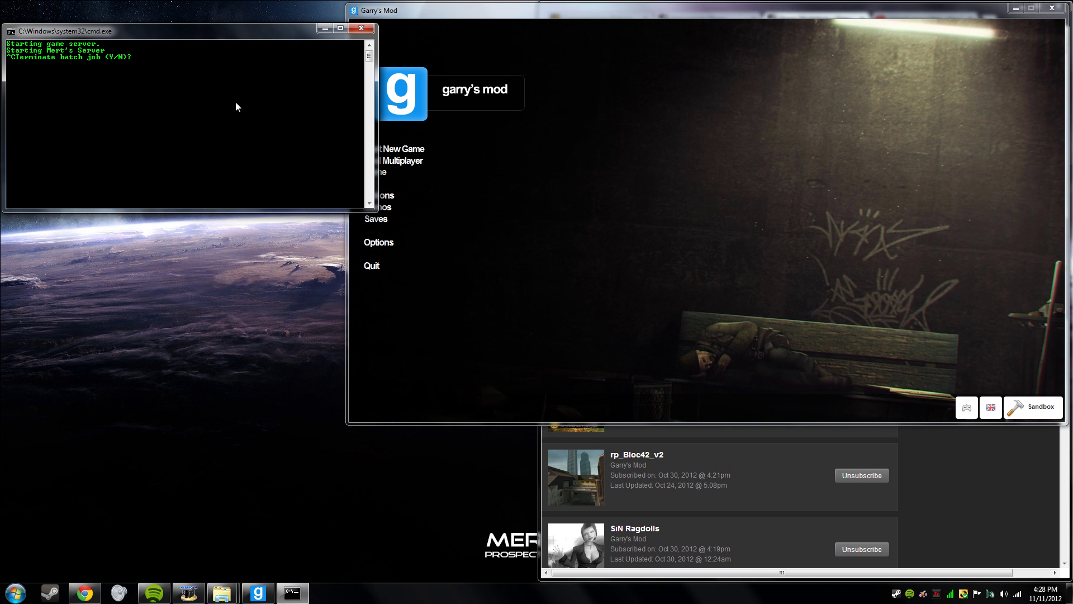
key(y)
key(Return)
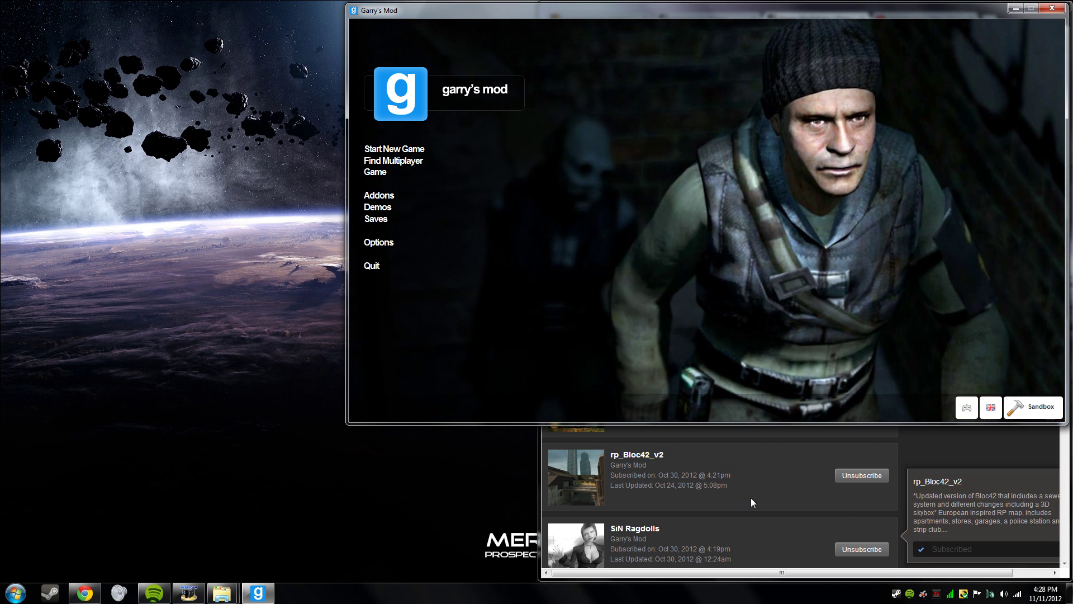
click(753, 502)
click(712, 37)
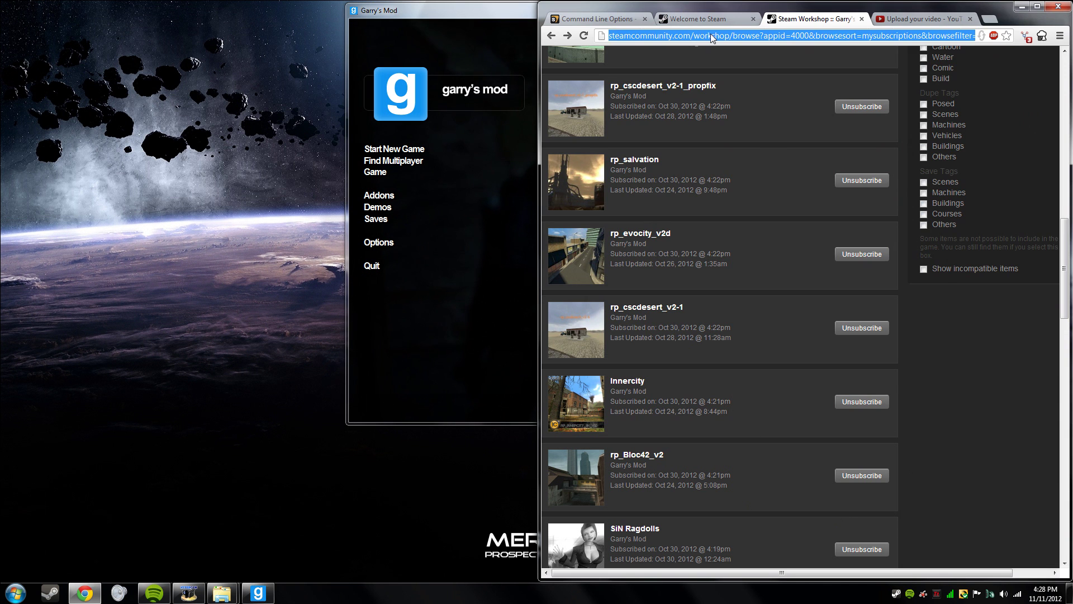
text(wiremod)
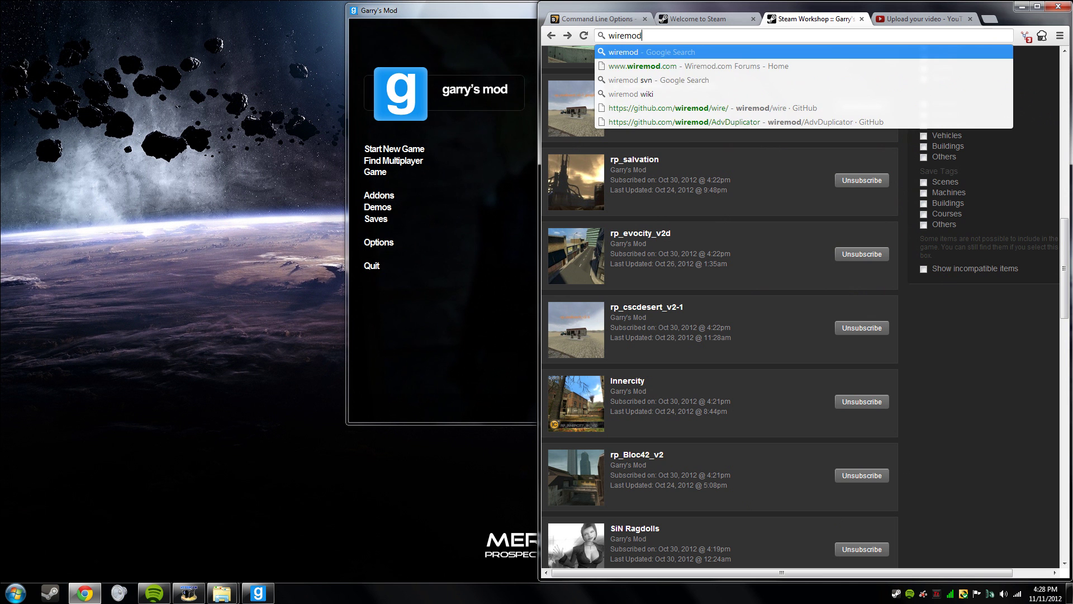
key(Down)
key(Return)
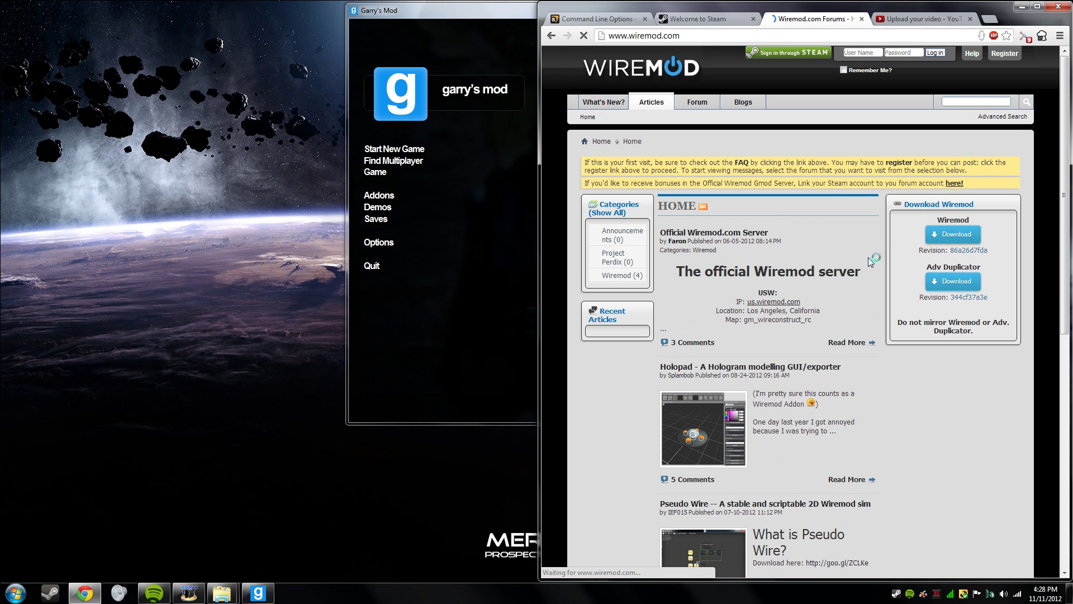
click(982, 231)
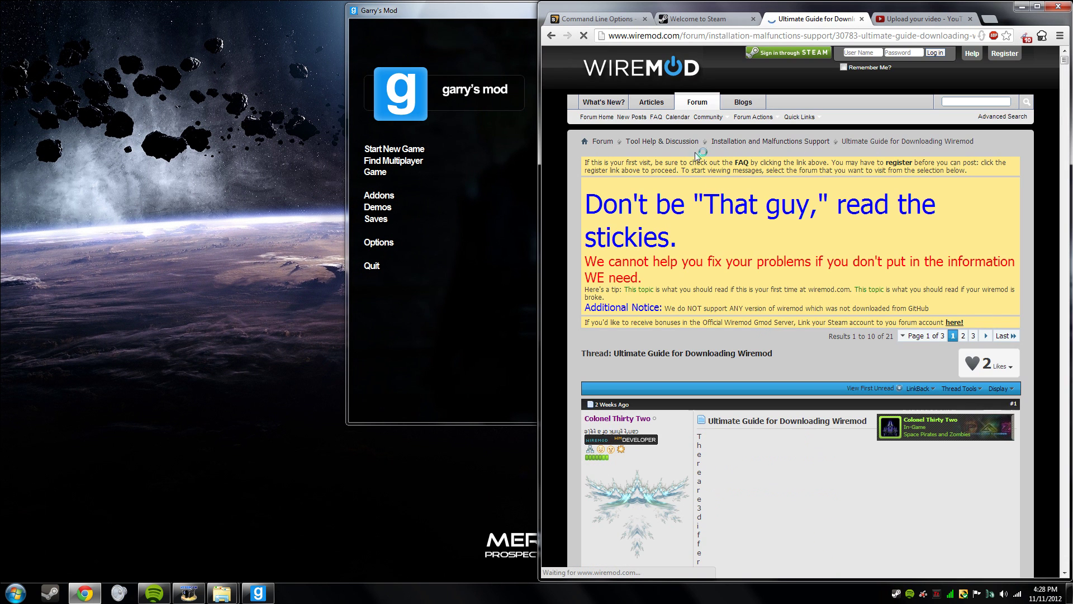
- Maximize the browser, read the guide's Wiremod download methods, and open its GitHub link for the wire master branch
double_click(774, 13)
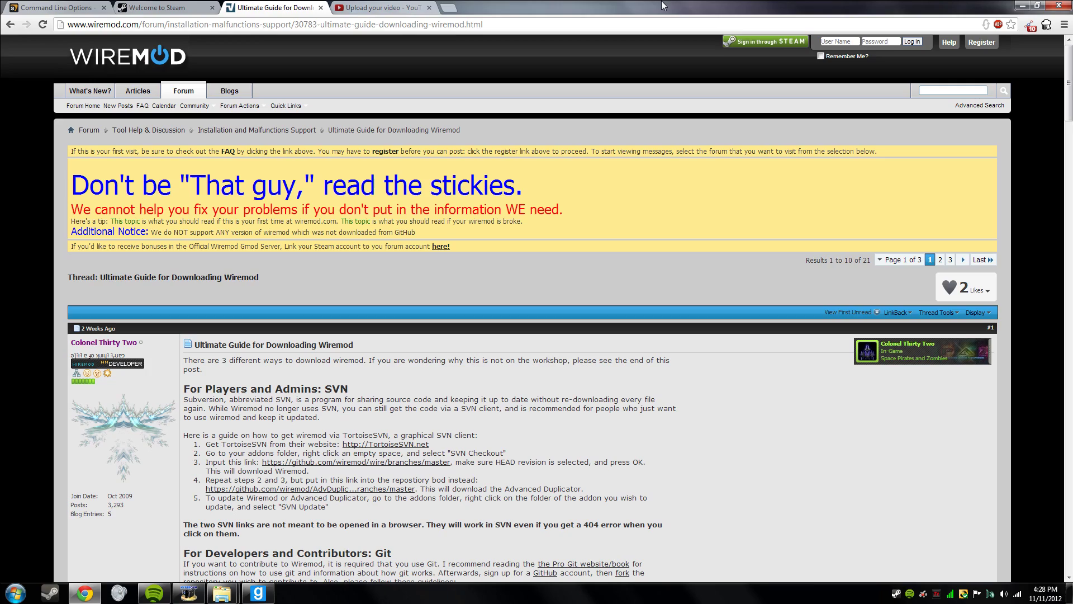
scroll(662, 367, down, 7)
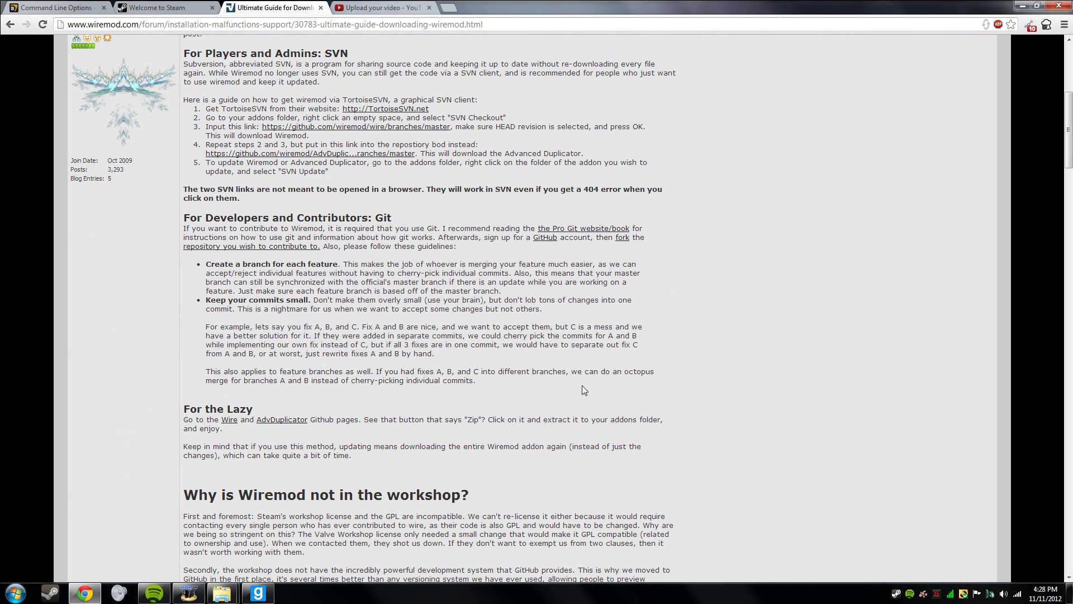
scroll(582, 385, up, 4)
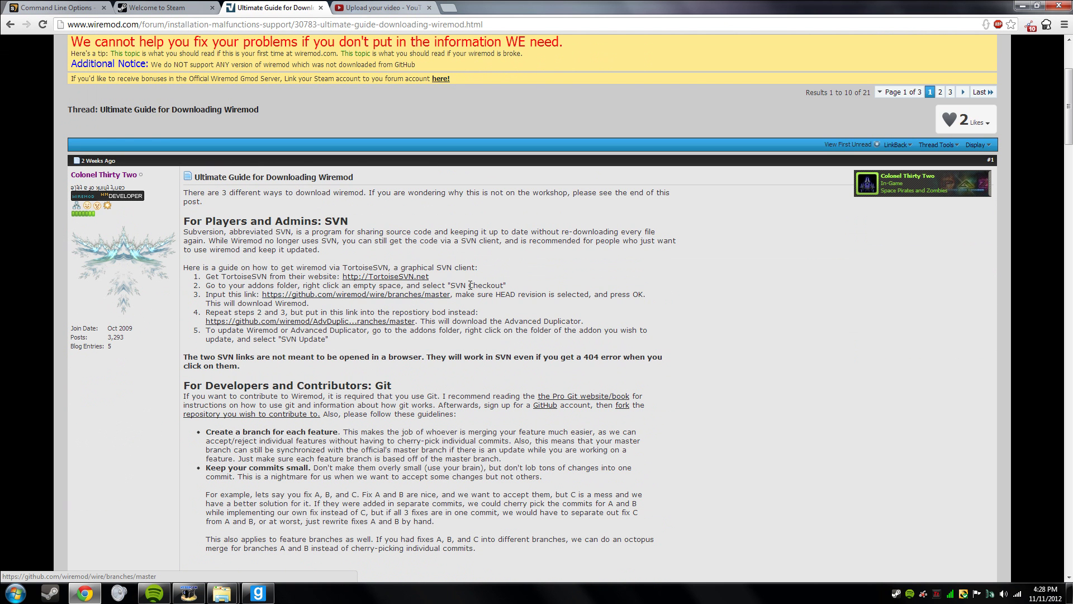
scroll(464, 298, down, 6)
scroll(377, 235, up, 6)
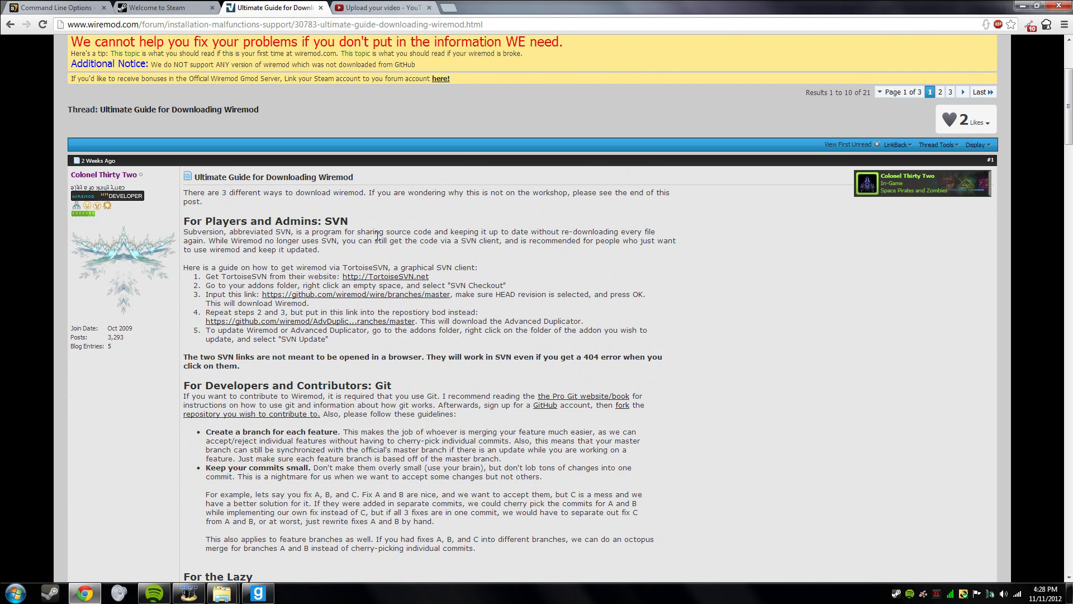
click(352, 295)
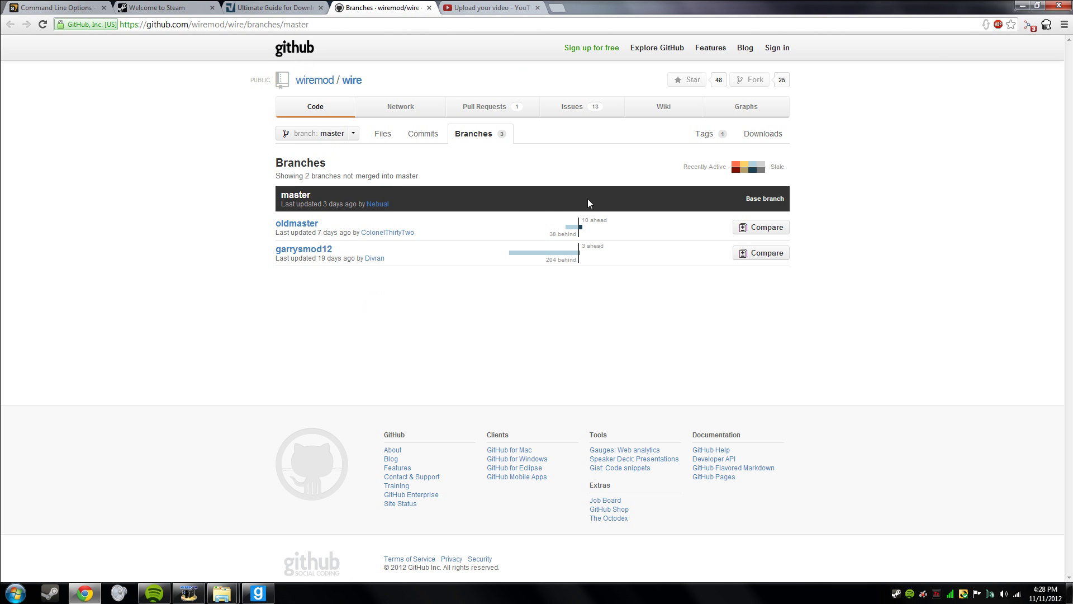
drag(309, 24, 266, 30)
key(BackSpace)
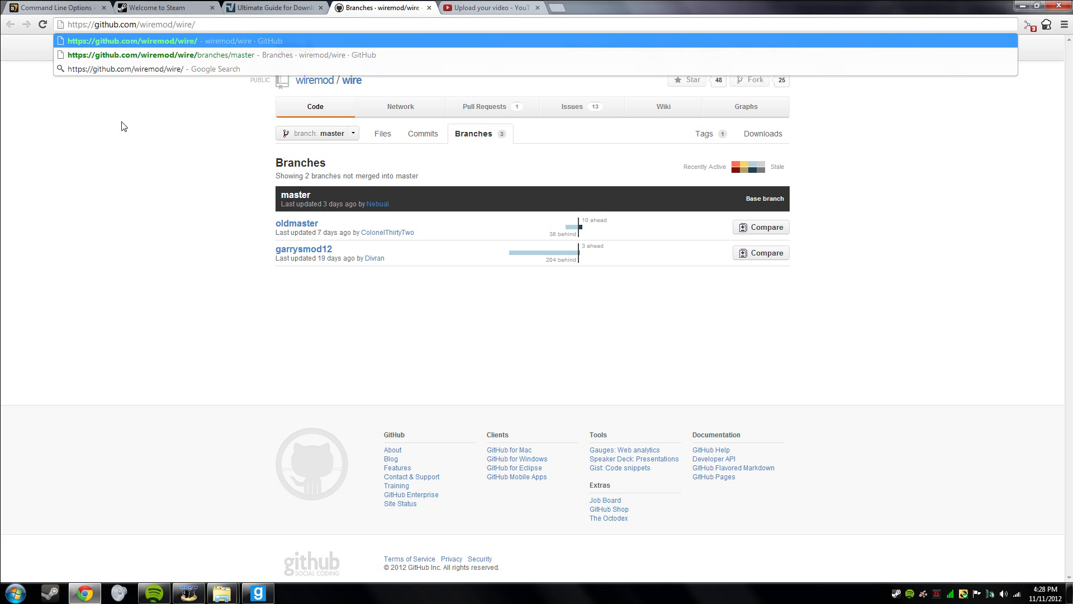
key(Return)
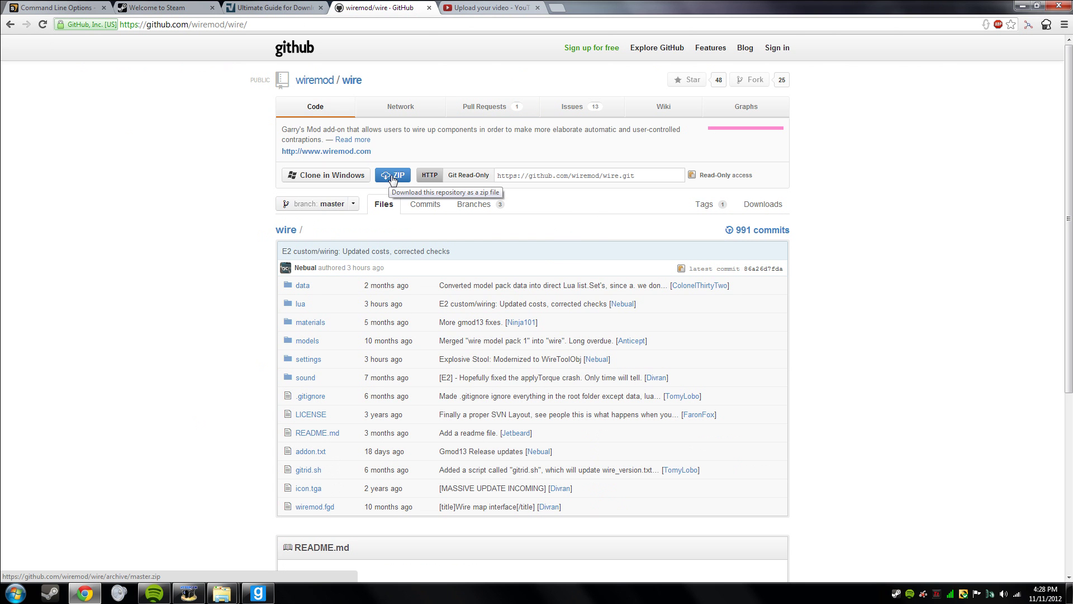
click(393, 176)
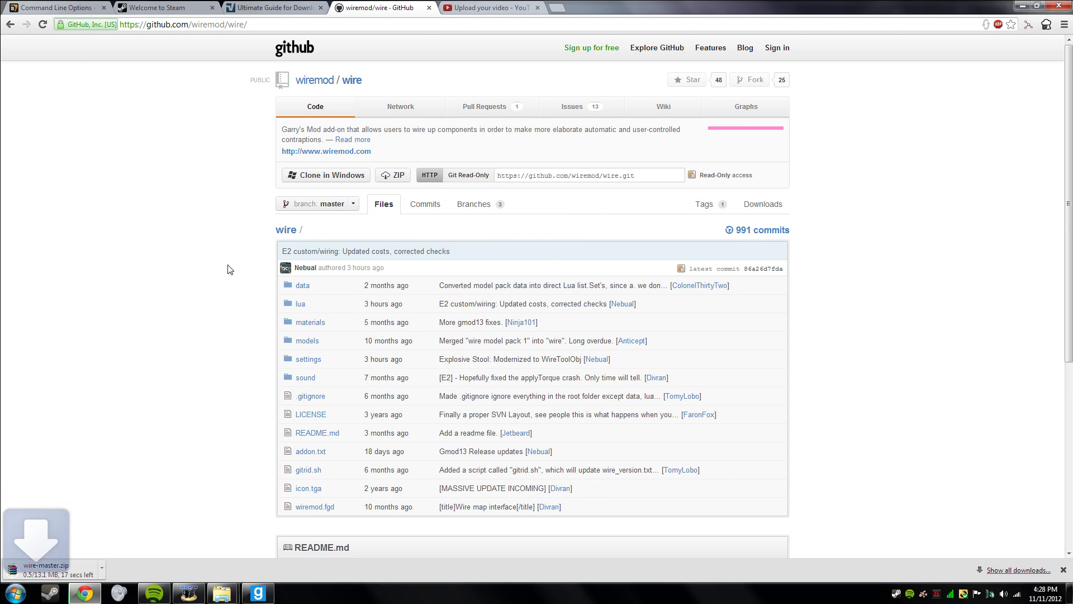
- Shrink the browser to half the screen and open the addons folder inside the server's garrysmod folder in Windows Explorer
key(super+Right)
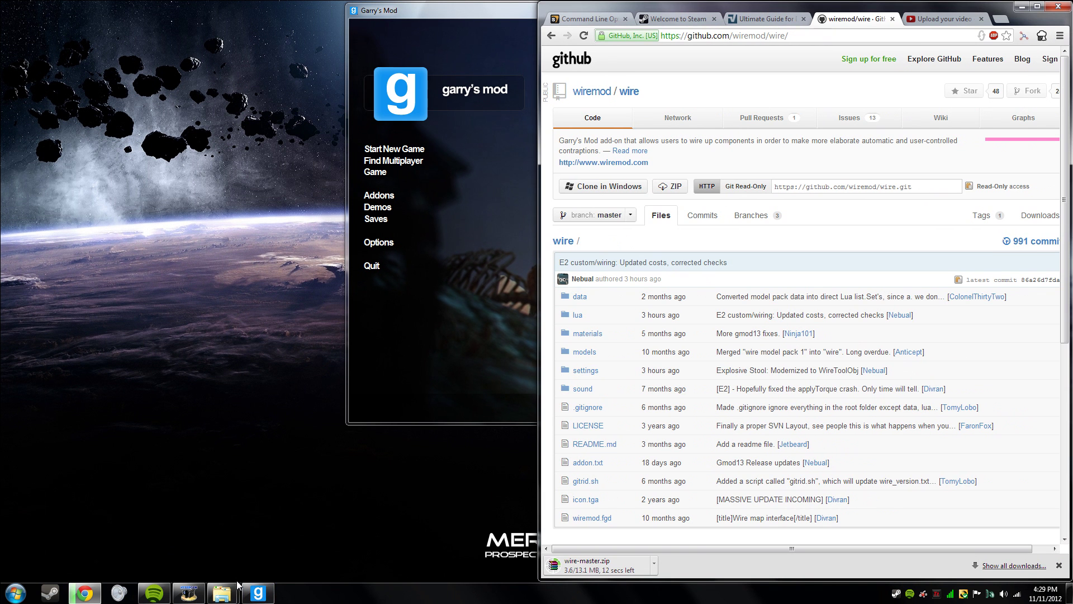
mouse_move(227, 591)
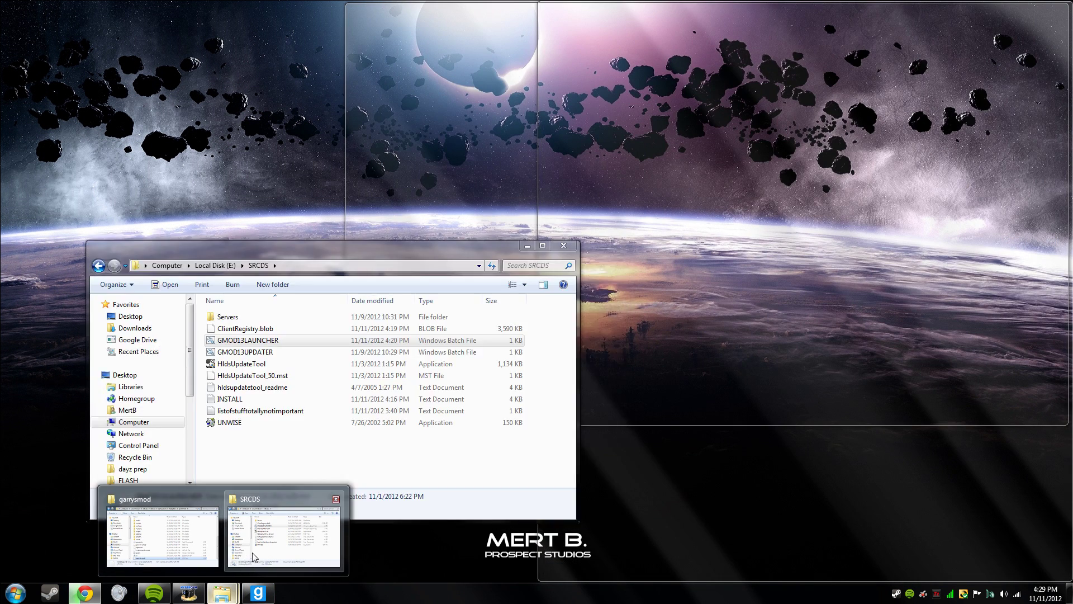
click(197, 547)
scroll(553, 353, up, 5)
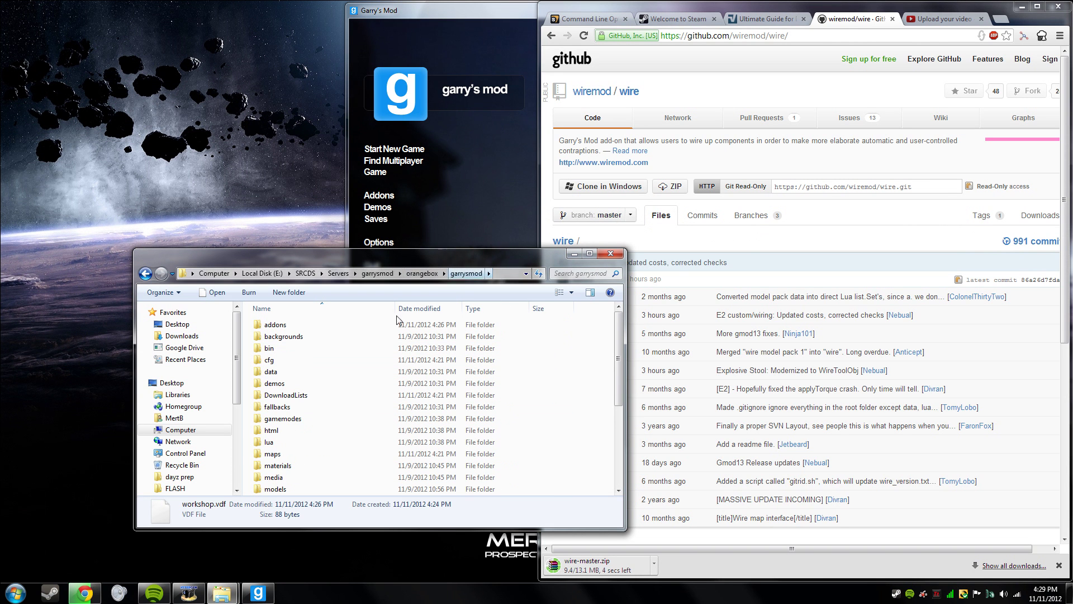
double_click(313, 328)
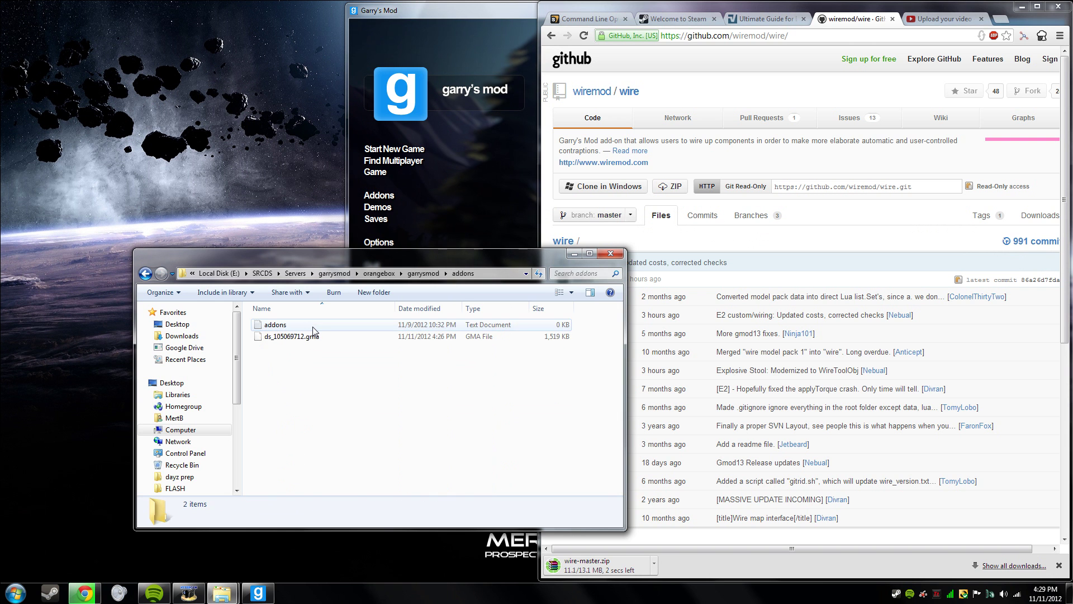
drag(327, 254, 219, 256)
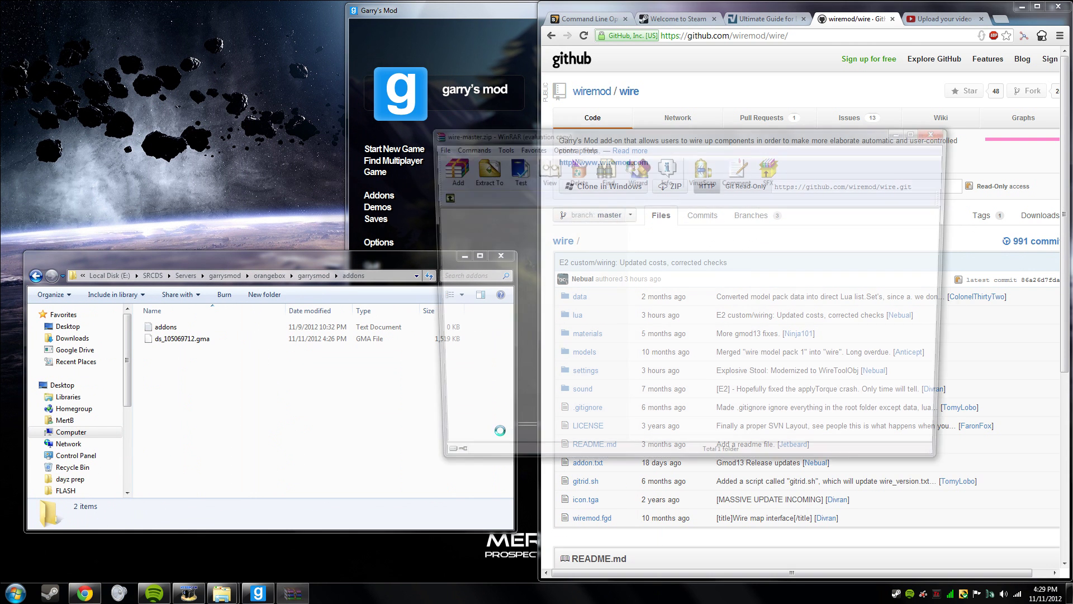
- Dismiss the WinRAR license reminder and extract the wire-master folder from wire-master.zip into the server's addons folder
click(472, 237)
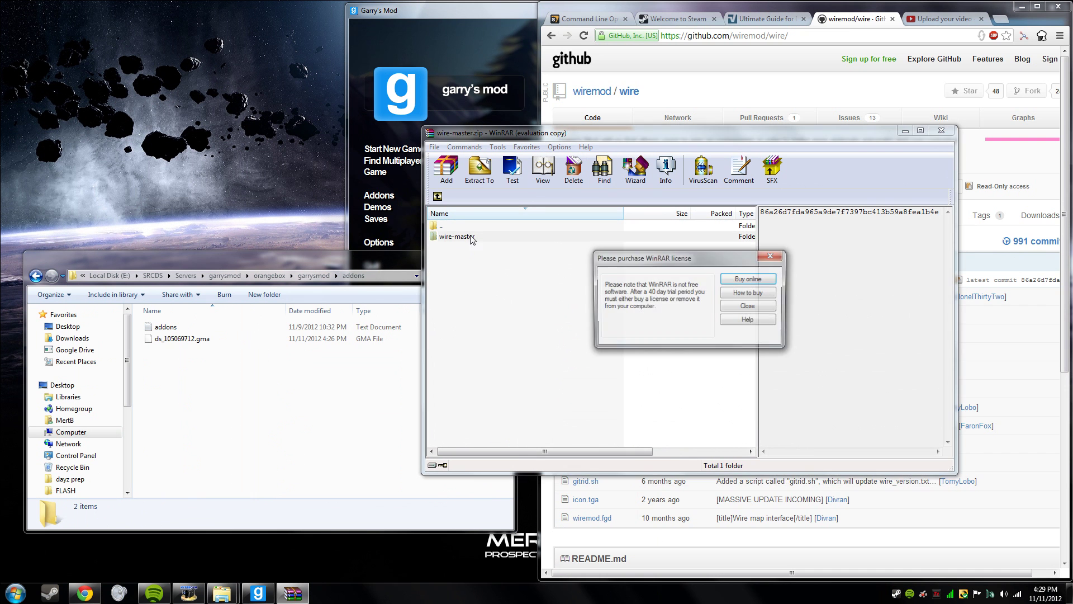
click(751, 306)
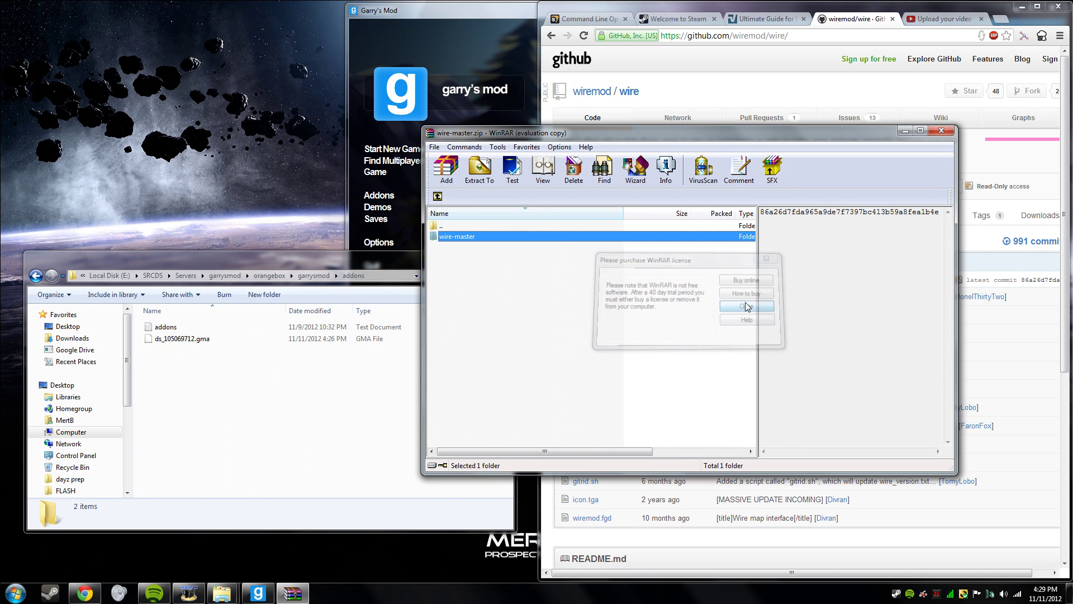
double_click(481, 237)
double_click(469, 226)
drag(465, 240, 338, 455)
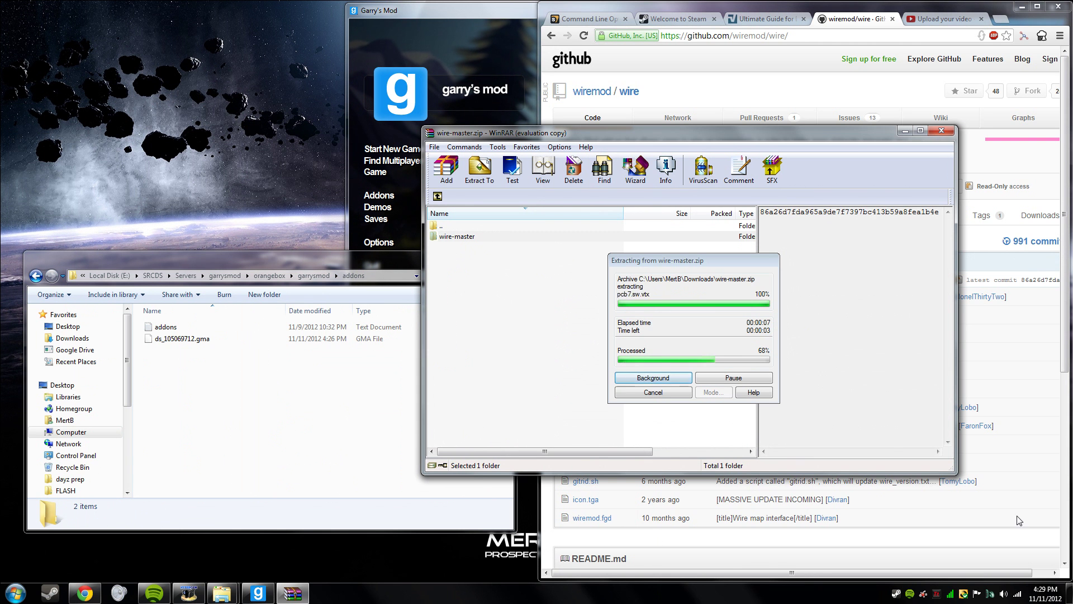
click(349, 530)
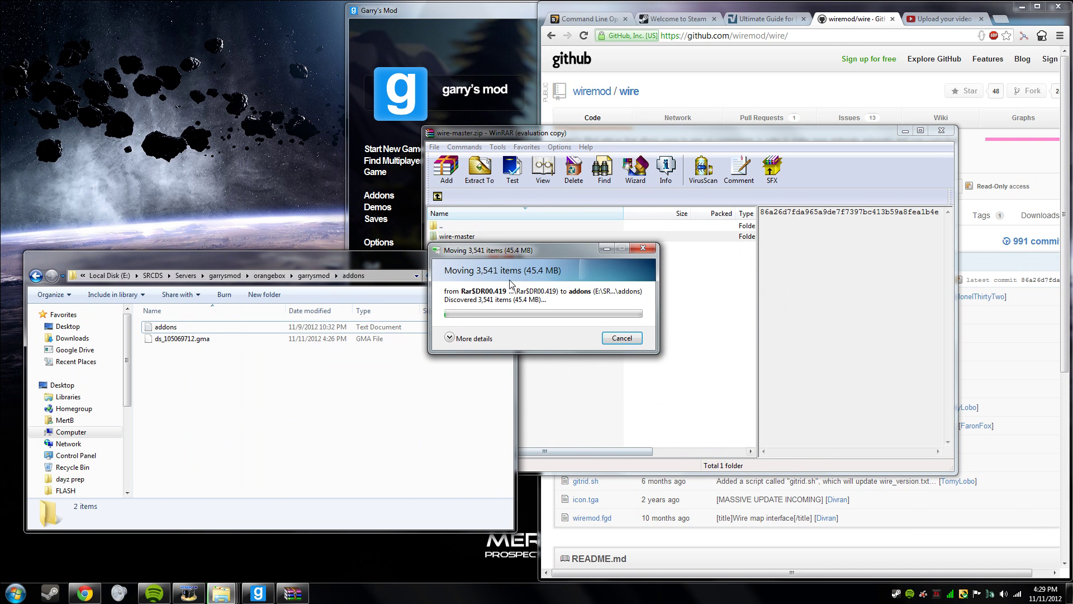
drag(518, 252, 505, 384)
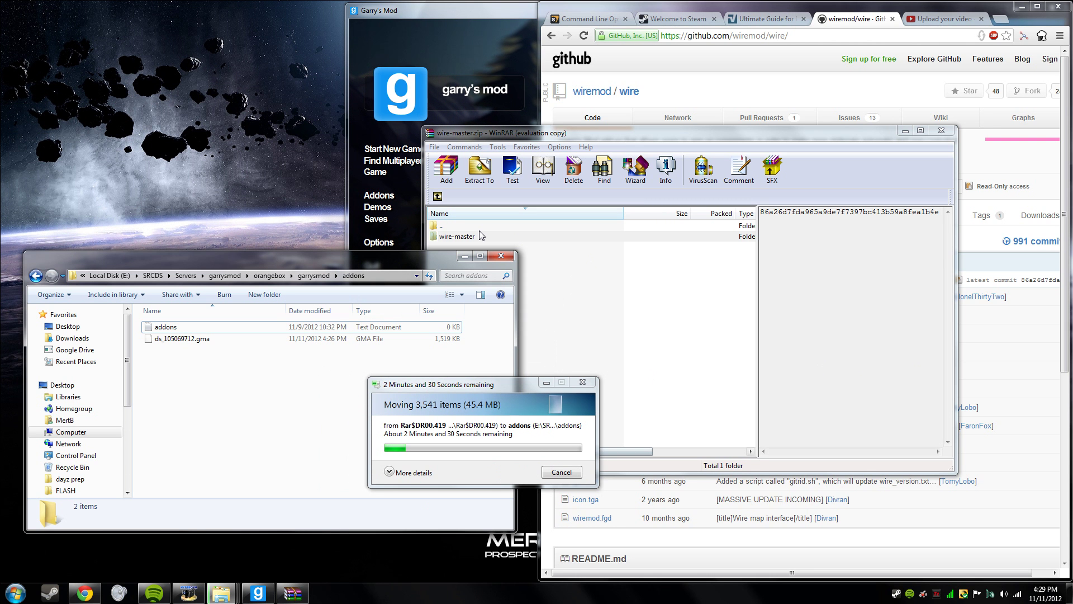
click(390, 472)
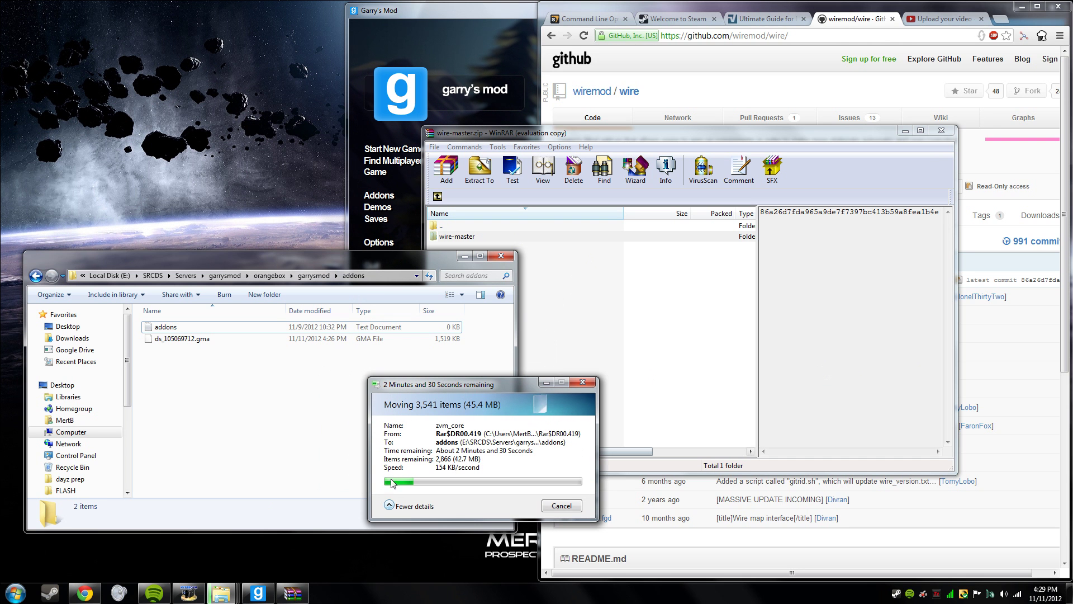
click(390, 507)
right_click(394, 597)
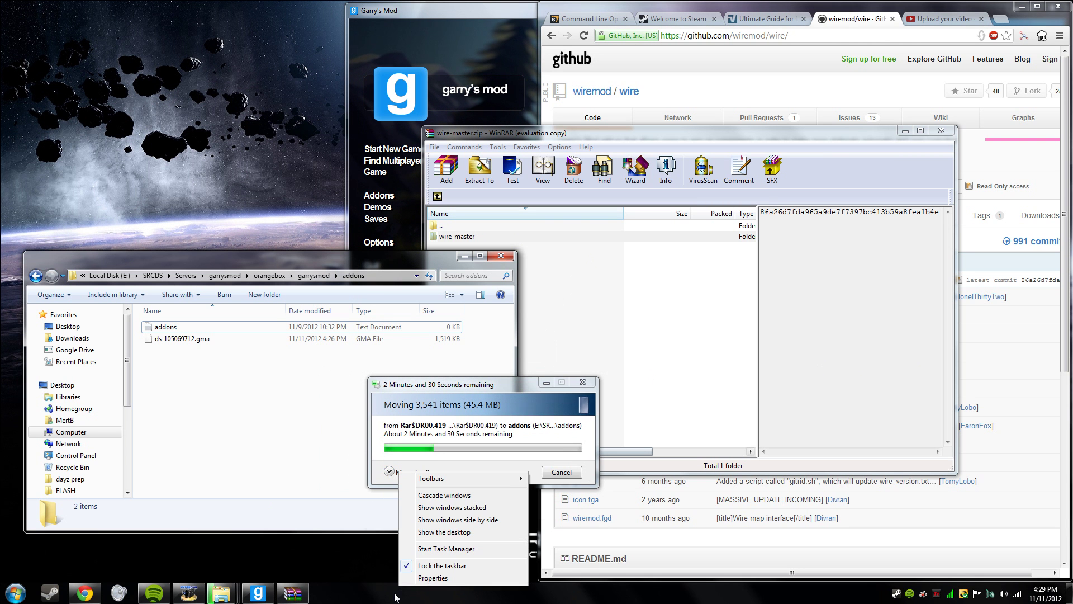
click(391, 407)
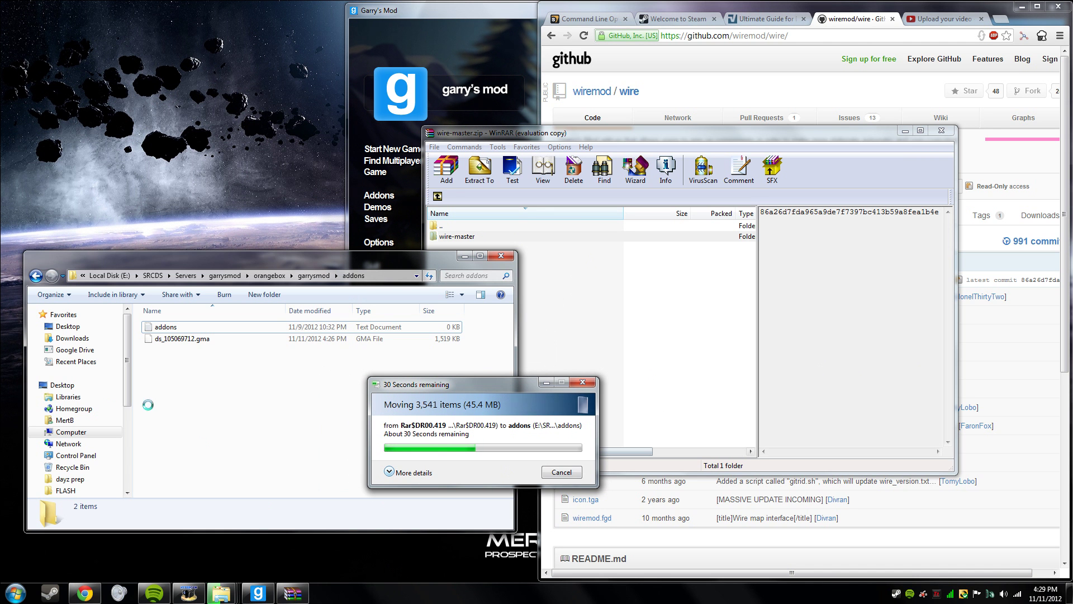
click(408, 472)
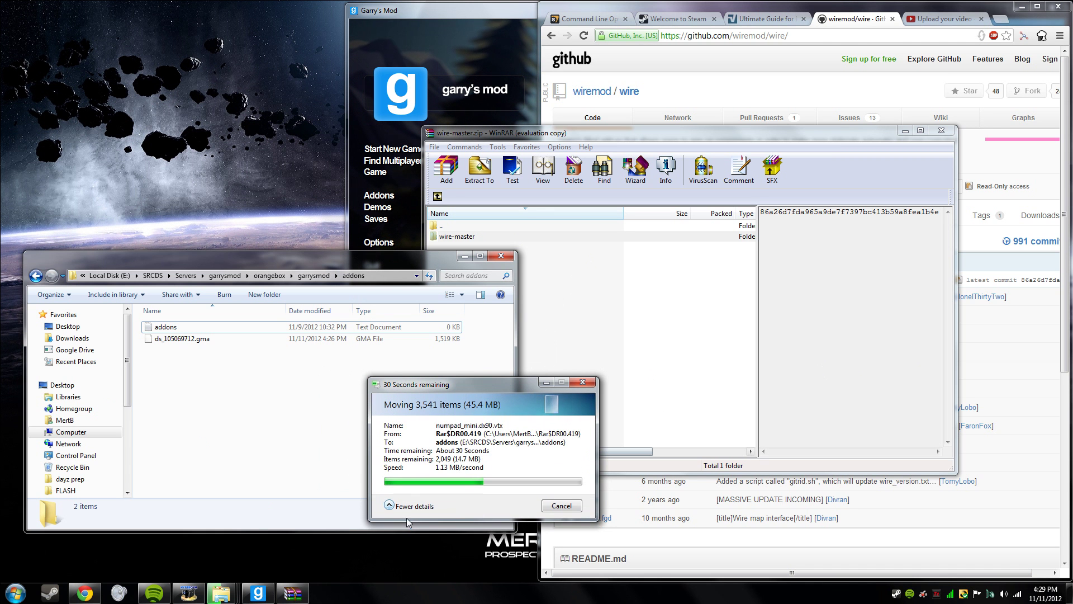
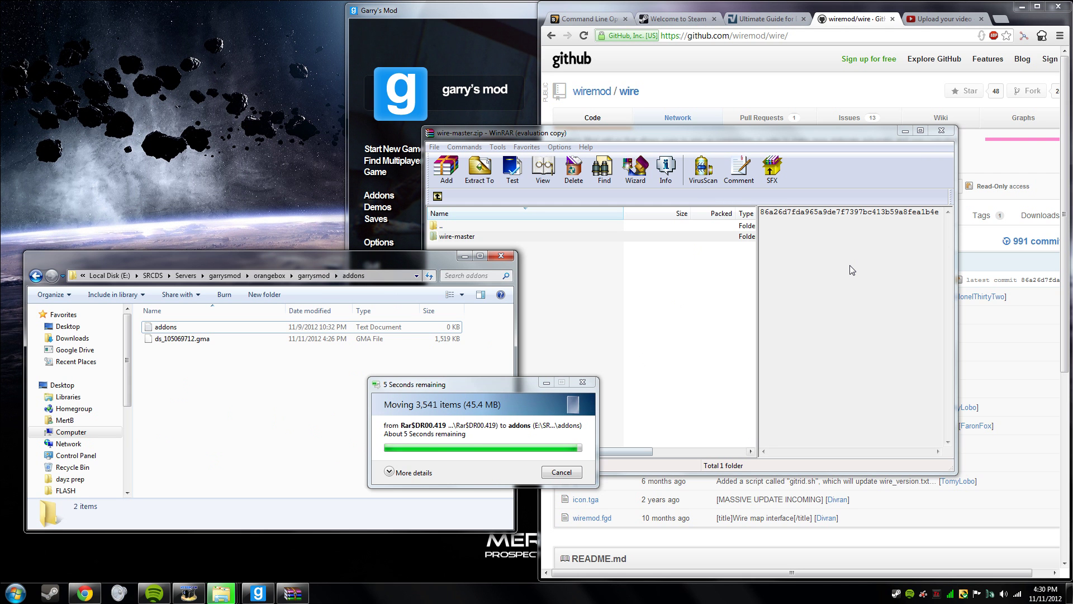
- Close the wire-master.zip archive window and open the extracted wire-master folder inside addons
click(852, 270)
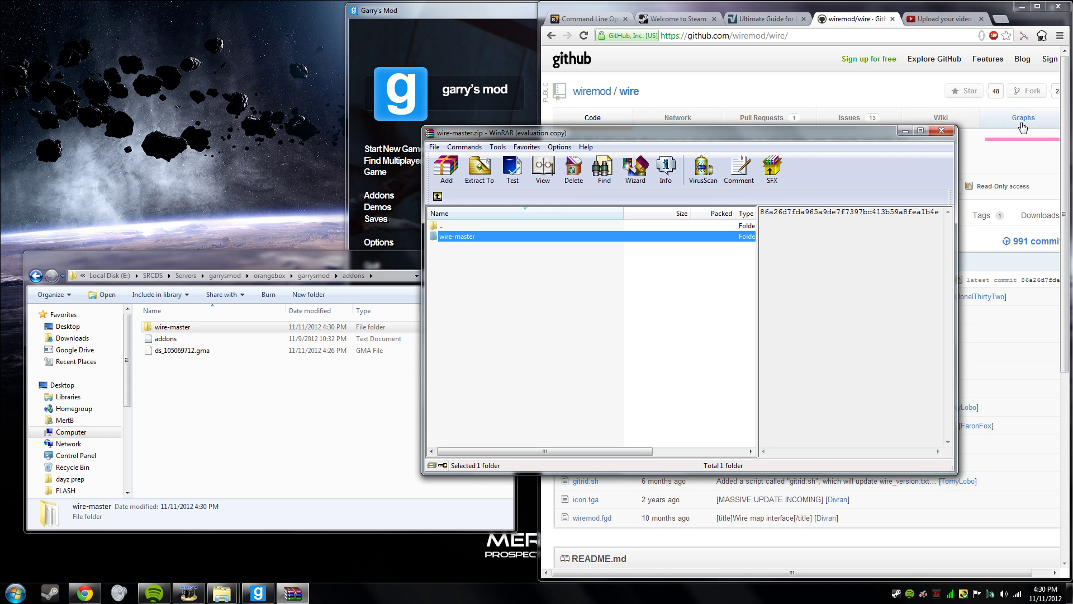
click(941, 132)
double_click(322, 327)
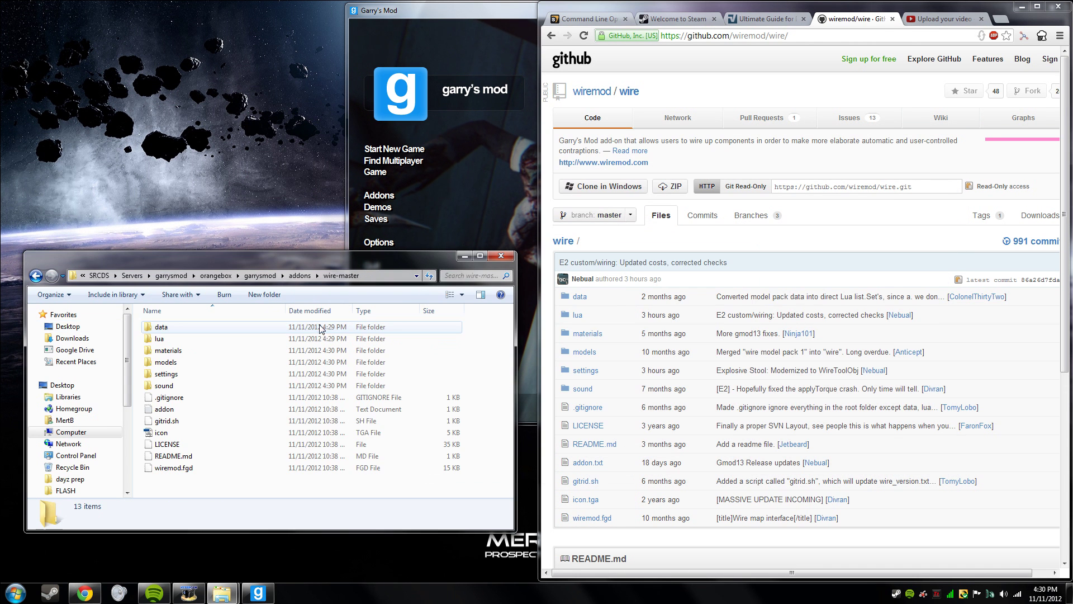
right_click(221, 409)
click(246, 172)
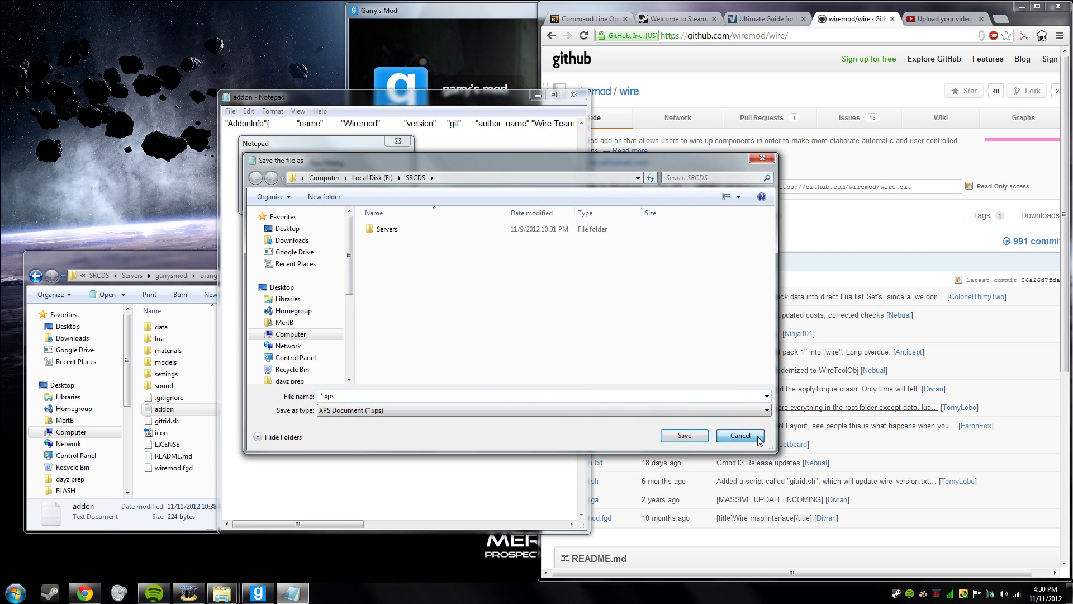
click(731, 429)
click(608, 337)
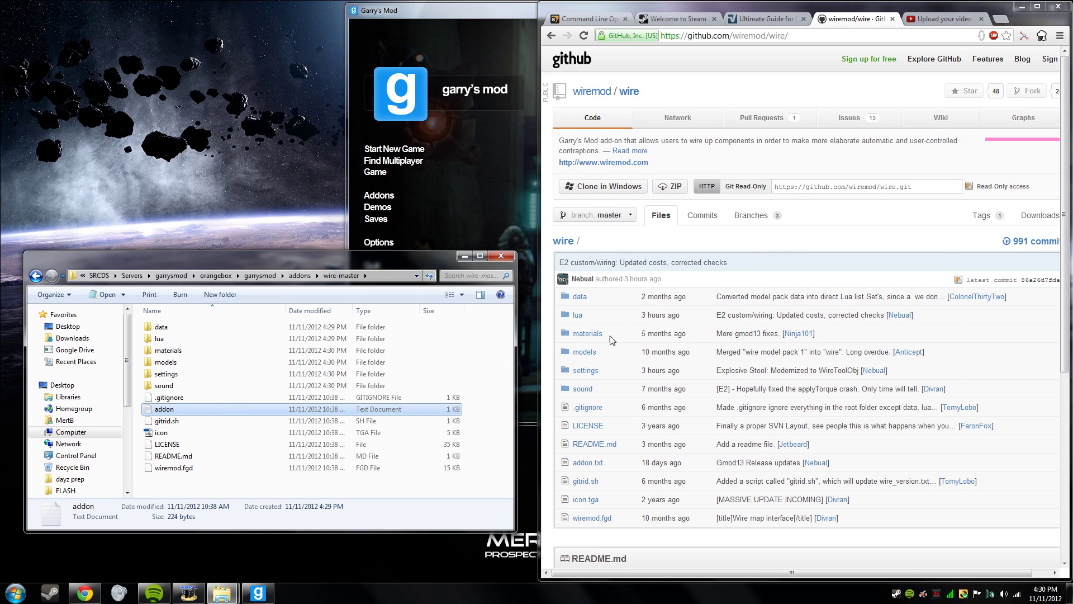
- Open wire-master's addon text file in Notepad, examine the name entry that identifies the addon, and close the file
right_click(222, 414)
click(260, 189)
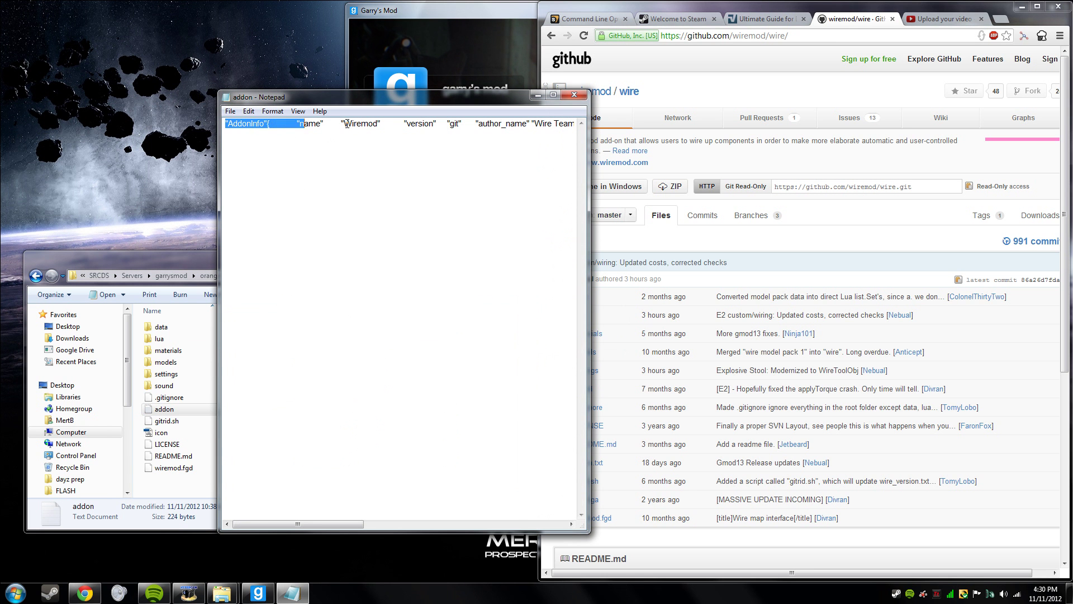
drag(344, 123, 385, 123)
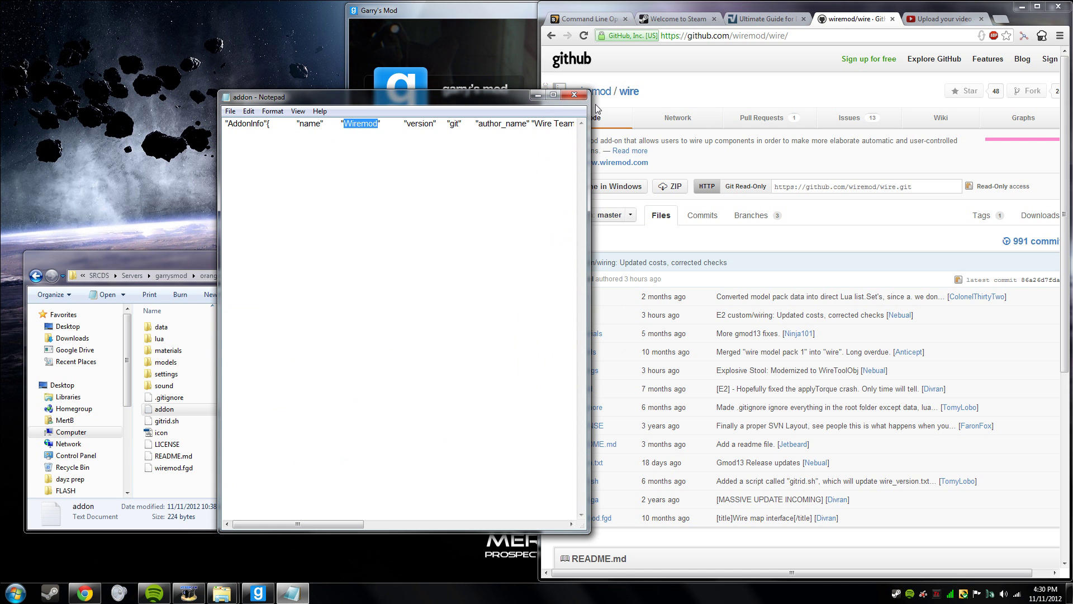
click(576, 96)
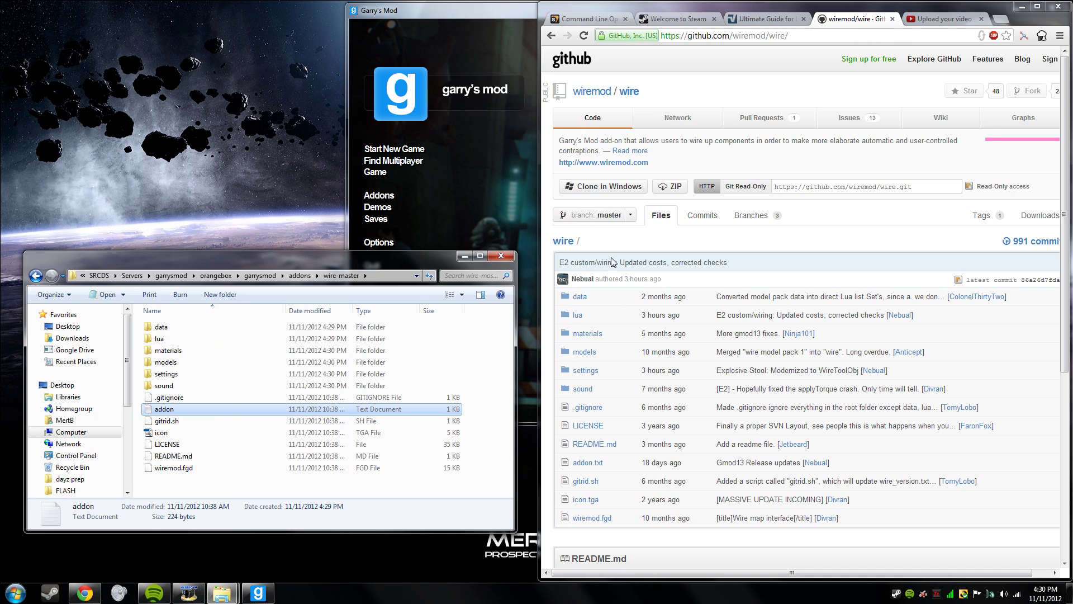
- Start the dedicated server with GMOD13LAUNCHER from the SRCDS folder and move its two console windows together
middle_click(99, 275)
mouse_move(222, 592)
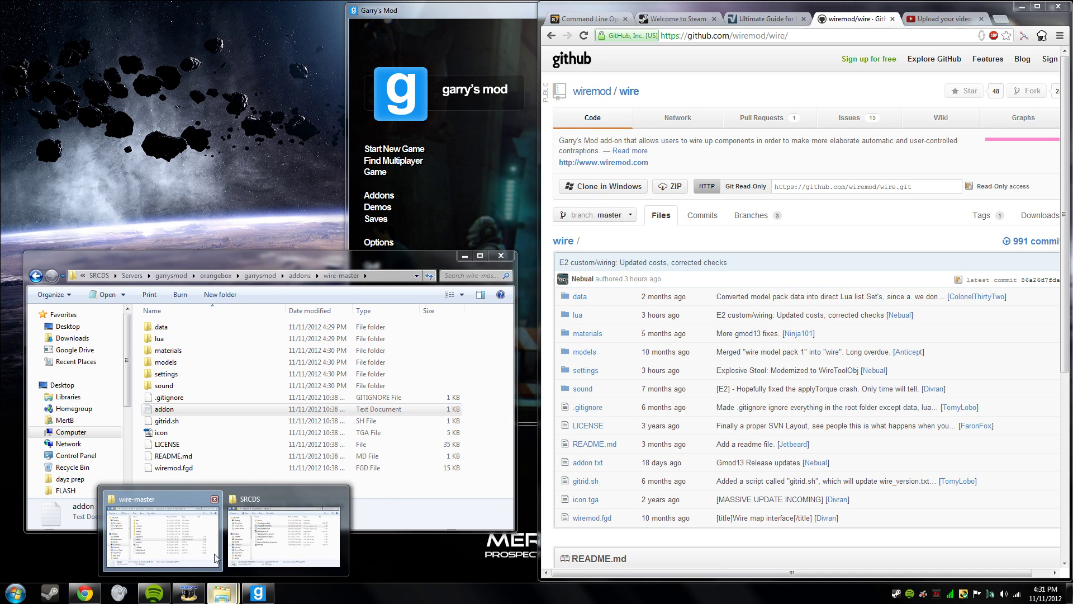
click(249, 555)
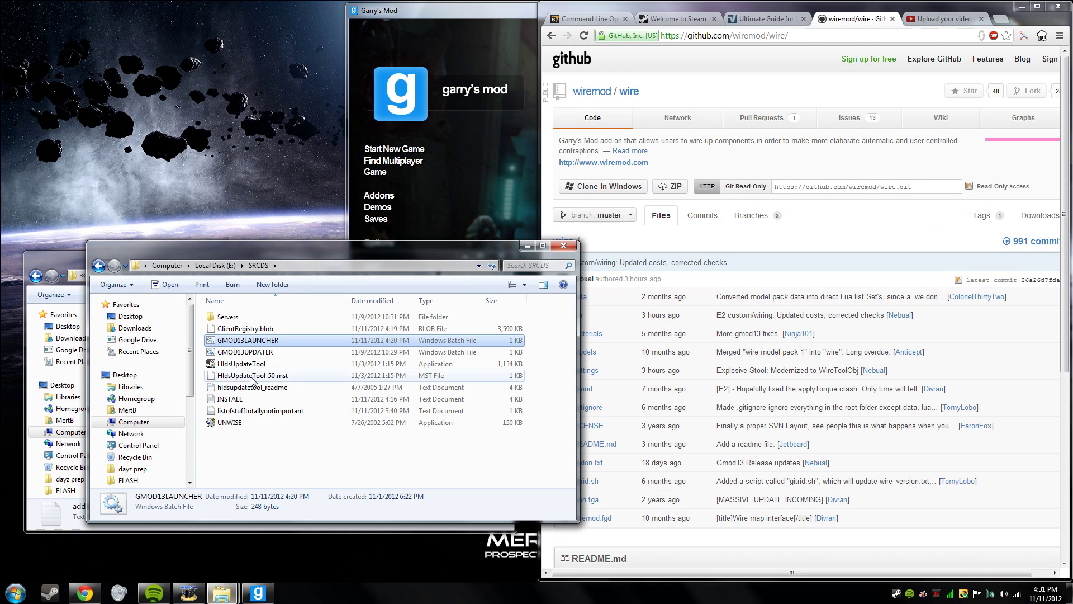
double_click(238, 341)
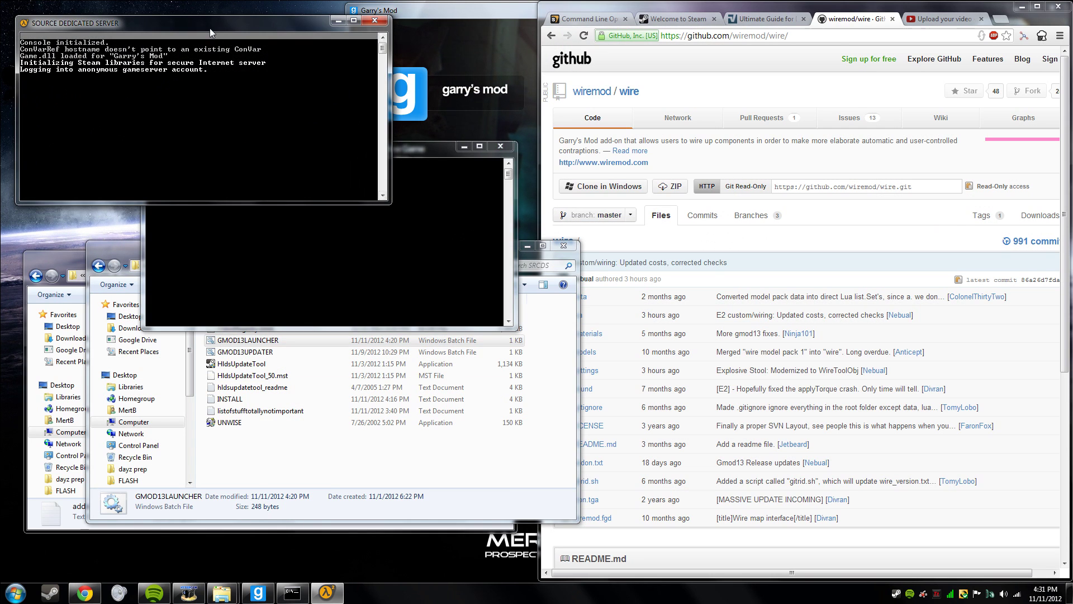
drag(211, 29, 201, 17)
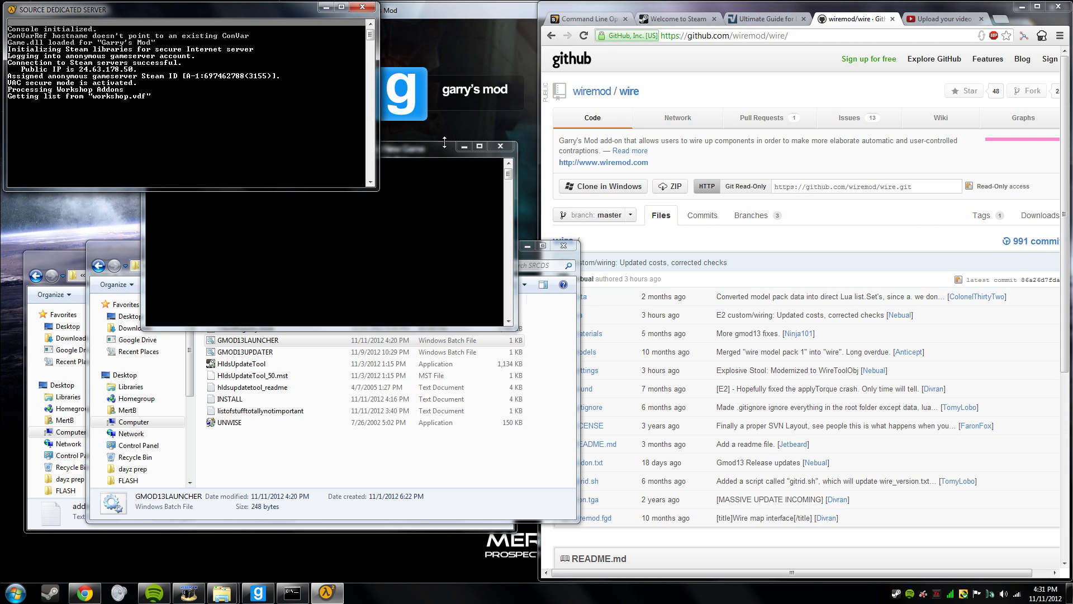
drag(445, 146, 306, 45)
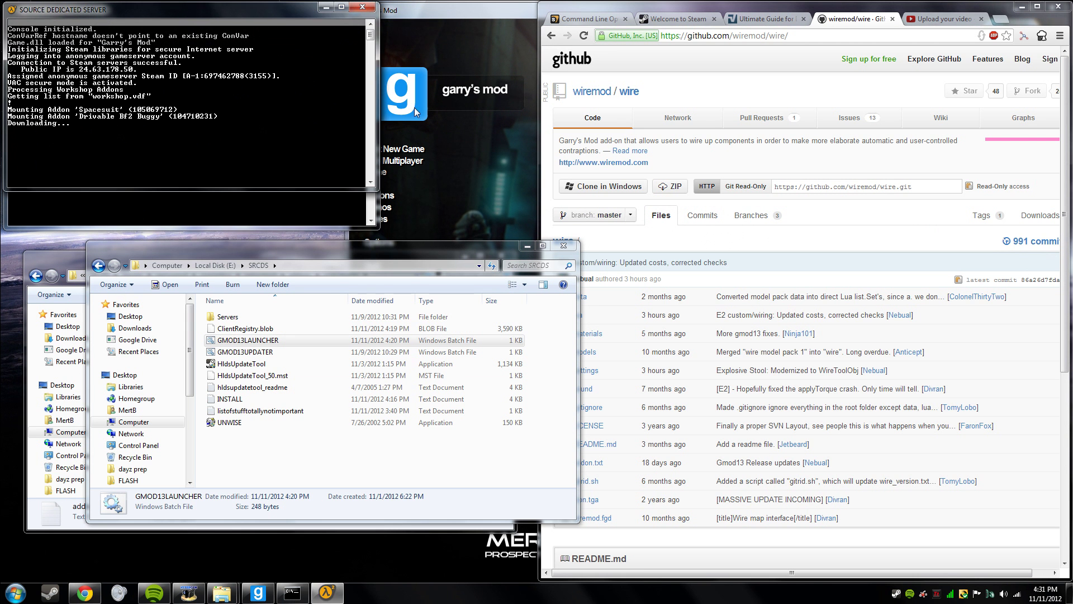
- Minimize the browser, the SRCDS folder and the wire-master folder, leaving the game and server console windows in view
click(440, 194)
click(1026, 4)
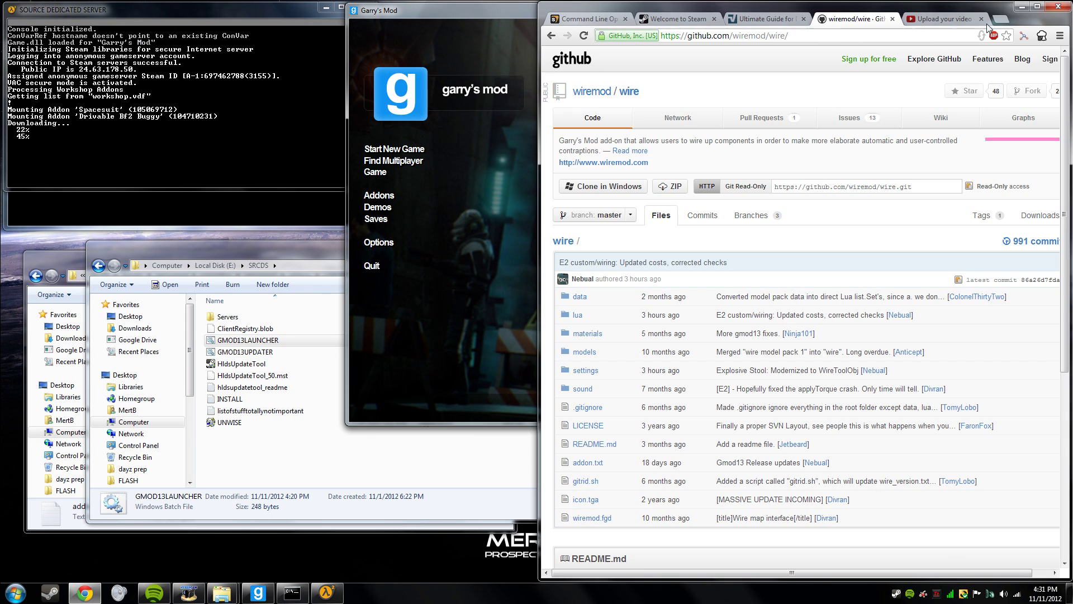
click(1026, 4)
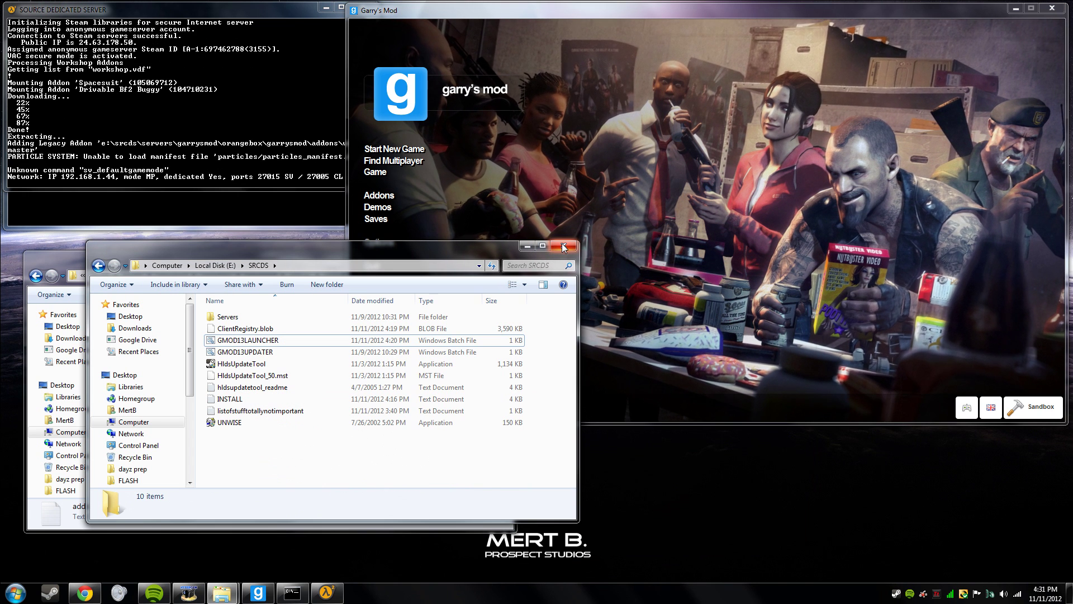
click(527, 246)
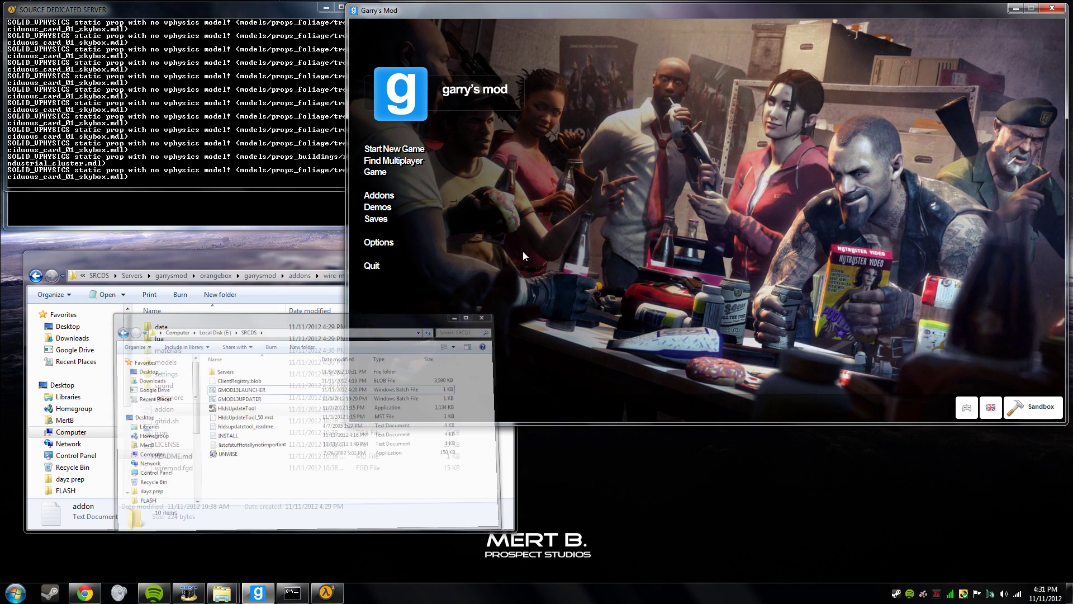
click(375, 478)
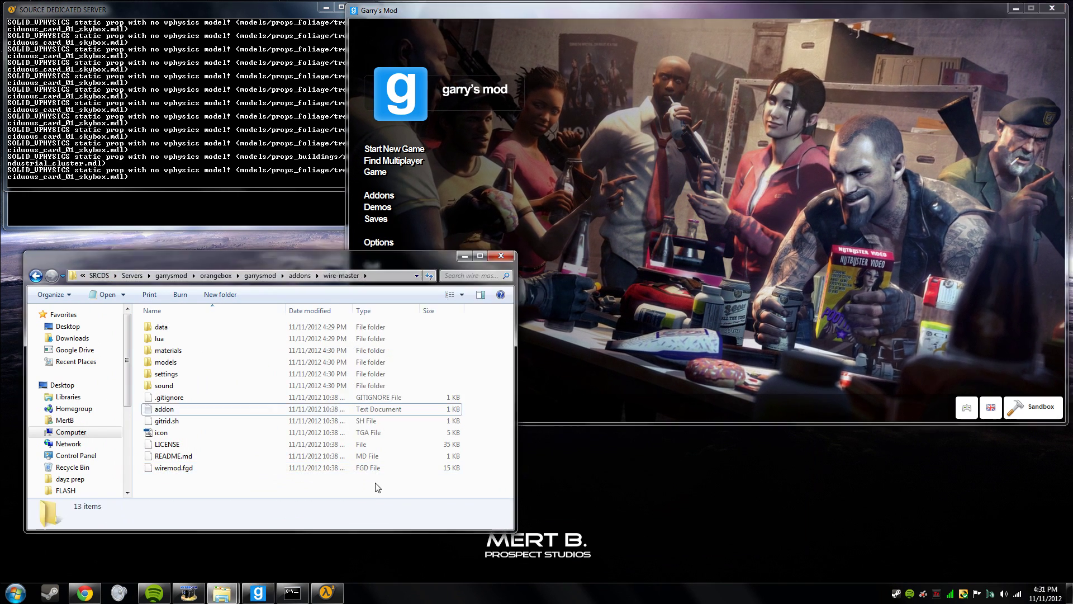
click(465, 256)
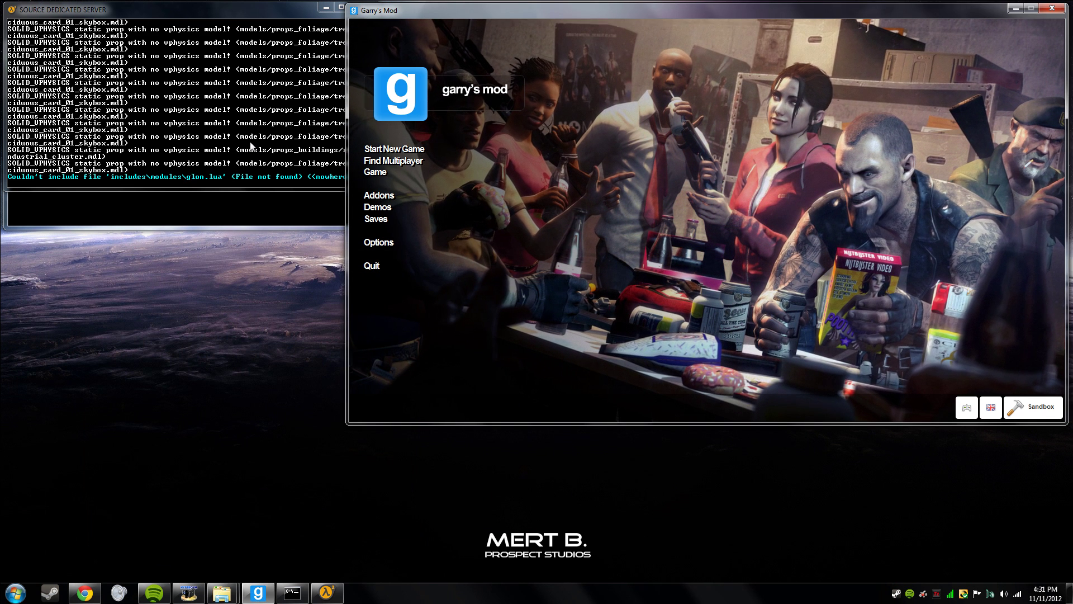
- Find the Garry's Mod sandbox server running gm_construct on the local network and join it
click(555, 183)
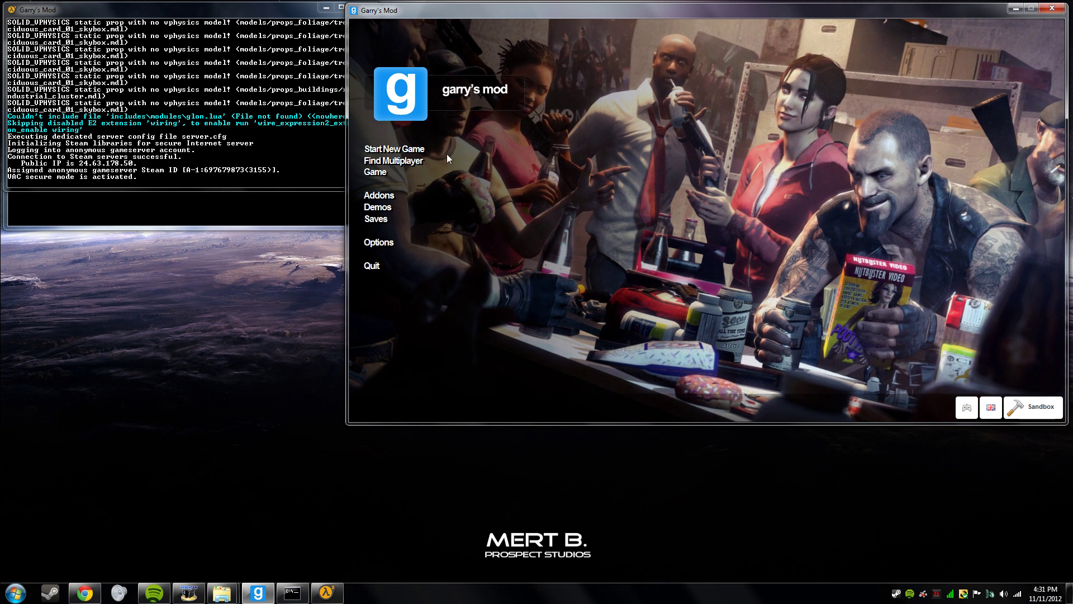
click(375, 166)
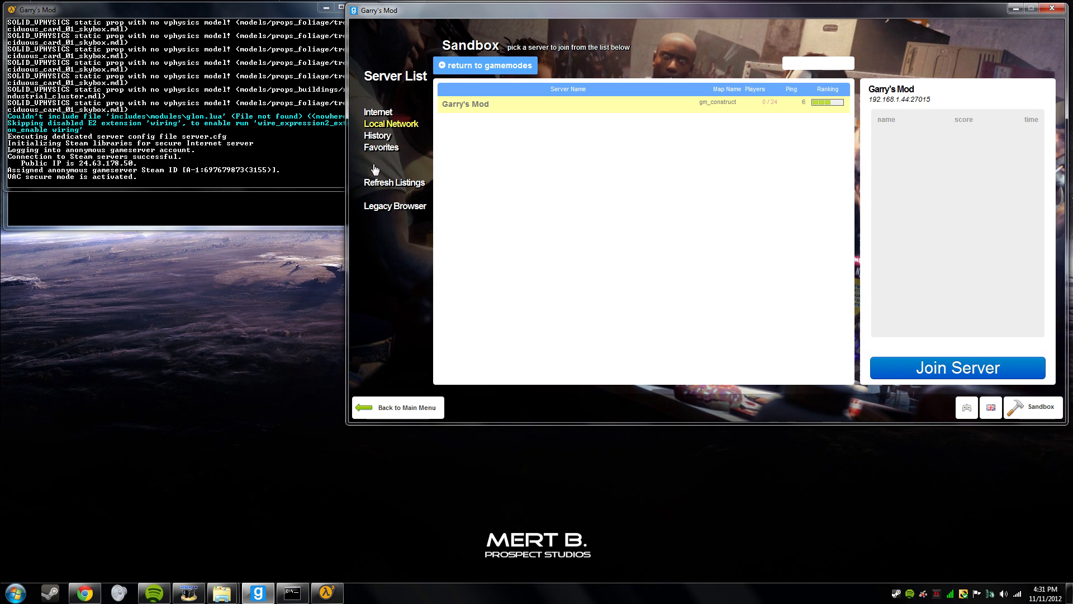
double_click(742, 116)
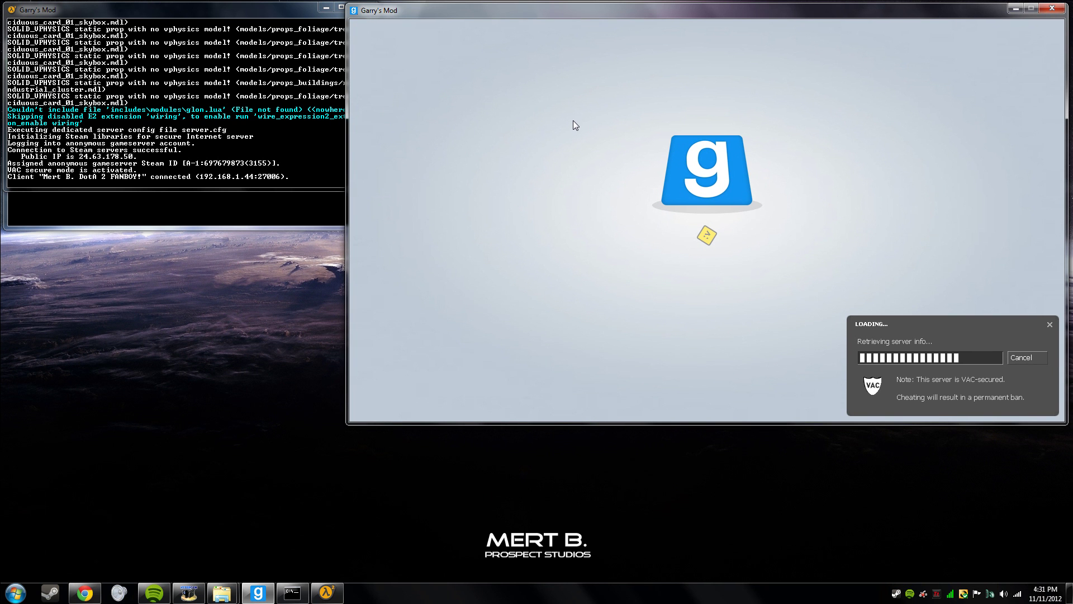
right_click(263, 311)
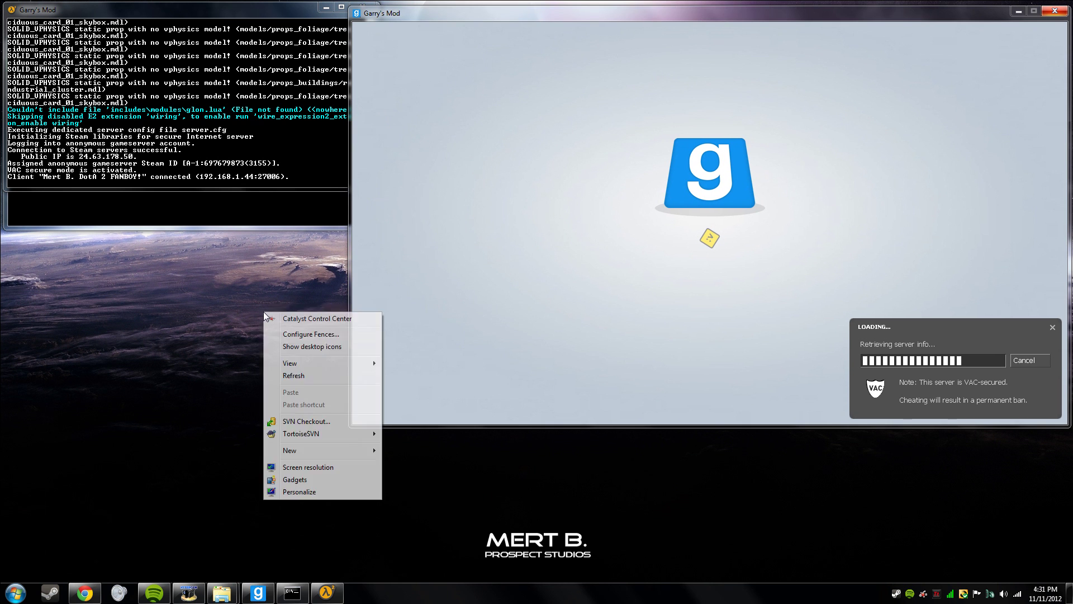
mouse_move(327, 434)
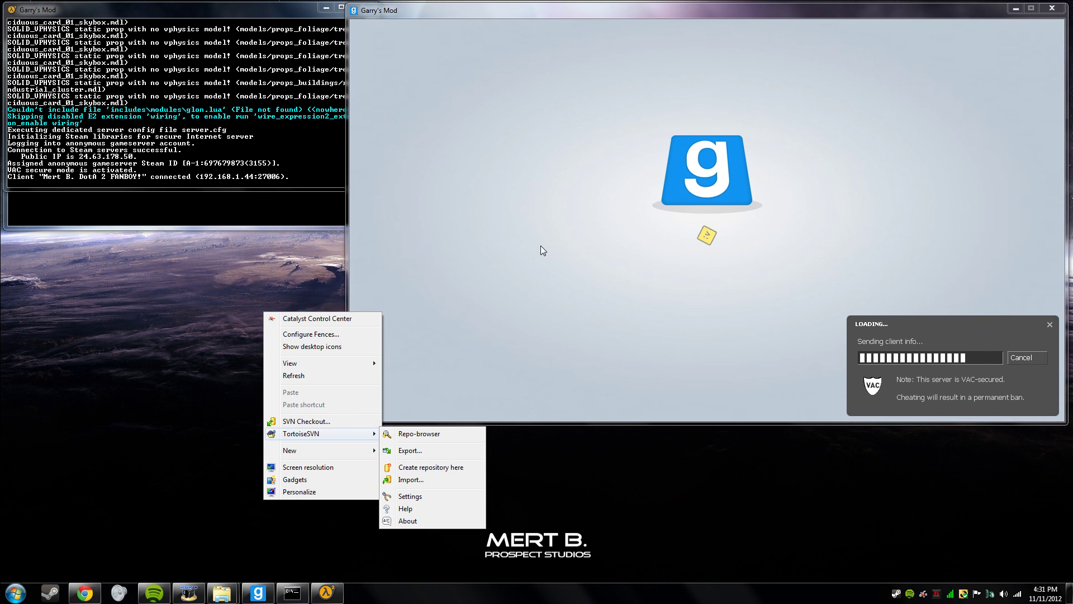
click(555, 265)
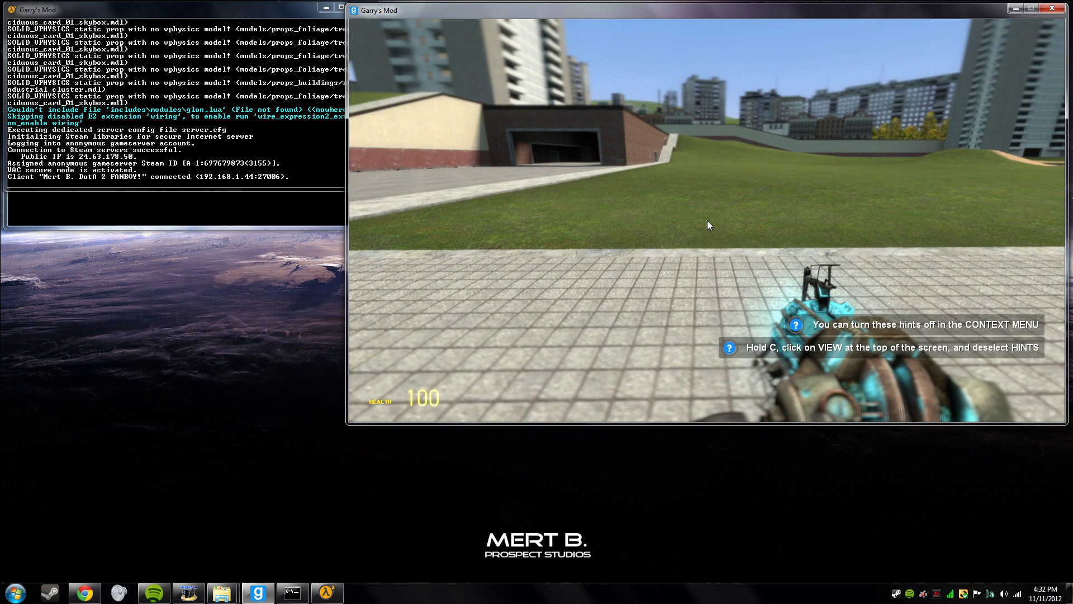
- Select the DHDD tool from the Wire tools and spawn a DHDD chip on the grass
key(q)
click(913, 56)
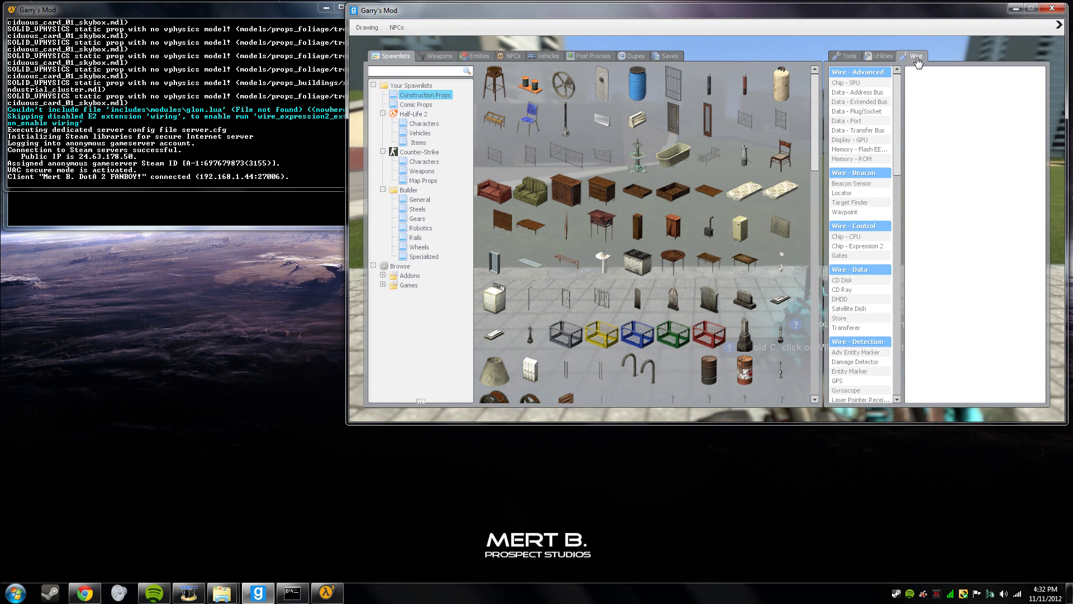
click(859, 130)
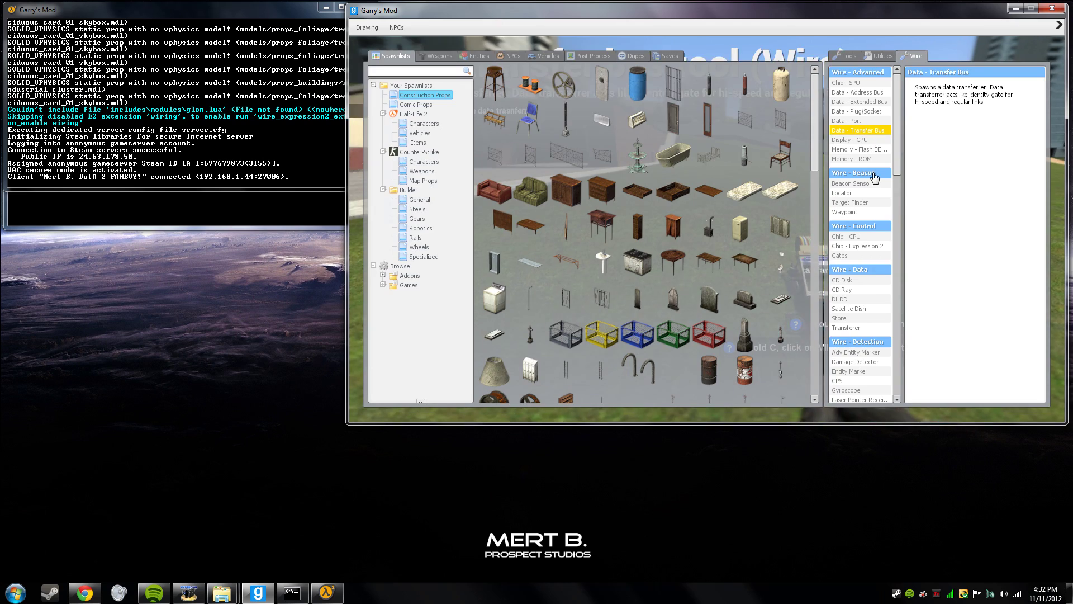
key(q)
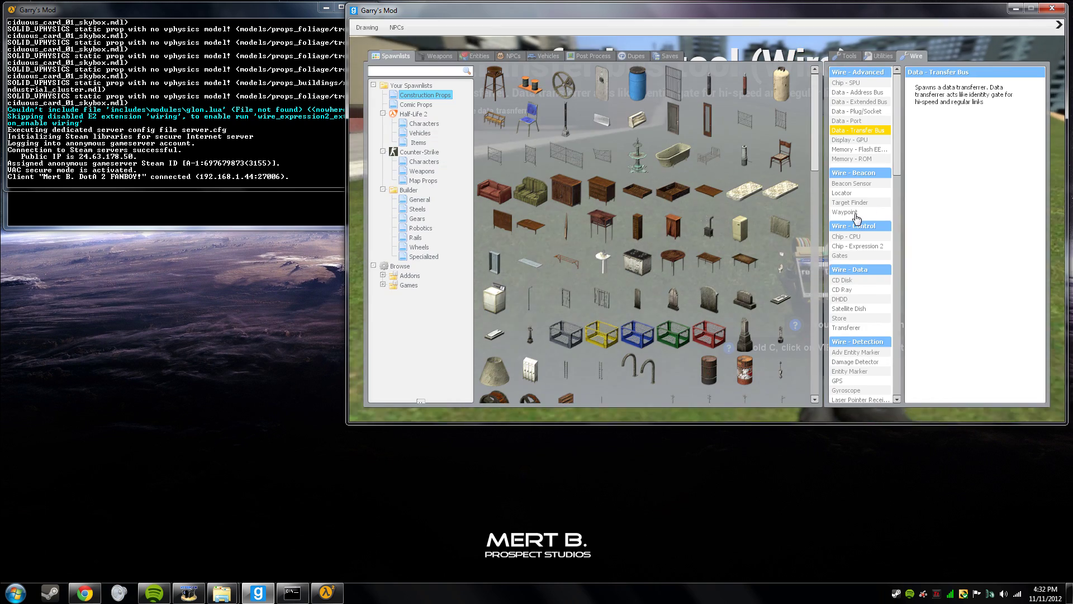
click(846, 299)
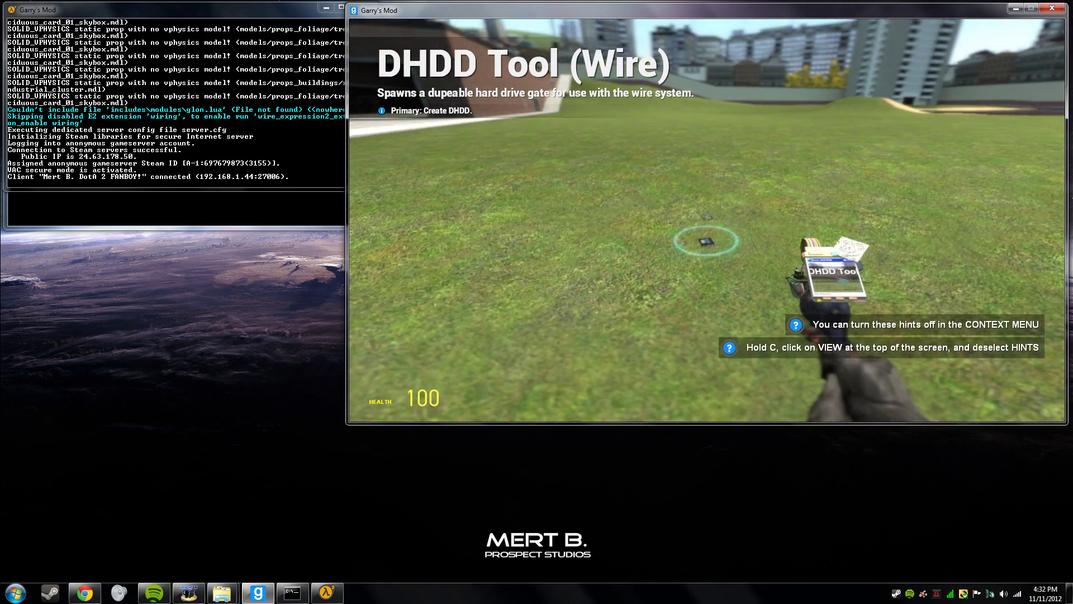
click(706, 220)
click(707, 220)
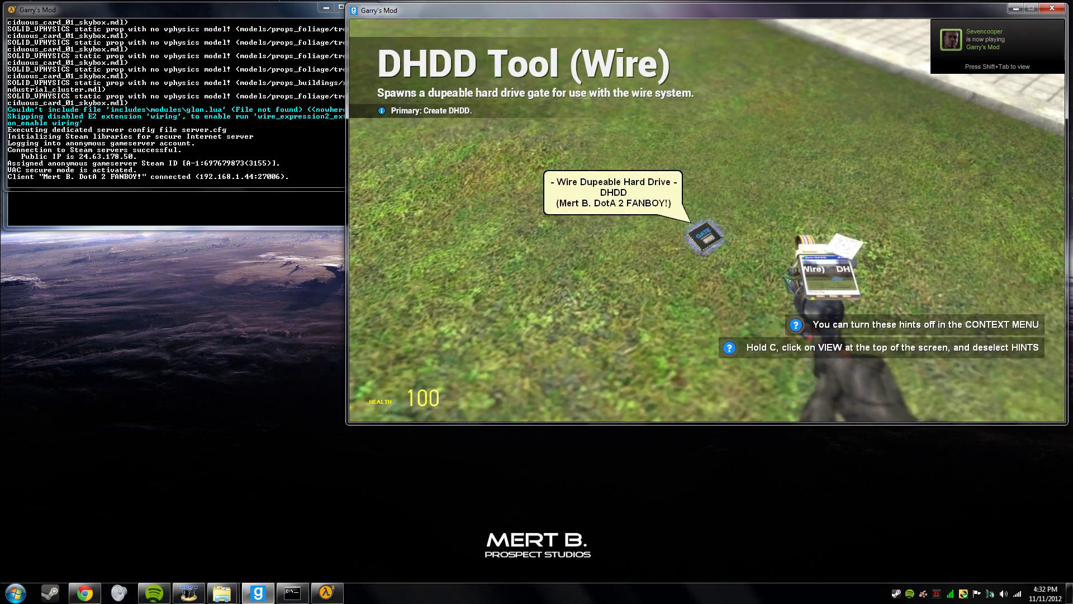
- Select the Digital Screen tool under Wire - Display and spawn a digital screen on the grass
key(q)
click(850, 314)
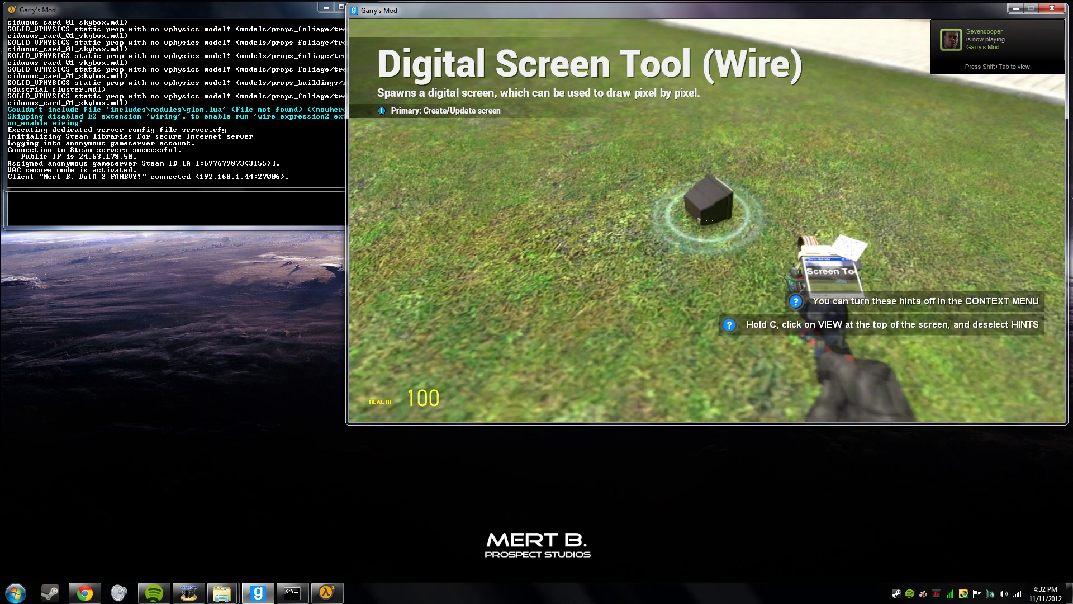
click(706, 220)
key(q)
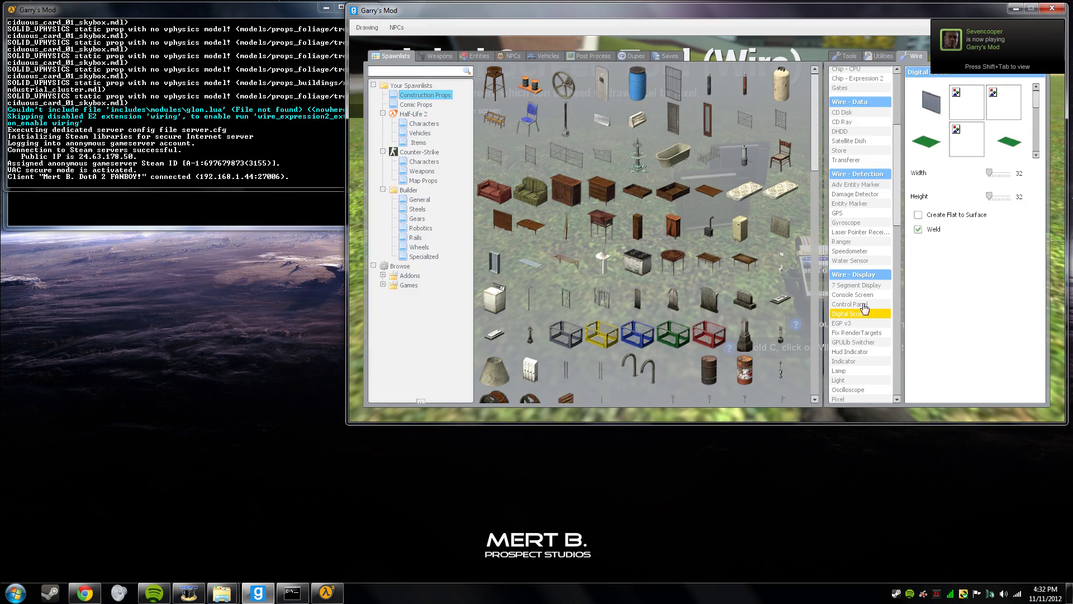
- Disconnect from the server and minimize the game window
key(Escape)
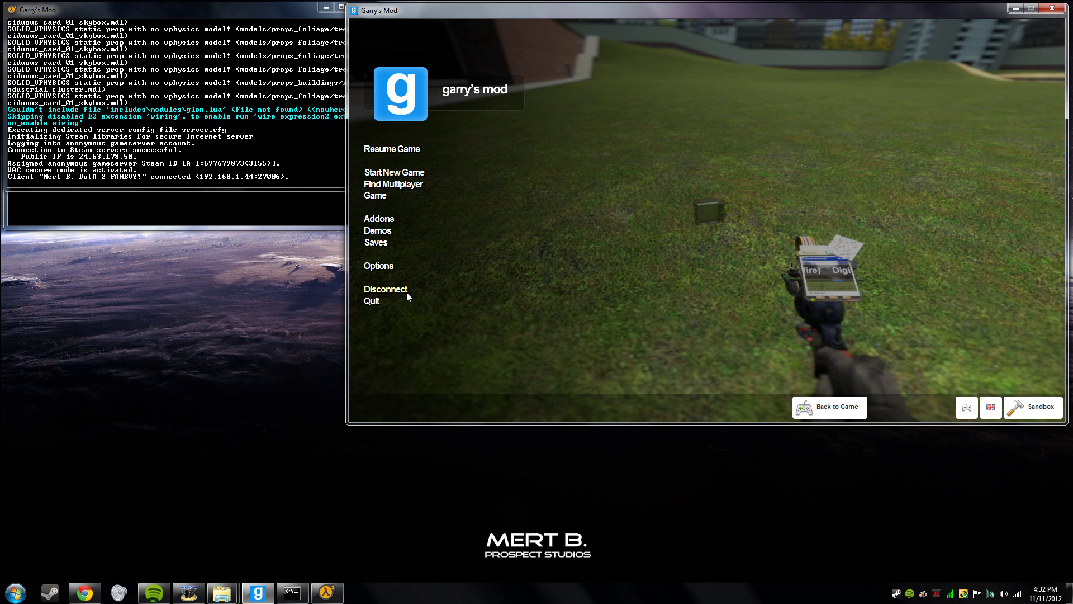
click(407, 292)
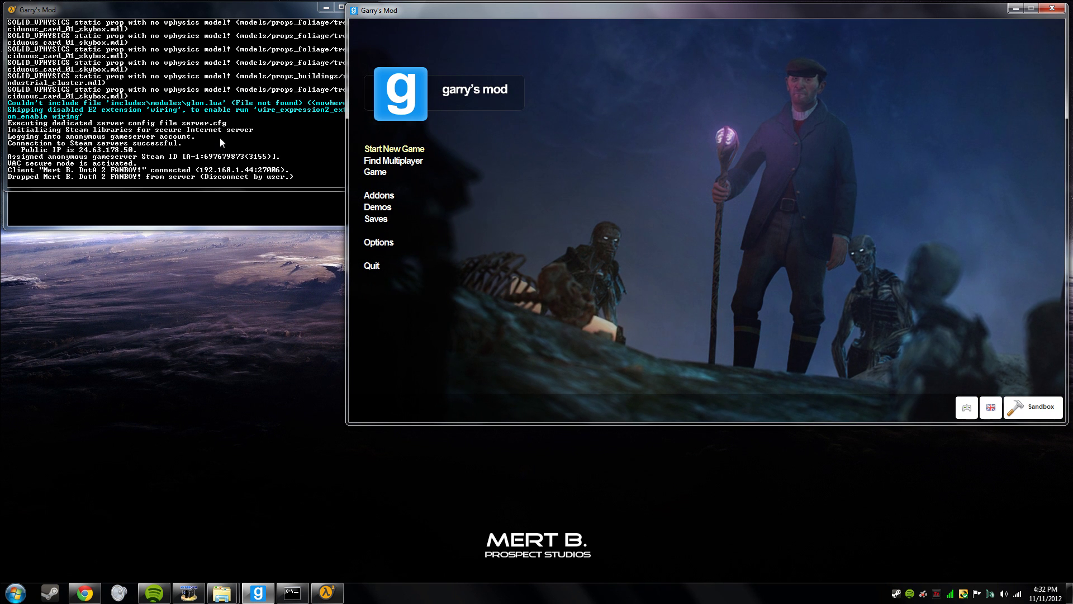
click(1009, 12)
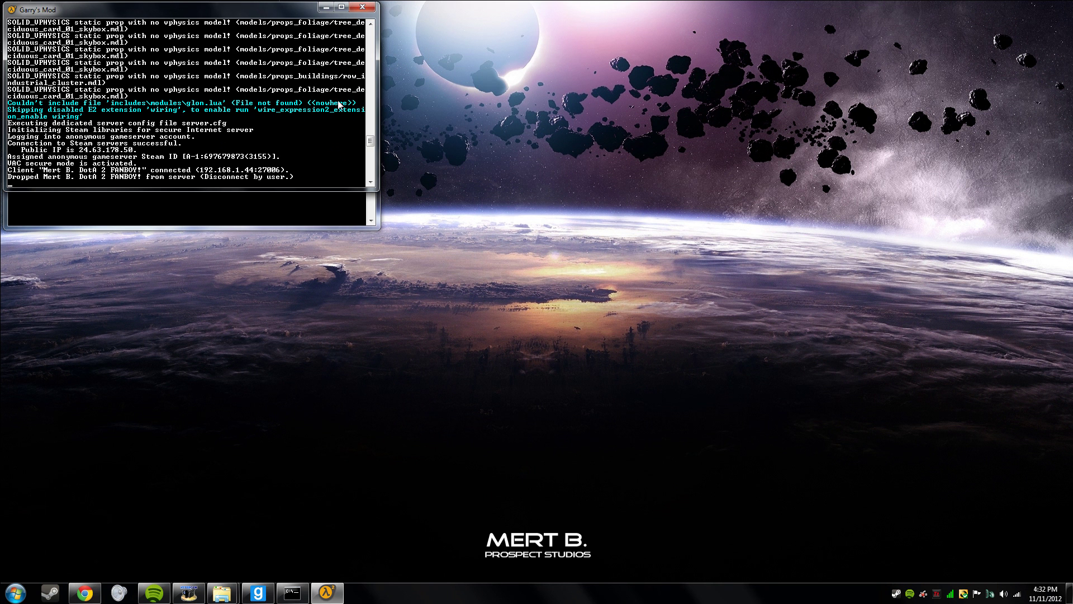
- Shut down the dedicated server console and confirm terminating its batch job with y
click(362, 7)
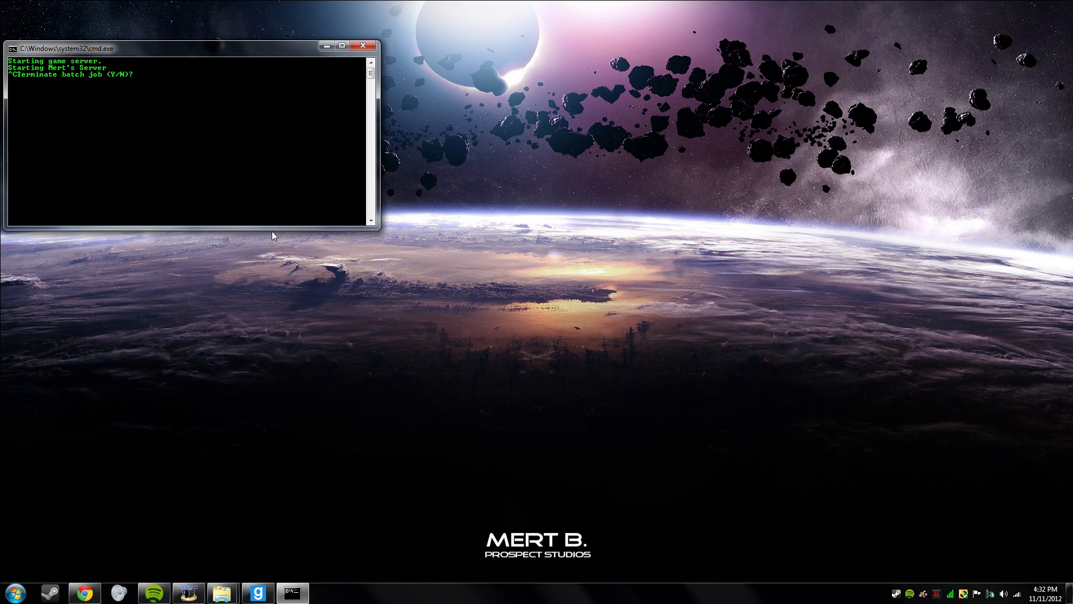
text(y)
key(Return)
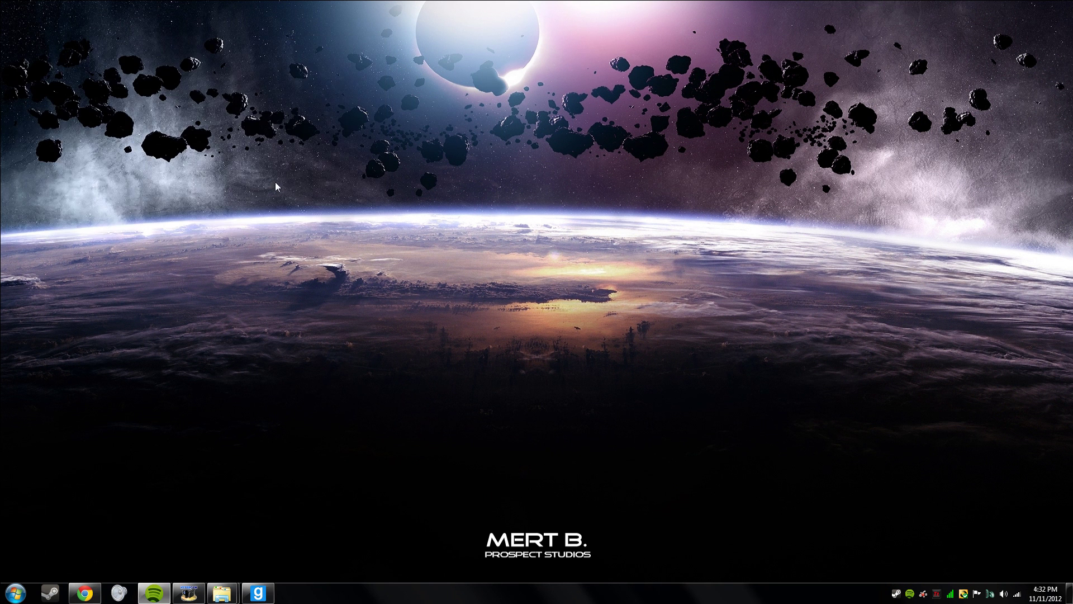
- Show the desktop icons to open the gmod13server.zip archive, with the SRCDS folder window restored beside it
double_click(325, 187)
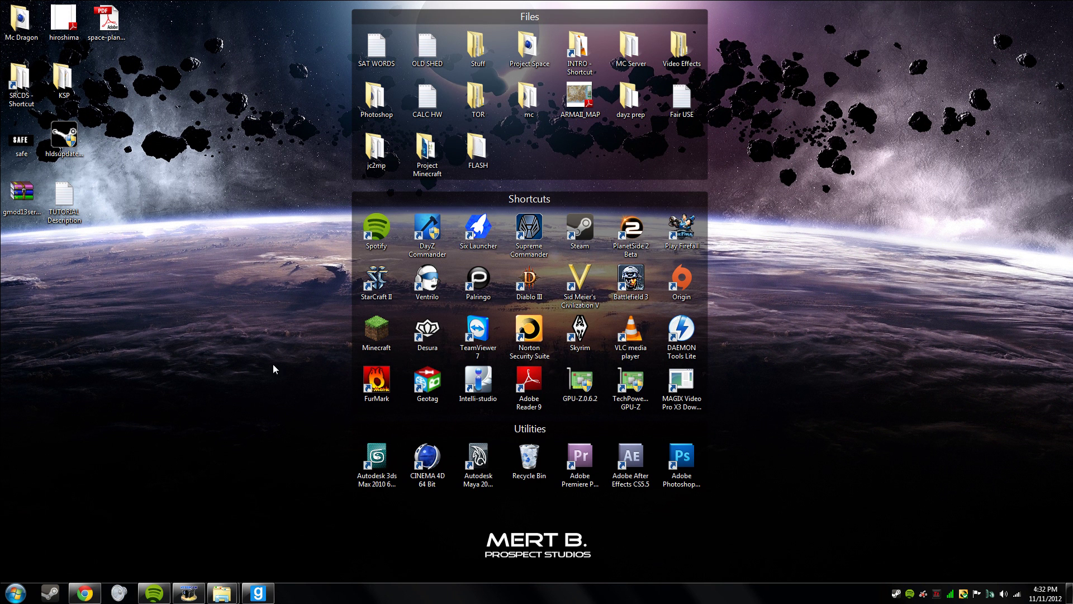
mouse_move(229, 594)
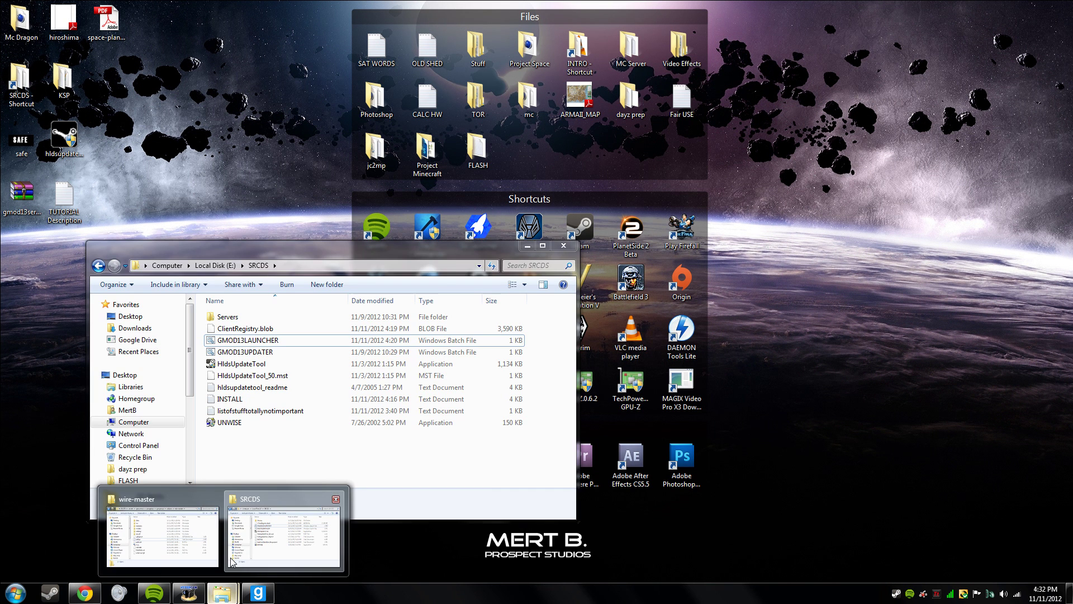
click(232, 562)
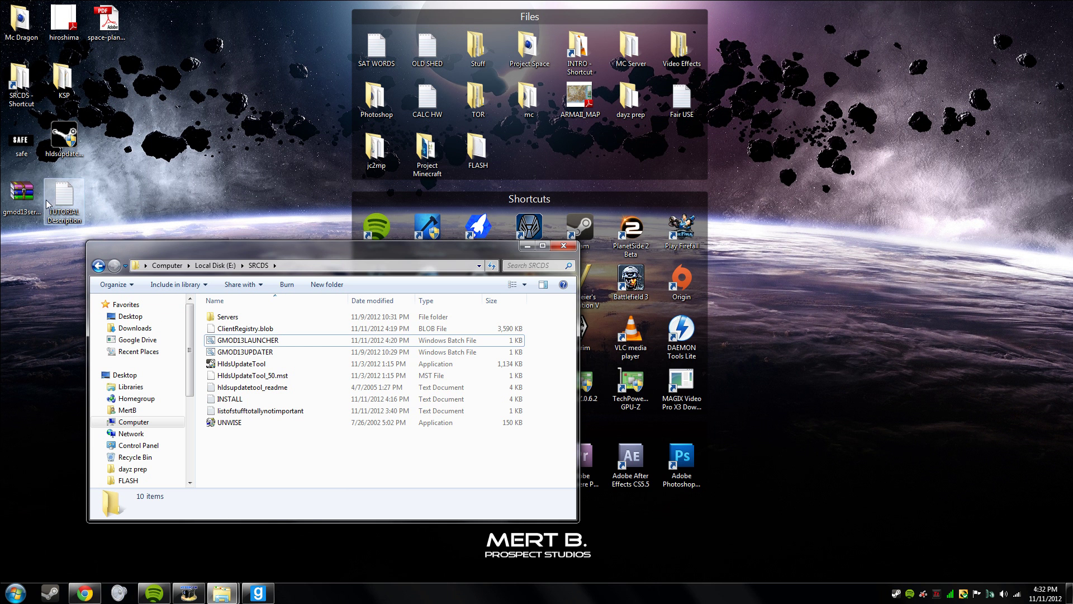
double_click(21, 193)
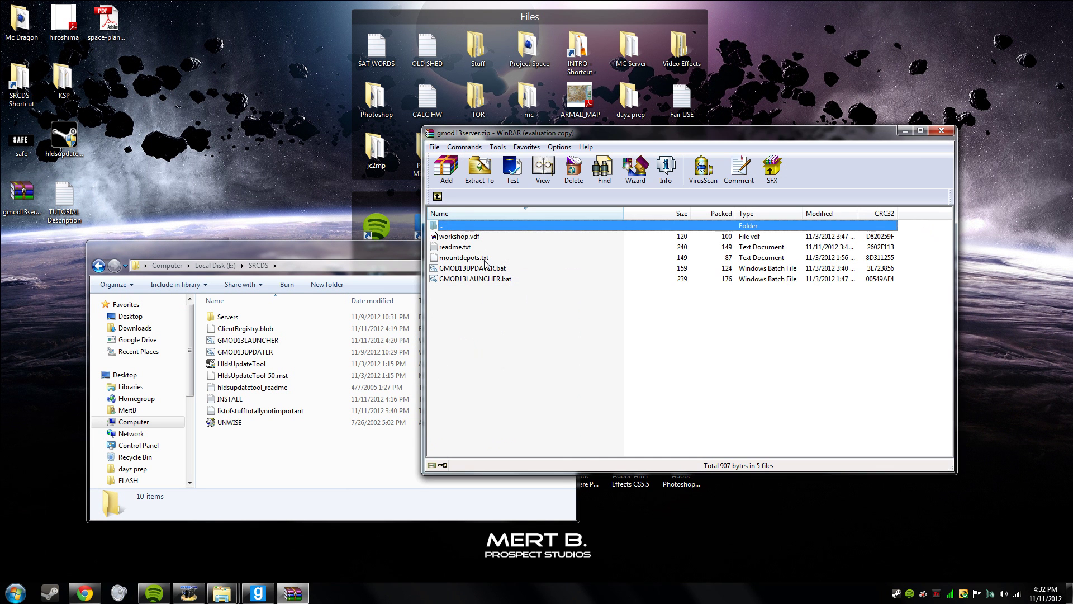
click(739, 304)
- Copy mountdepots.txt from gmod13server.zip into the server's Servers\garrysmod\orangebox\garrysmod\cfg folder
double_click(247, 316)
double_click(247, 316)
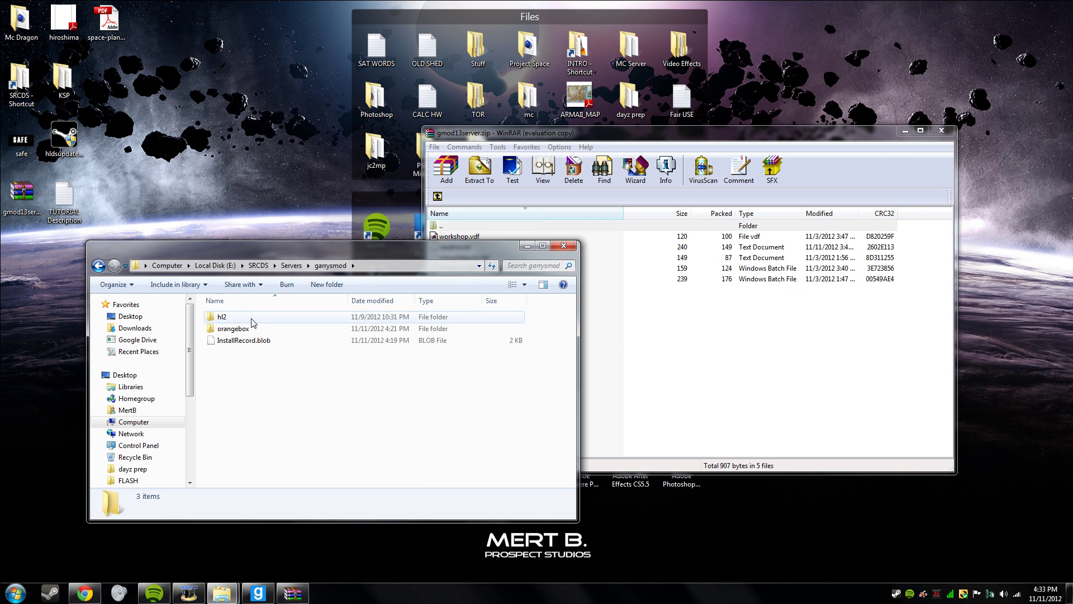
double_click(257, 328)
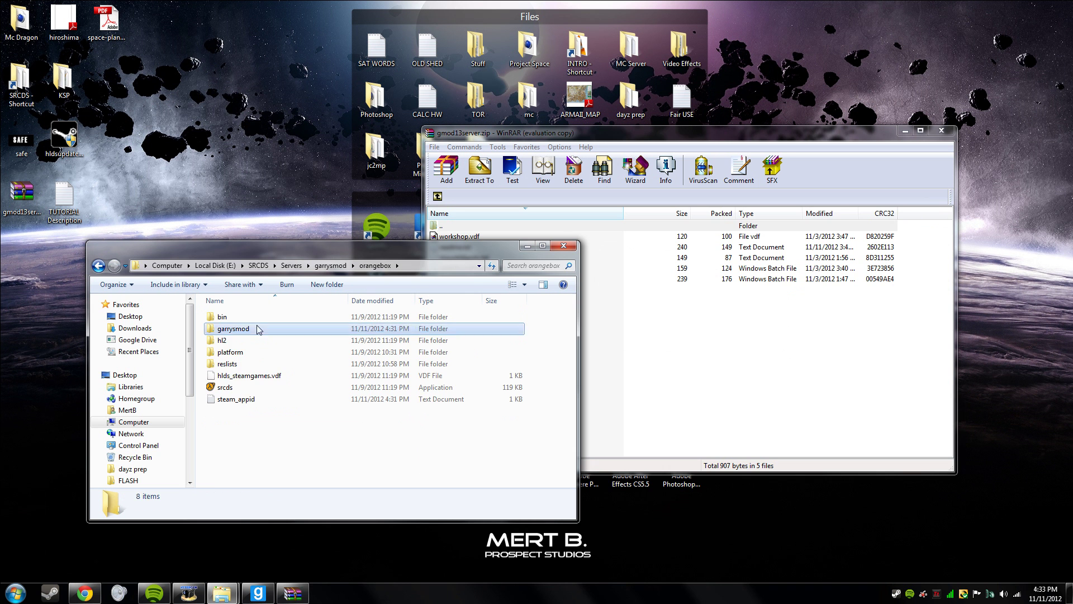
double_click(259, 330)
double_click(259, 362)
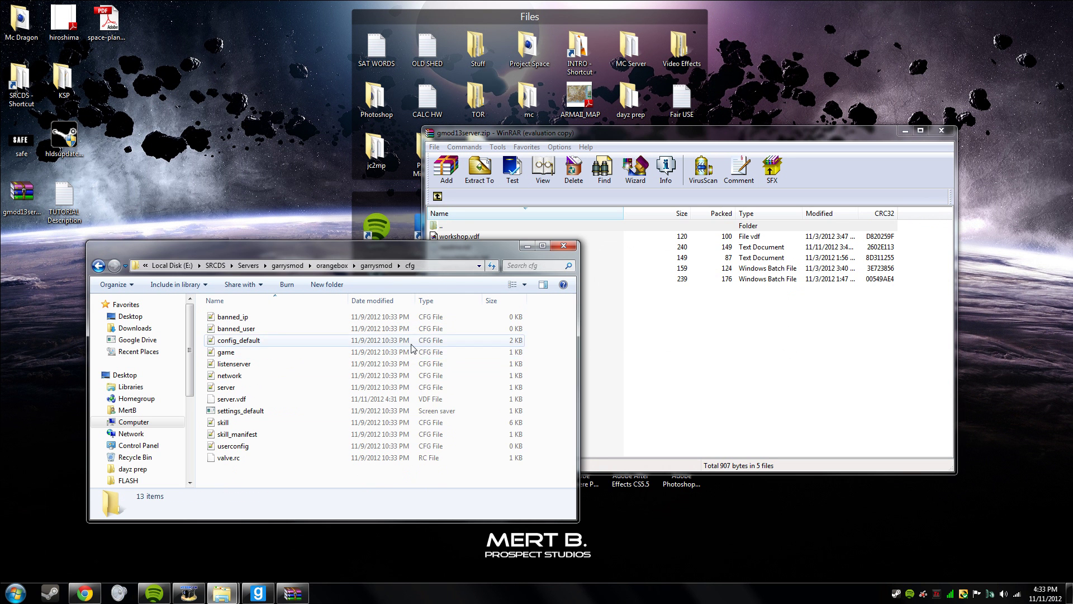
click(456, 239)
drag(457, 258, 298, 482)
- Open the copied mountdepots file for editing in Notepad and close the gmod13server.zip archive window
right_click(287, 375)
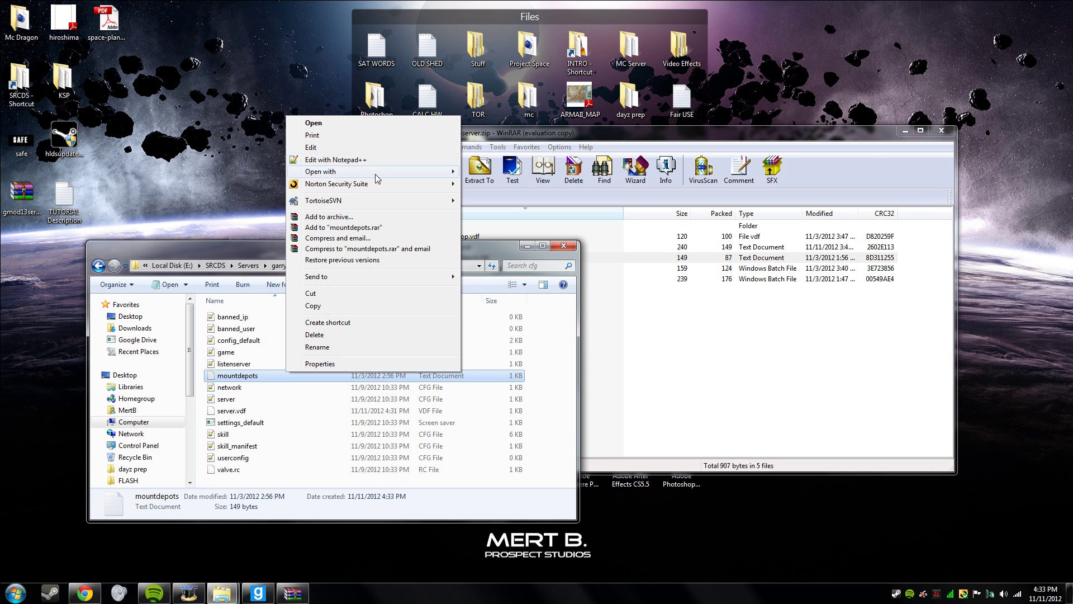
click(372, 149)
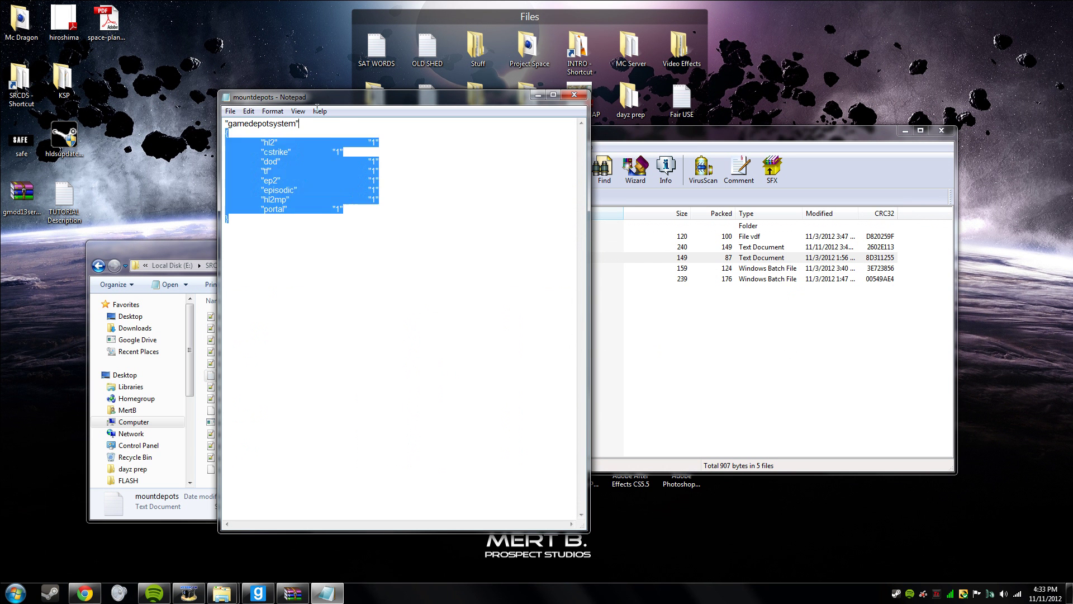
click(922, 348)
click(922, 347)
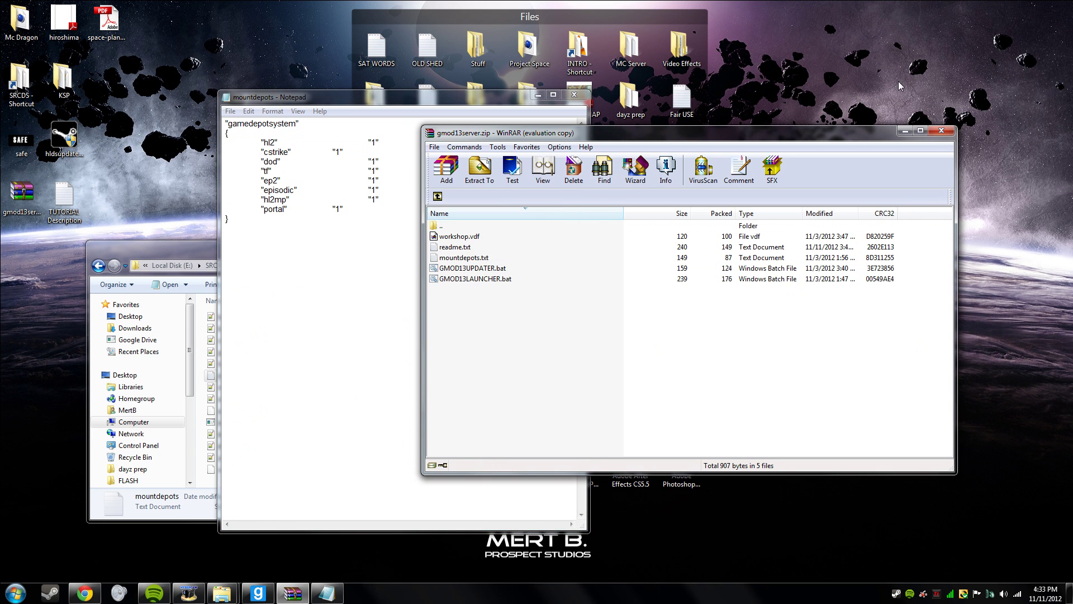
click(942, 130)
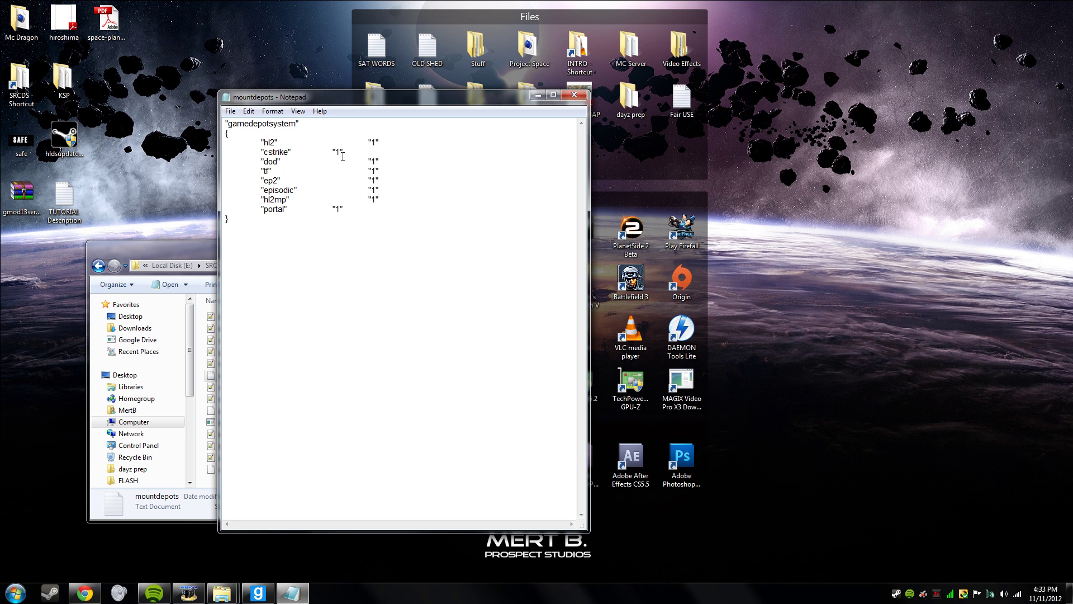
- Examine the game mount entries and their values in mountdepots, such as cstrike and portal, and close the file
mouse_move(355, 154)
mouse_down()
mouse_move(226, 152)
mouse_move(302, 161)
mouse_move(352, 153)
mouse_up()
drag(439, 367, 323, 378)
drag(409, 319, 345, 252)
drag(276, 166, 288, 186)
click(288, 190)
click(579, 96)
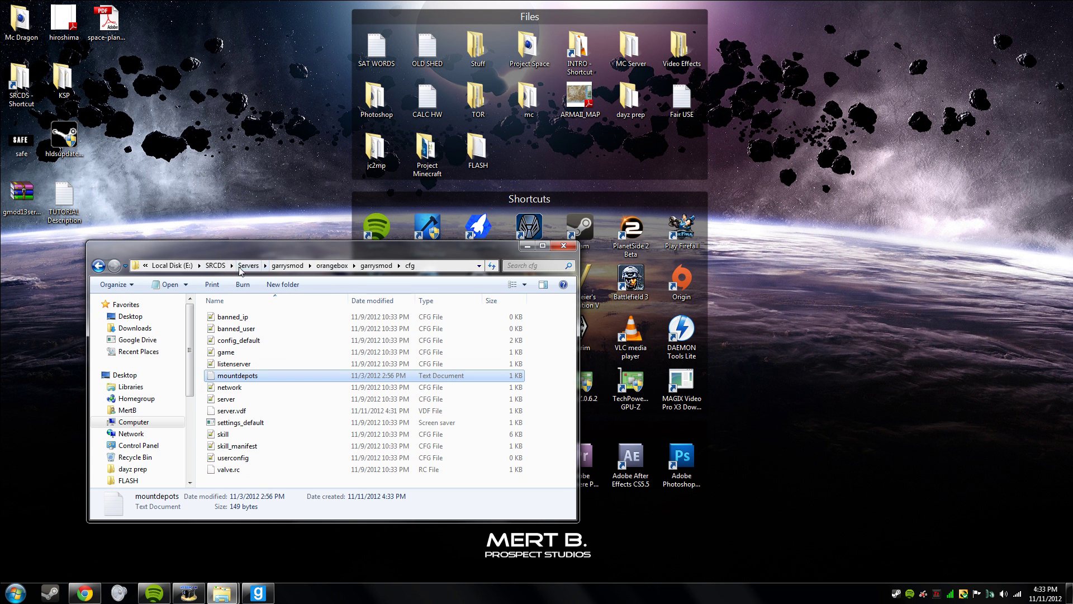
- Open mountdepots in Notepad beside the folder window and return the folder view to E:\SRCDS
double_click(238, 375)
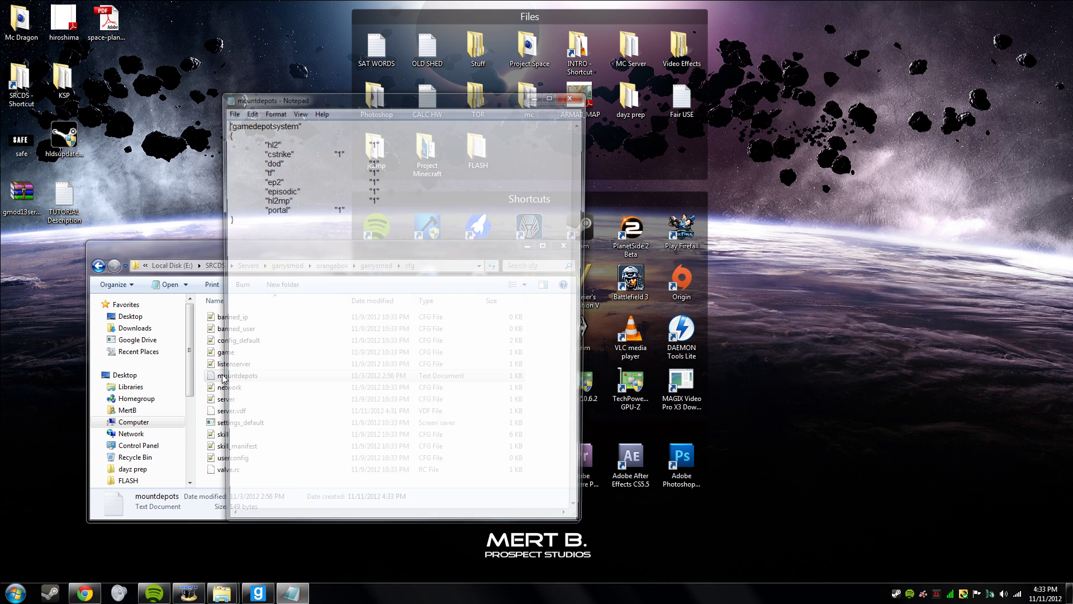
drag(363, 98, 748, 105)
click(249, 265)
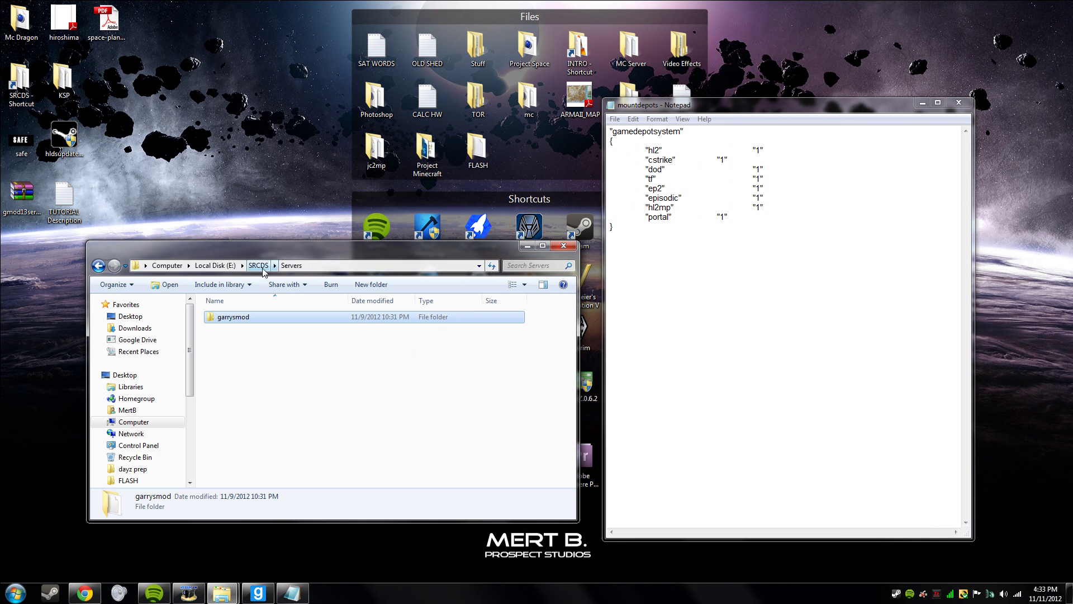
click(257, 266)
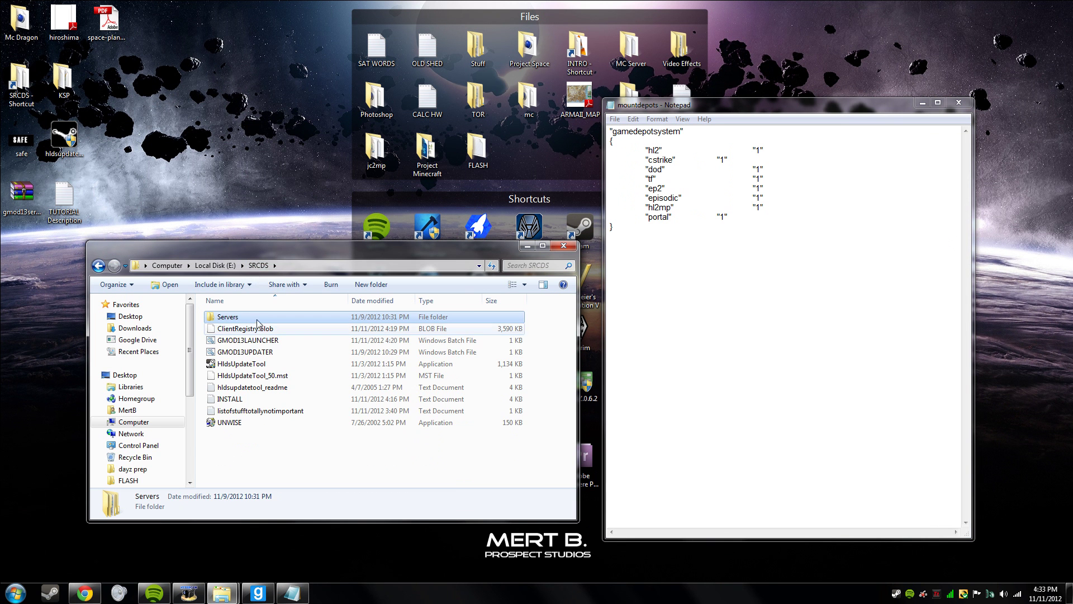
- Make a duplicate of the GMOD13UPDATER batch file in the SRCDS folder
right_click(260, 352)
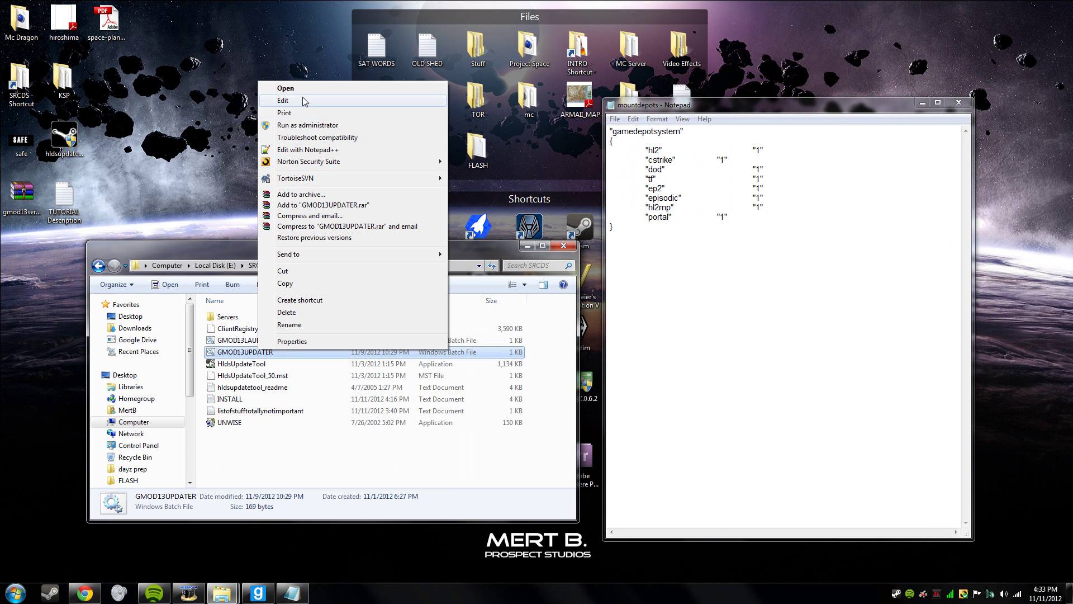
click(285, 284)
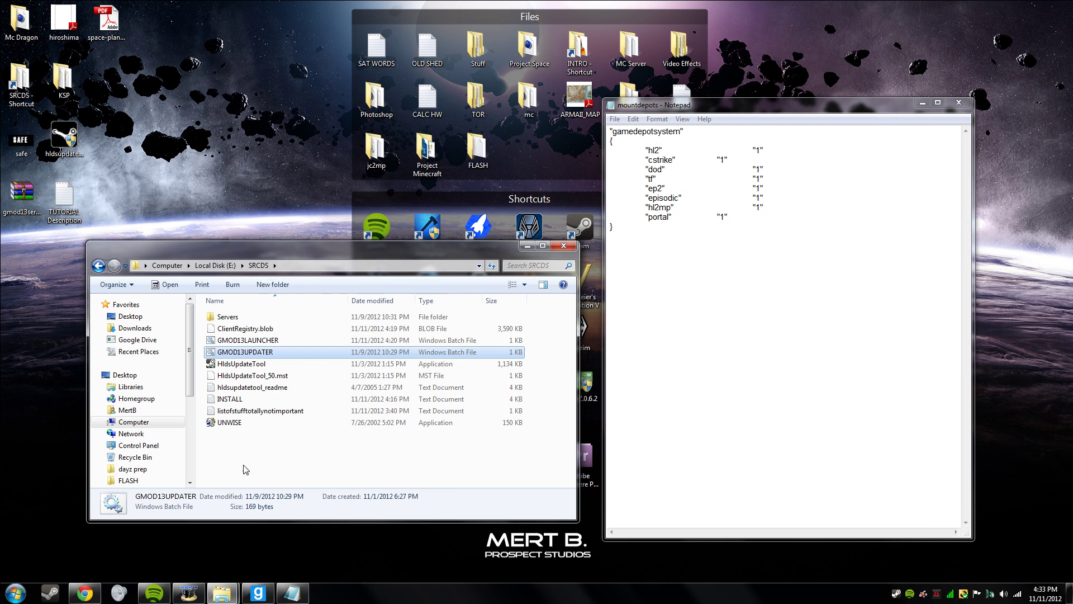
right_click(244, 464)
click(277, 352)
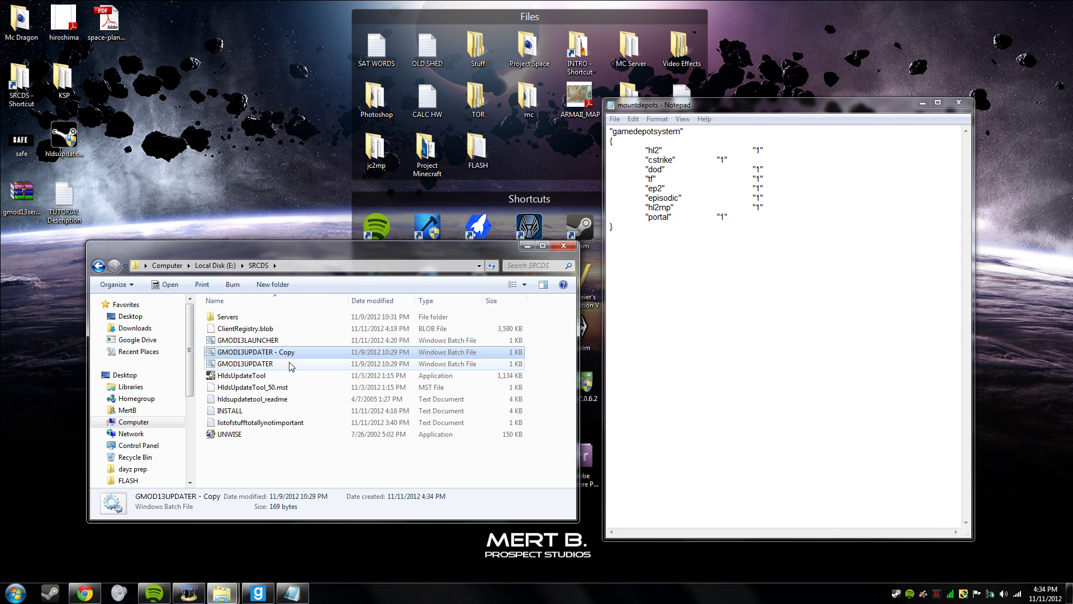
- Rename the copied updater batch file as CSSUPDATER
right_click(290, 358)
click(316, 329)
click(297, 354)
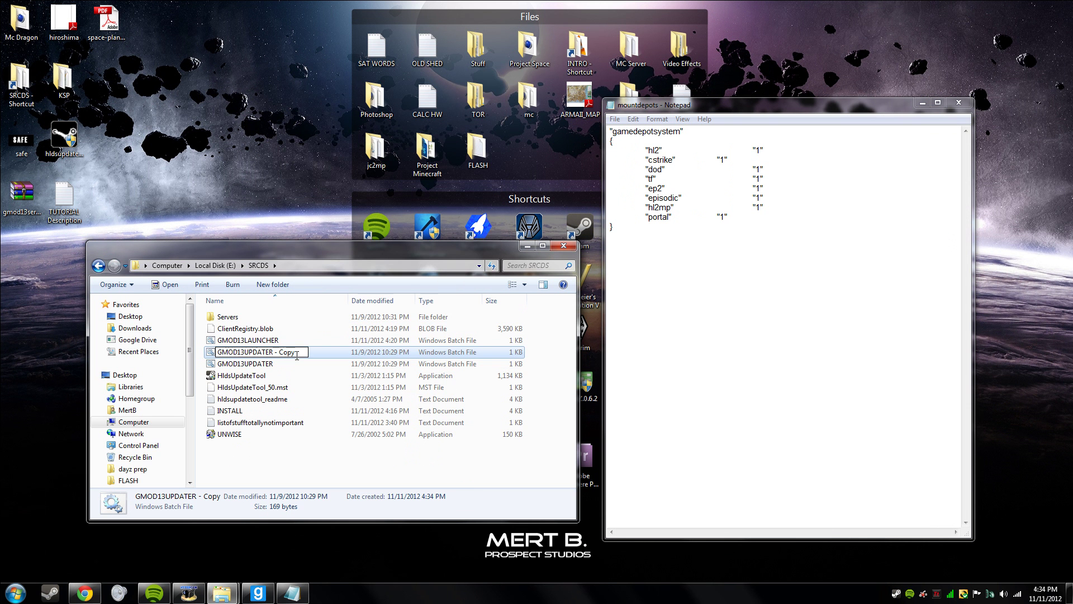
key(Caps_Lock)
text(CSS)
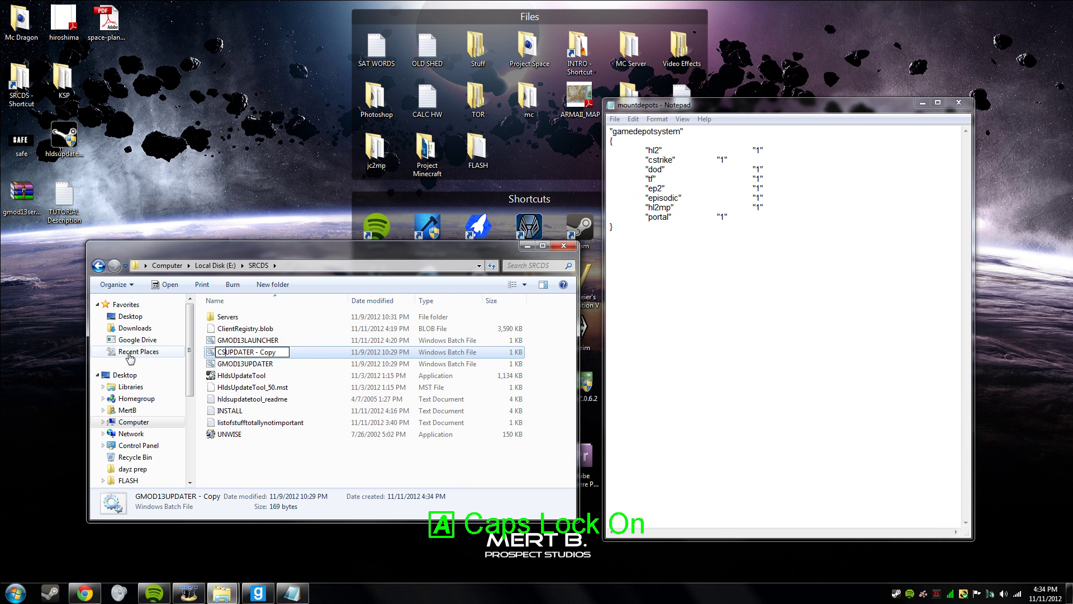
key(Caps_Lock)
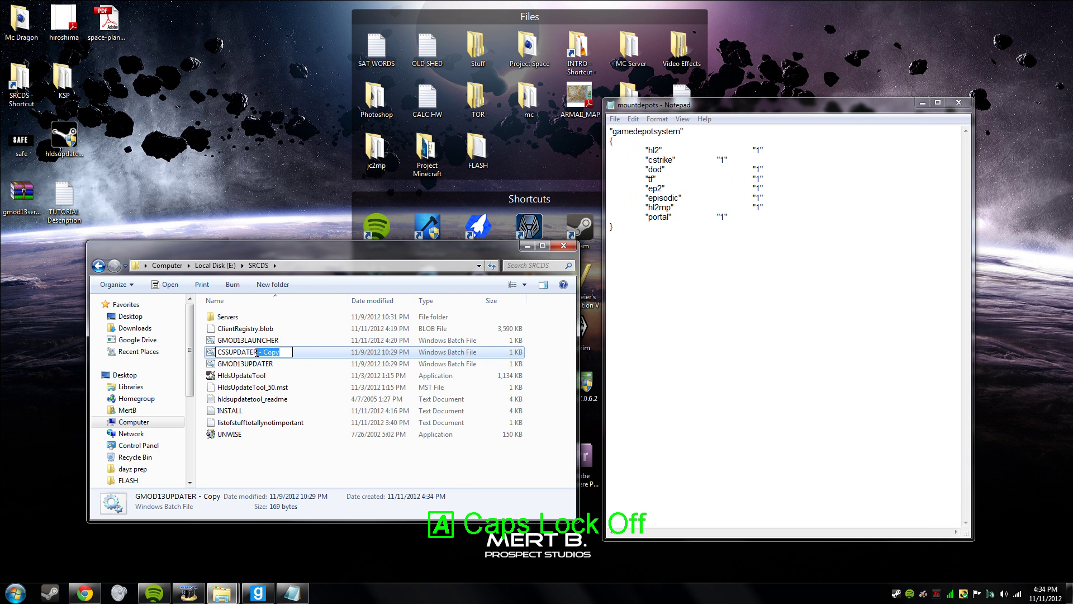
key(BackSpace)
key(Return)
- Create a folder named csstrike inside the Servers folder
double_click(228, 318)
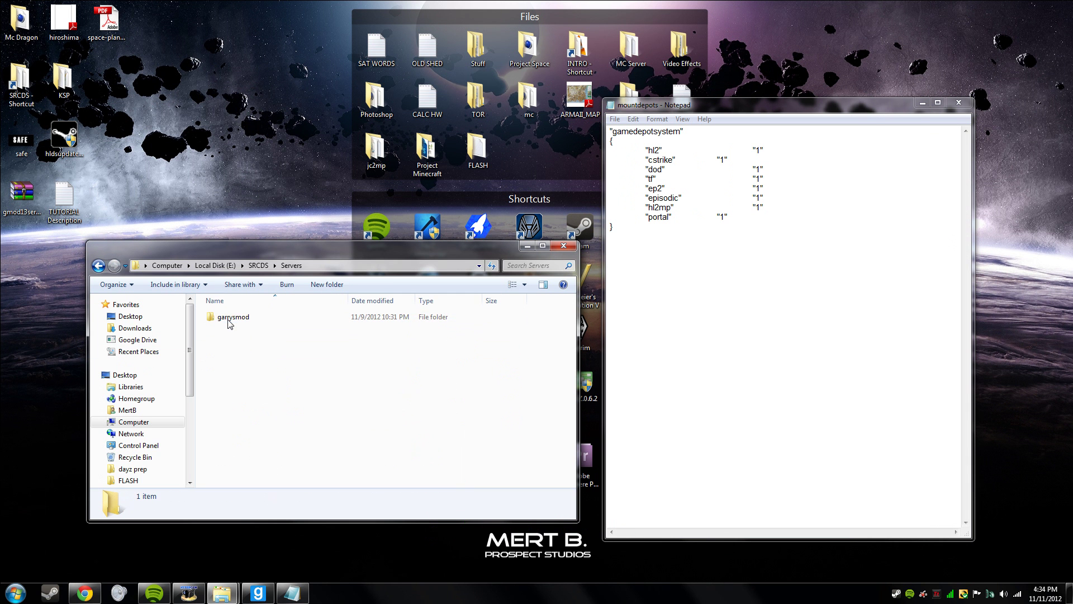
right_click(252, 376)
mouse_move(319, 556)
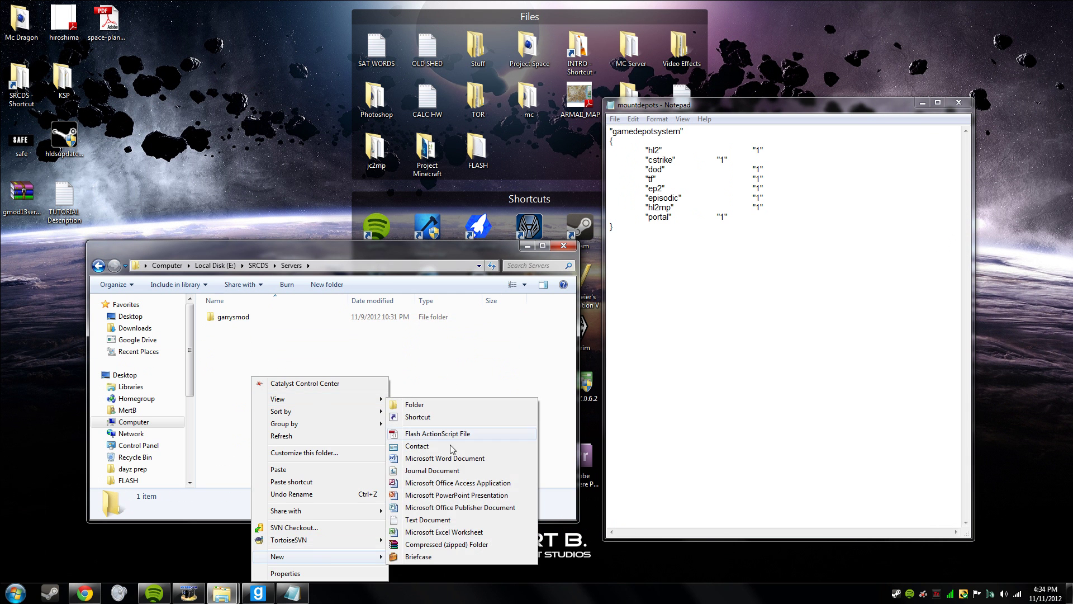
click(502, 411)
text(csstrike)
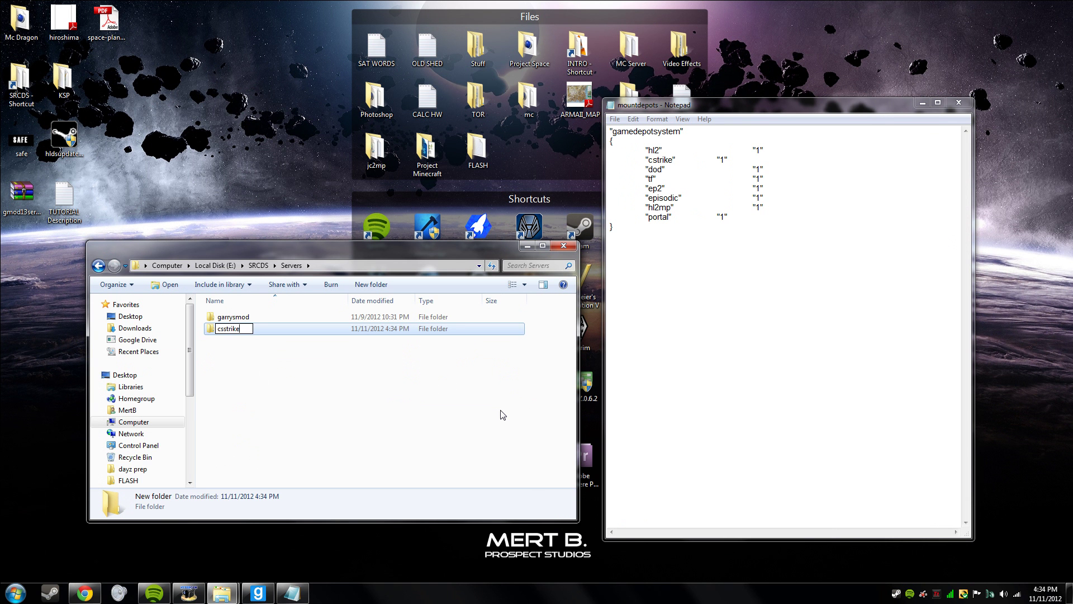
key(Return)
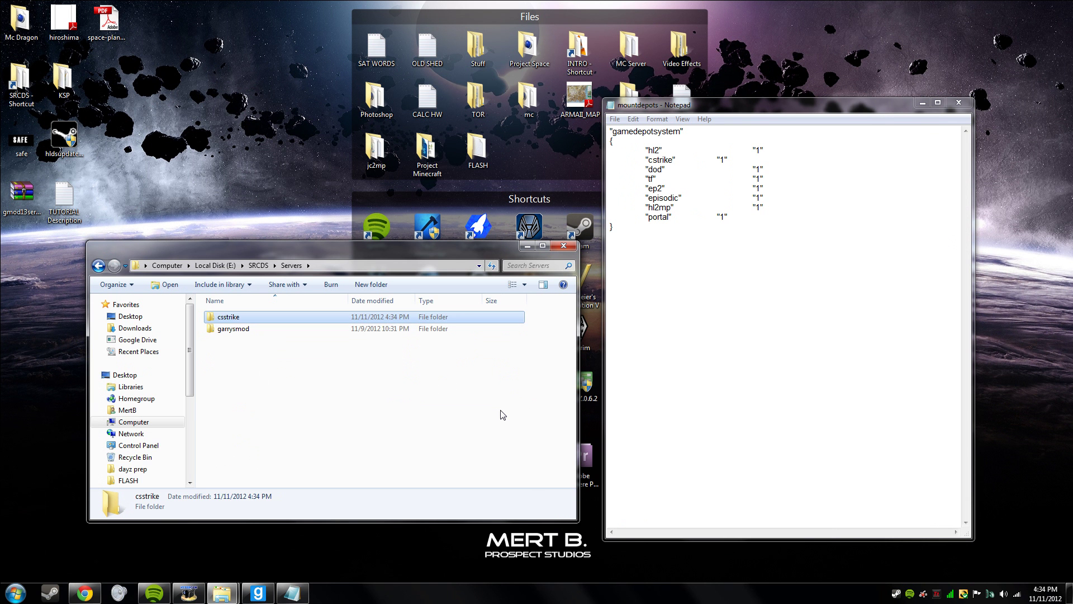
- Open CSSUPDATER from the SRCDS folder for editing in Notepad and change its -game value to cstrike
click(259, 265)
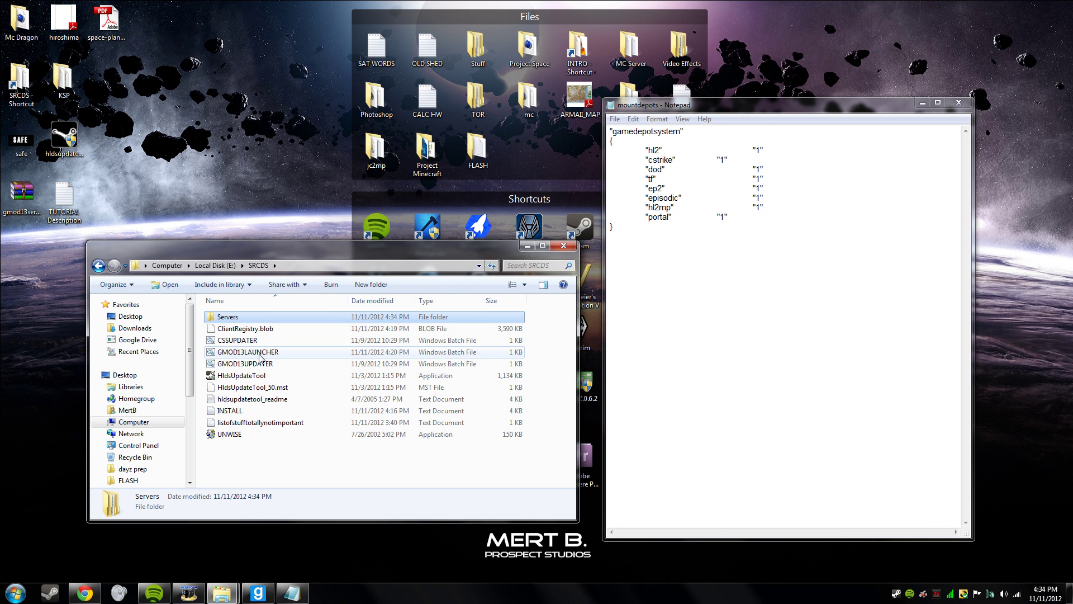
click(261, 341)
right_click(261, 346)
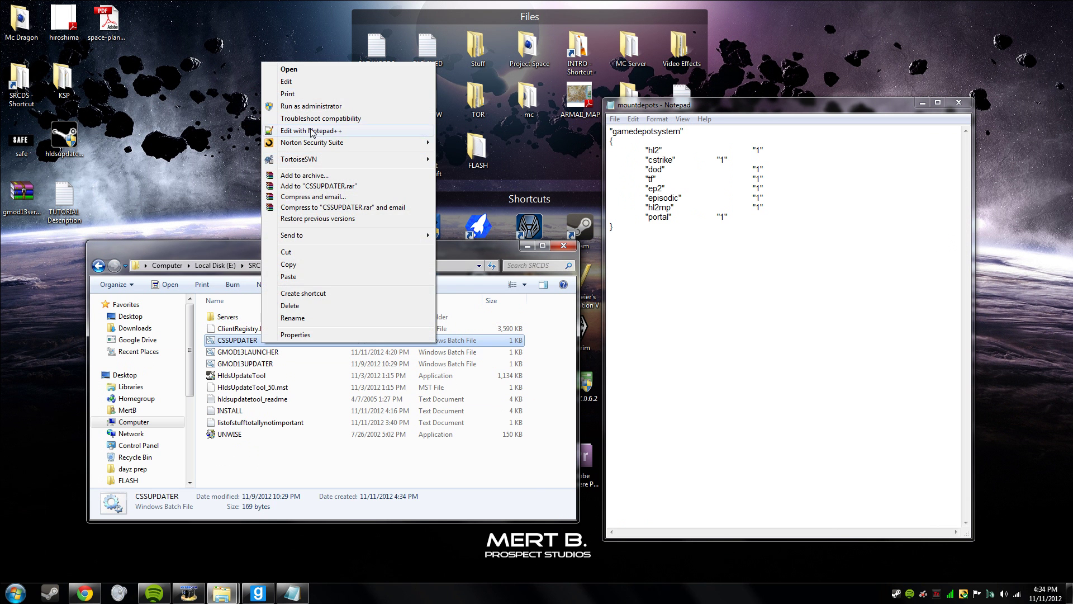
click(310, 82)
drag(354, 96, 427, 95)
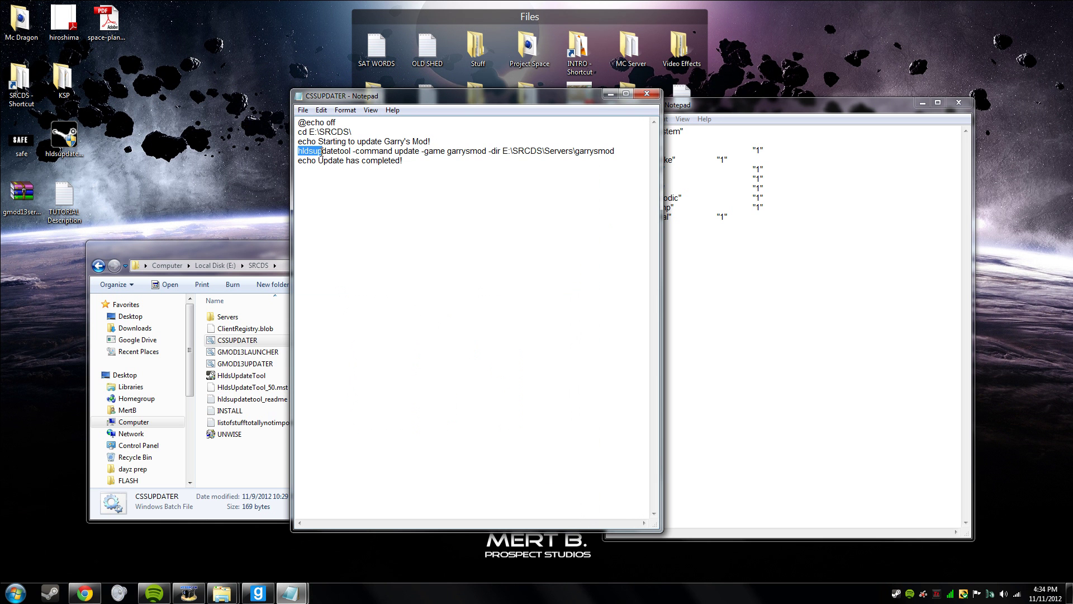
drag(320, 152, 481, 150)
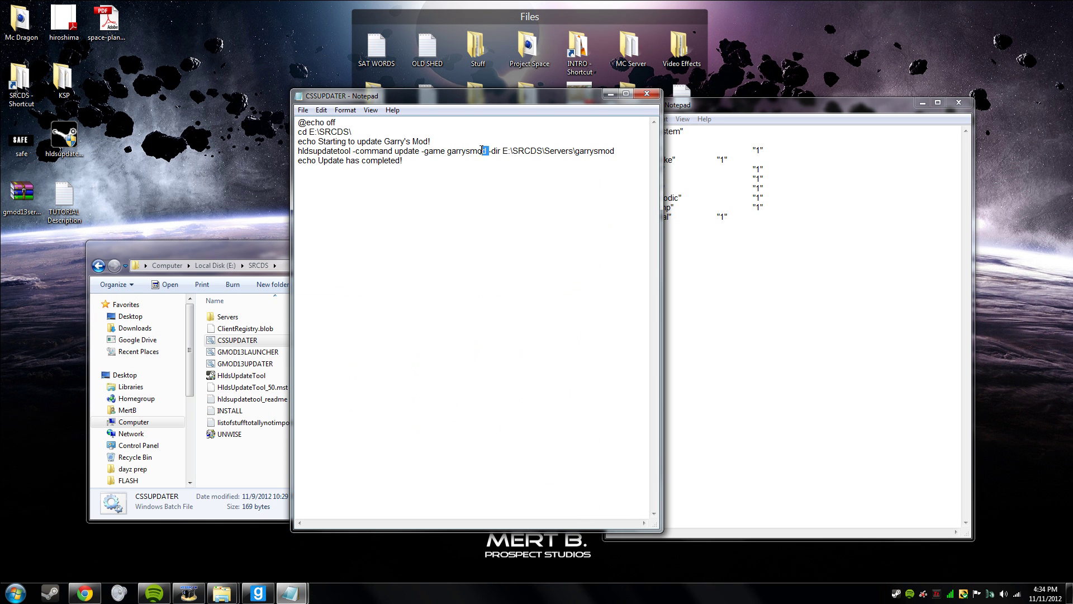
click(445, 152)
click(743, 185)
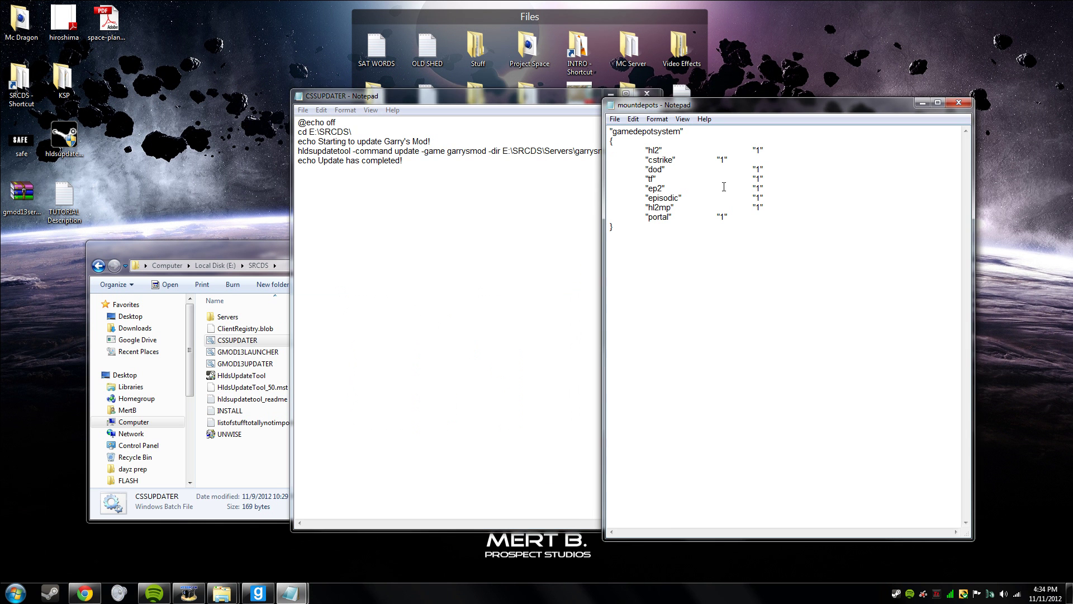
click(524, 151)
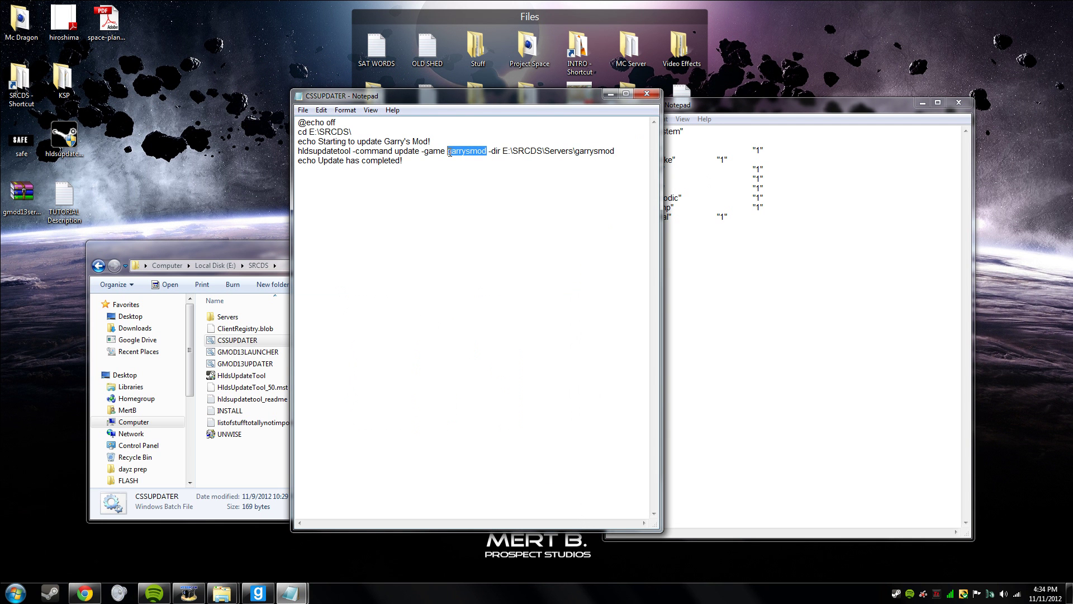
text(cstrike)
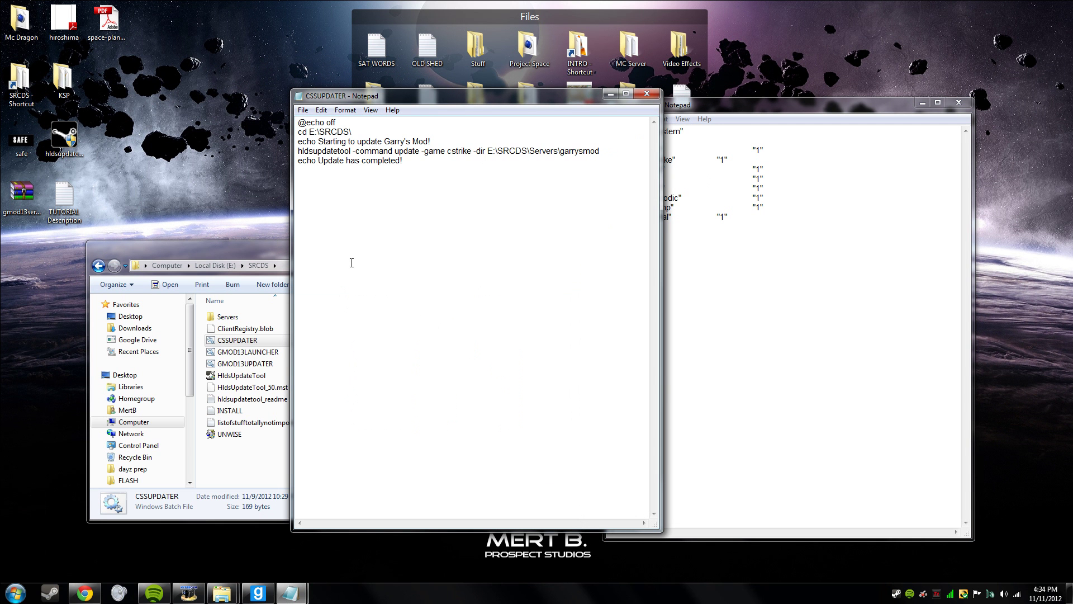
- Rename the csstrike folder inside Servers as cstrike
double_click(240, 316)
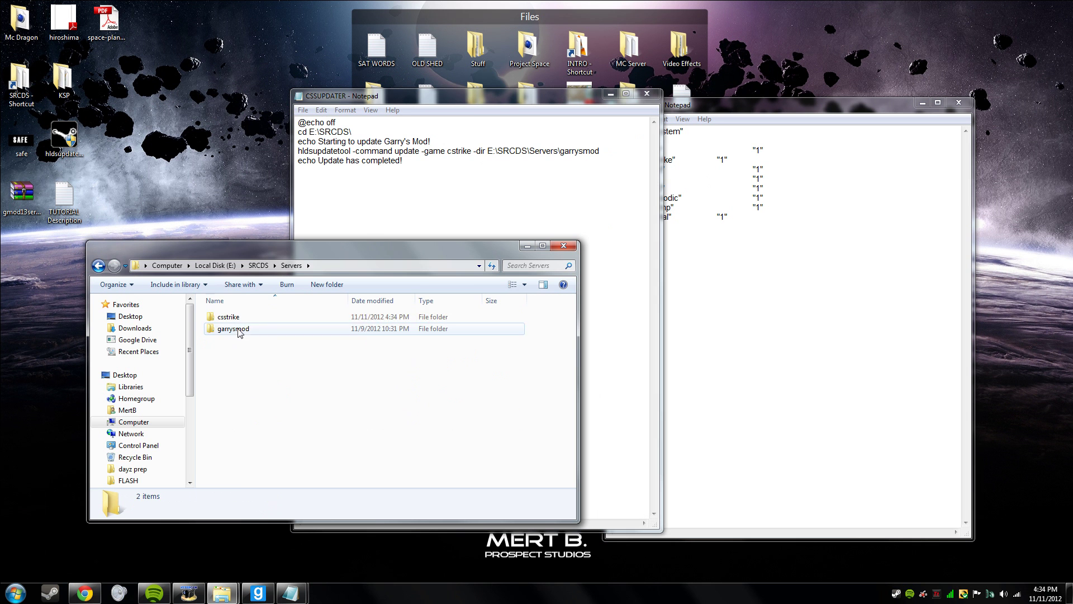
right_click(239, 315)
right_click(220, 322)
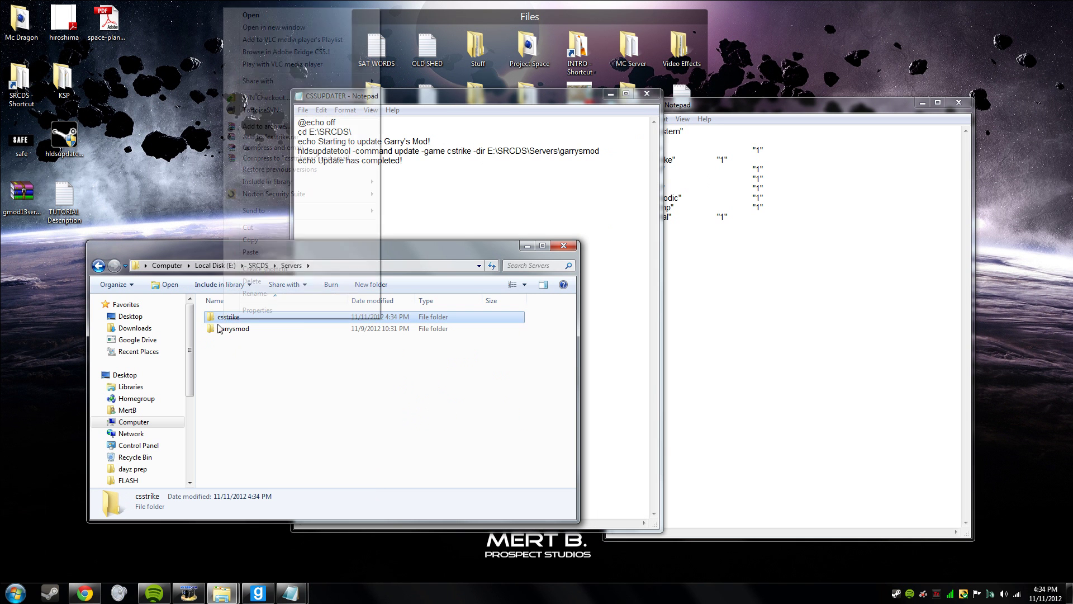
click(291, 293)
click(227, 316)
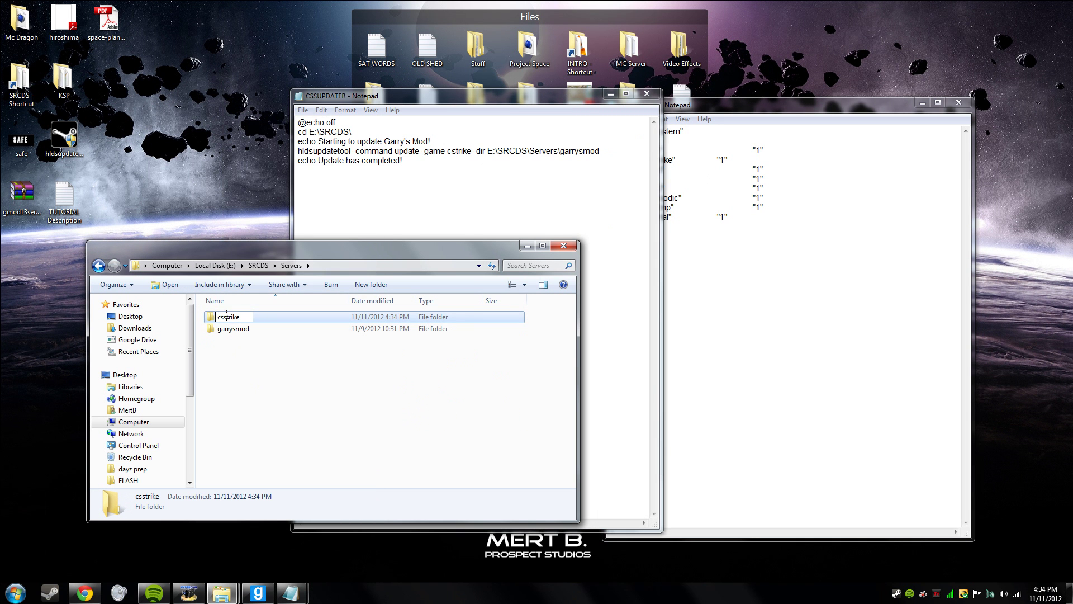
key(BackSpace)
key(Return)
click(256, 371)
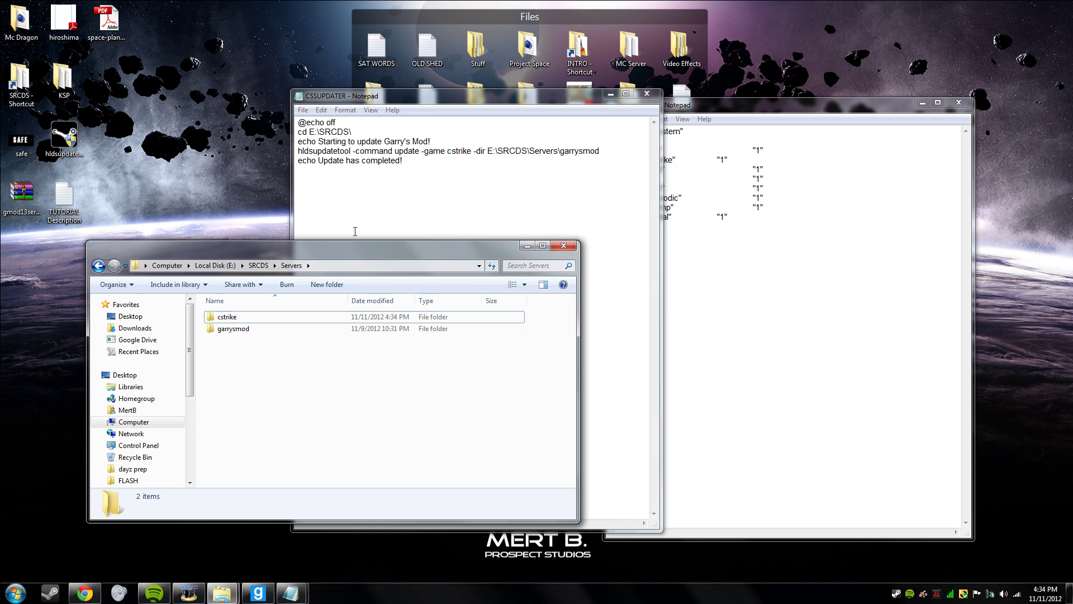
- Set the -dir path in CSSUPDATER to E:\SRCDS\Servers\cstrike, copied from the cstrike folder's address, and save the file
click(363, 160)
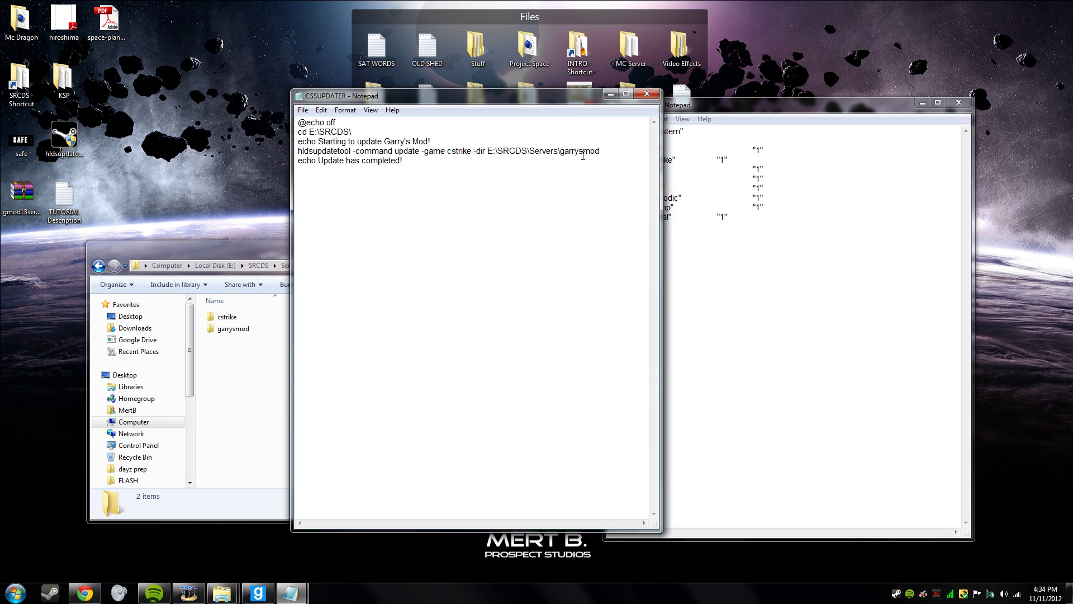
double_click(226, 316)
click(361, 266)
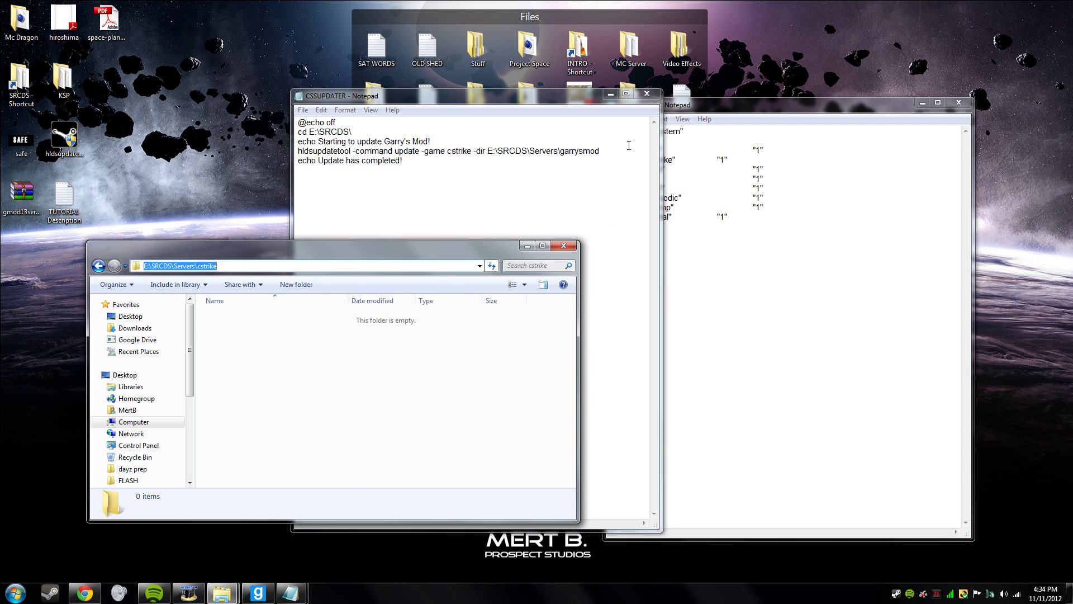
click(512, 143)
drag(605, 151, 487, 150)
key(ctrl+v)
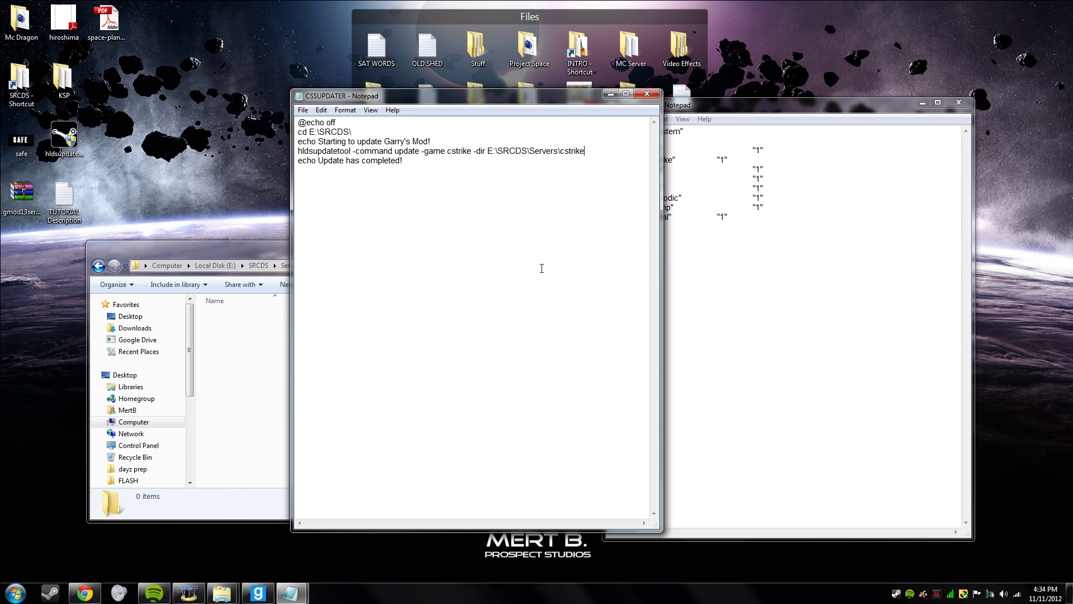
click(302, 110)
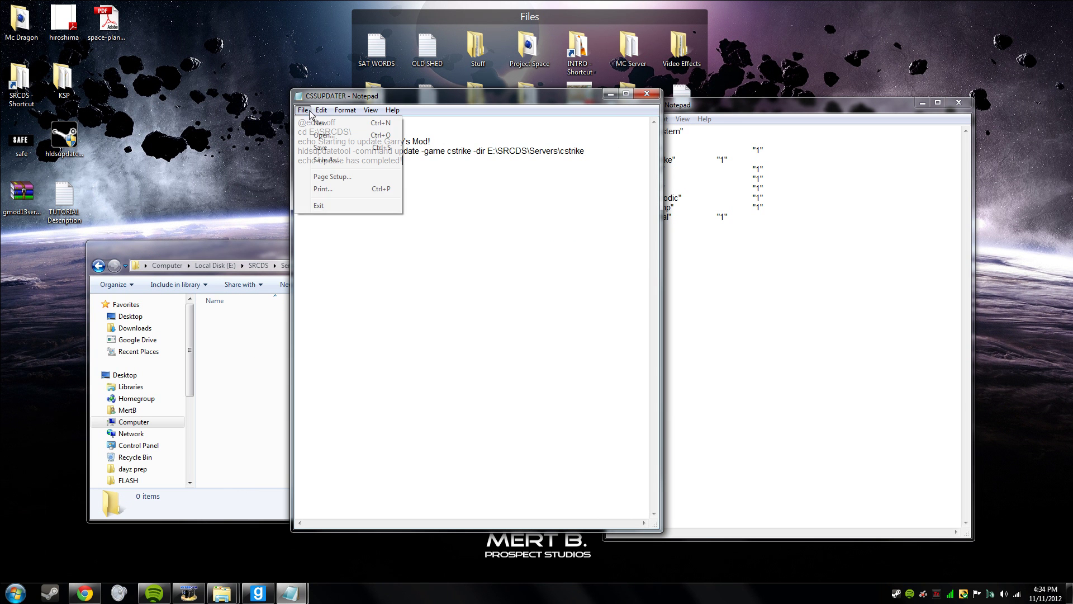
click(311, 148)
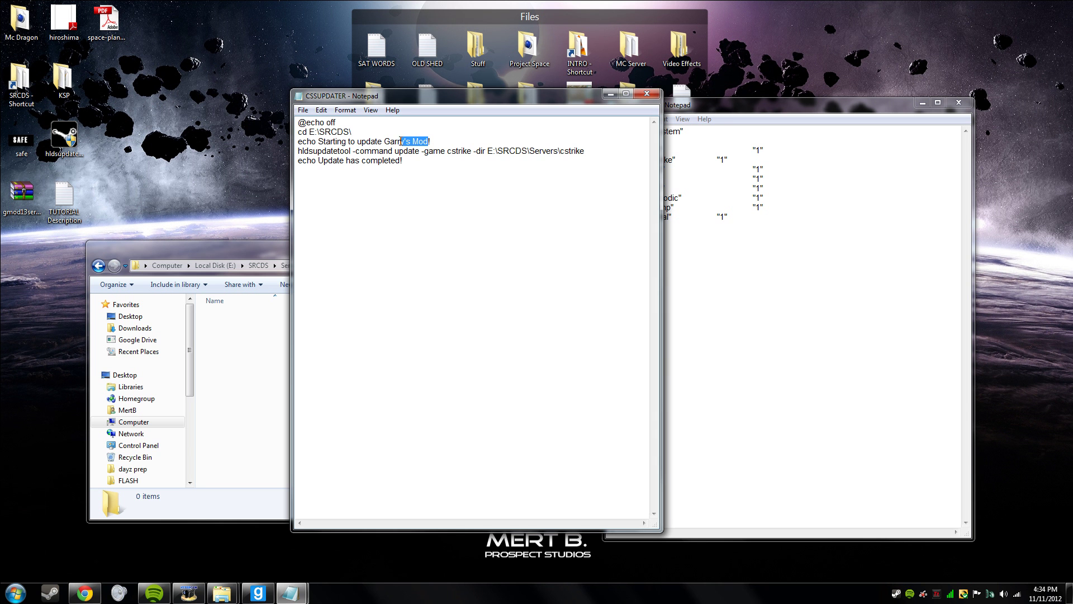
- Change the start message in CSSUPDATER to "Starting to update CSS!", then save and close the file
key(Caps_Lock)
text(CSS)
key(Caps_Lock)
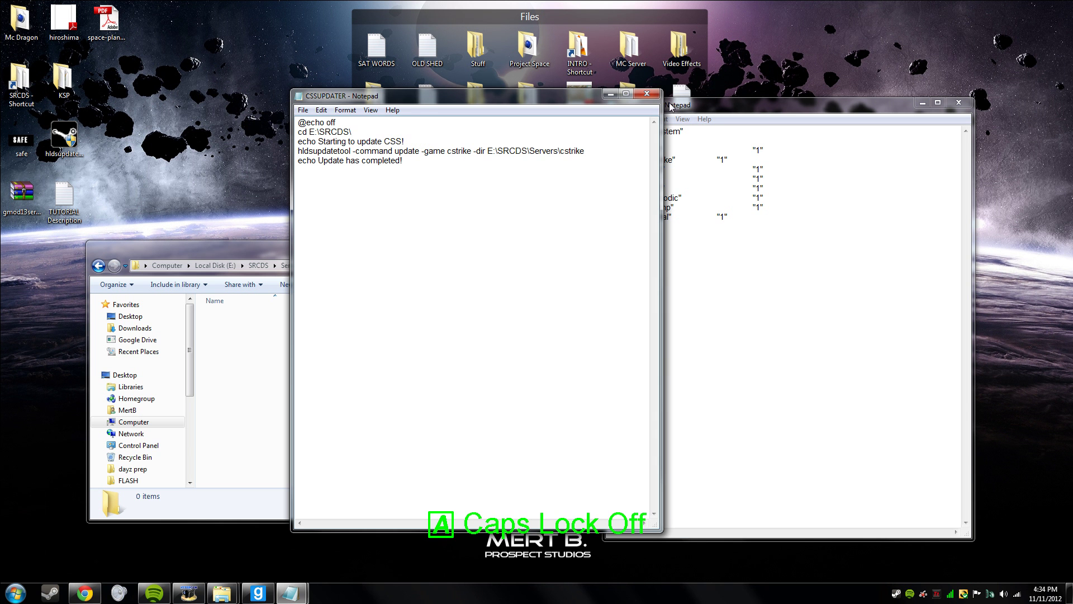
click(646, 94)
click(525, 308)
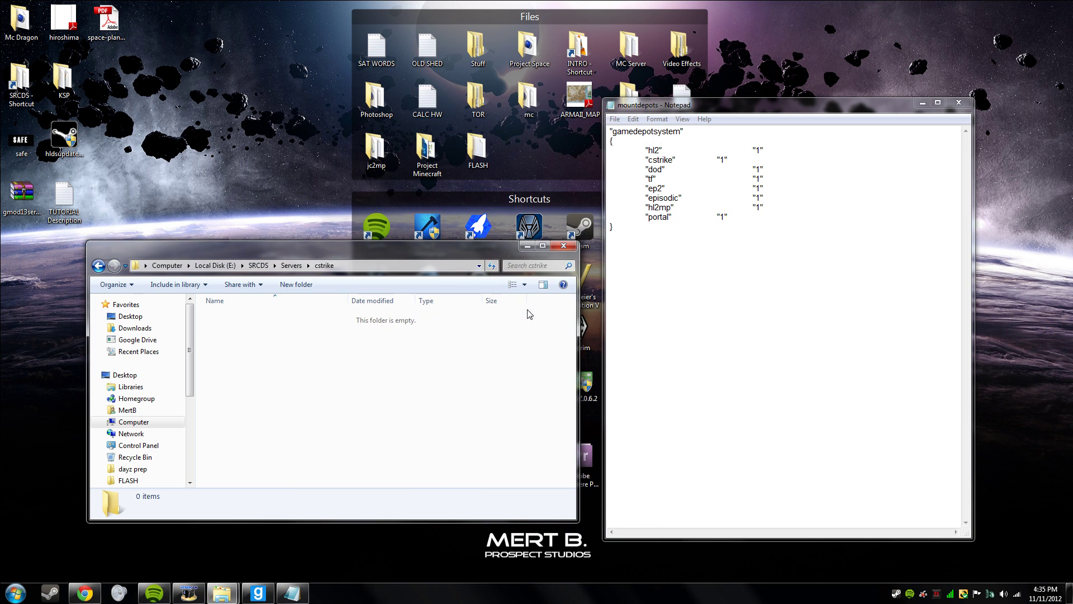
- Run CSSUPDATER from the SRCDS folder to start downloading the cstrike files, then stop the download and terminate the batch job
click(258, 266)
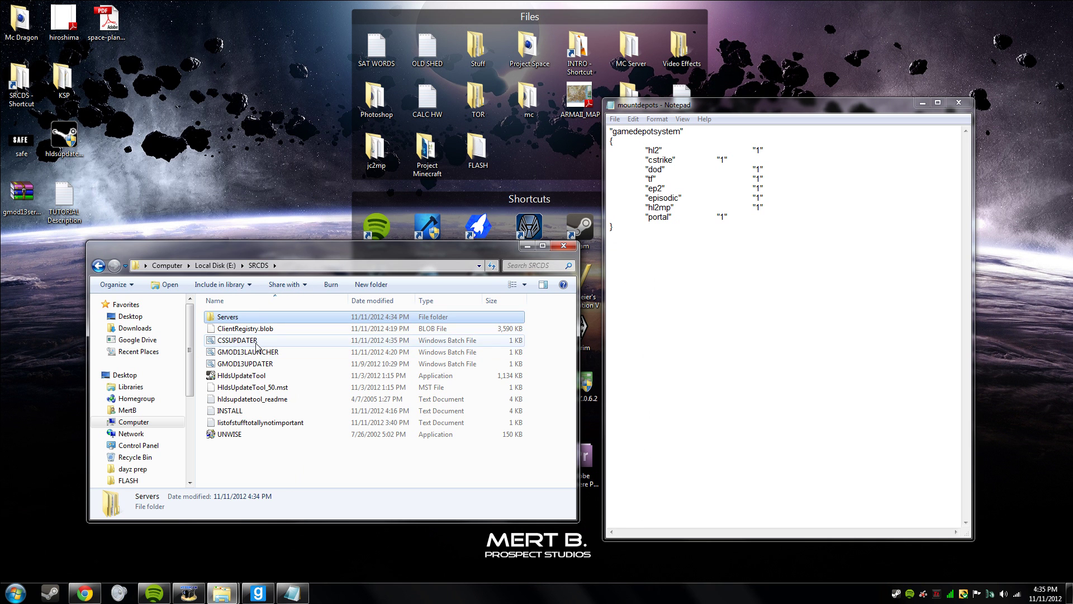
double_click(252, 340)
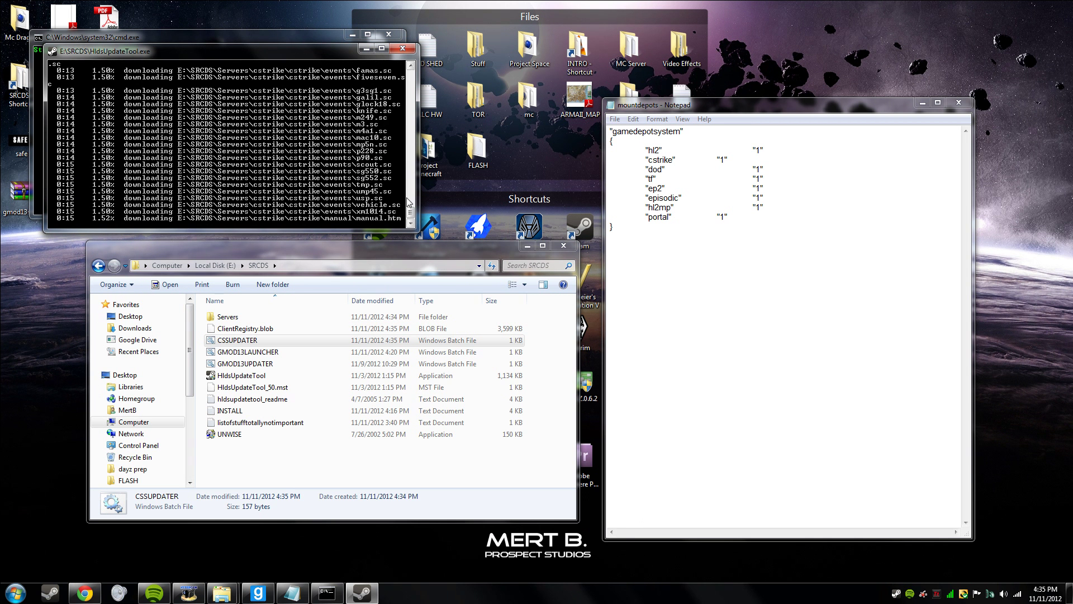
click(402, 48)
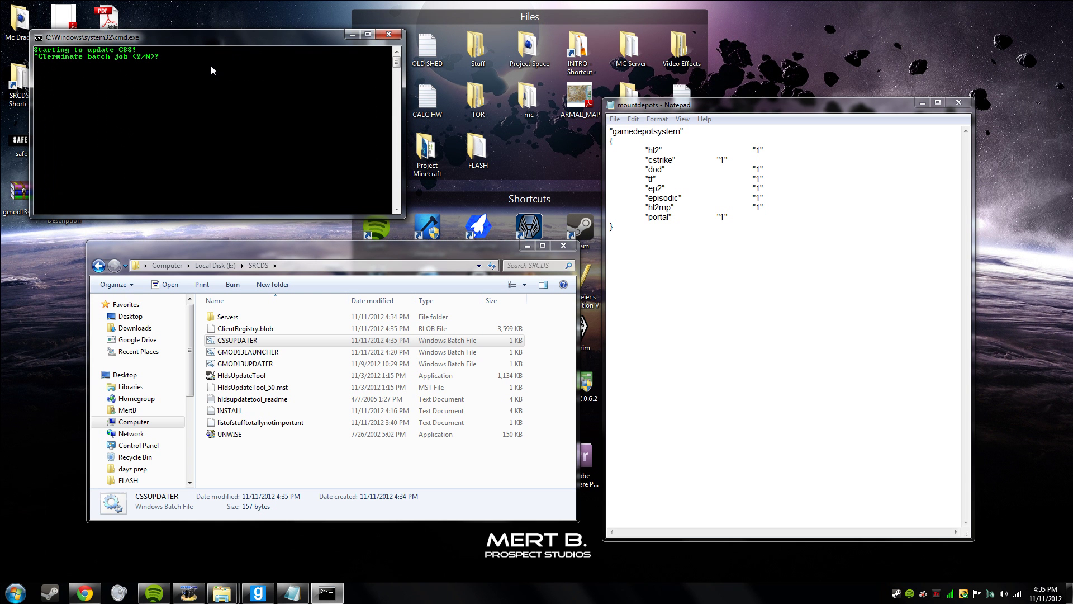
text(y)
key(Return)
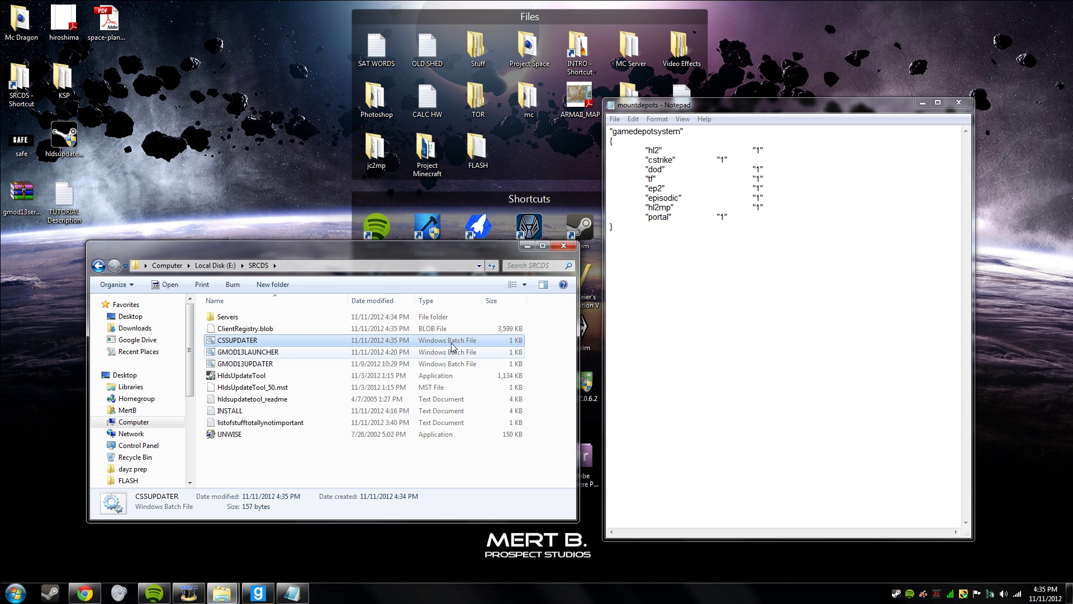
- Close the mountdepots file and open the cstrike folder inside Servers to check the downloaded content
click(369, 459)
click(888, 300)
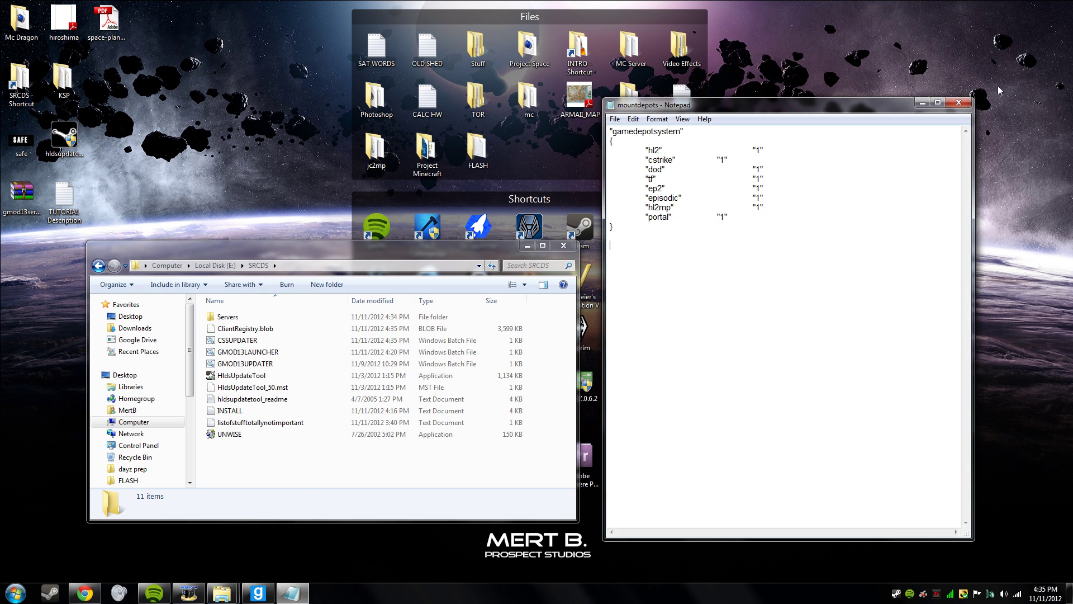
click(959, 102)
double_click(293, 317)
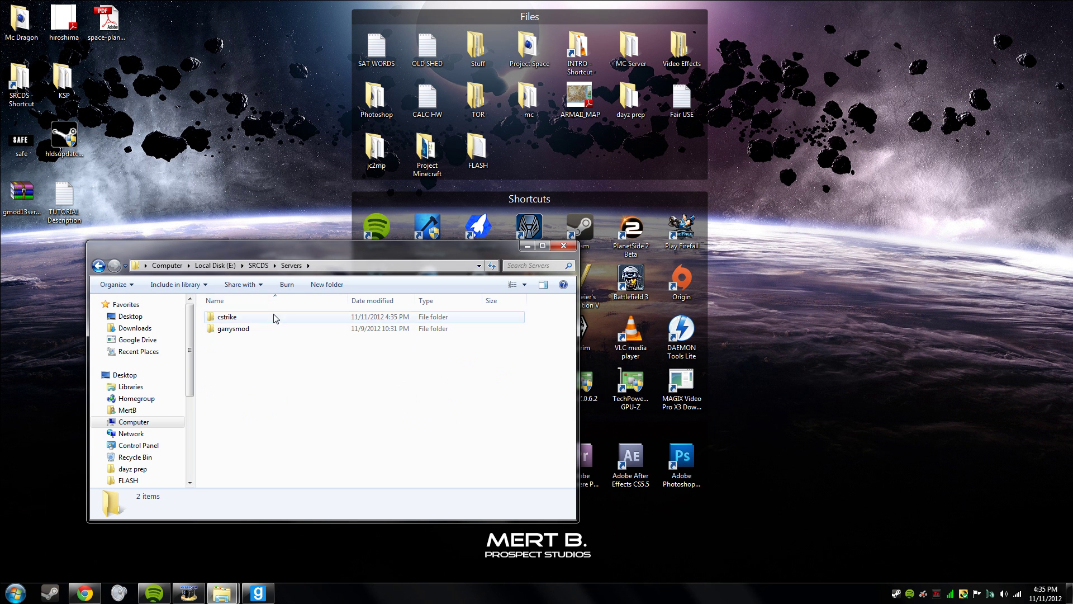
double_click(275, 317)
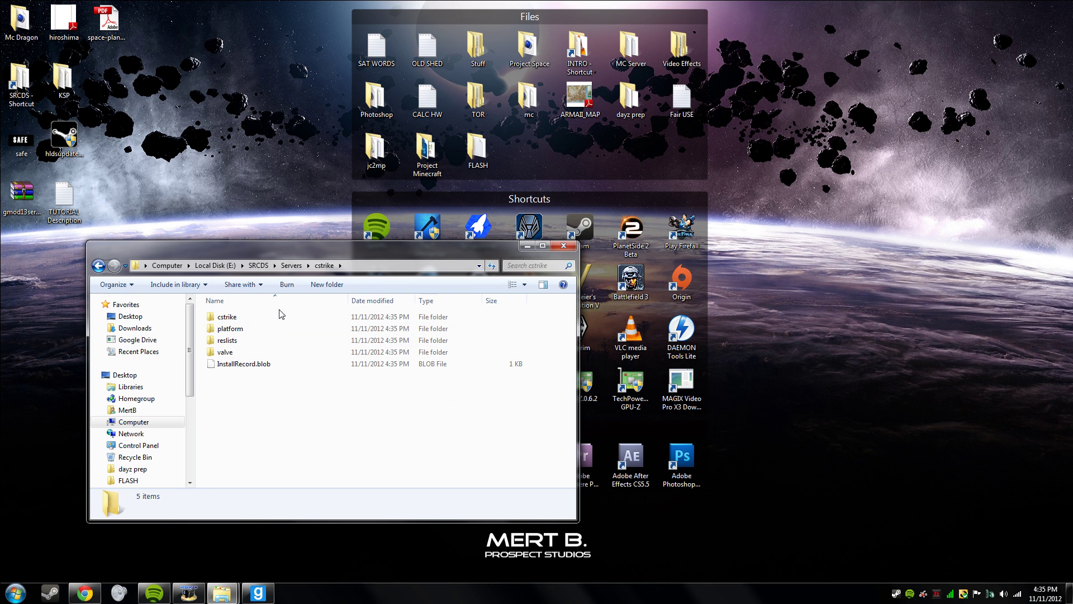
- Go back to Servers and look inside the garrysmod folder's hl2 subfolder
click(292, 265)
double_click(252, 328)
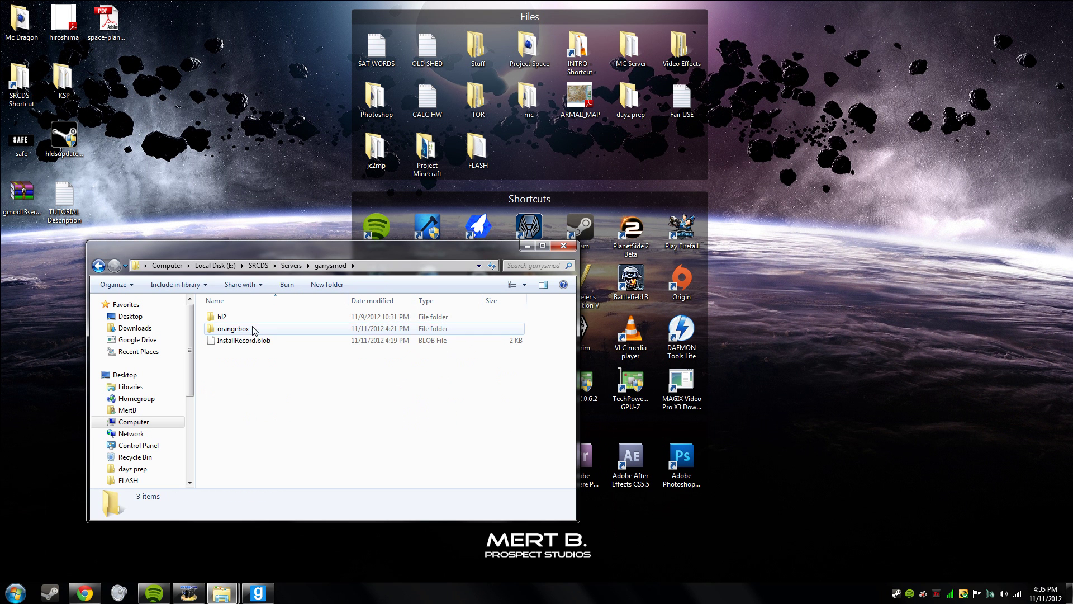
click(252, 326)
click(252, 317)
double_click(252, 317)
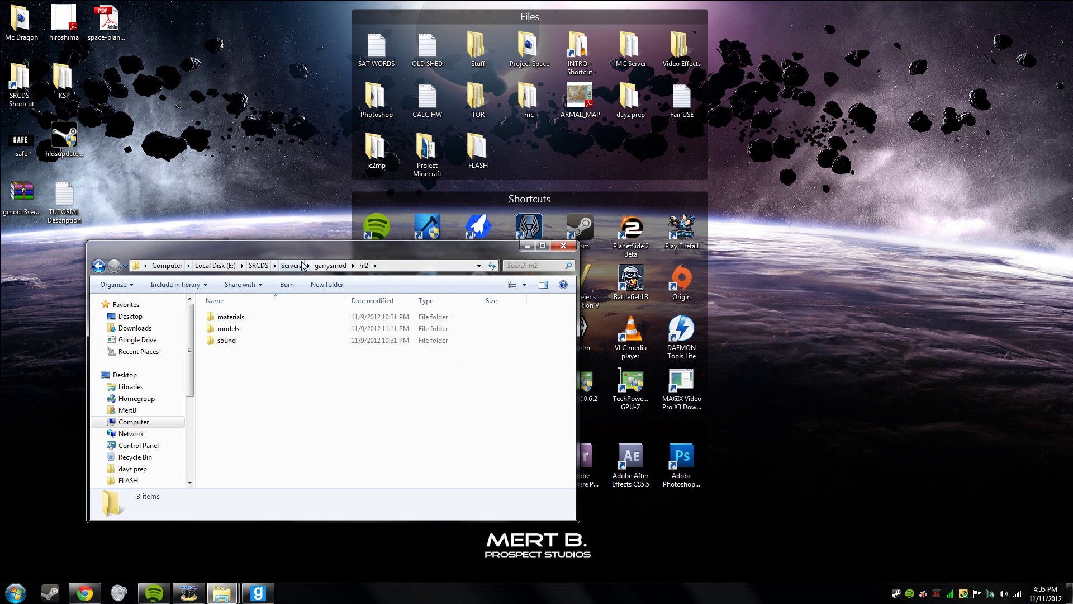
- Open the mountdepots text file in garrysmod\orangebox\garrysmod\cfg under Servers
drag(332, 260, 332, 262)
click(332, 267)
double_click(276, 331)
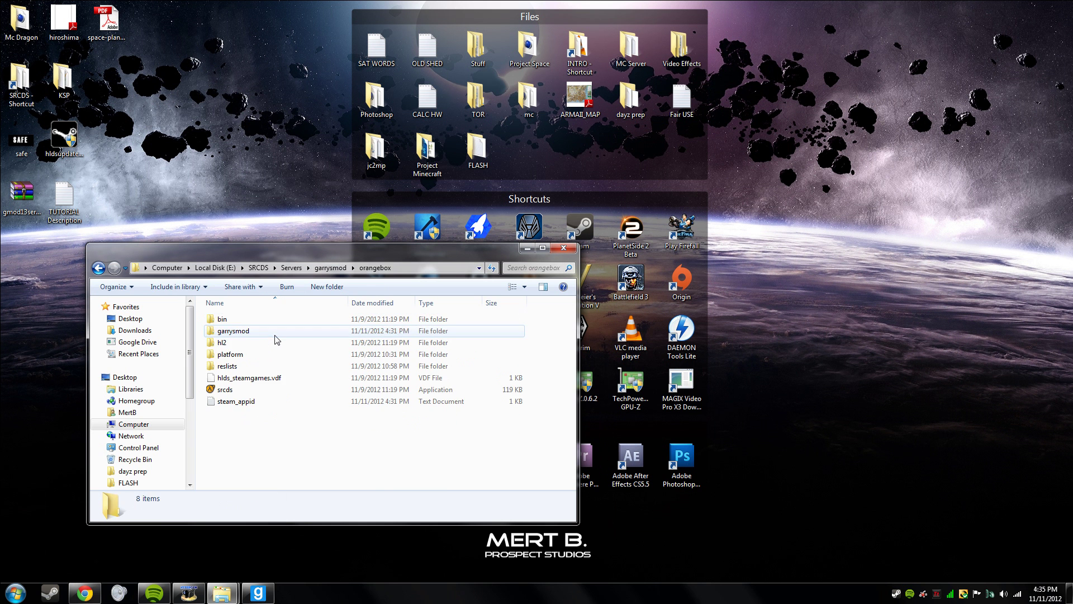
click(275, 334)
double_click(275, 333)
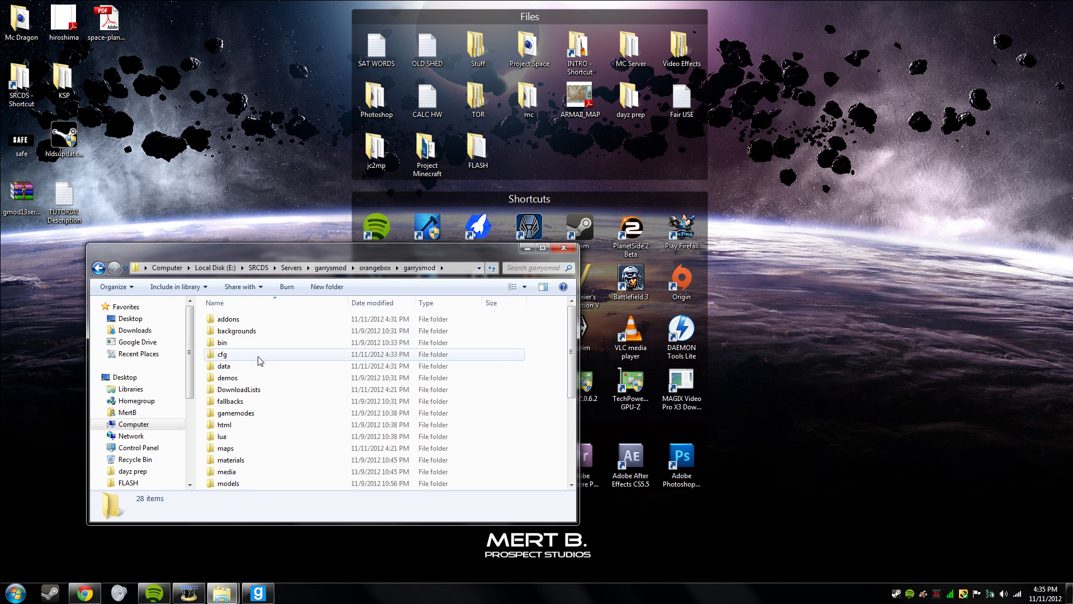
double_click(258, 358)
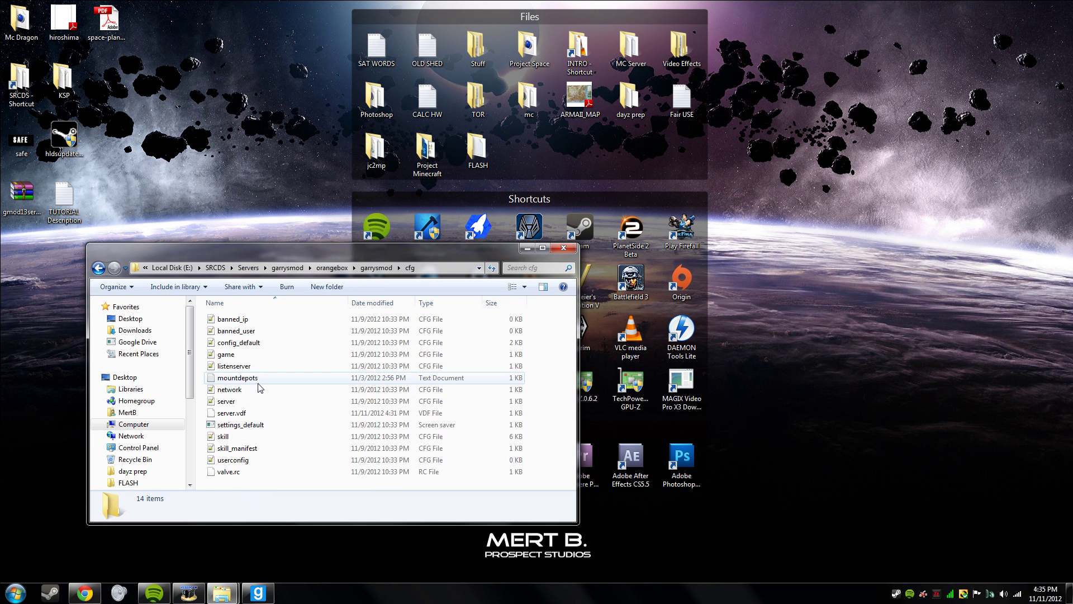
click(259, 380)
double_click(259, 380)
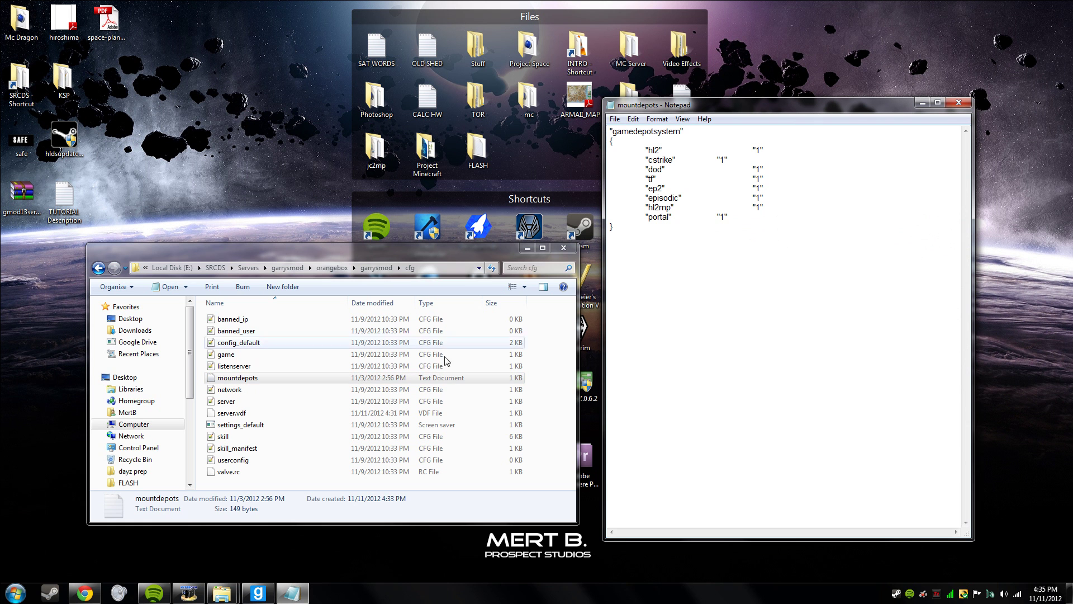
- Review the game entries and their mount values in mountdepots, then close the file and the cfg folder window
drag(675, 237, 664, 176)
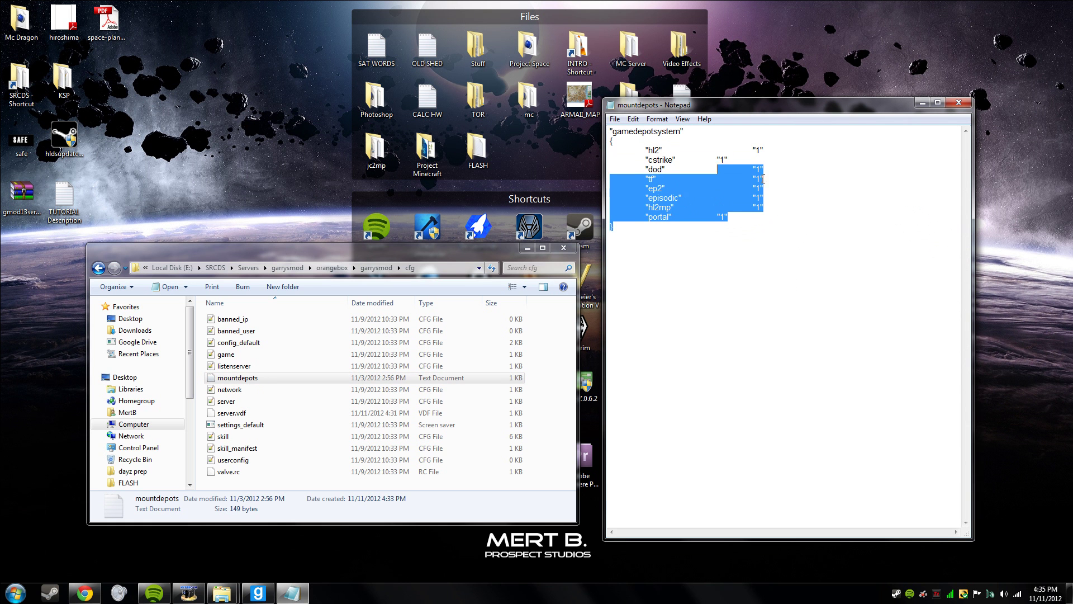
click(794, 186)
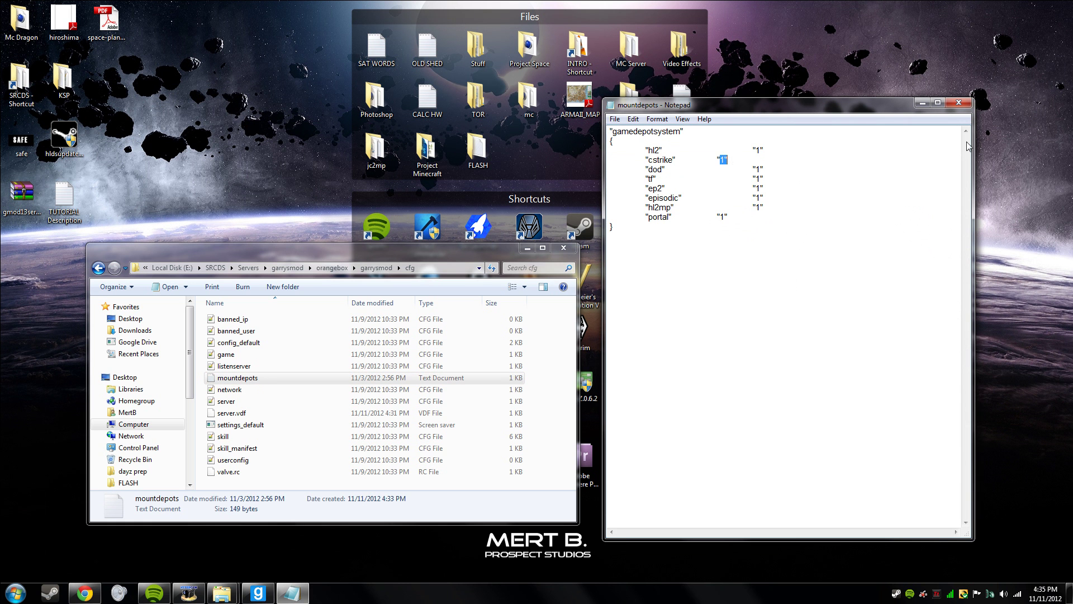
click(959, 102)
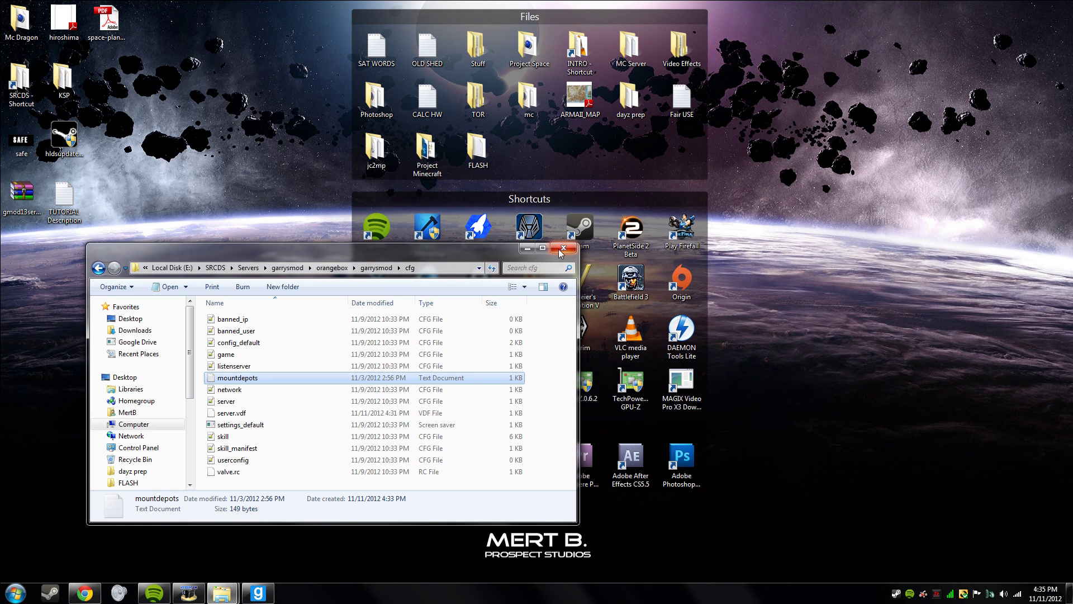
key(alt+F4)
double_click(777, 209)
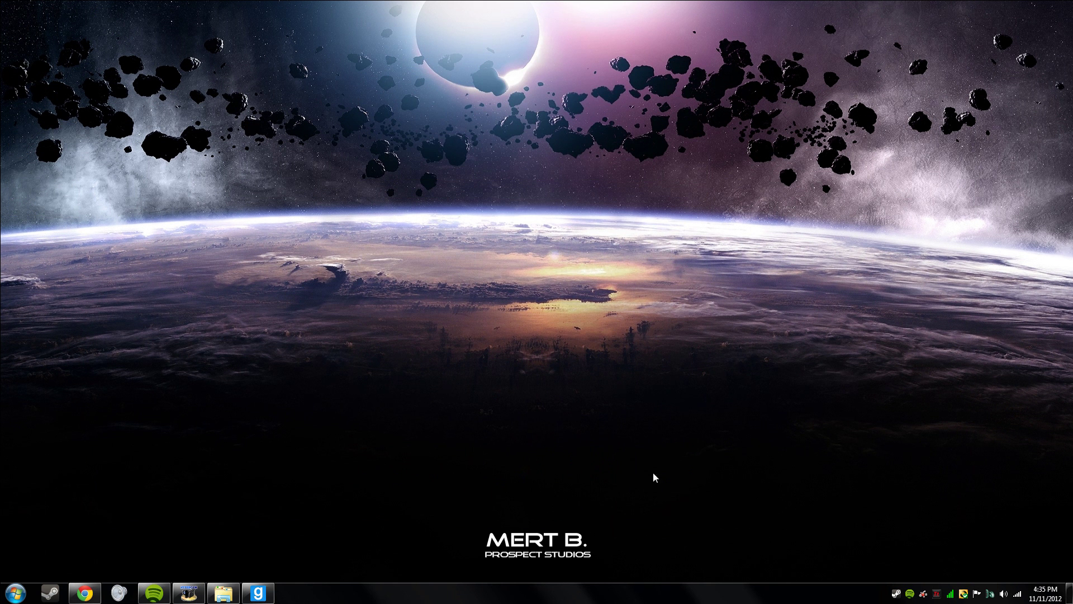
- Switch to the running Garry's Mod game and quit it
click(258, 593)
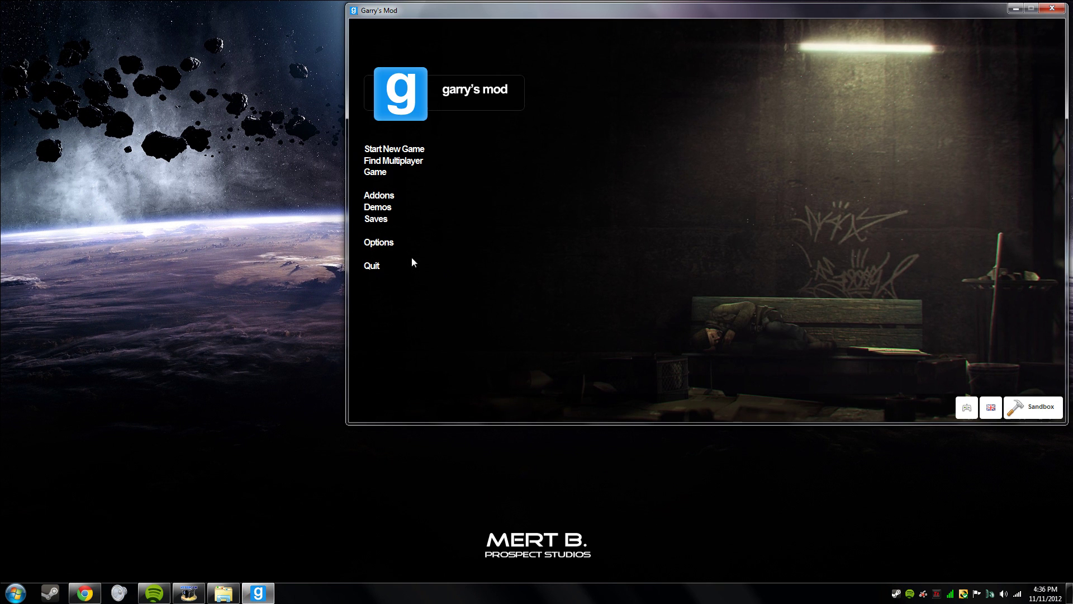
click(371, 266)
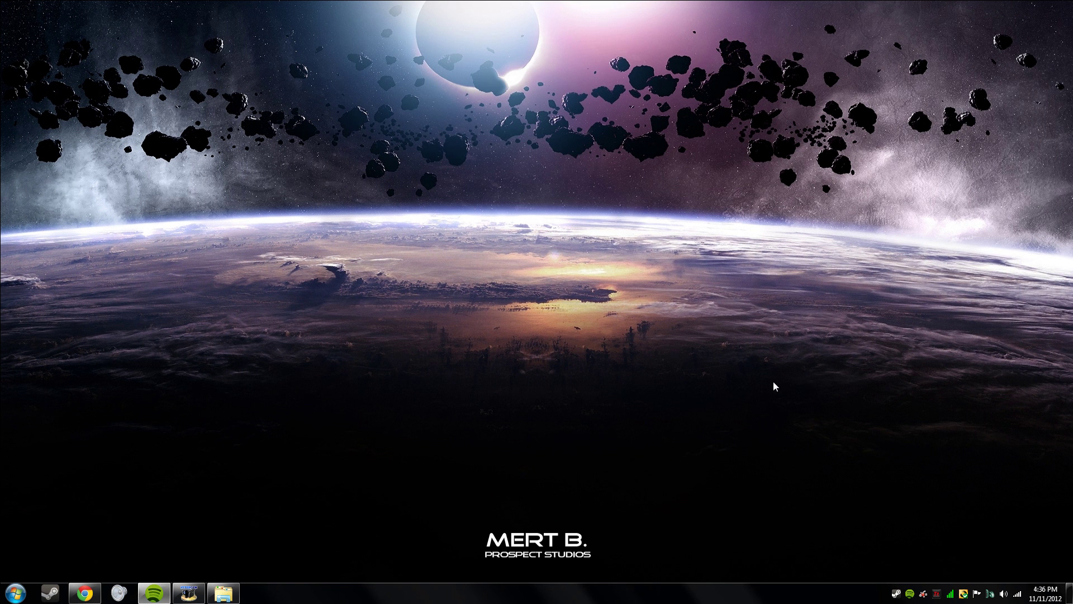
drag(244, 375, 385, 270)
- View the server's cfg folder from the remaining wire-master folder window, then close that window
click(223, 592)
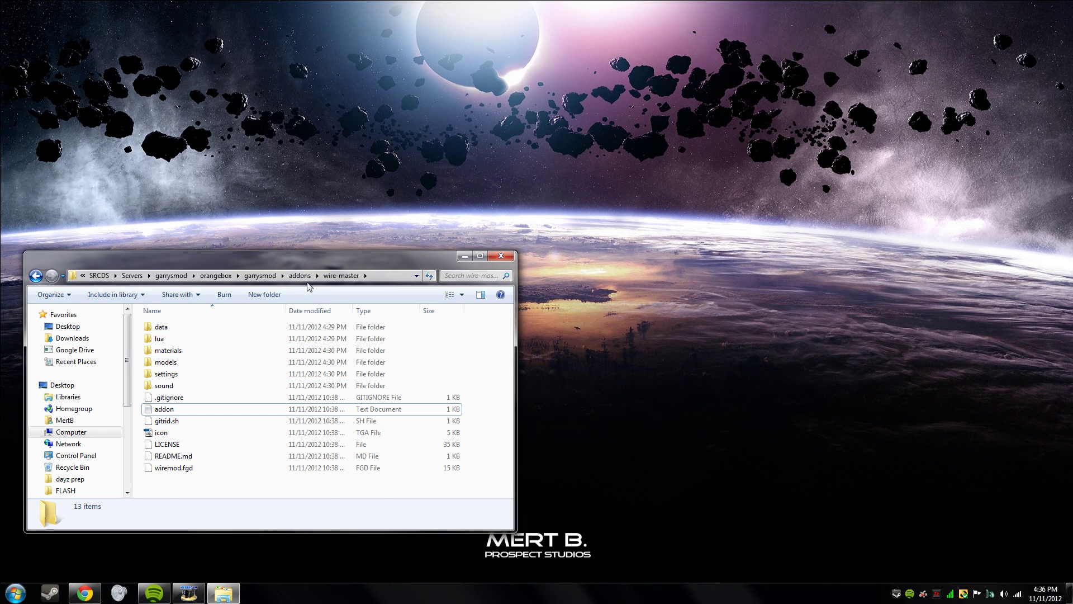
click(260, 277)
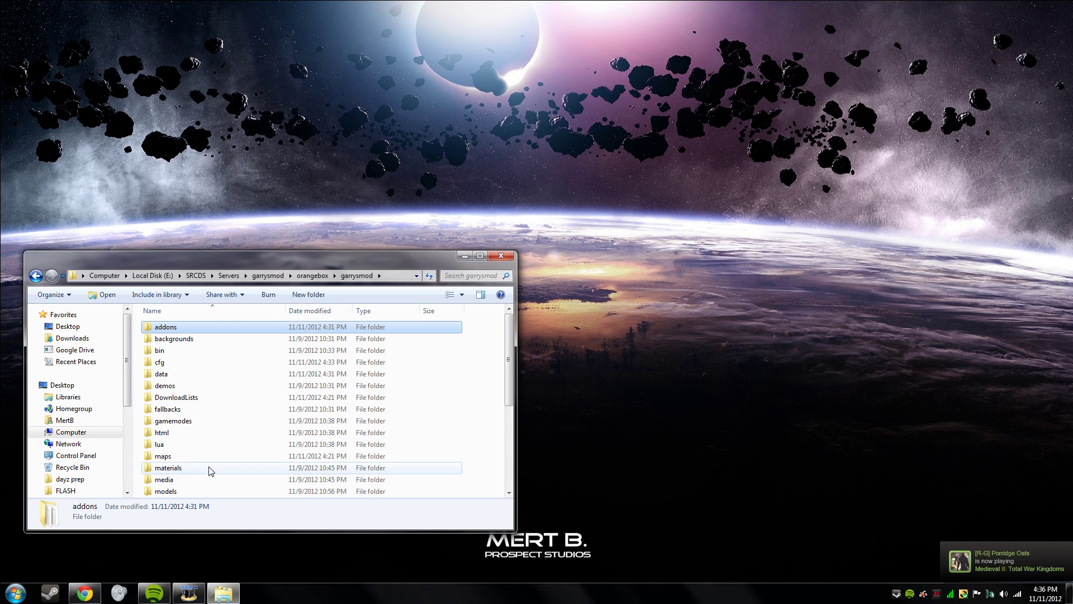
double_click(207, 362)
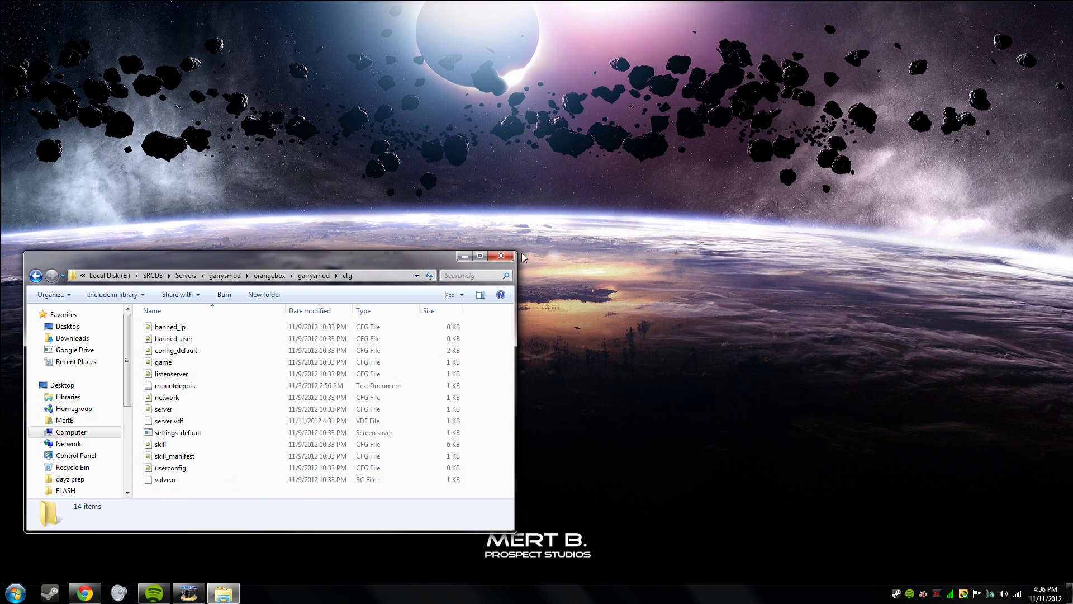
click(494, 259)
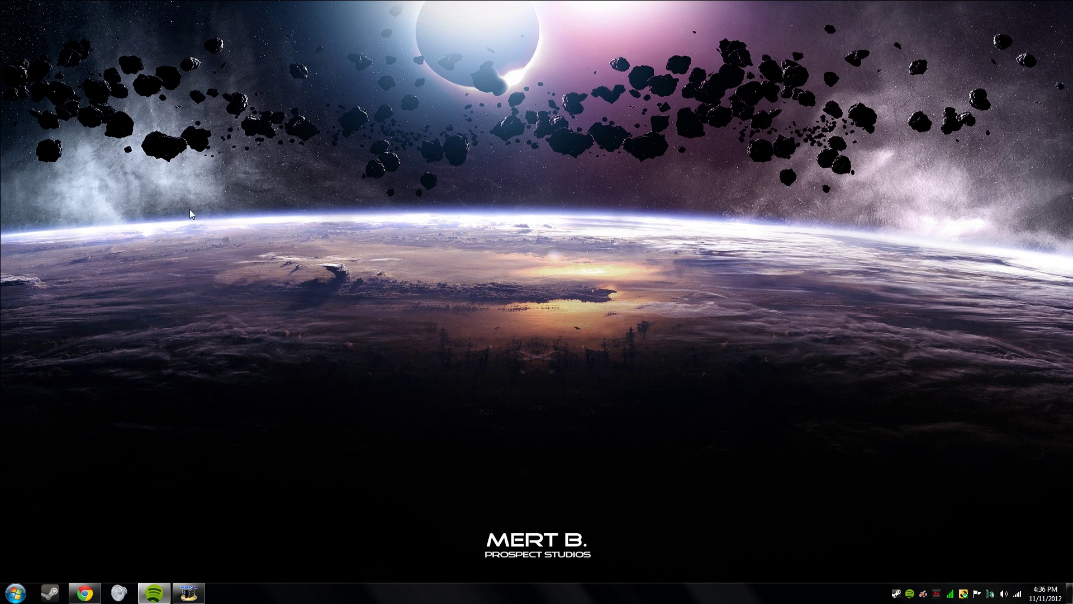
double_click(191, 214)
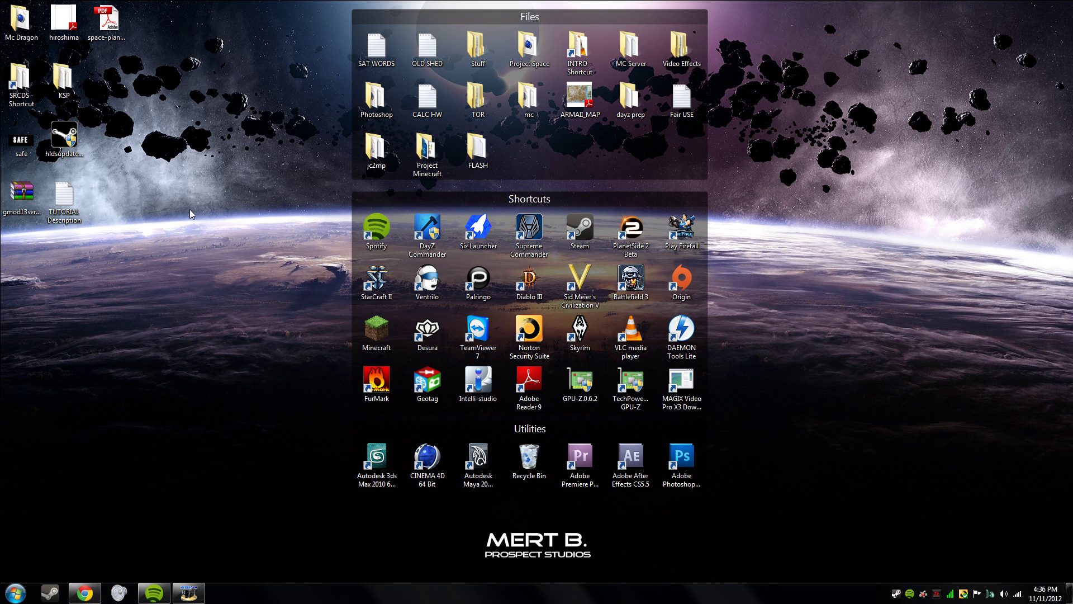
double_click(192, 214)
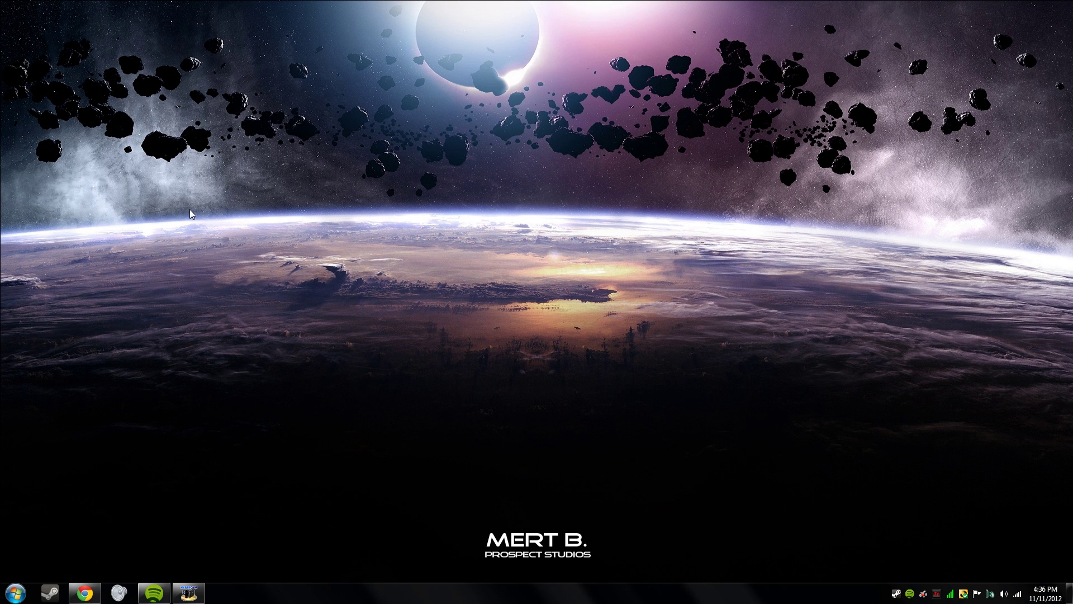